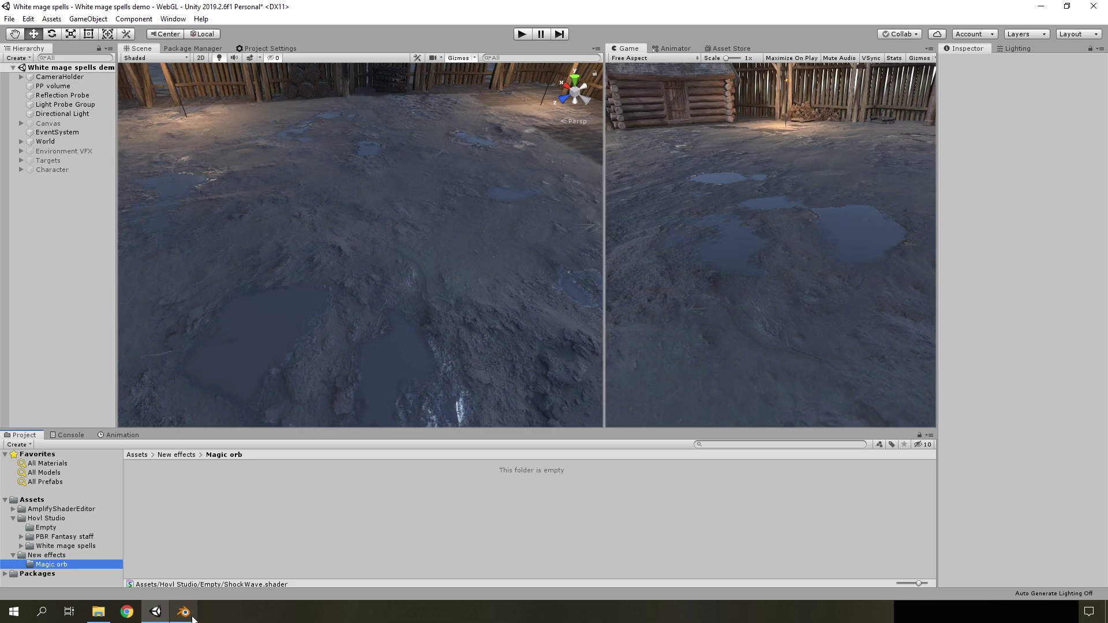
Bring the Blender window to the front from the Windows taskbar
click(184, 613)
Add a cylinder mesh with Cap Fill Type set to Nothing
click(131, 52)
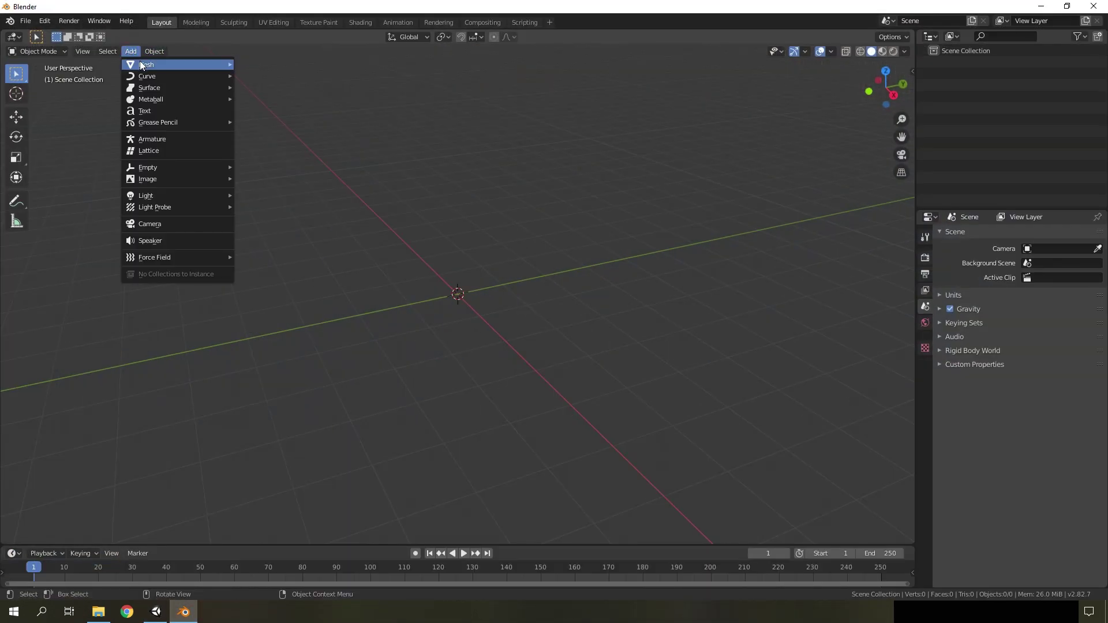
mouse_move(140, 62)
click(264, 122)
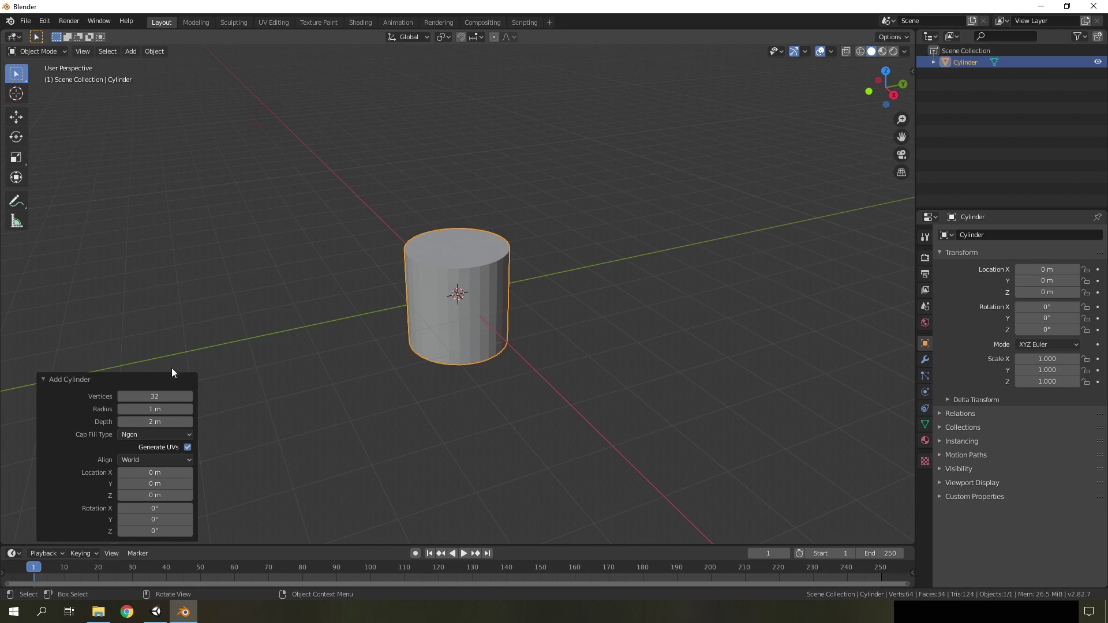
click(148, 434)
click(146, 448)
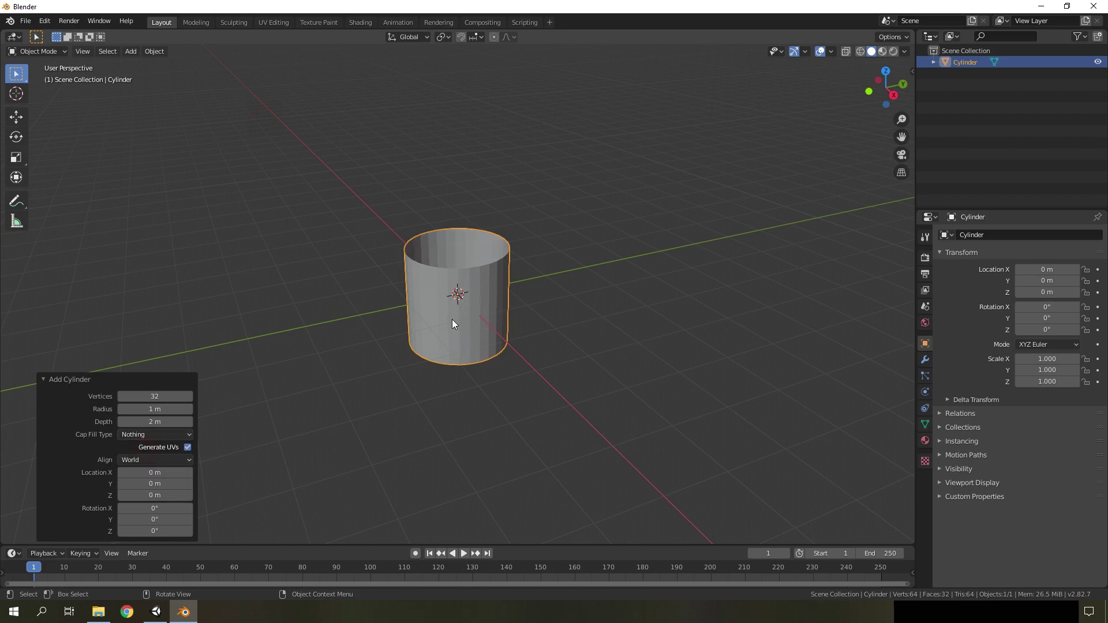
scroll(462, 306, up, 3)
mouse_move(475, 294)
middle_down()
mouse_move(456, 335)
mouse_move(455, 315)
middle_up()
Scale the cylinder's top loop to 0, forming a cone, and lower its tip 1 m
key(Tab)
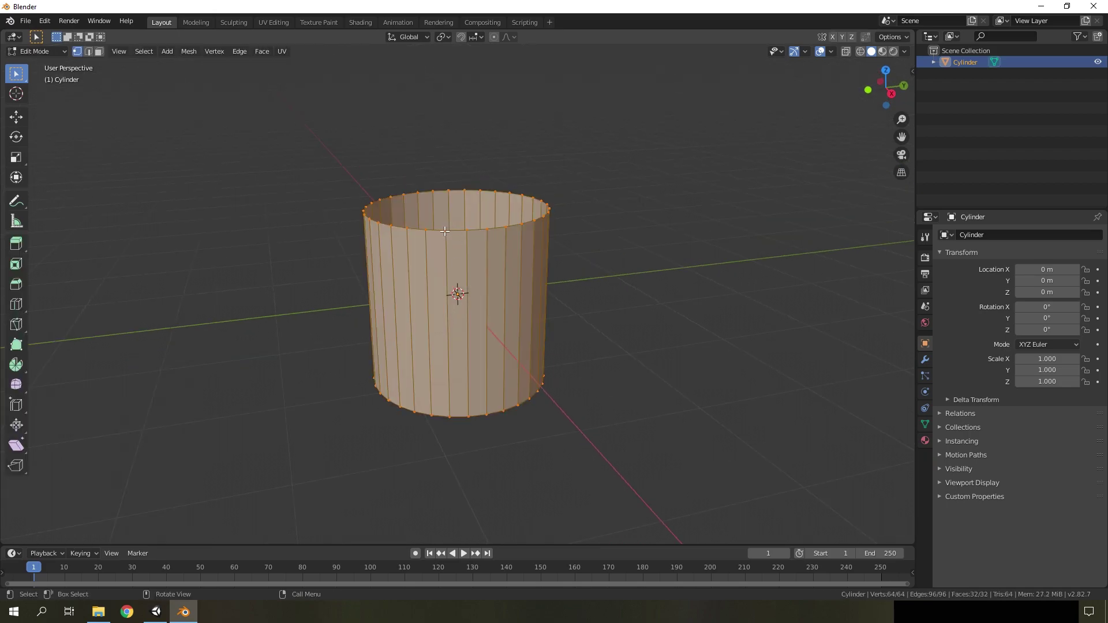
alt+click(444, 231)
text(s0)
key(Return)
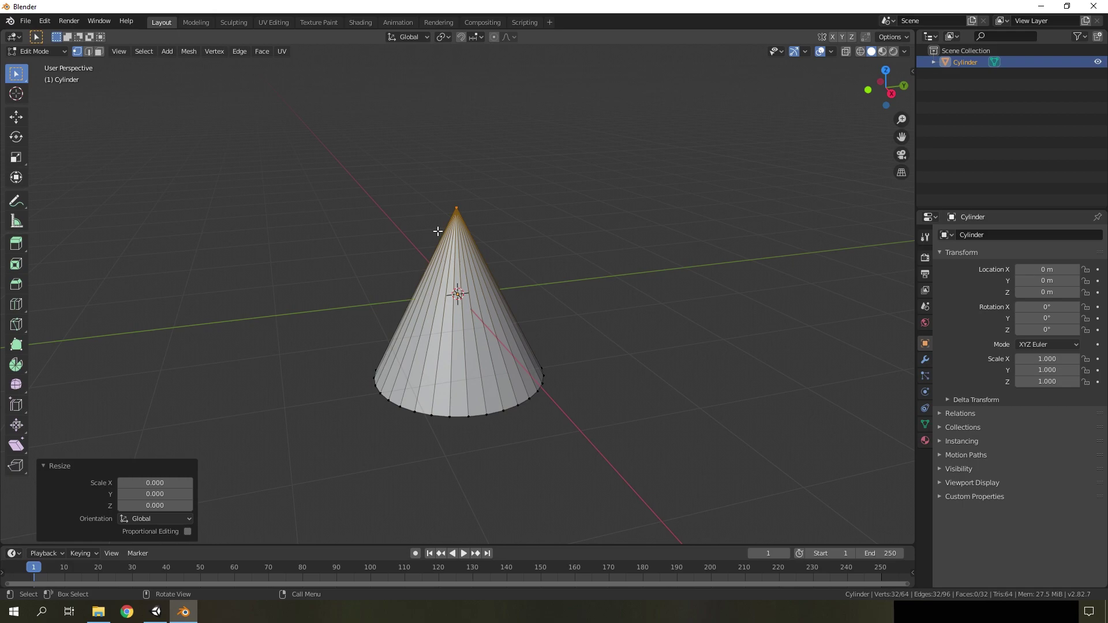
middle_drag(470, 388, 230, 426)
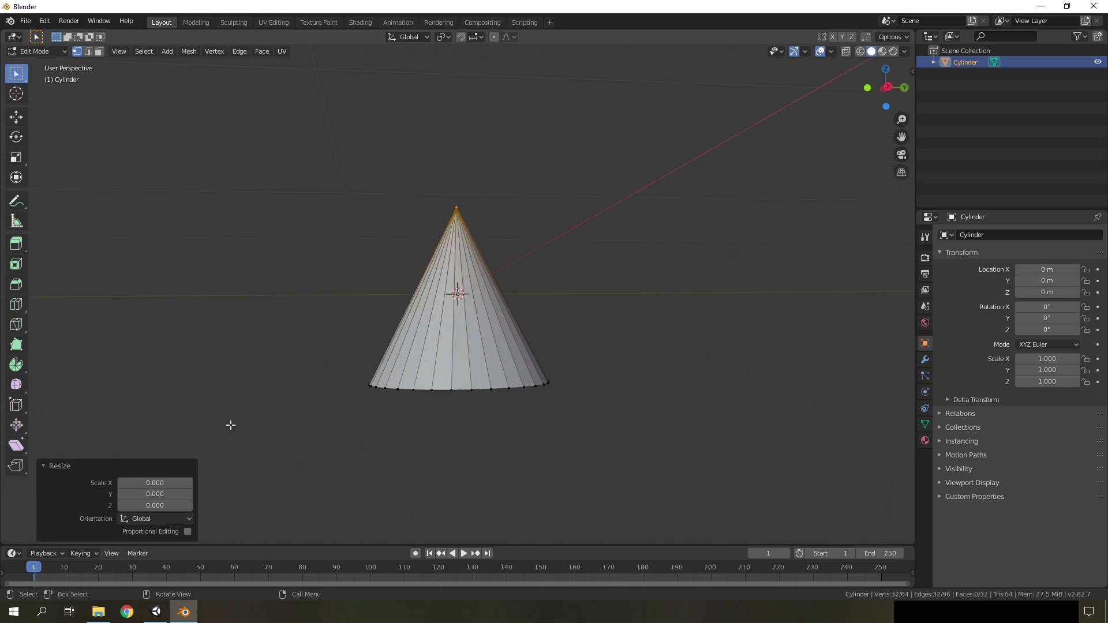
click(21, 119)
drag(457, 167, 458, 210)
click(160, 506)
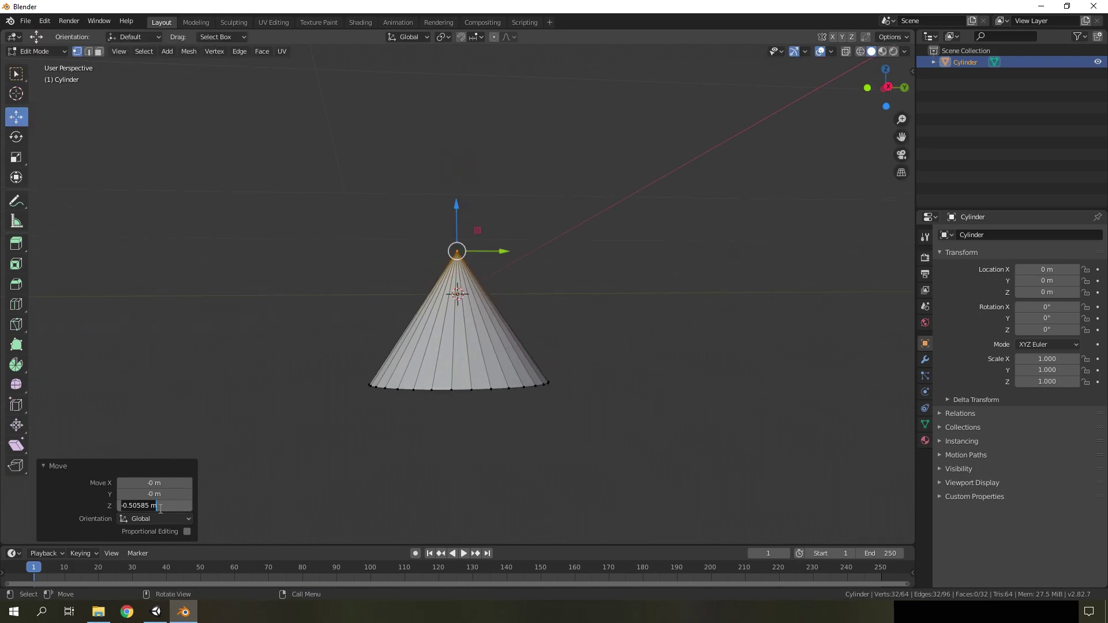
key(Return)
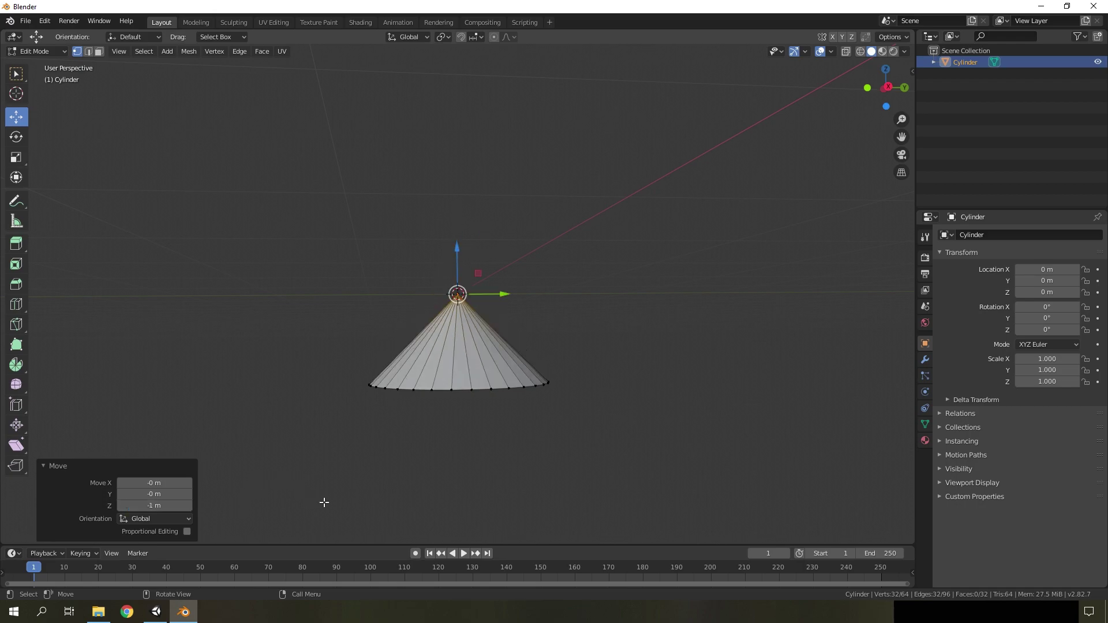
Raise the bottom ring 1 m along Z, flattening the cone into a disc
shift+click(450, 388)
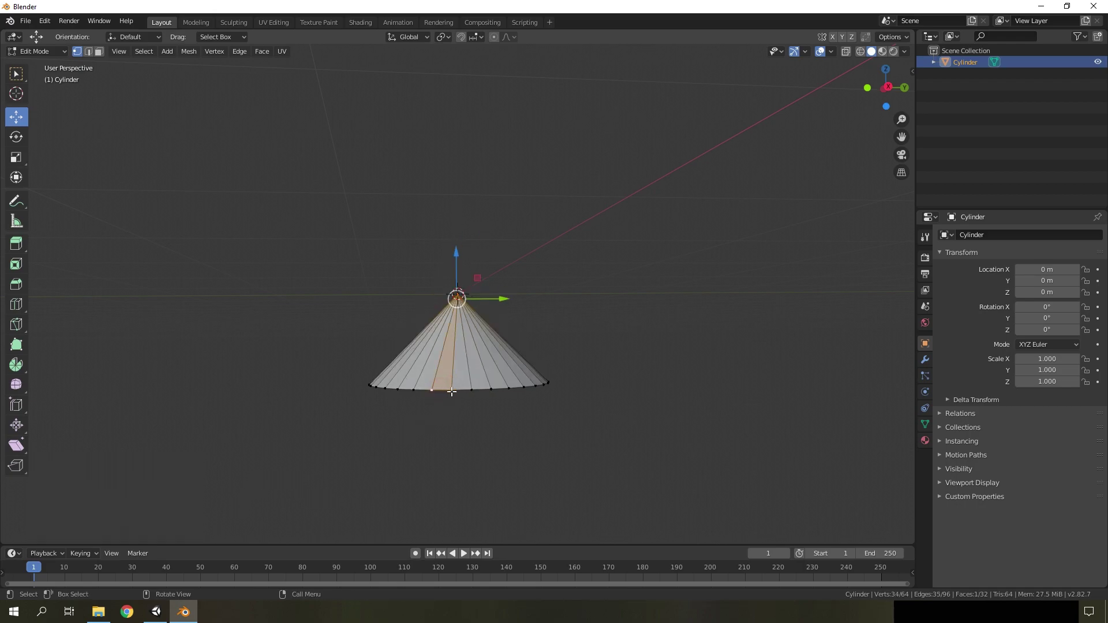
click(453, 390)
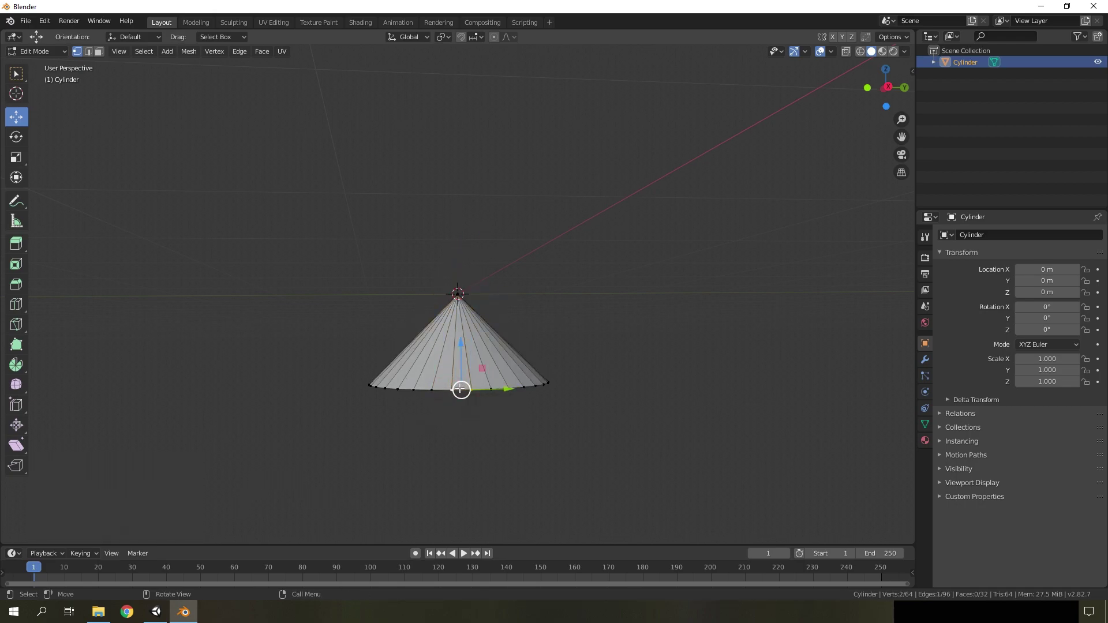
alt+click(455, 389)
key(g)
key(z)
click(465, 278)
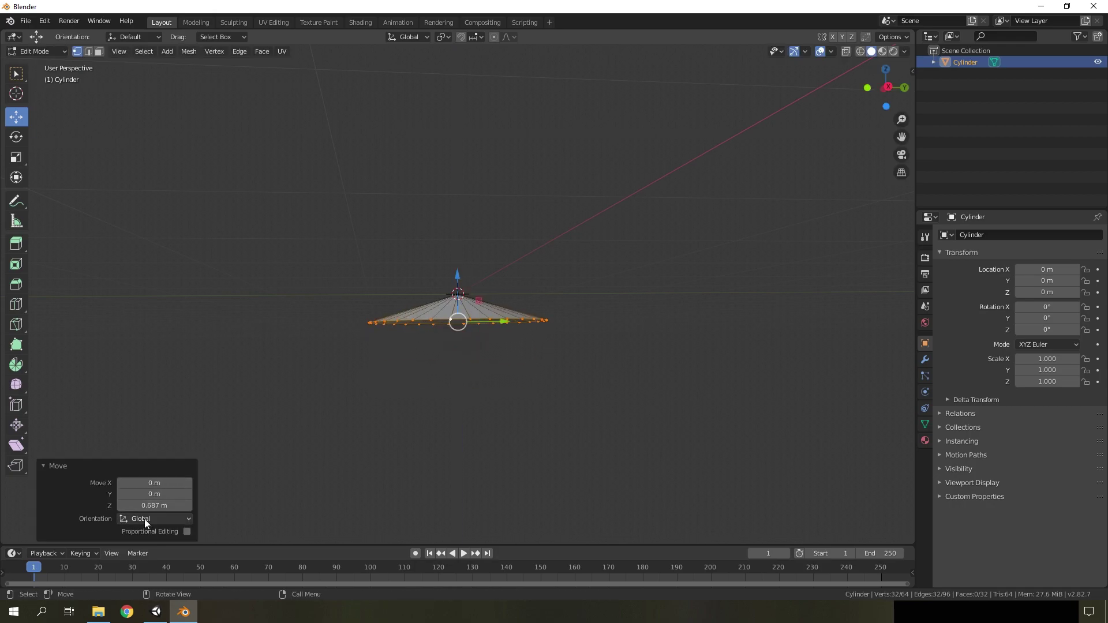
click(159, 505)
text(1)
key(Return)
Cut three concentric edge rings into the disc with Ctrl+R
middle_drag(424, 427, 489, 337)
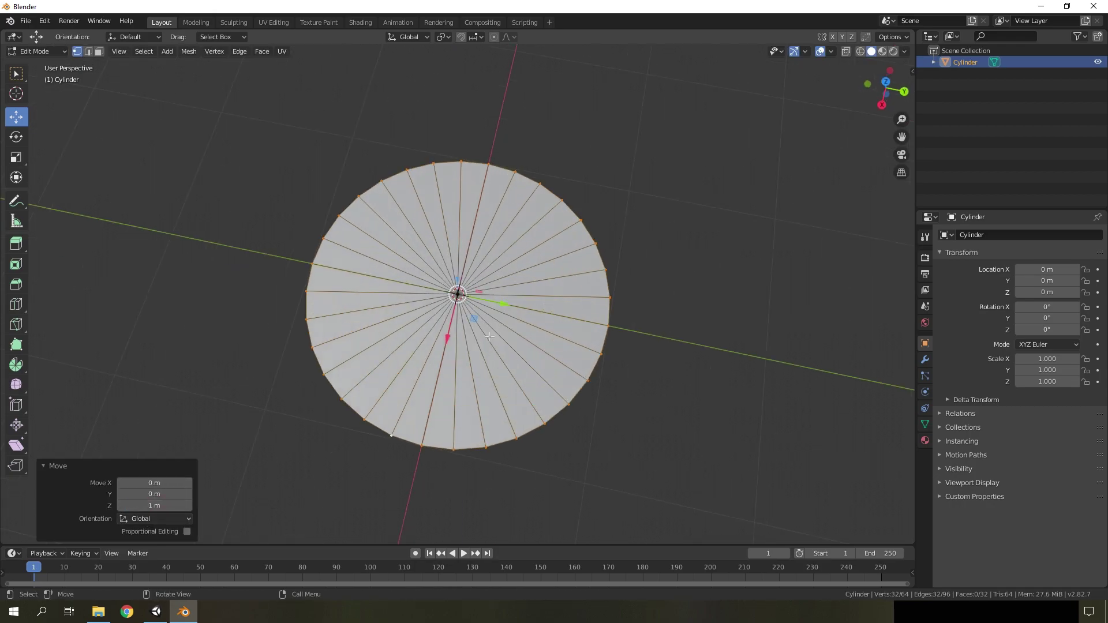
key(ctrl+r)
scroll(496, 340, up, 2)
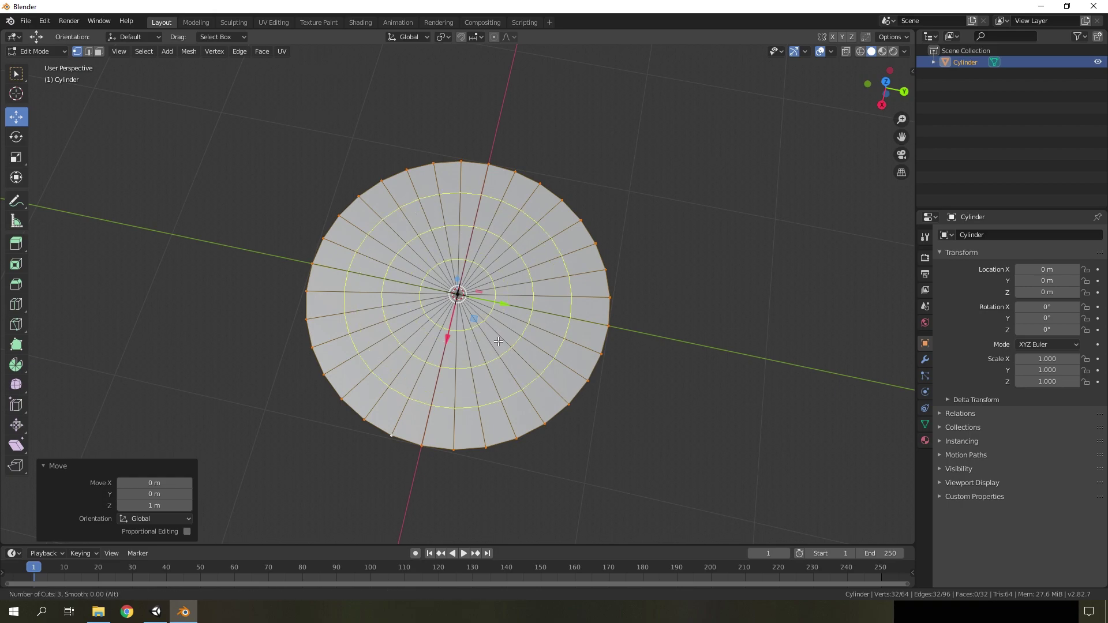
click(498, 341)
right_click(498, 341)
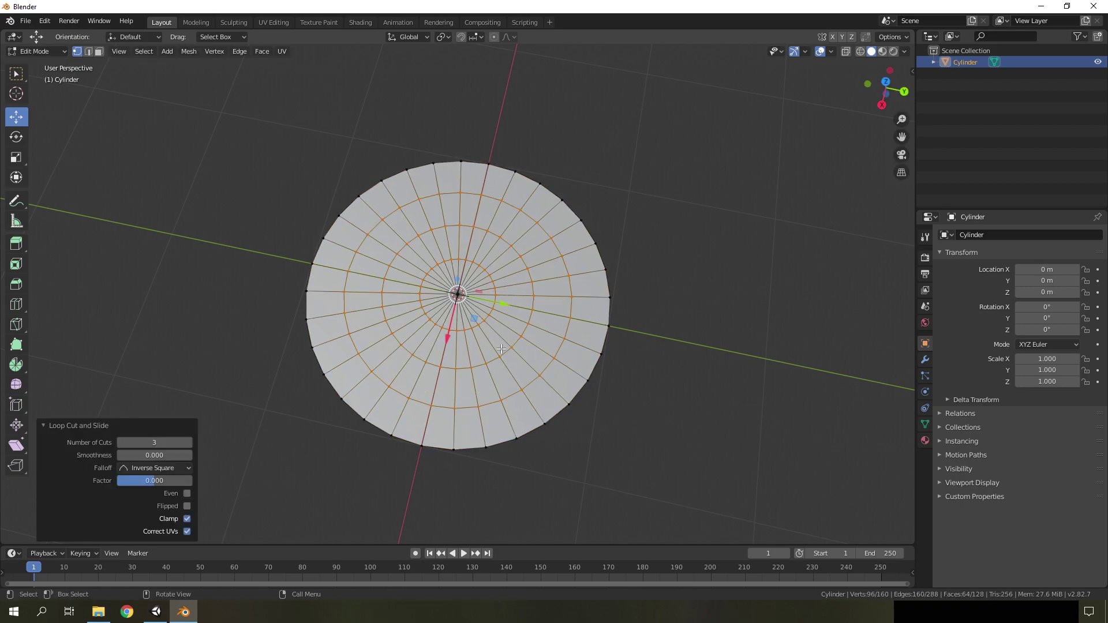
middle_drag(465, 367, 404, 323)
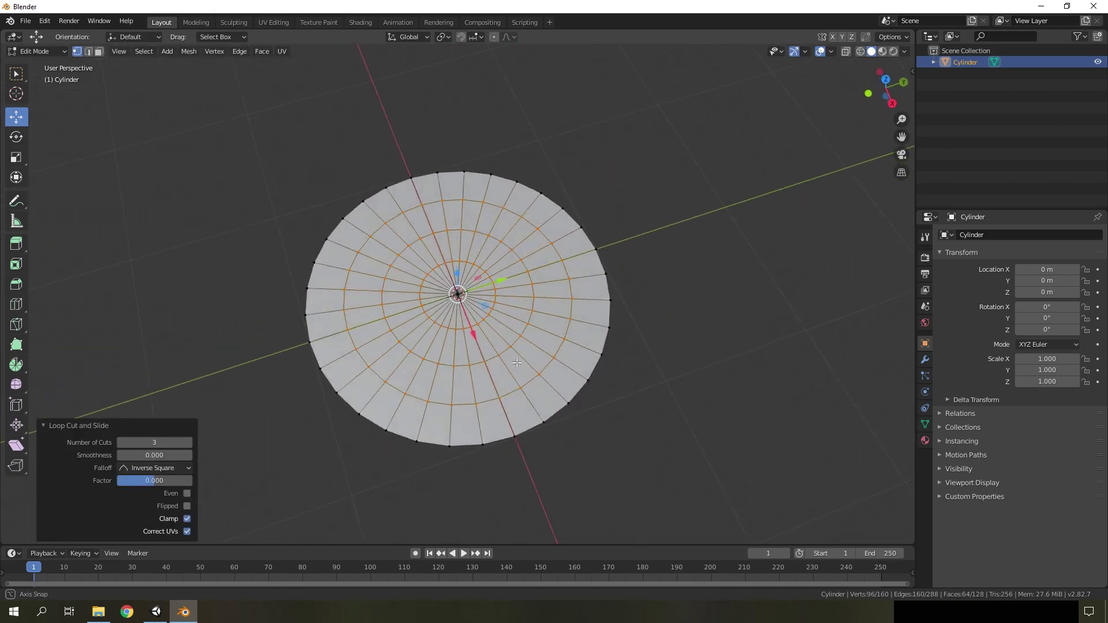
Select the whole disc in UV Editing and export it as FBX with experimental Apply Transform on
click(267, 22)
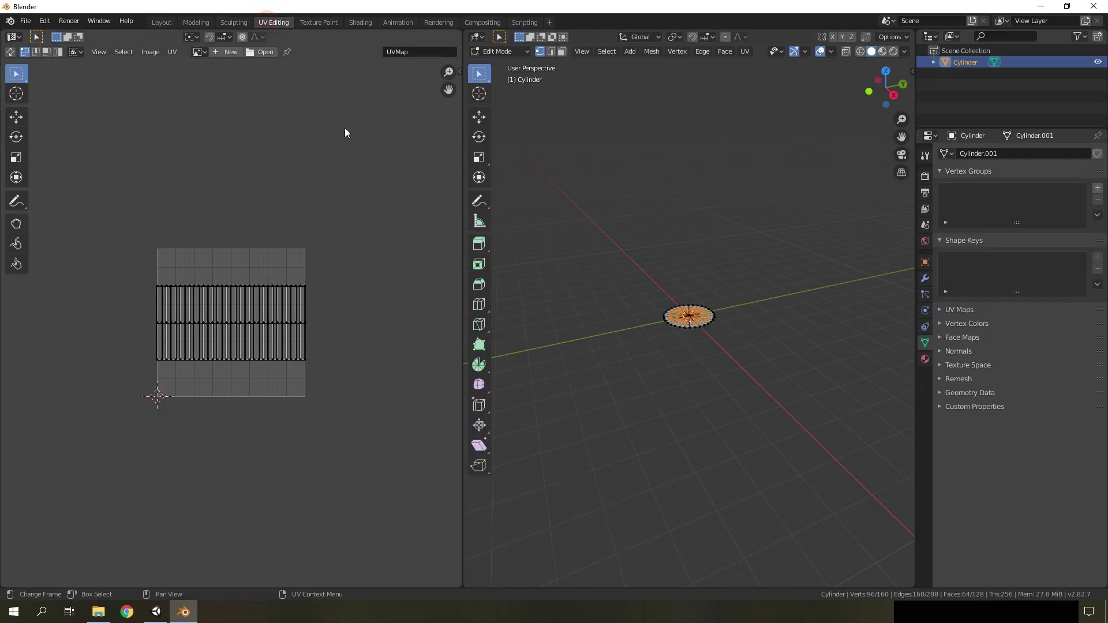
key(a)
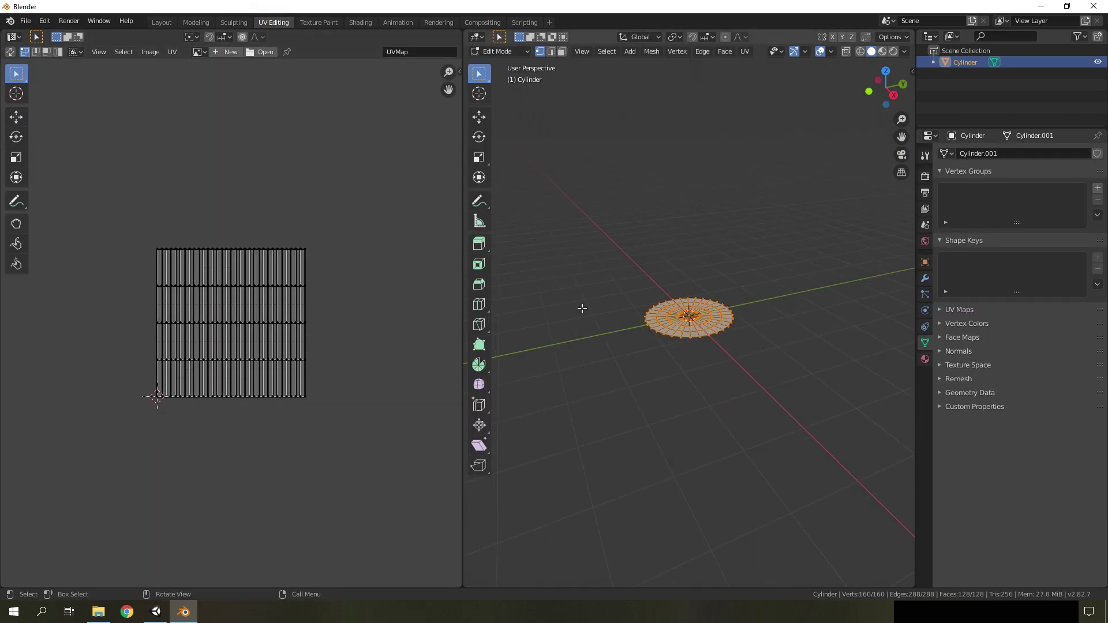
mouse_move(584, 309)
middle_down()
mouse_move(762, 371)
mouse_move(622, 213)
middle_up()
click(25, 20)
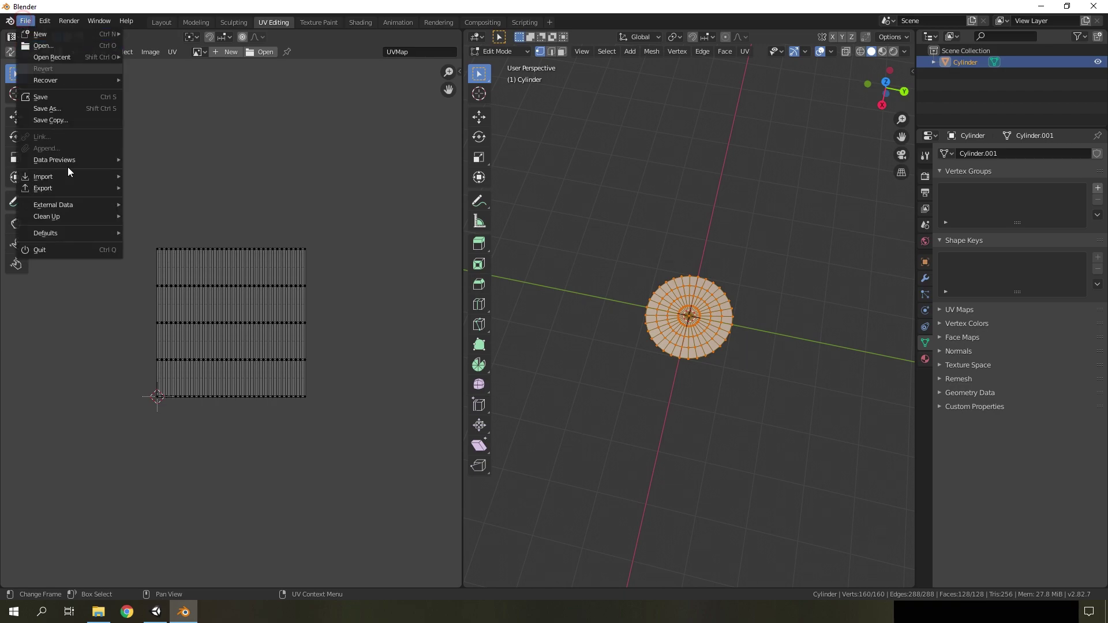
mouse_move(52, 189)
click(191, 256)
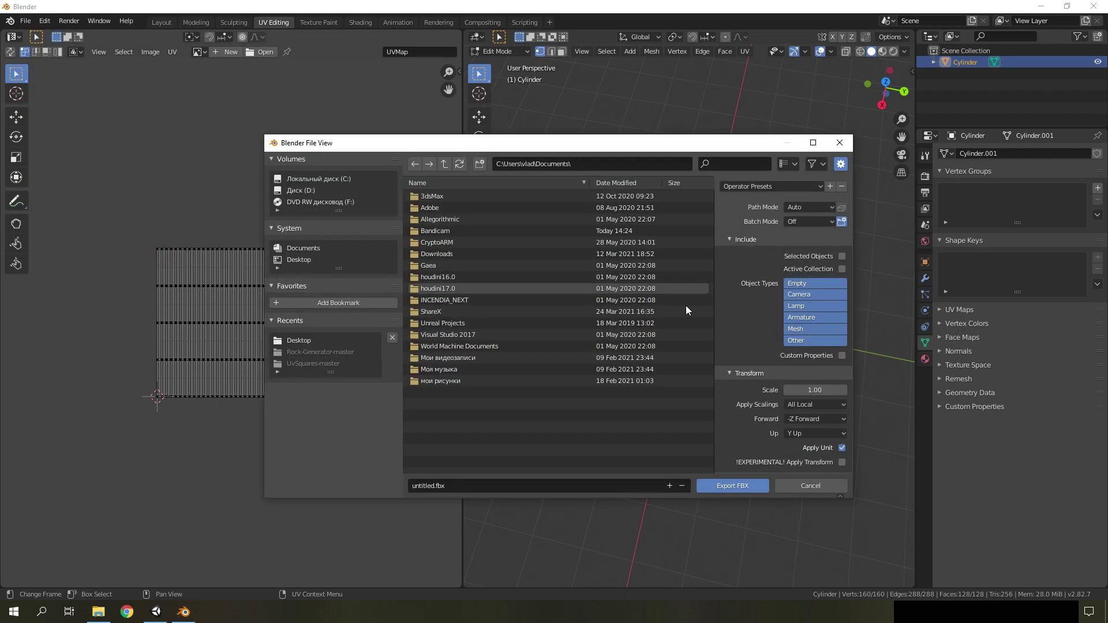
scroll(835, 449, down, 2)
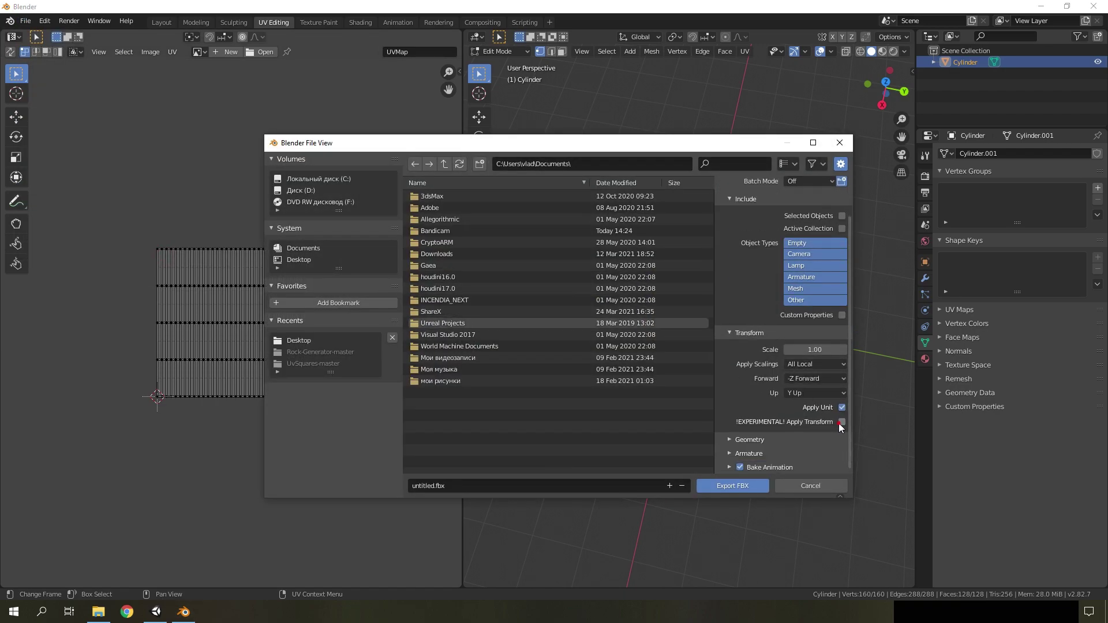
click(840, 423)
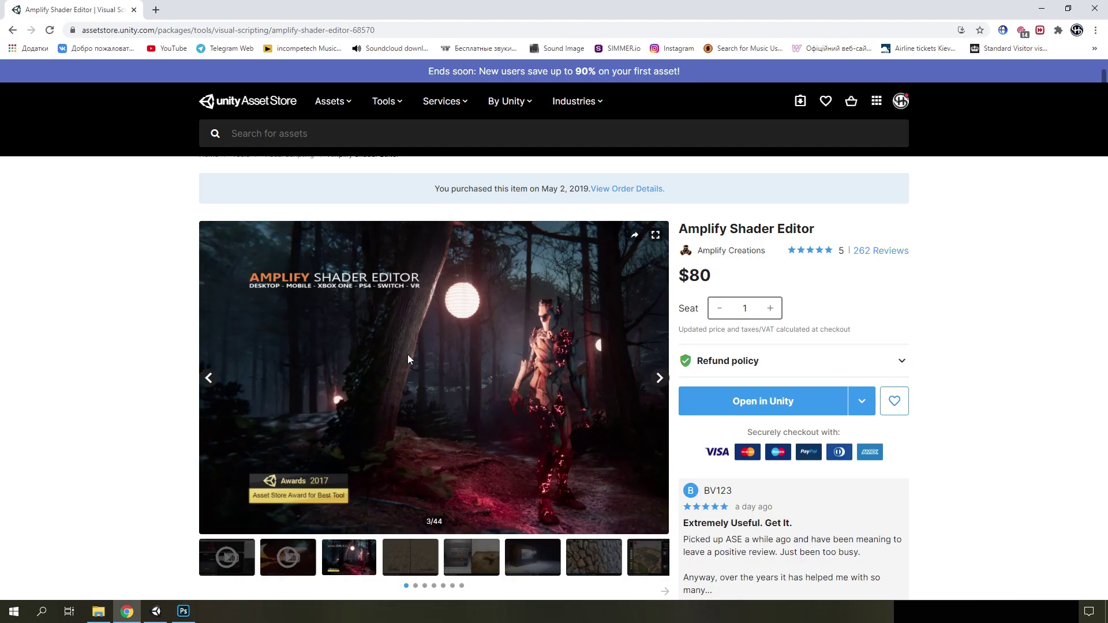
click(156, 611)
Create a Legacy Amplify shader named ShockWave in the Magic orb folder and open it
right_click(237, 493)
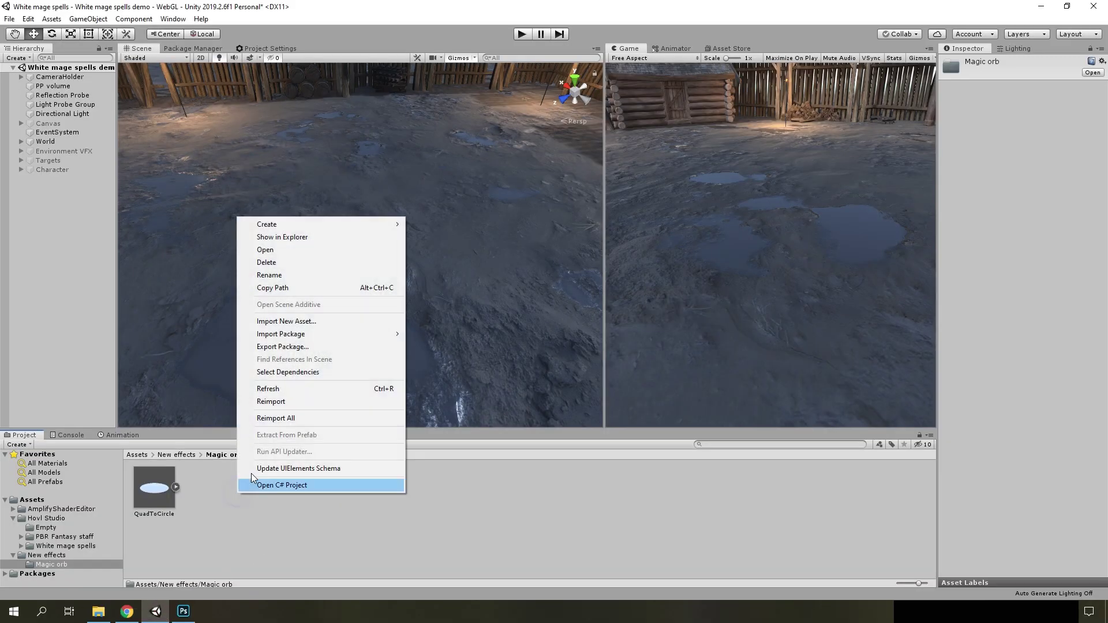
mouse_move(271, 225)
mouse_move(473, 194)
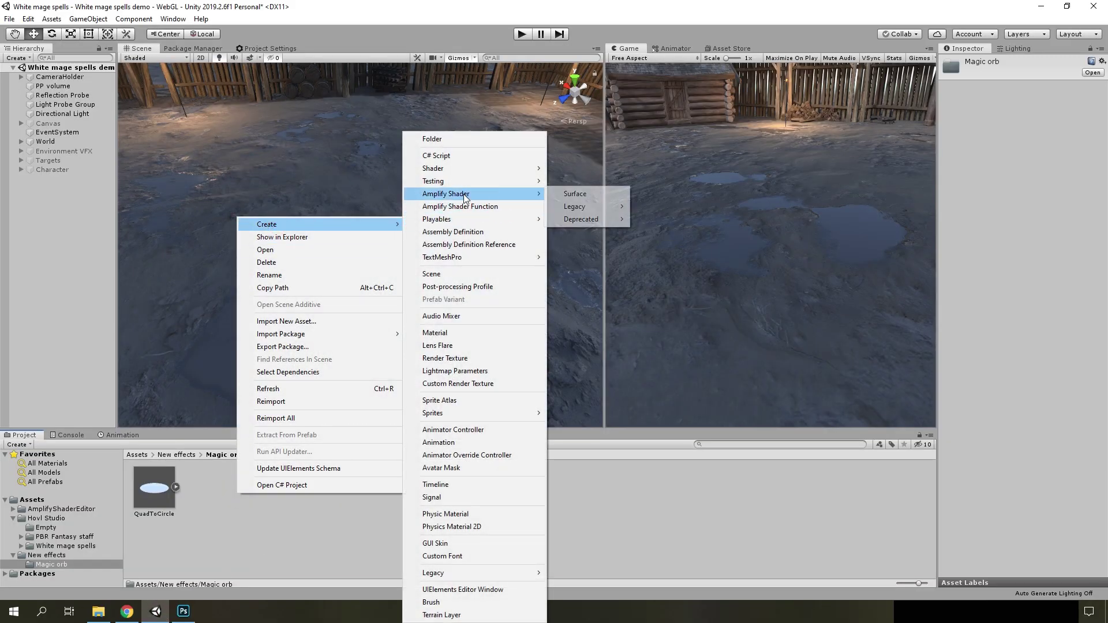
click(602, 206)
click(657, 269)
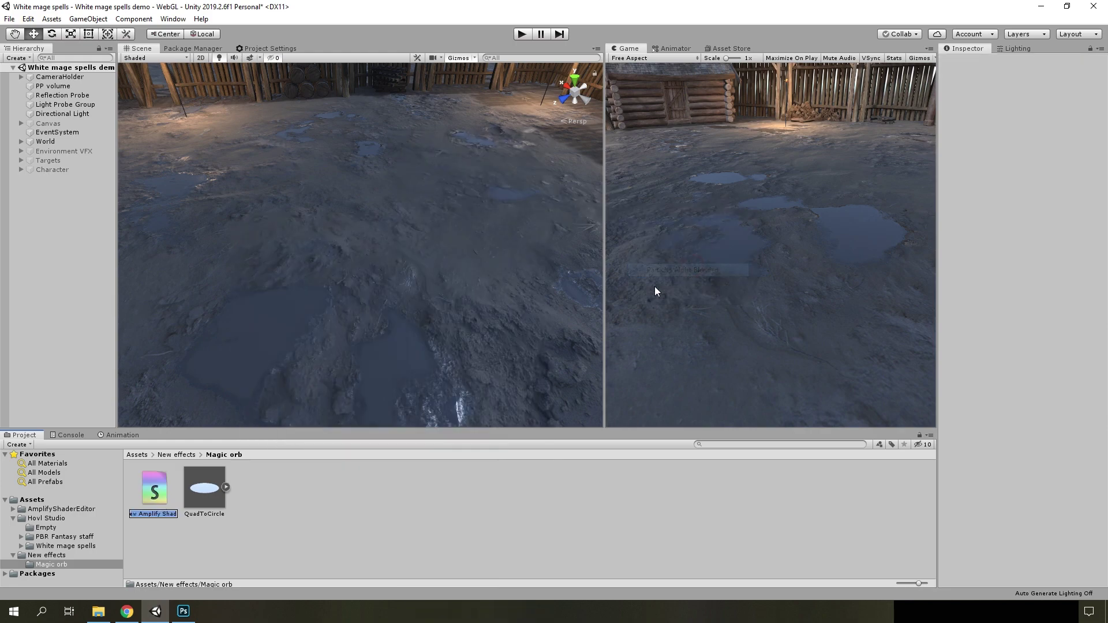
text(ShockWave)
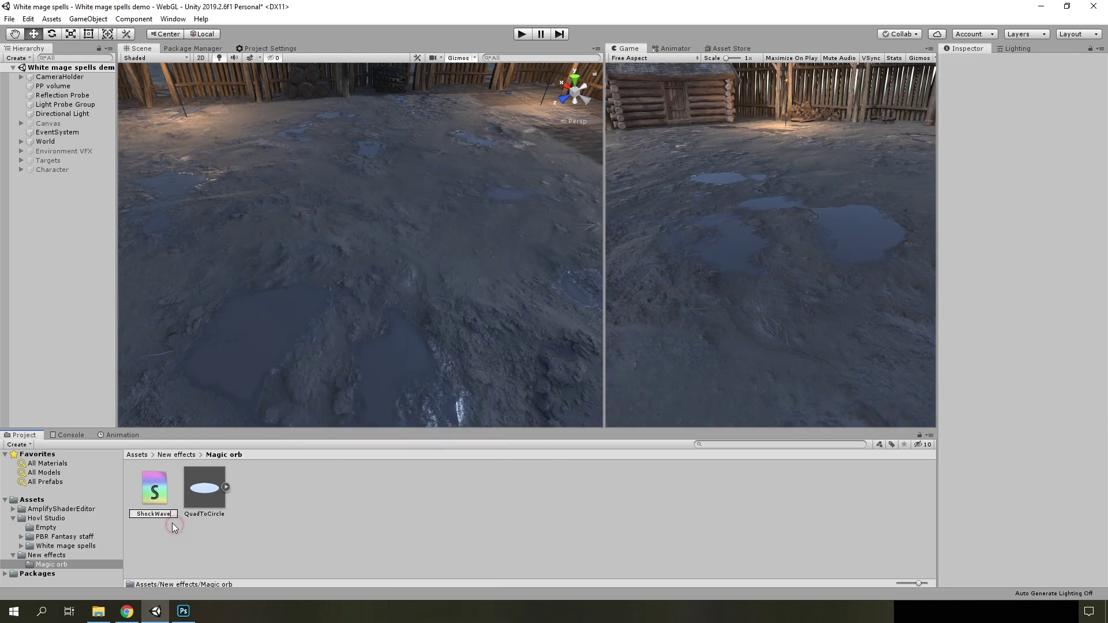
click(172, 523)
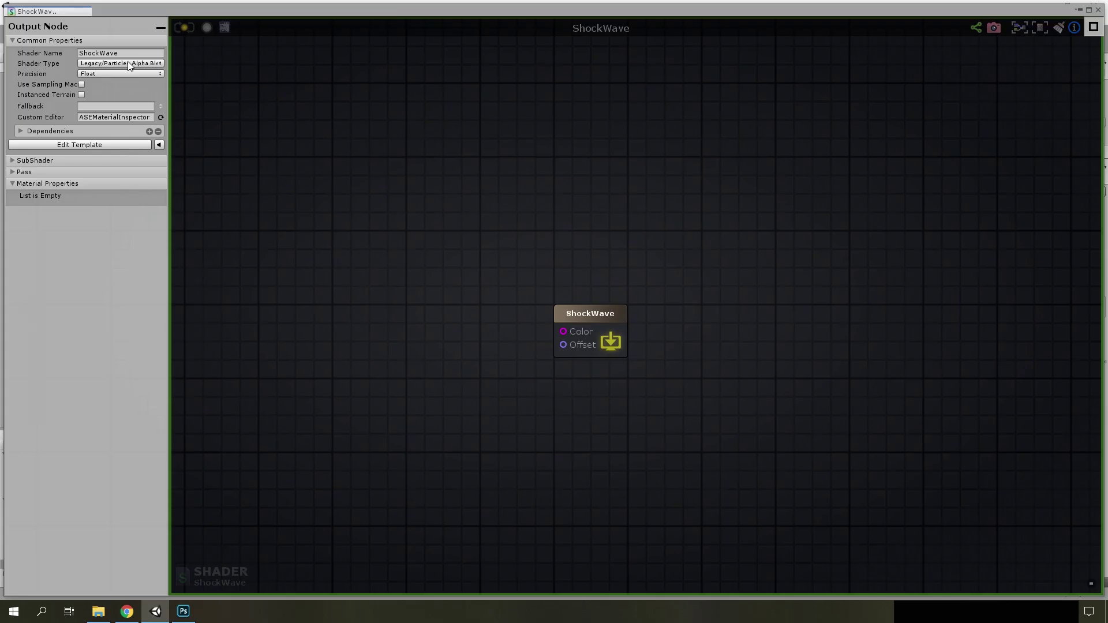
Clear the shader's Custom Editor field
click(119, 120)
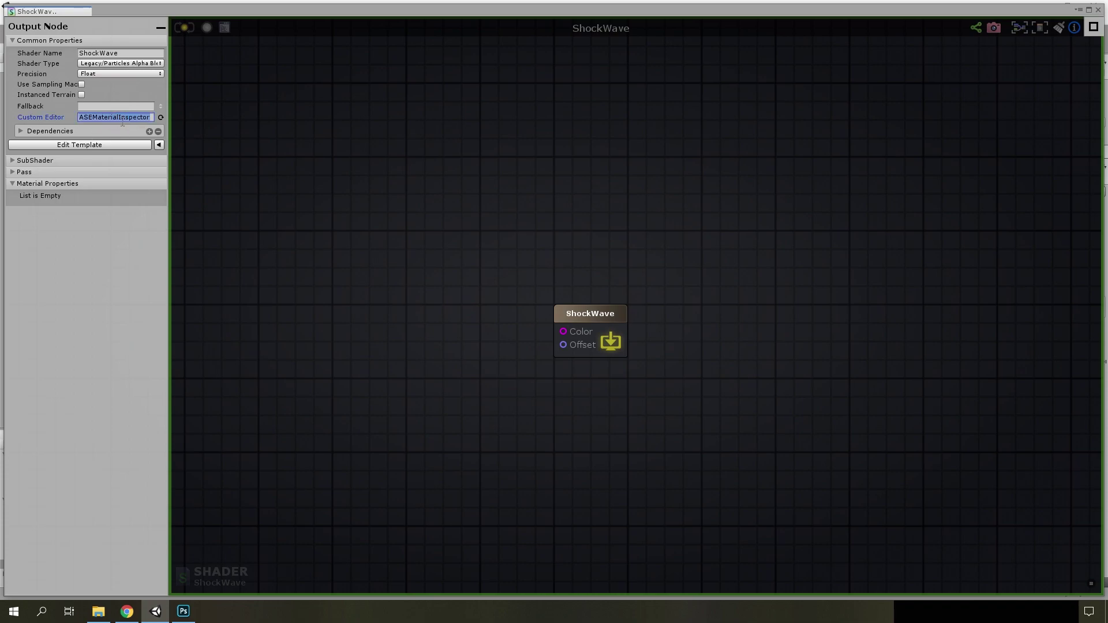
click(358, 155)
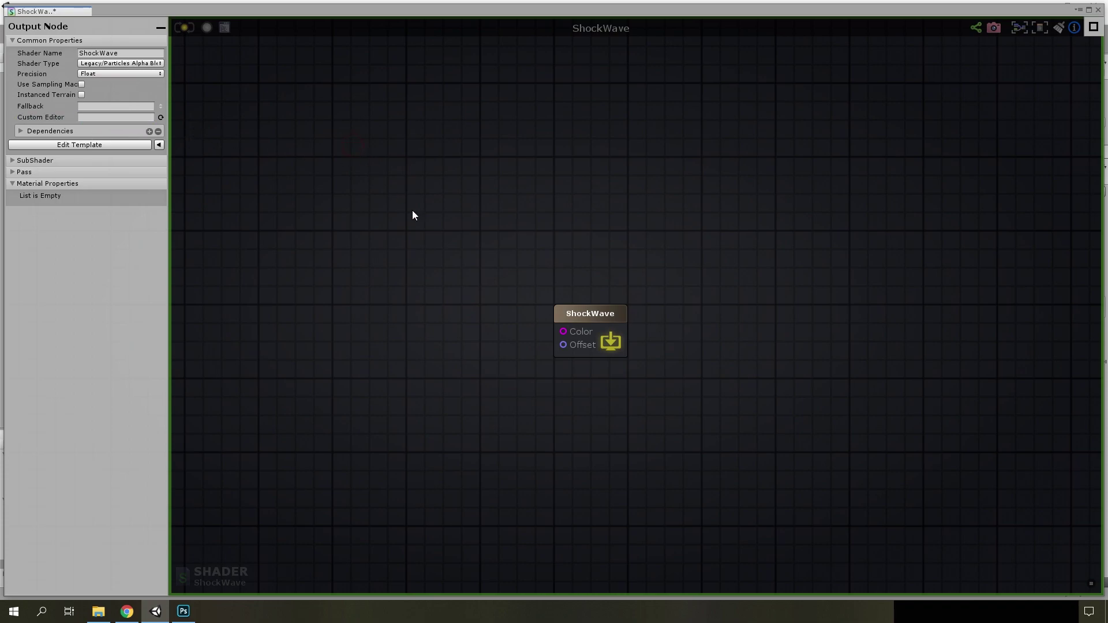
mouse_move(461, 305)
right_down()
mouse_move(621, 280)
mouse_move(679, 303)
right_up()
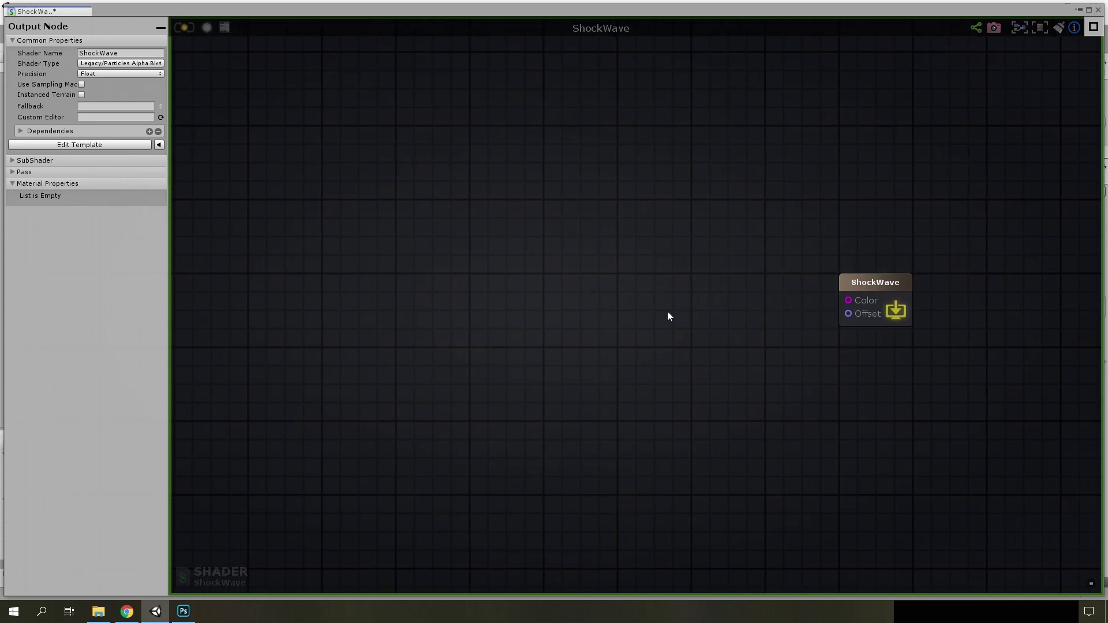
Add an Append node and connect its output to the ShockWave Color input
right_click(637, 321)
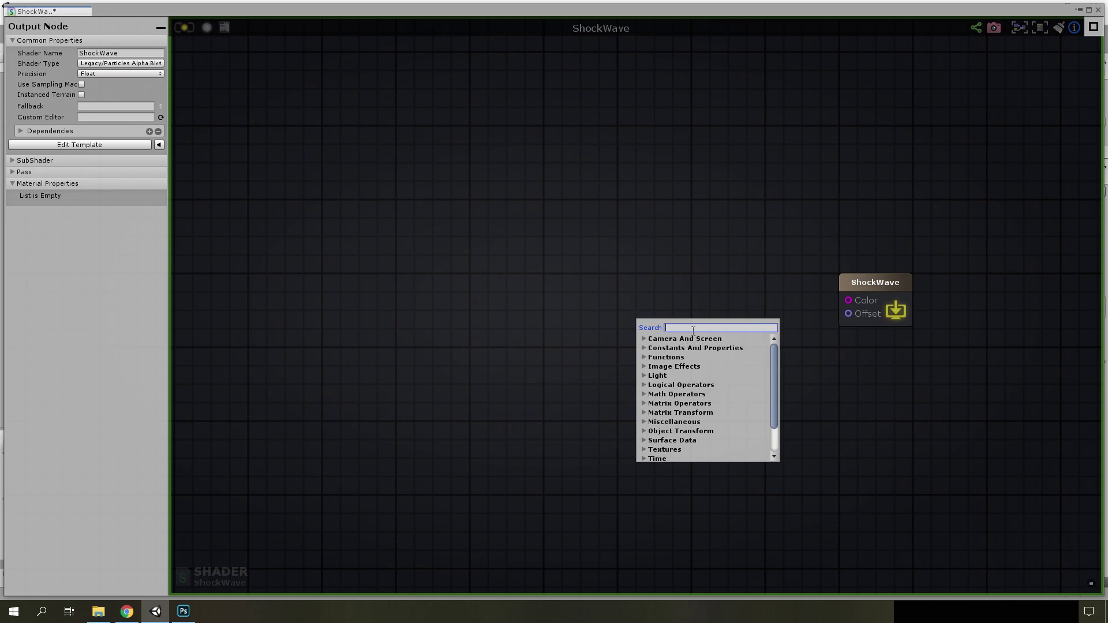
text(add)
click(666, 367)
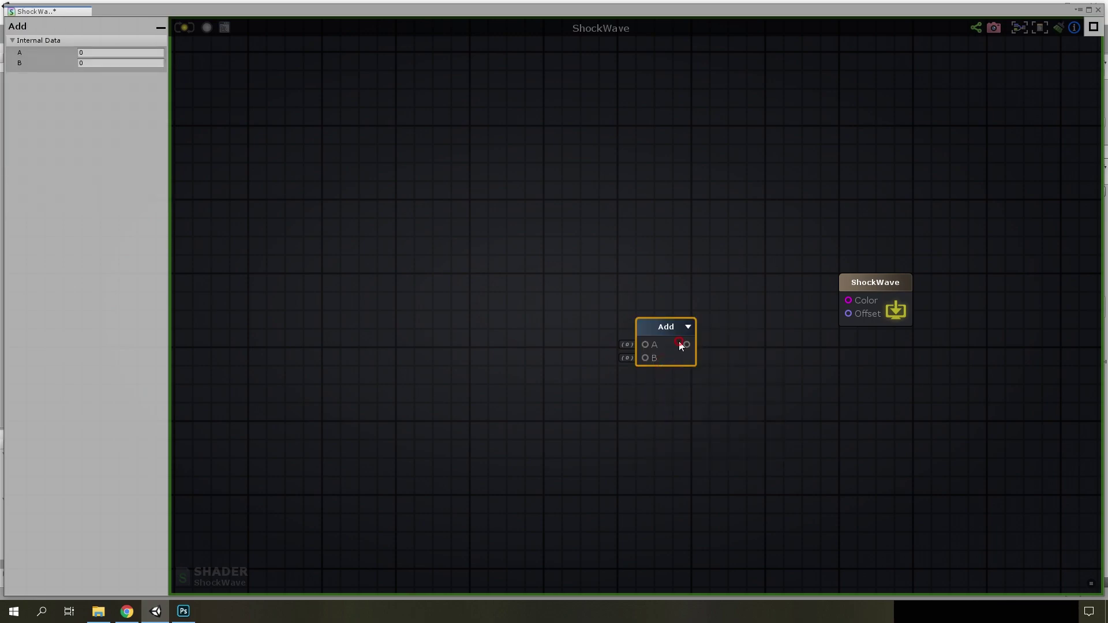
key(Delete)
right_click(664, 336)
text(app)
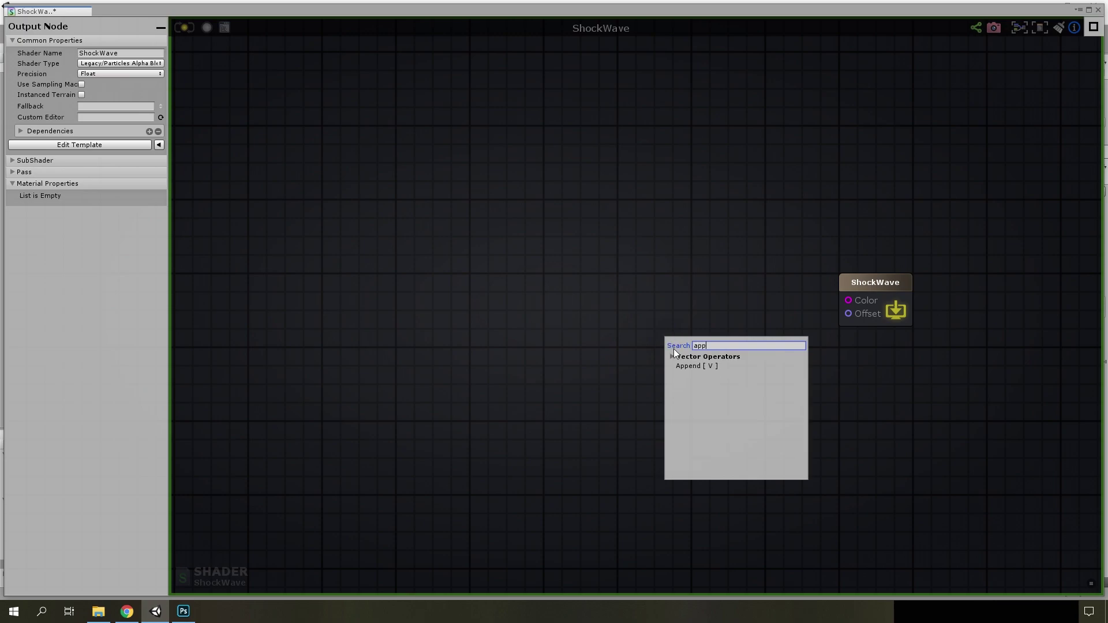
click(697, 366)
mouse_move(695, 365)
mouse_down()
mouse_move(707, 305)
mouse_move(848, 300)
mouse_up()
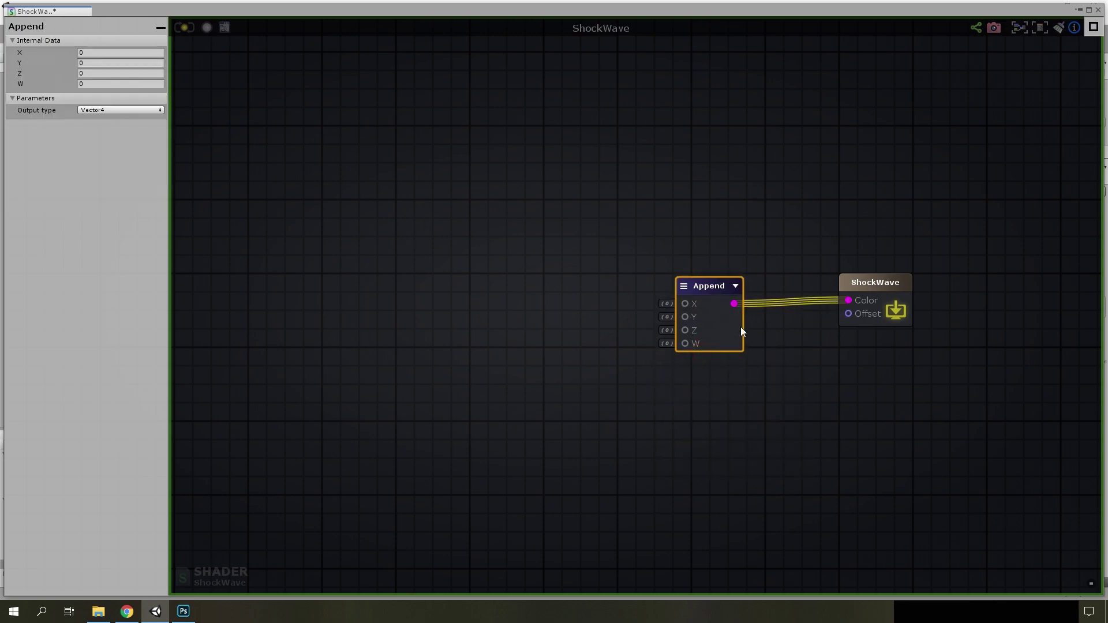
drag(742, 331, 746, 317)
Add a Multiply node feeding Append W, plus a duplicate Multiply above it
right_click(525, 314)
text(mul)
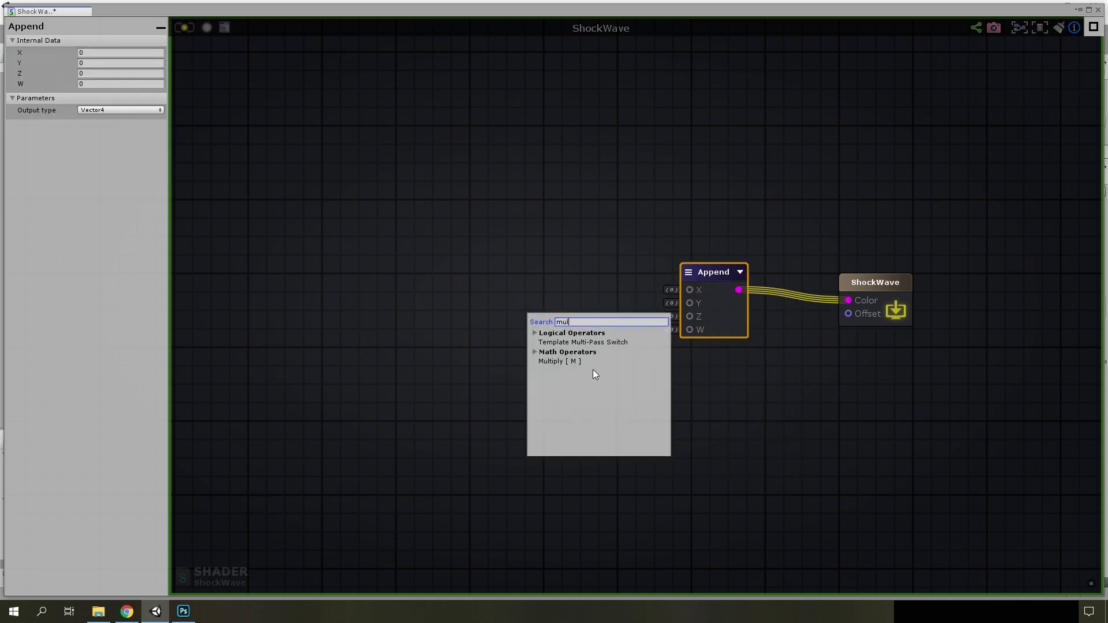
click(576, 362)
mouse_move(577, 334)
mouse_down()
mouse_move(542, 380)
mouse_move(686, 330)
mouse_up()
right_click(536, 299)
click(516, 386)
key(ctrl+d)
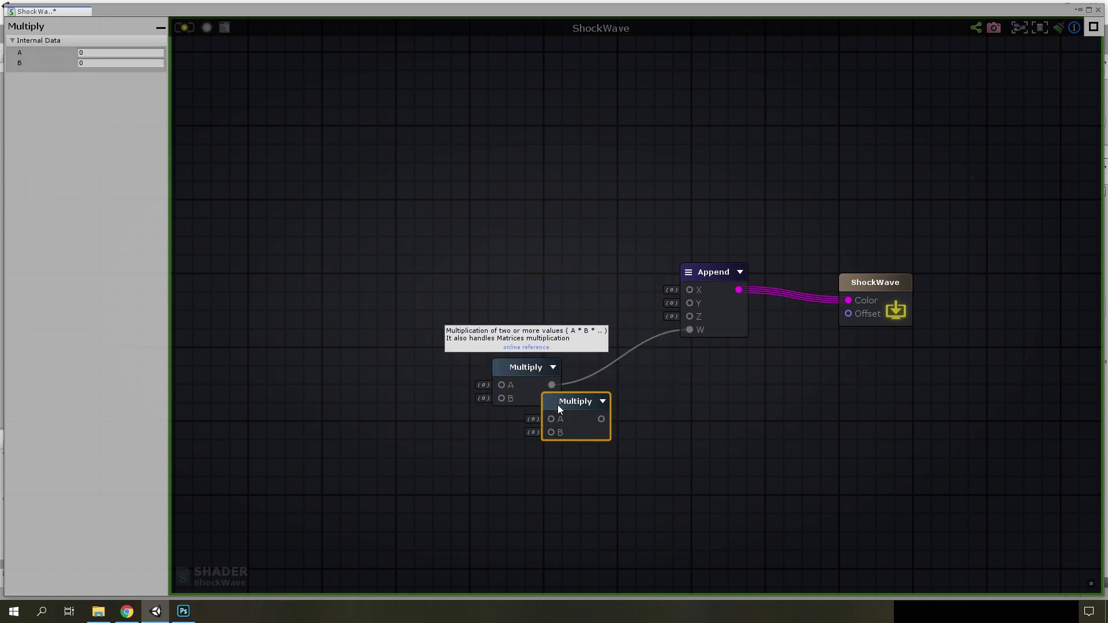
mouse_move(558, 404)
mouse_down()
mouse_move(507, 254)
mouse_move(690, 291)
mouse_move(369, 297)
mouse_up()
middle_drag(239, 280, 470, 292)
Add Vertex Color, feeding RGBA and alpha into the two Multiplys, upper Multiply into Append X
right_click(472, 292)
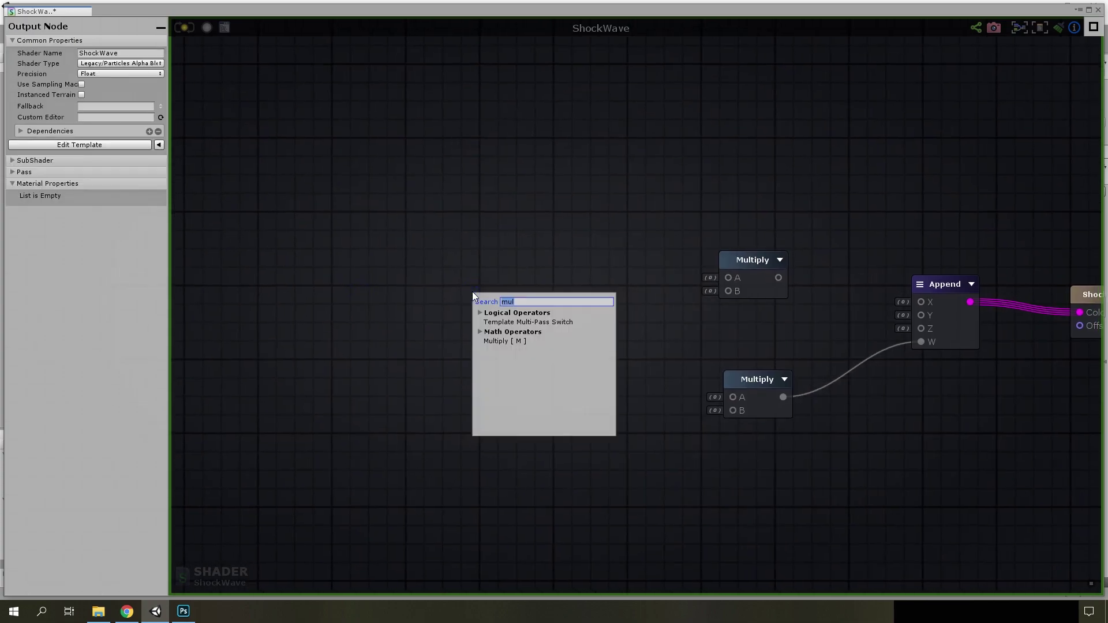
text(vec)
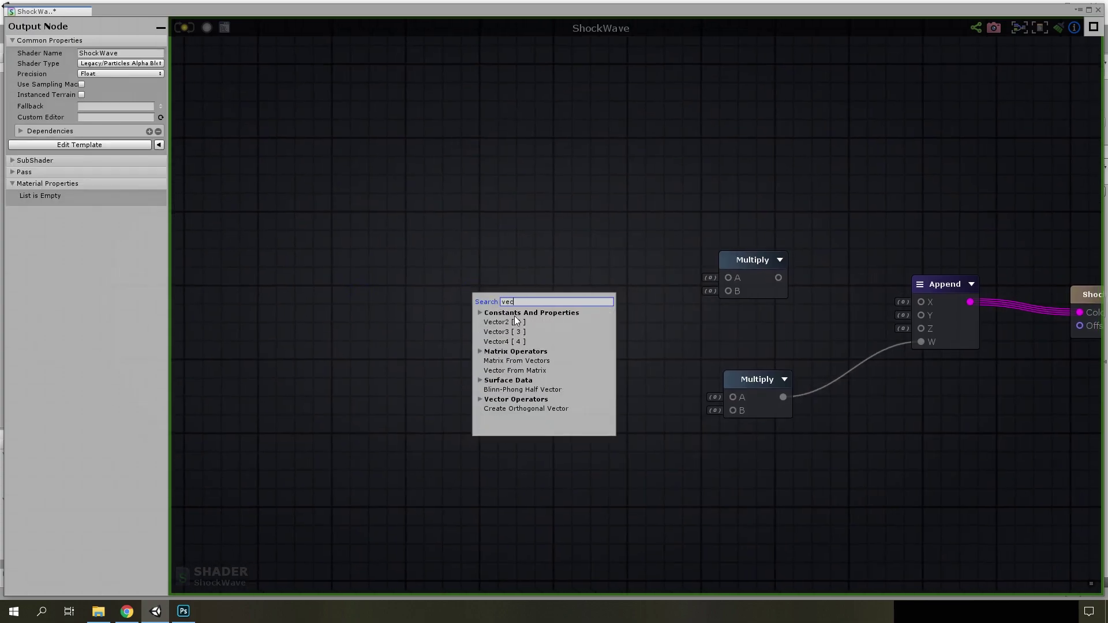
key(BackSpace)
text(r)
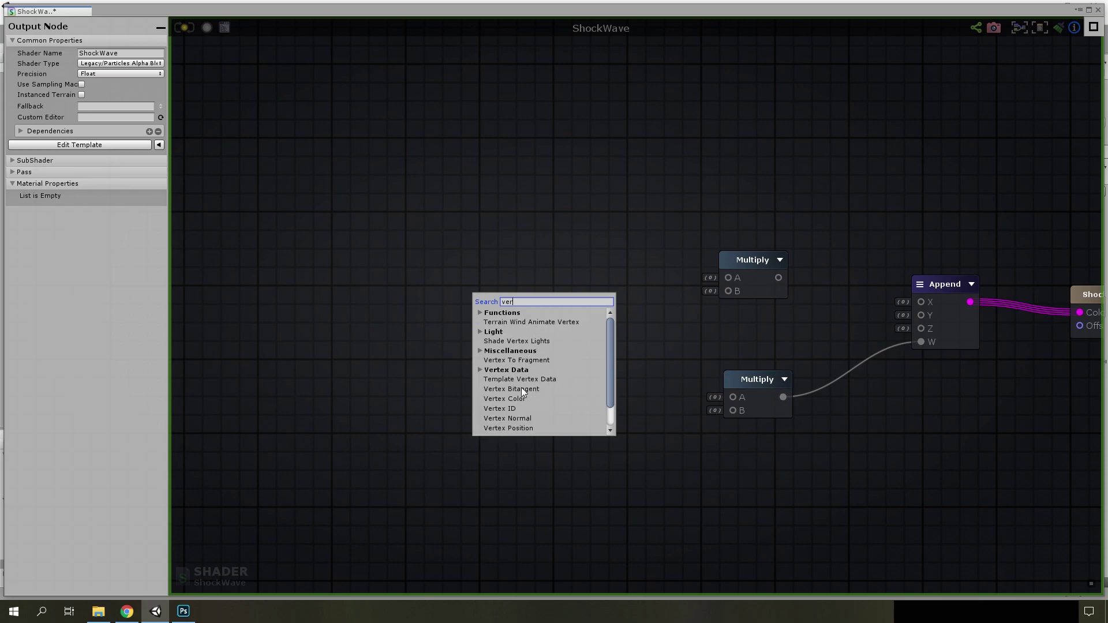
click(518, 398)
drag(556, 365, 728, 304)
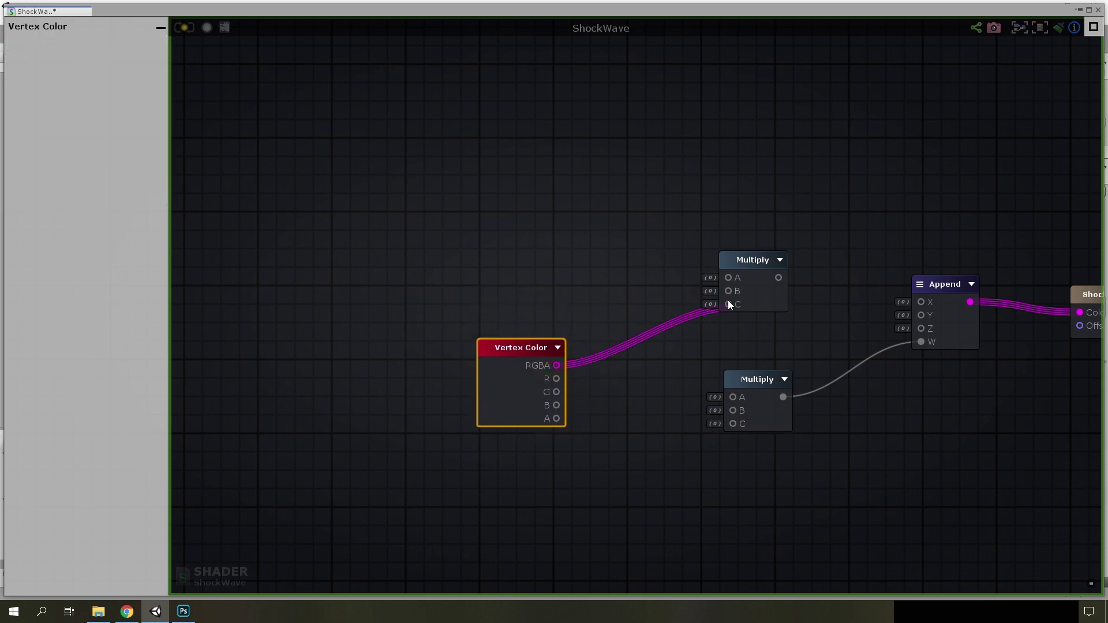
drag(552, 420, 733, 397)
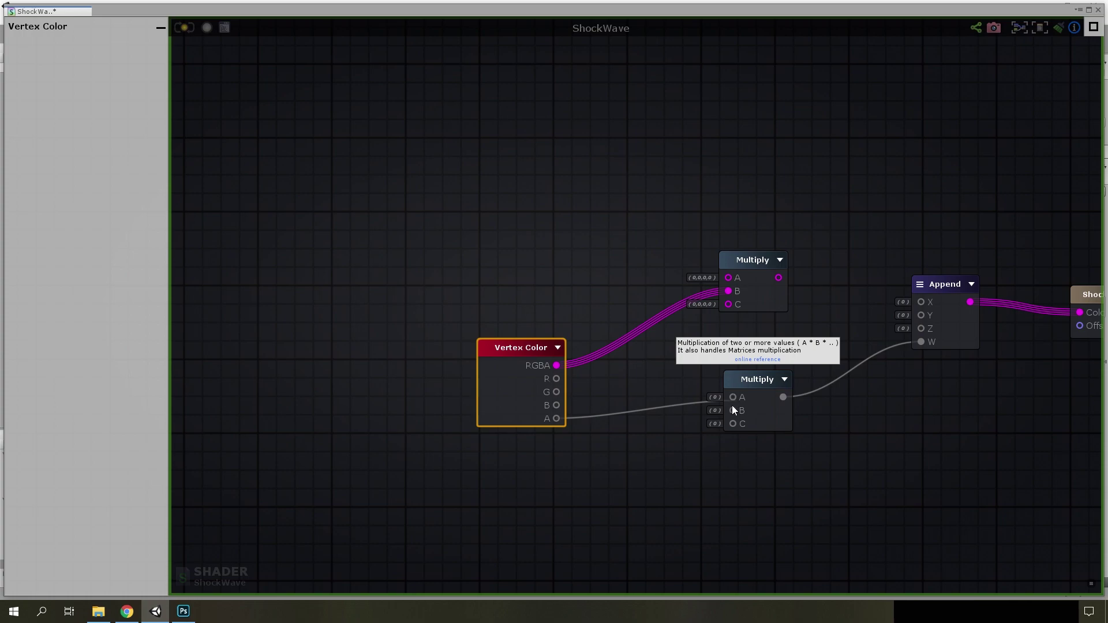
drag(780, 277, 921, 302)
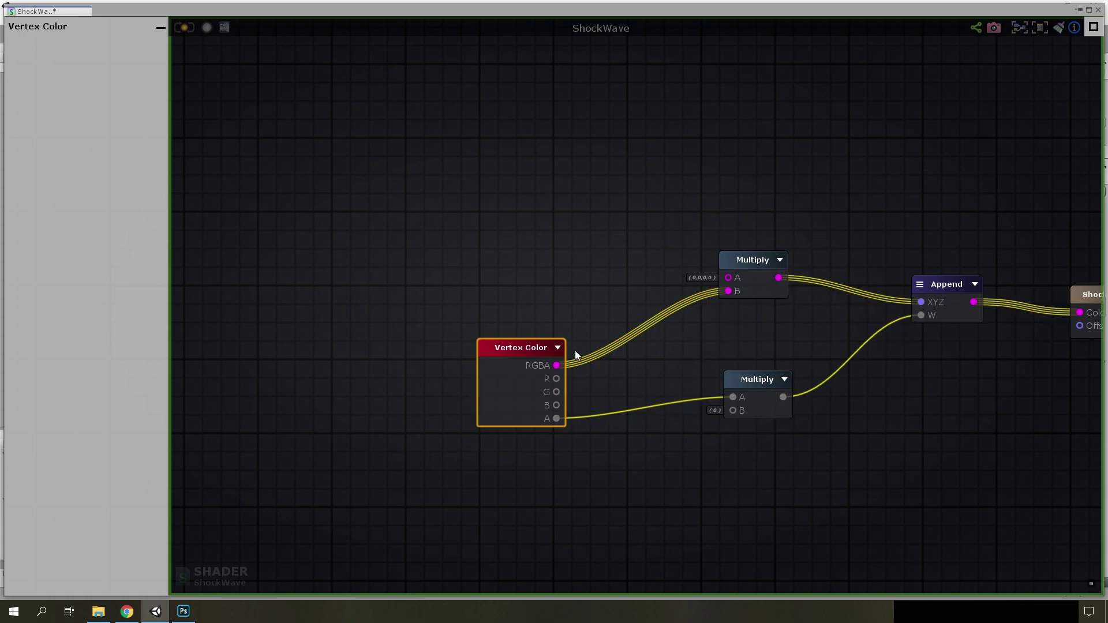
drag(499, 363, 474, 342)
scroll(366, 307, down, 3)
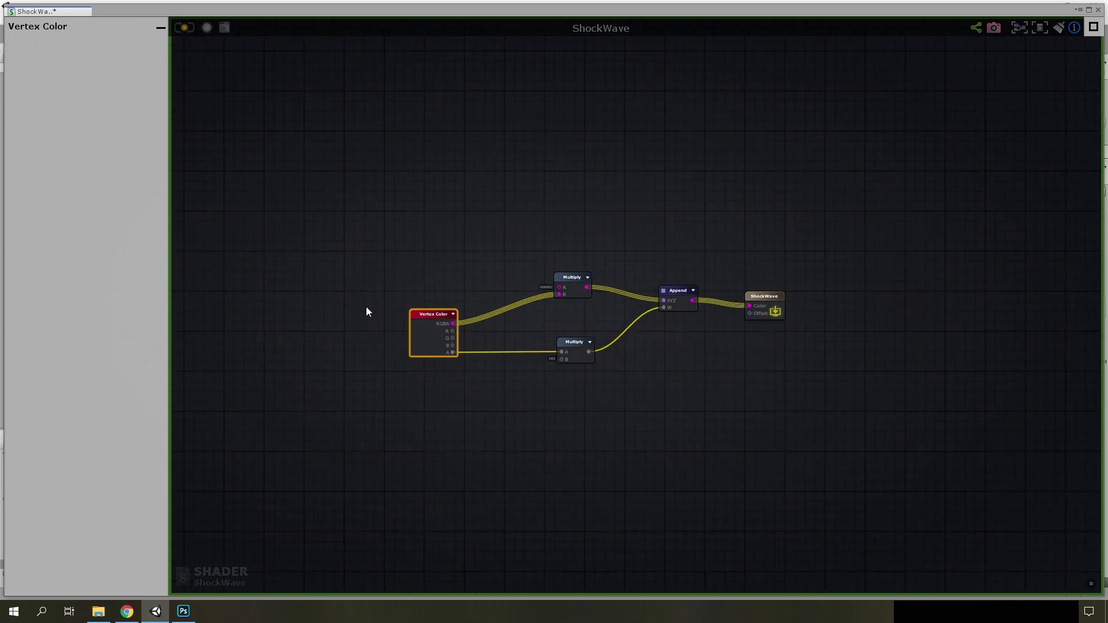
right_drag(366, 307, 490, 310)
Add a Texture Sample node feeding RGBA to the upper Multiply and alpha to the lower
text(sampl)
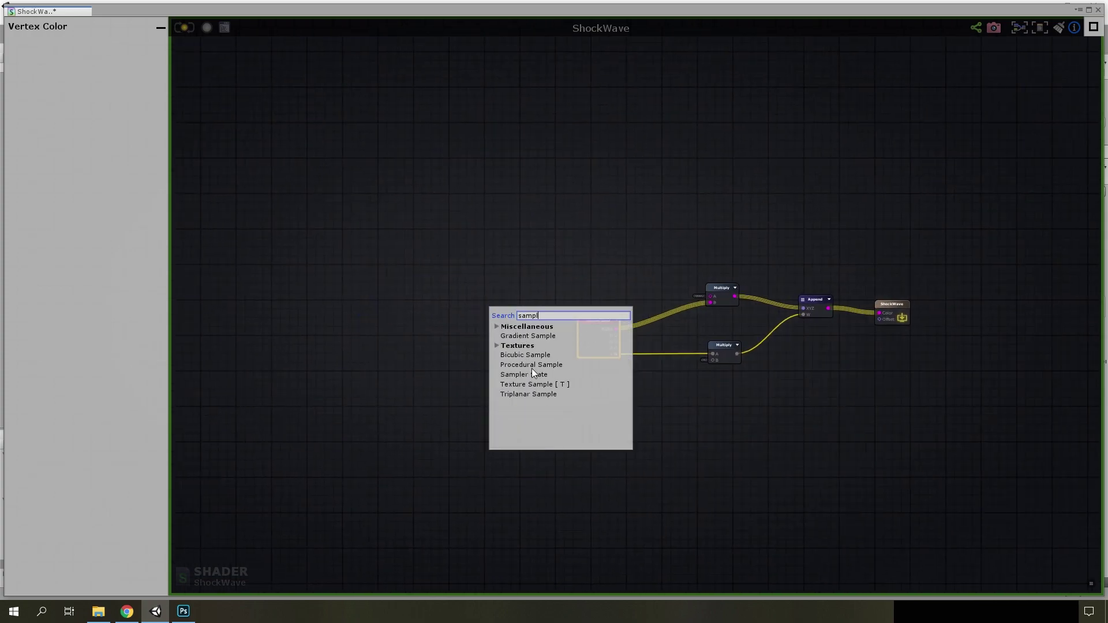
click(534, 384)
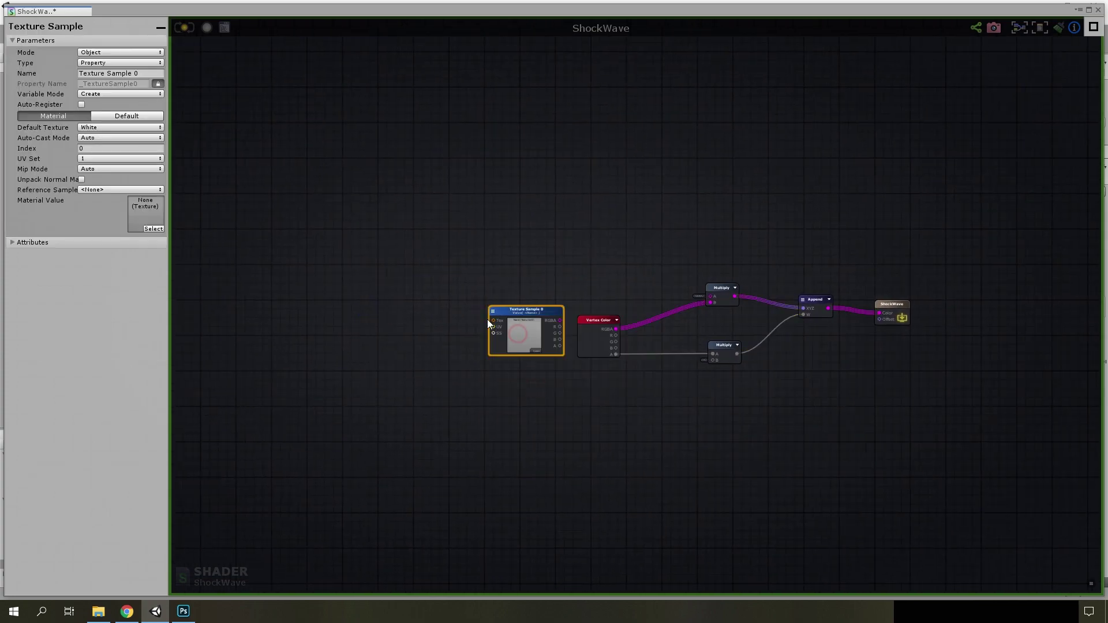
scroll(514, 297, up, 3)
drag(529, 310, 902, 295)
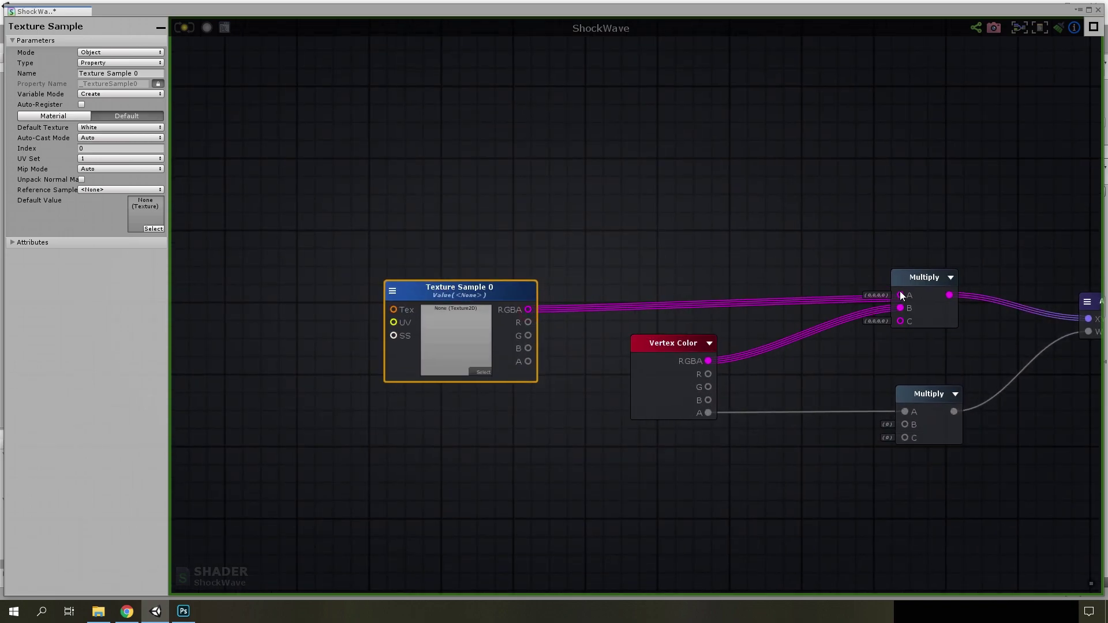
mouse_move(528, 362)
mouse_down()
mouse_move(646, 401)
mouse_move(905, 425)
mouse_up()
drag(511, 358, 454, 410)
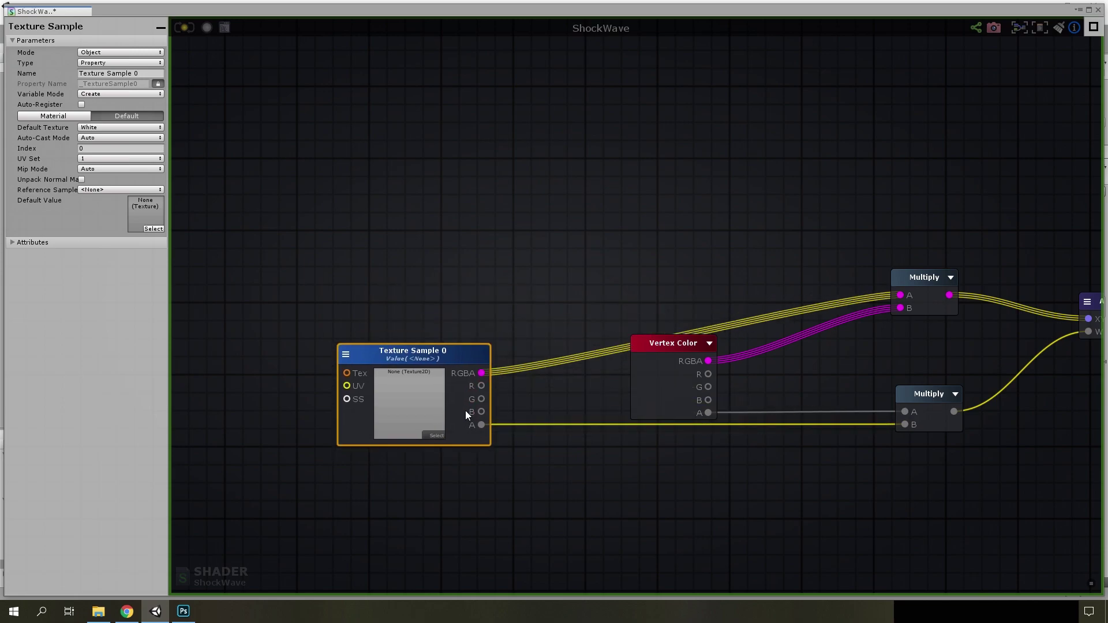
drag(658, 381, 795, 368)
scroll(535, 373, down, 3)
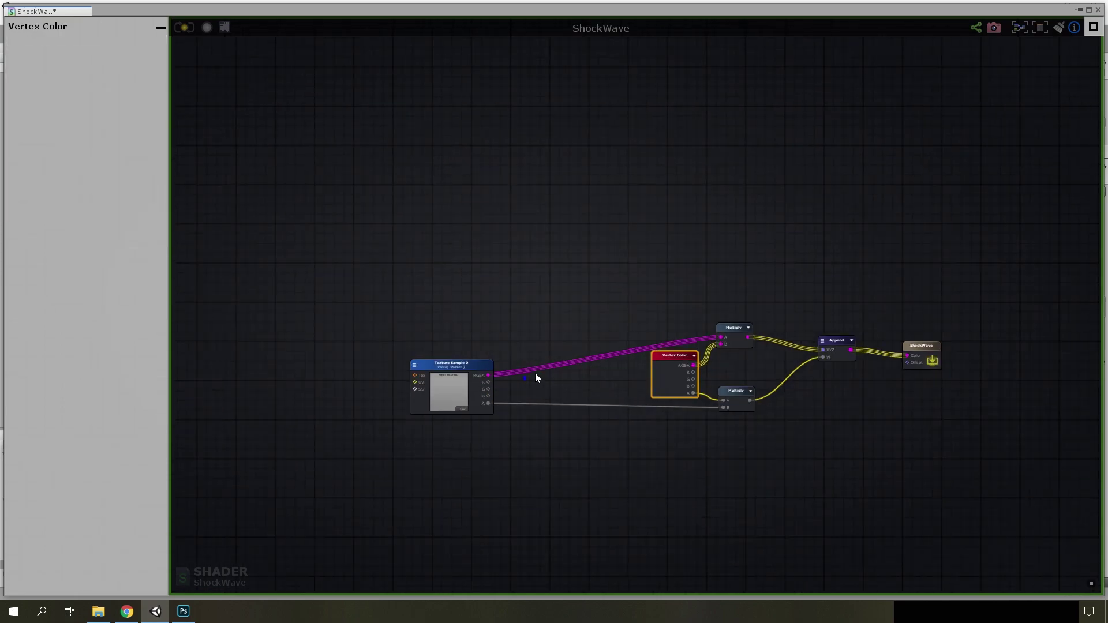
scroll(608, 360, up, 2)
click(595, 338)
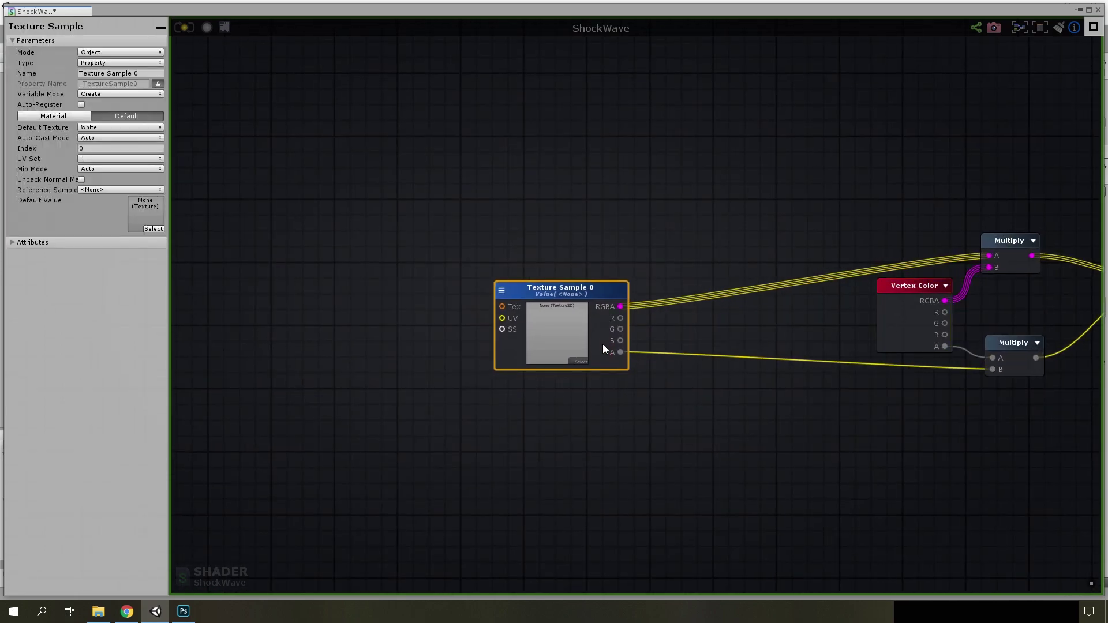
key(alt+Tab)
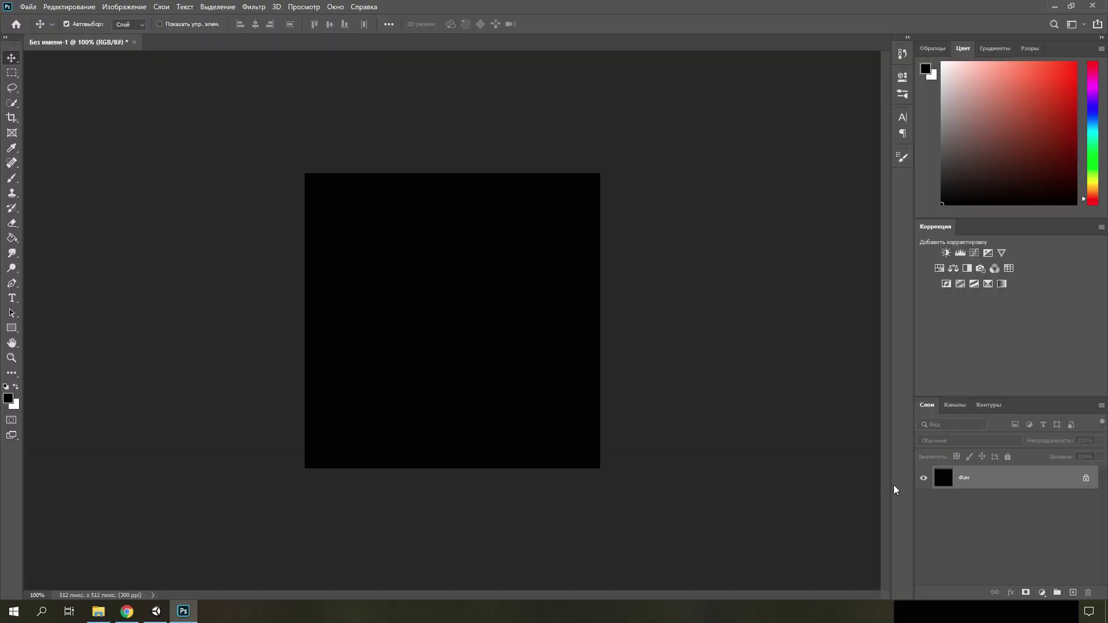
Unlock the Фон background layer so it becomes Слой 0
double_click(940, 478)
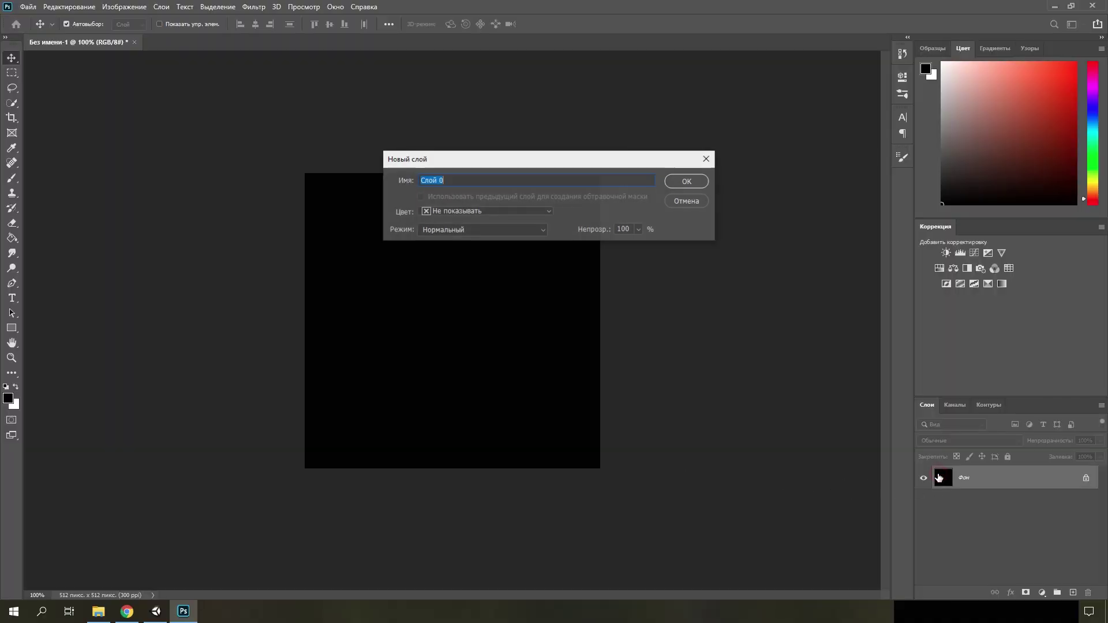
click(679, 202)
click(1085, 478)
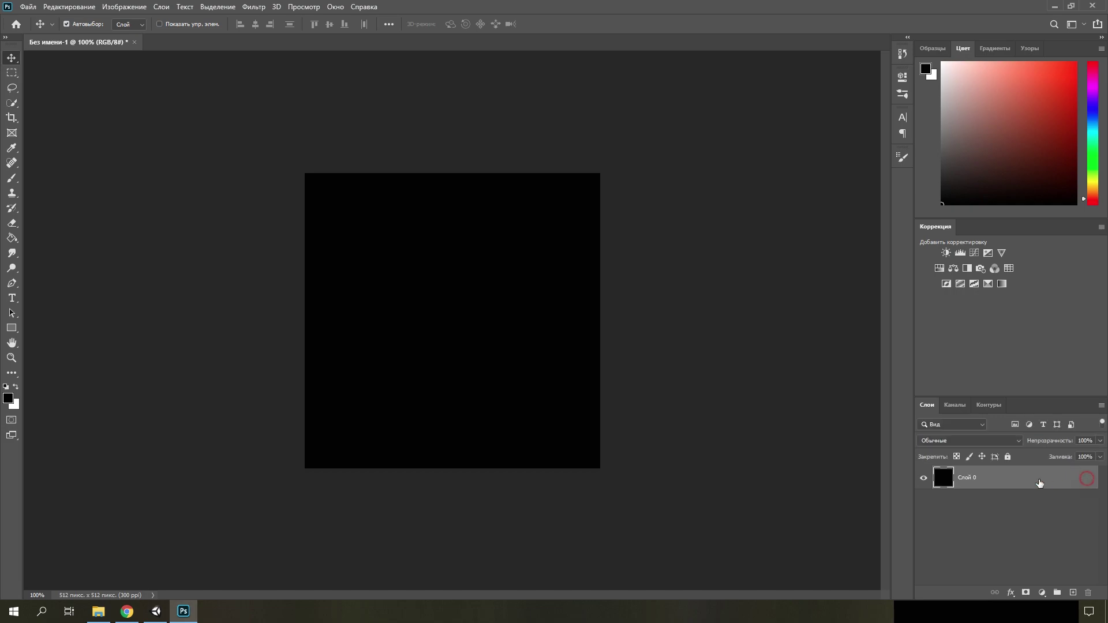
Give Слой 0 a Gradient Overlay with the gradient midpoint moved to 51%
double_click(946, 483)
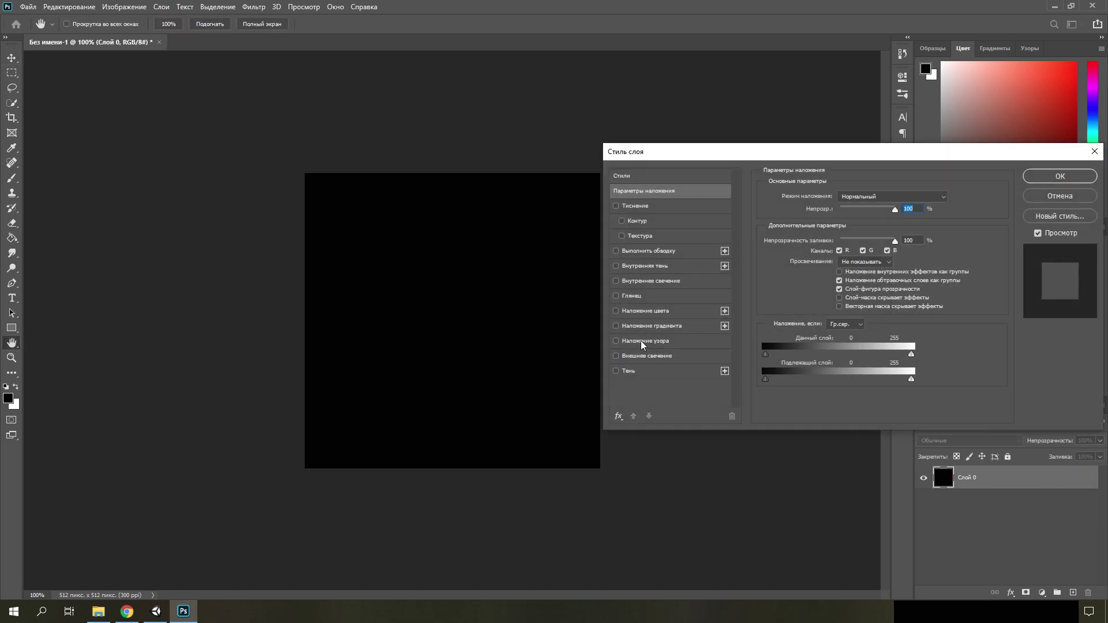
click(623, 327)
click(845, 224)
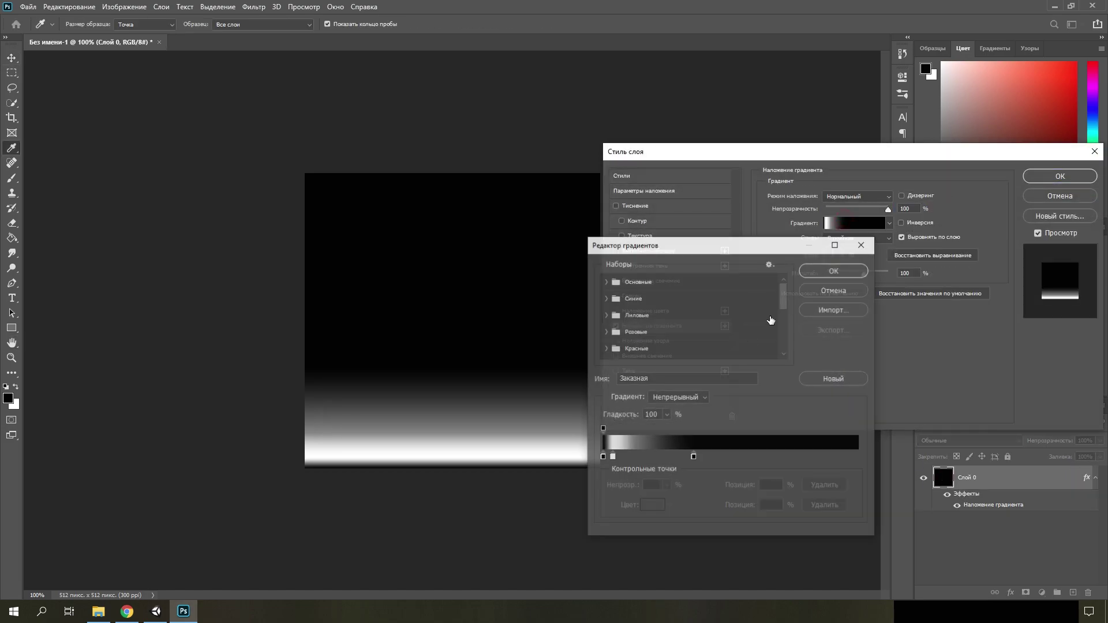
click(612, 456)
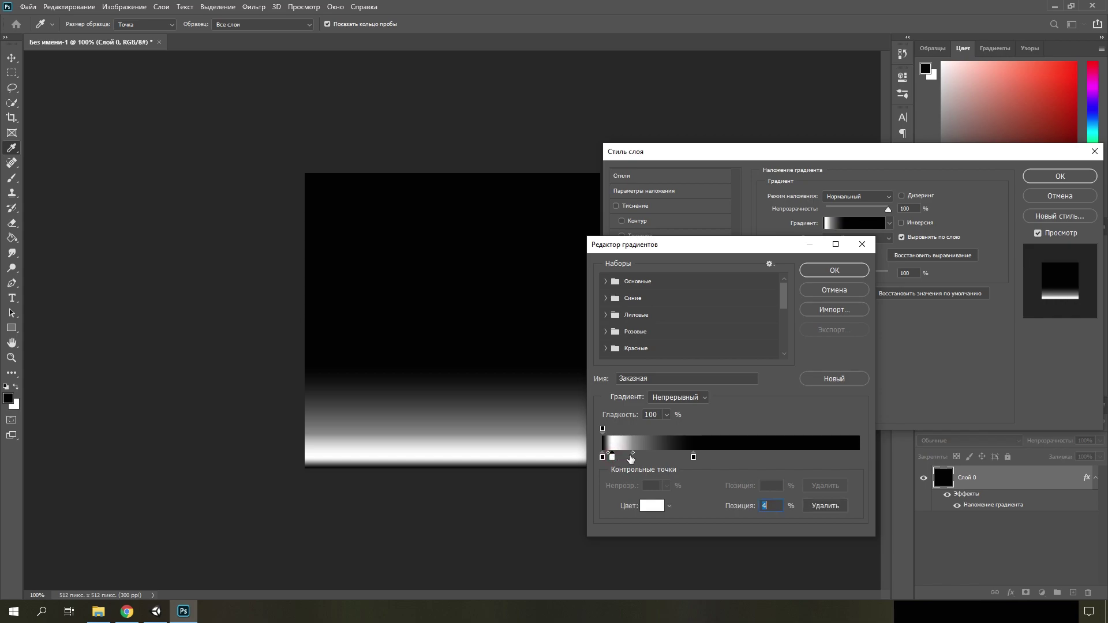
drag(633, 454, 655, 453)
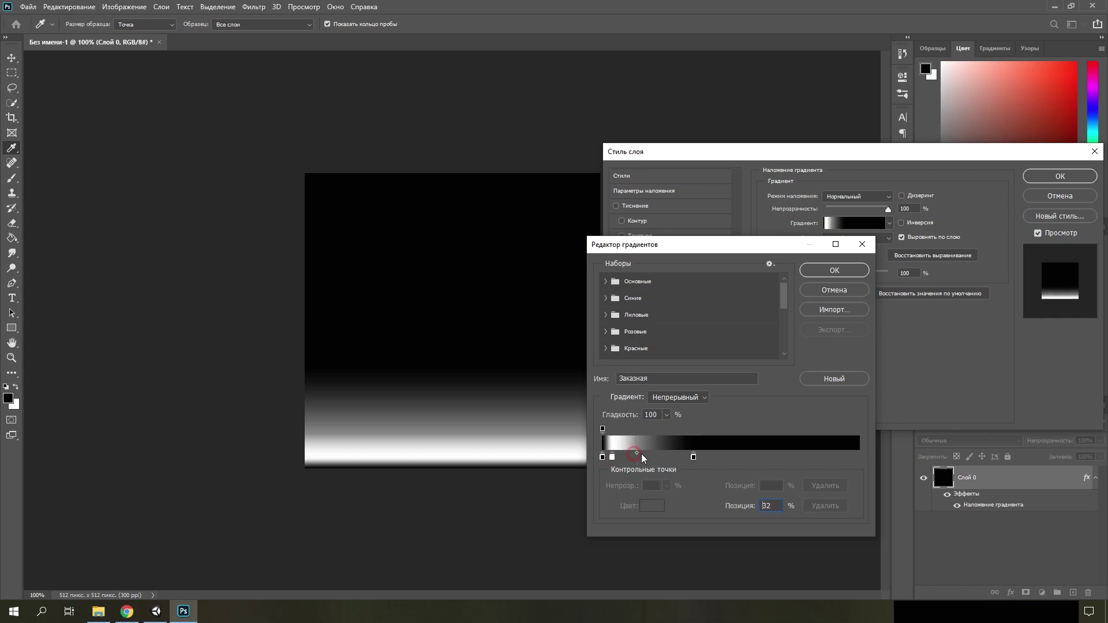
click(823, 270)
key(Return)
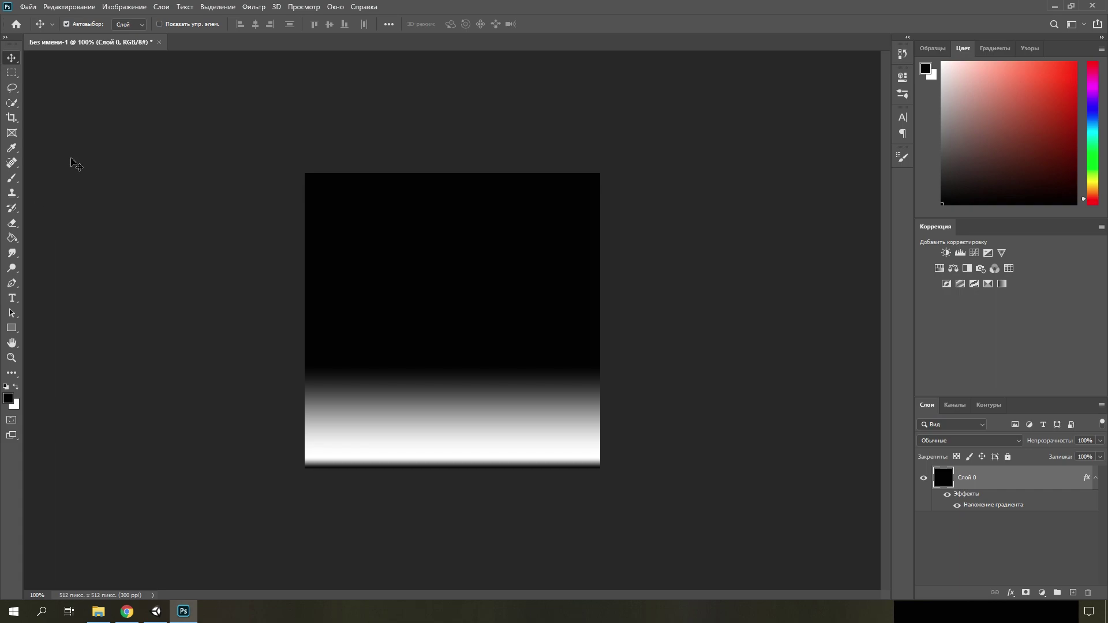
click(11, 178)
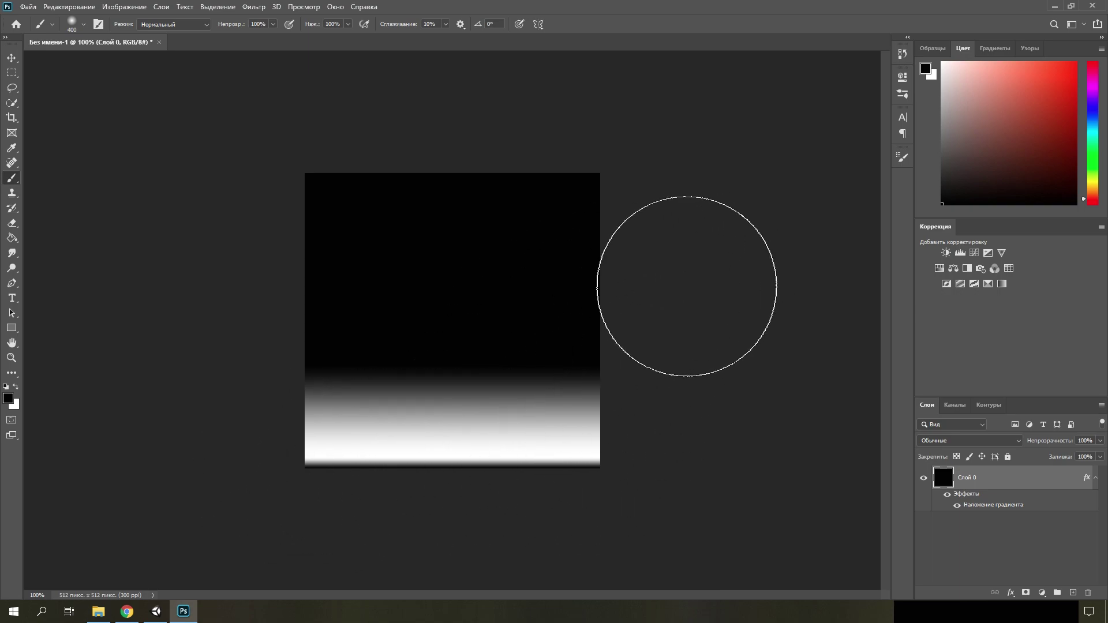
Rasterize Слой 0's layer style and try painting black over its top with a 700 brush
right_click(975, 476)
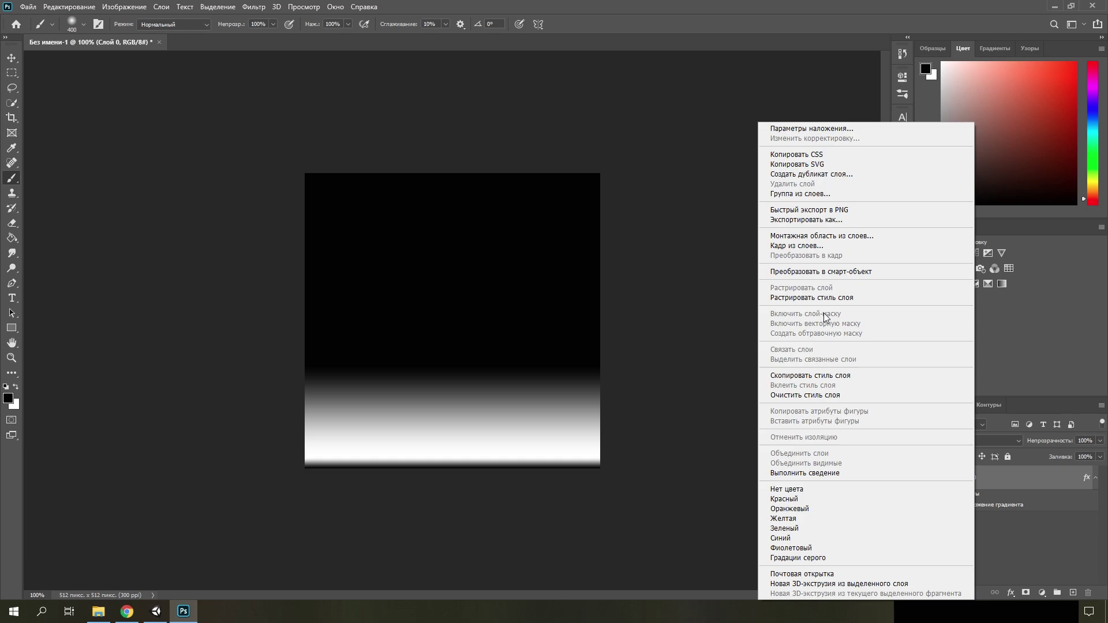
click(814, 298)
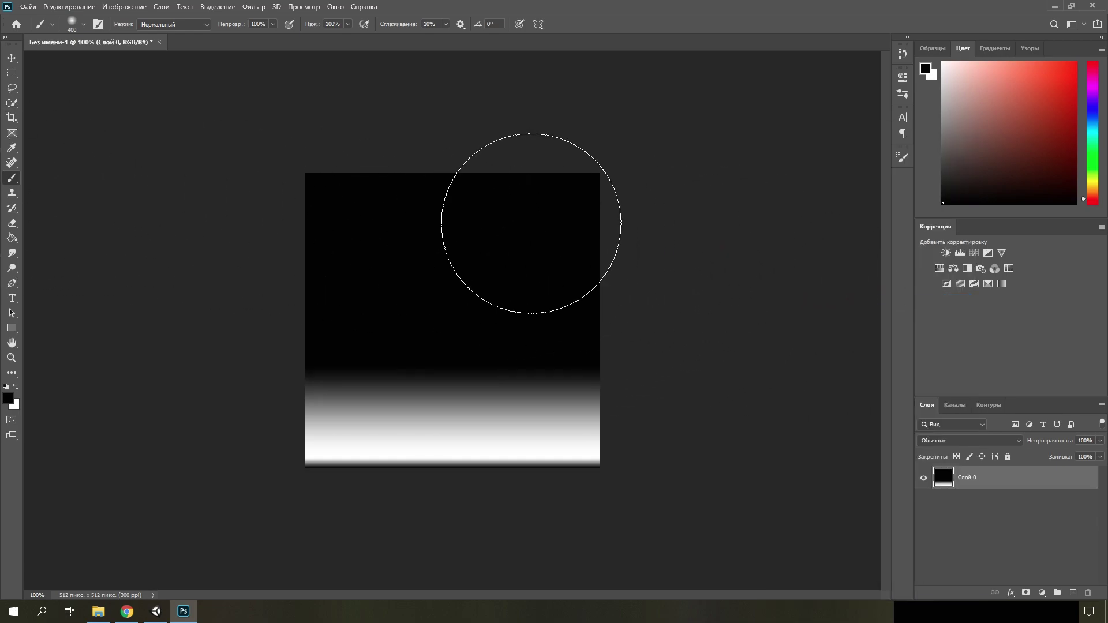
key(bracketright)
key(bracketright)
key(bracketright)
mouse_move(698, 136)
mouse_down()
mouse_move(7, 136)
mouse_move(323, 121)
mouse_up()
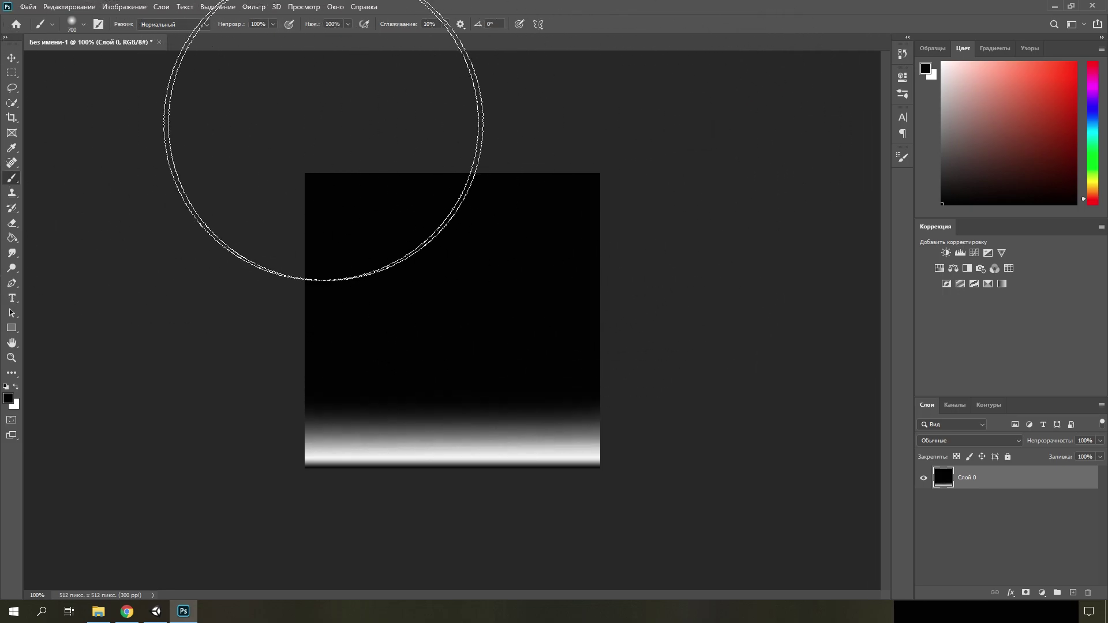
key(ctrl+z)
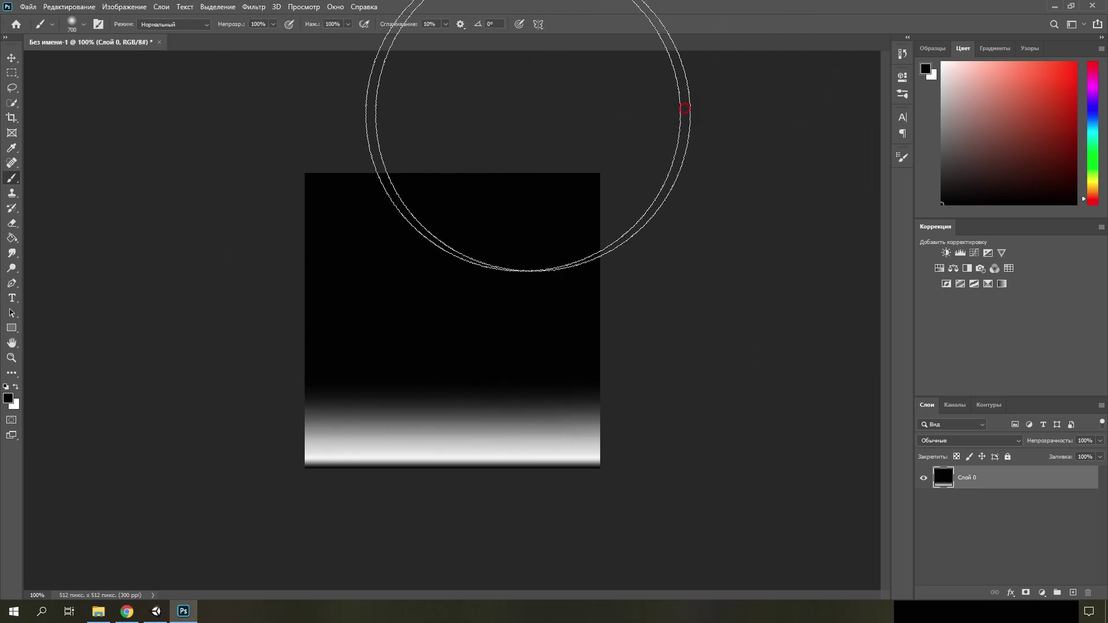
alt+scroll(418, 226, down, 3)
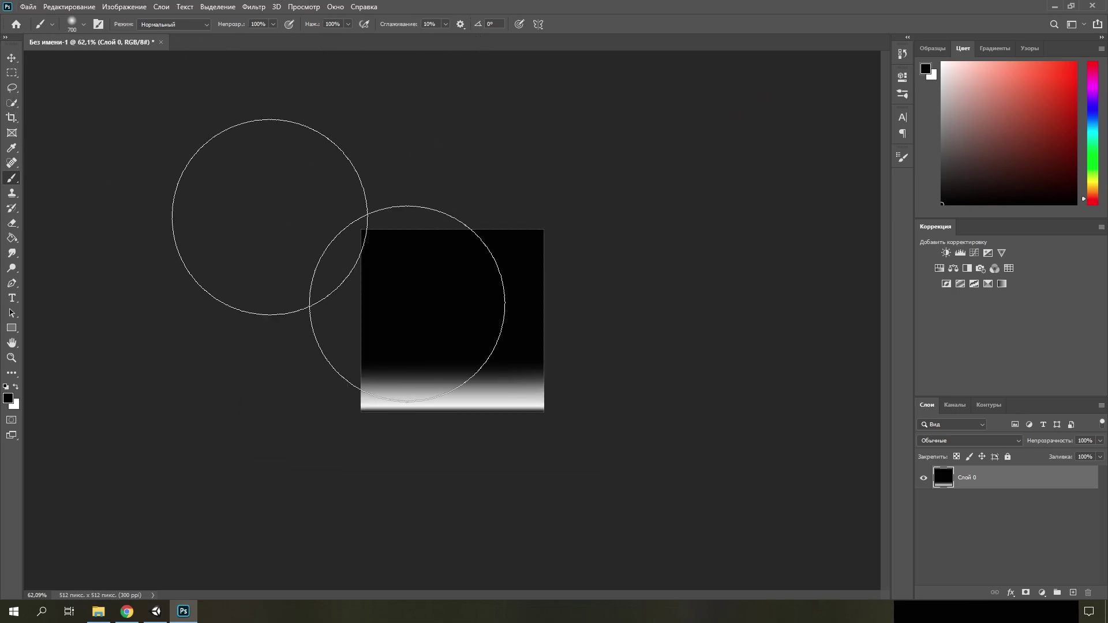
alt+scroll(482, 387, up, 3)
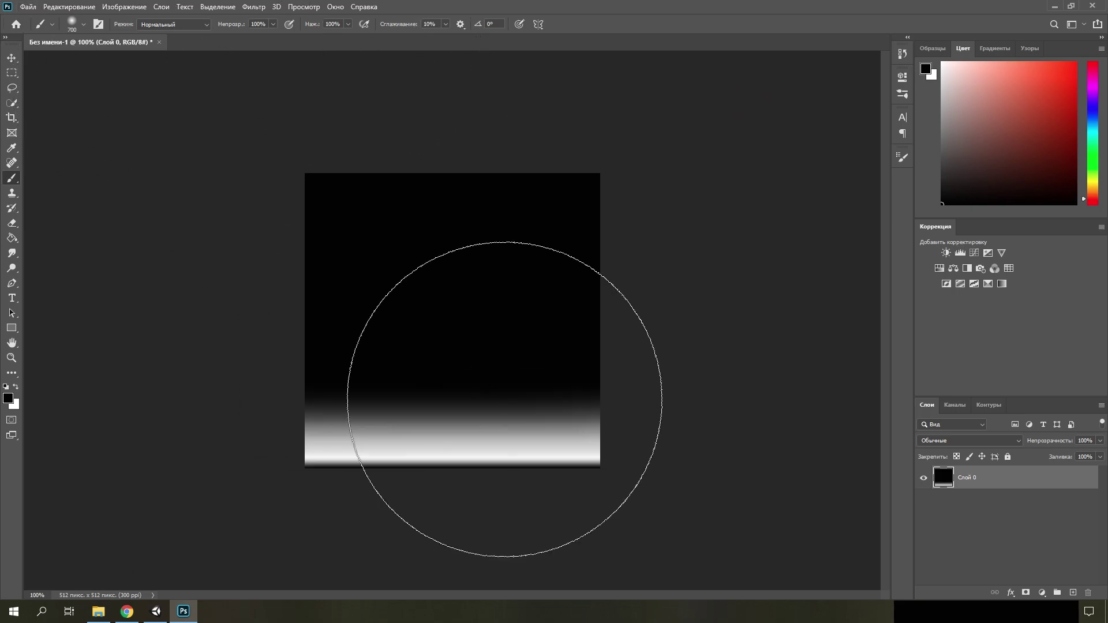
Add a new layer and fill it solid black with the Paint Bucket
click(1073, 592)
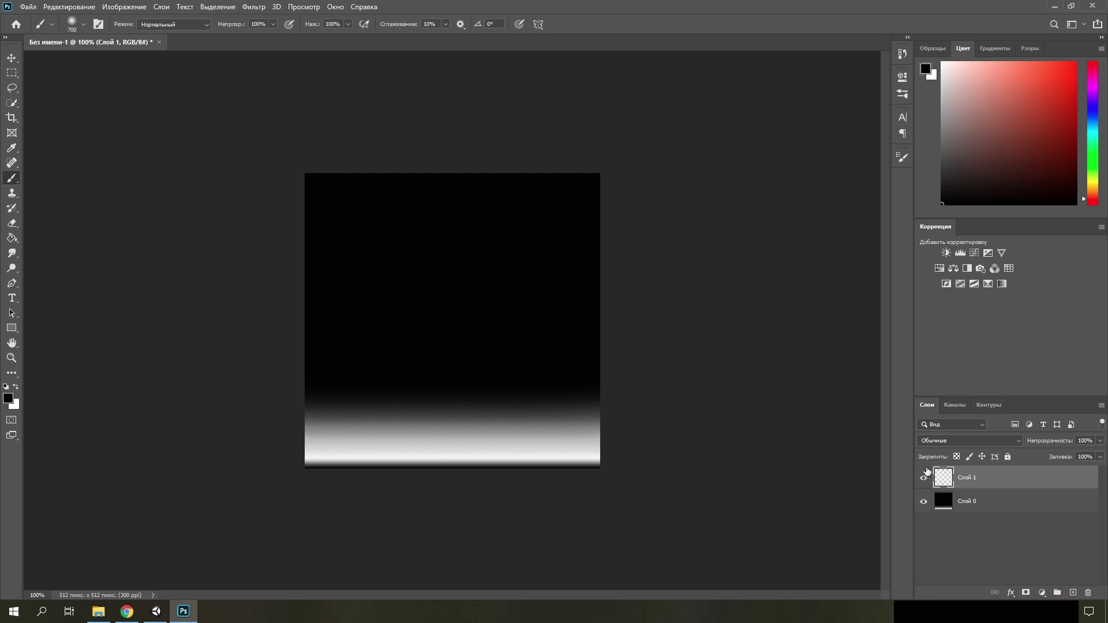
click(11, 238)
click(546, 387)
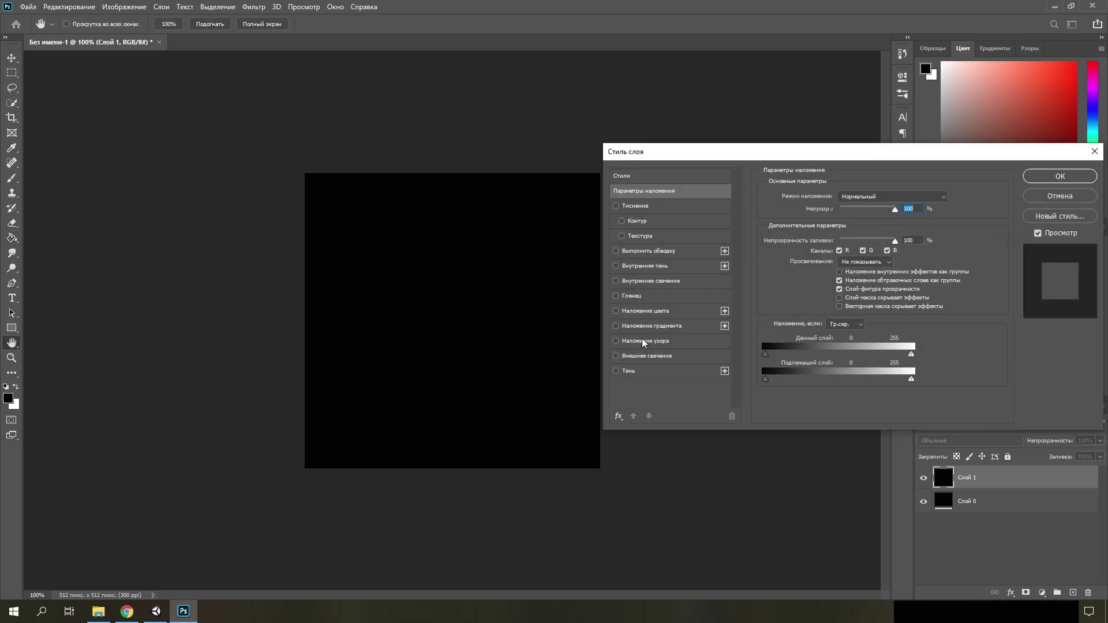
Give the new layer a white-to-black Gradient Overlay, removing the extra black stop
click(633, 329)
click(863, 225)
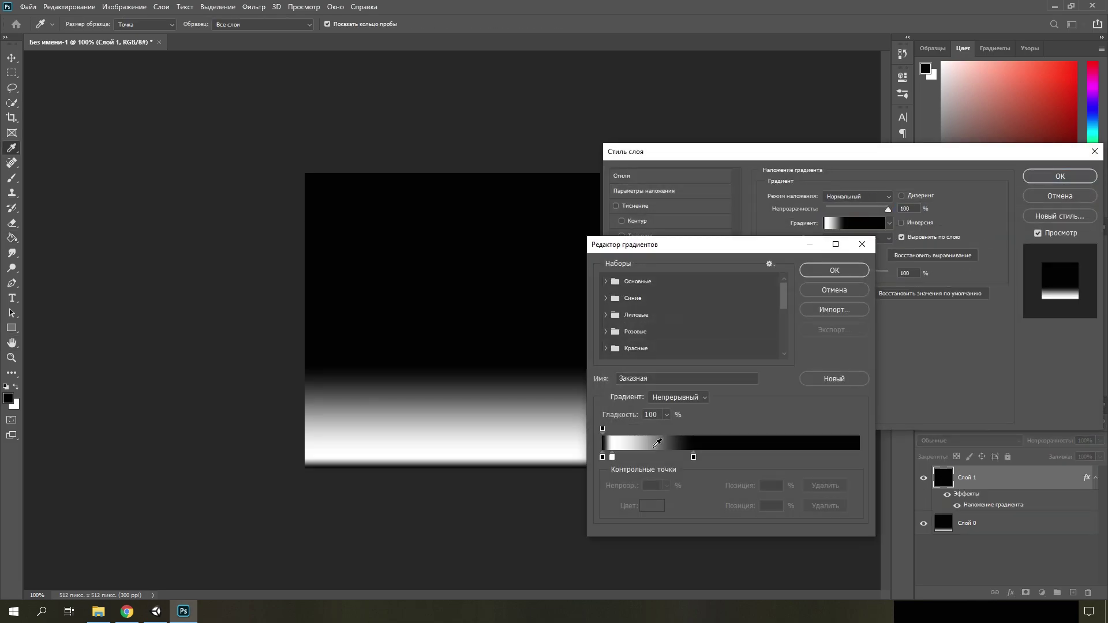
drag(694, 459, 696, 485)
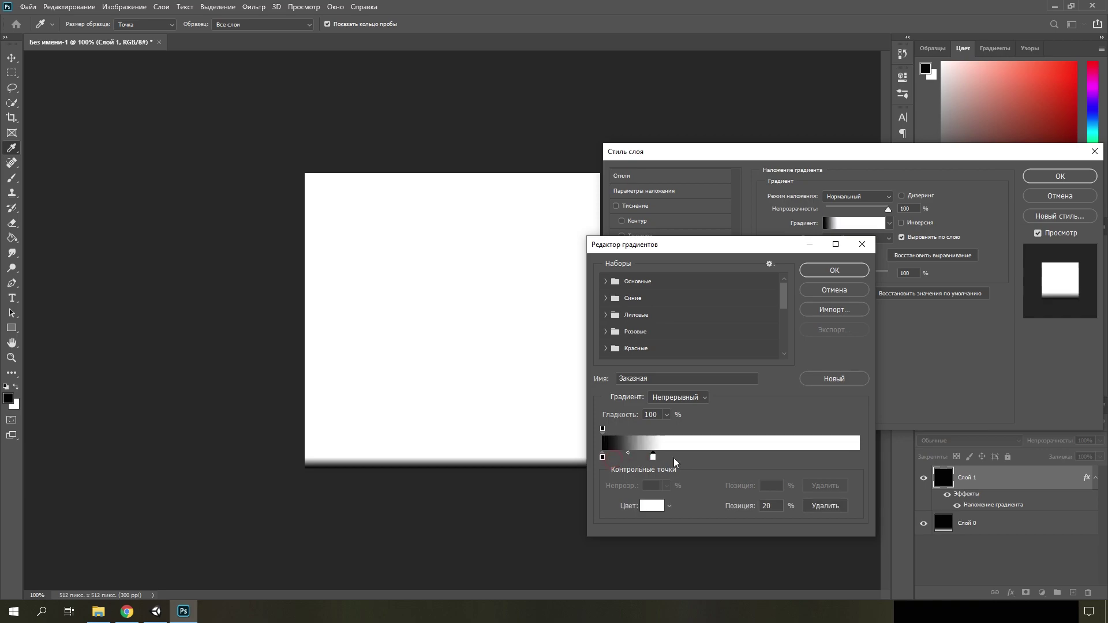
drag(612, 457, 703, 462)
click(835, 270)
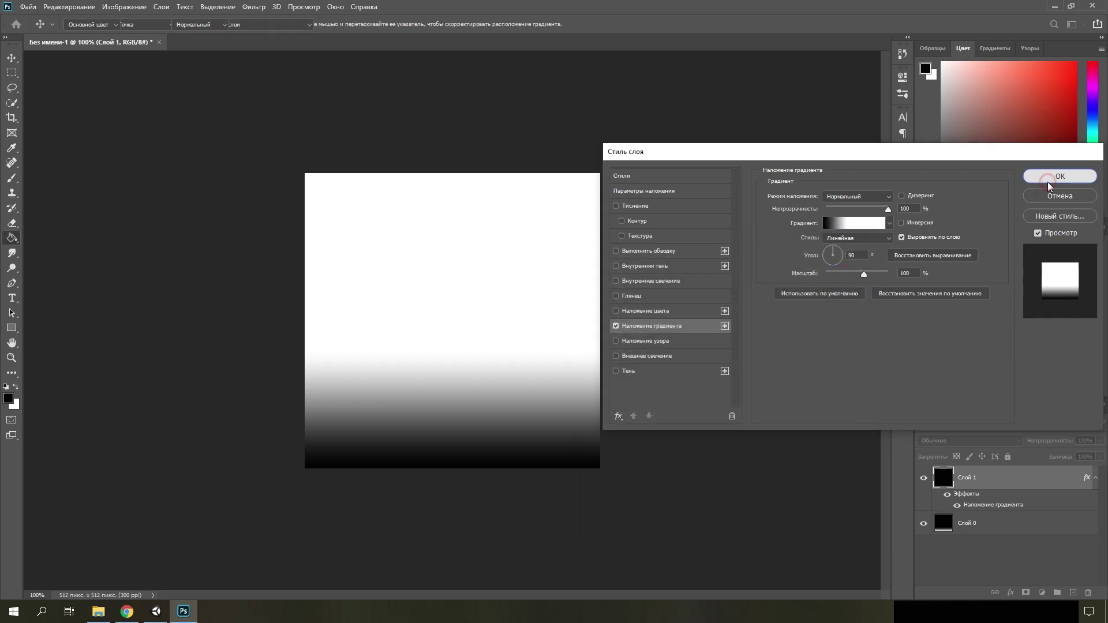
click(1060, 177)
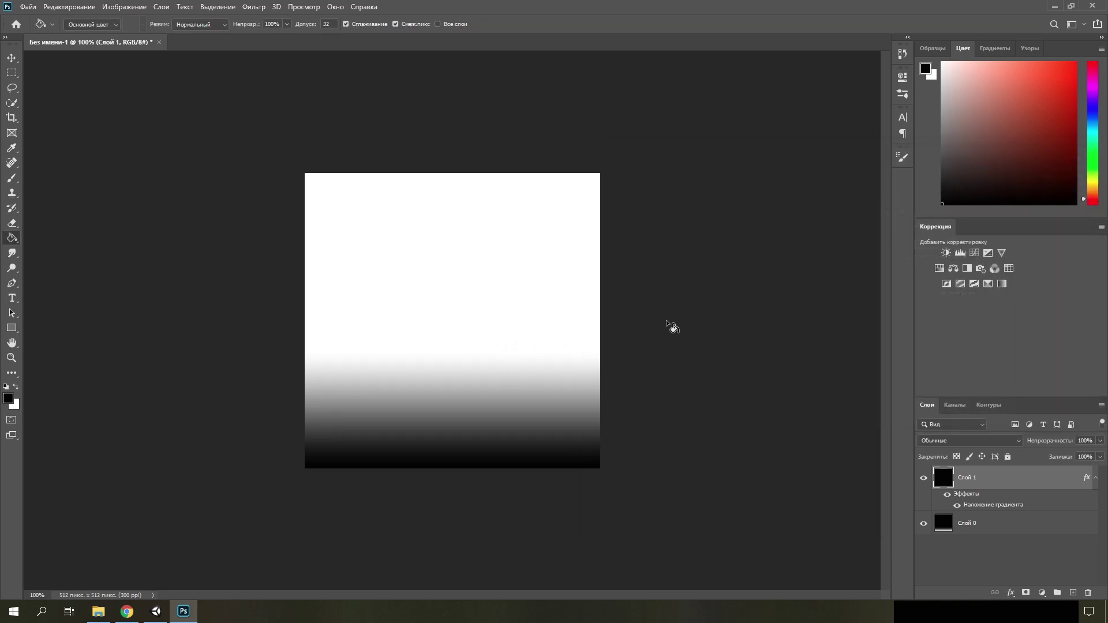
key(alt+Tab)
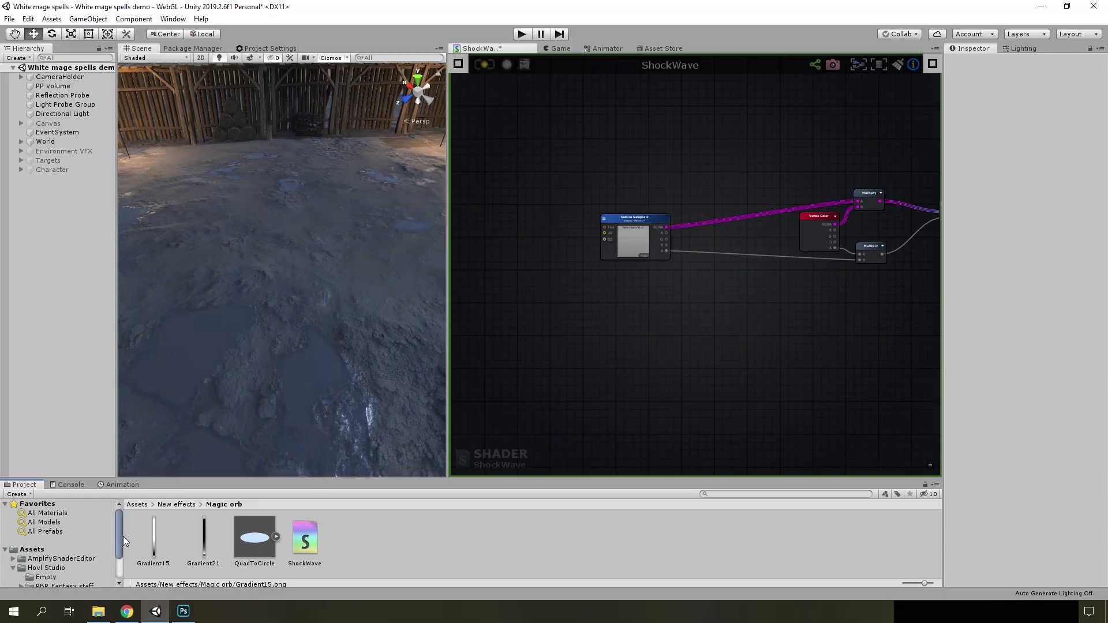
Preview the Gradient15 and Gradient21 textures in the image viewer
double_click(153, 539)
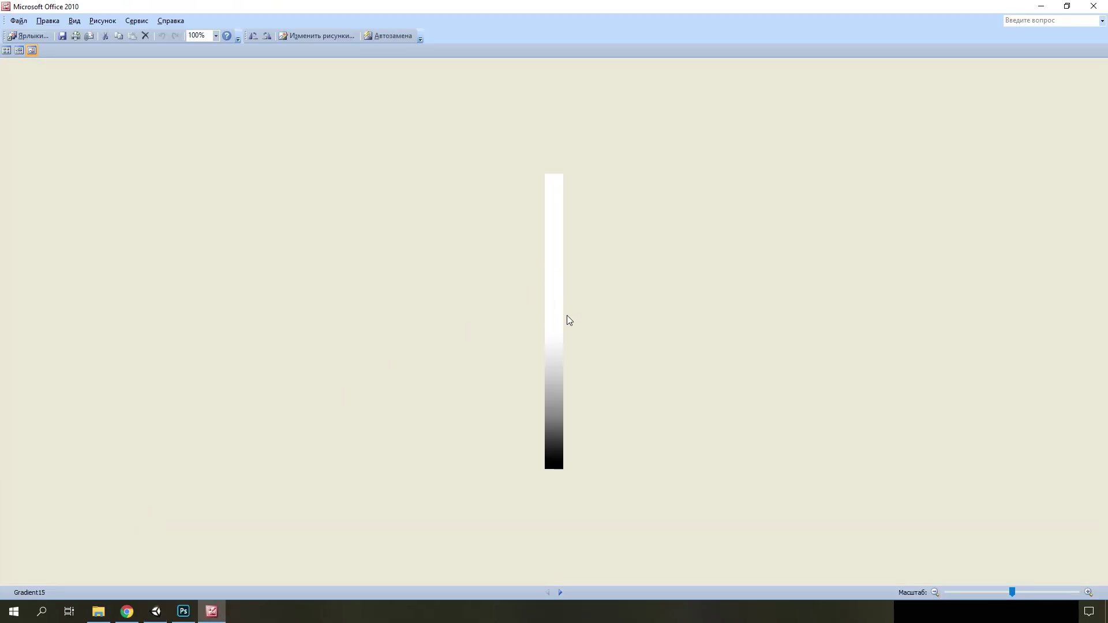
key(Right)
key(alt+F4)
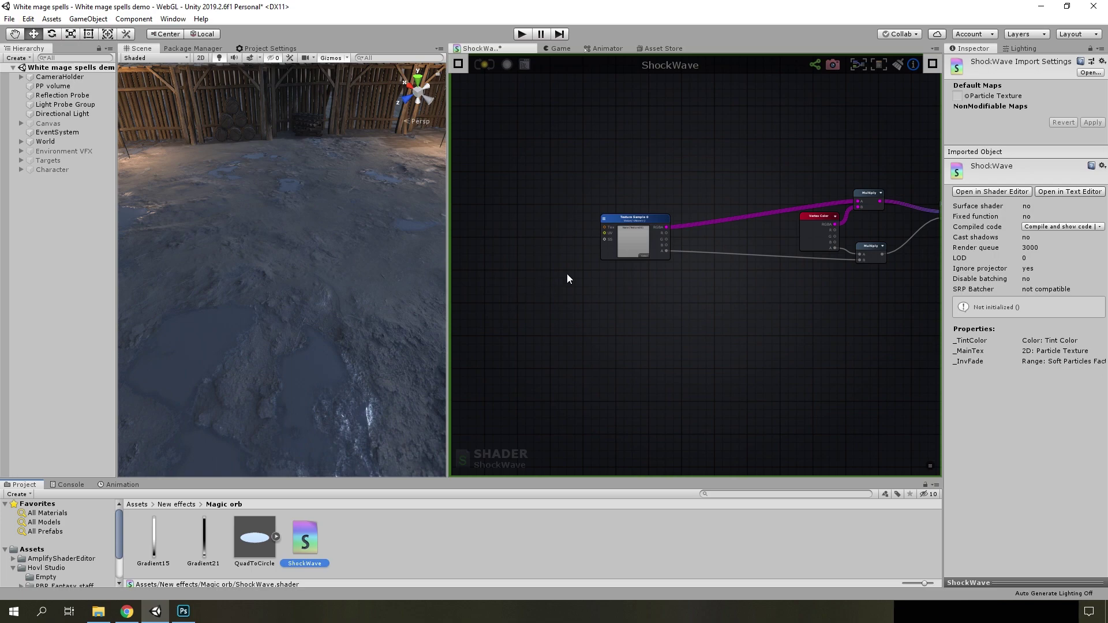
Assign the Gradient21 texture to the Texture Sample node in the ShockWave graph
scroll(592, 296, up, 2)
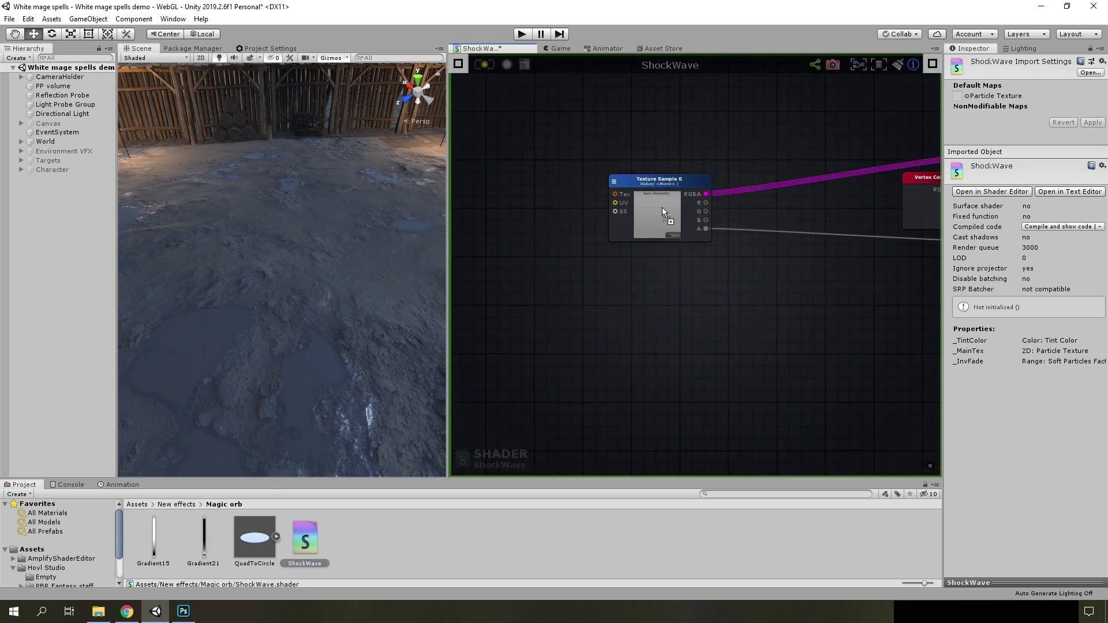
drag(663, 207, 661, 207)
scroll(721, 309, down, 2)
middle_drag(721, 310, 601, 296)
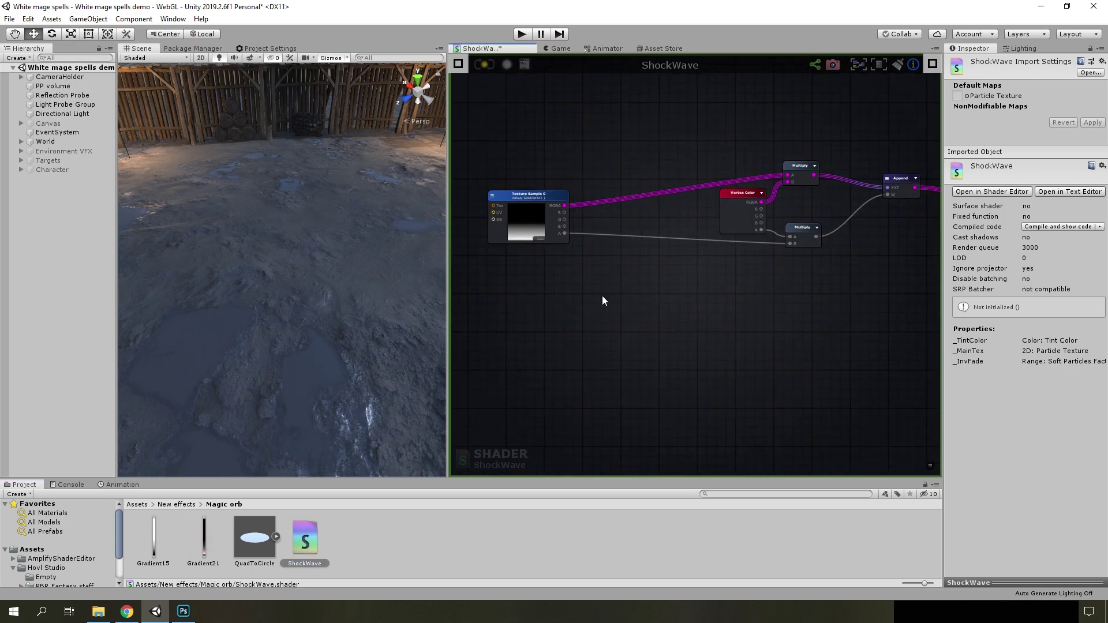
scroll(577, 277, up, 1)
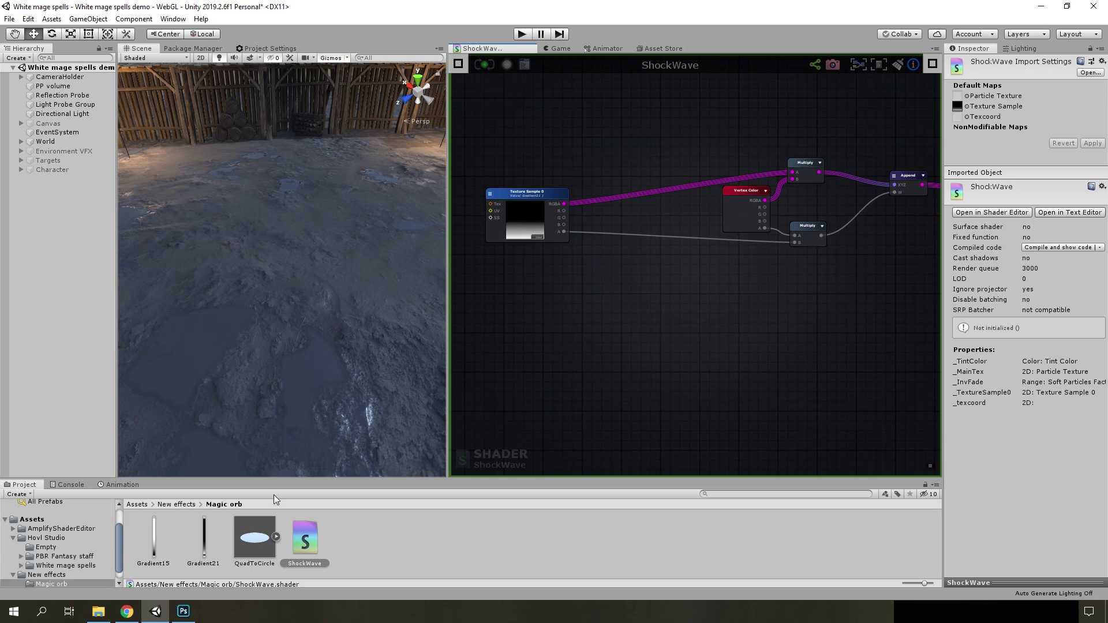
Create a new material named ShockWave from the ShockWave shader
right_click(293, 541)
mouse_move(323, 268)
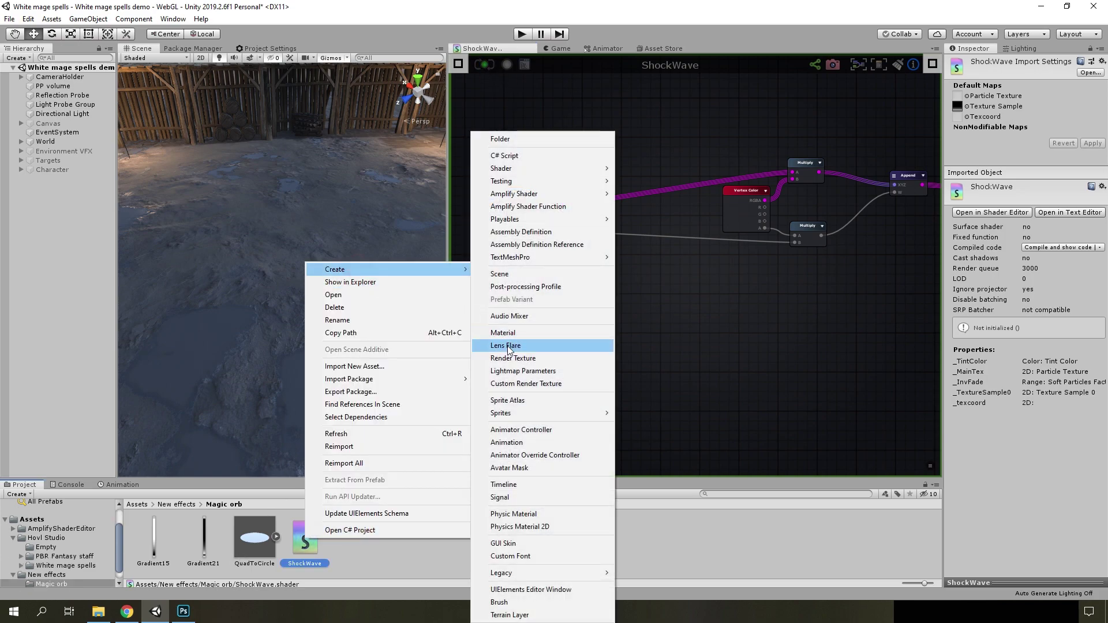
click(510, 332)
click(409, 535)
Add a Particle System, reset its transform, and raise it to Y 1
right_click(61, 250)
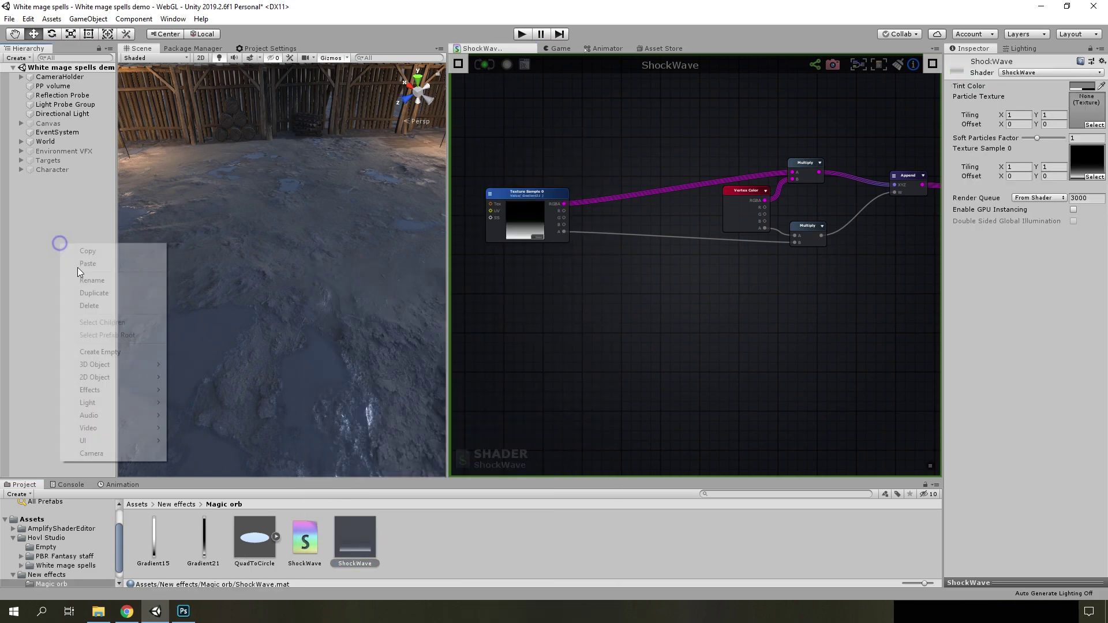
mouse_move(93, 390)
click(197, 391)
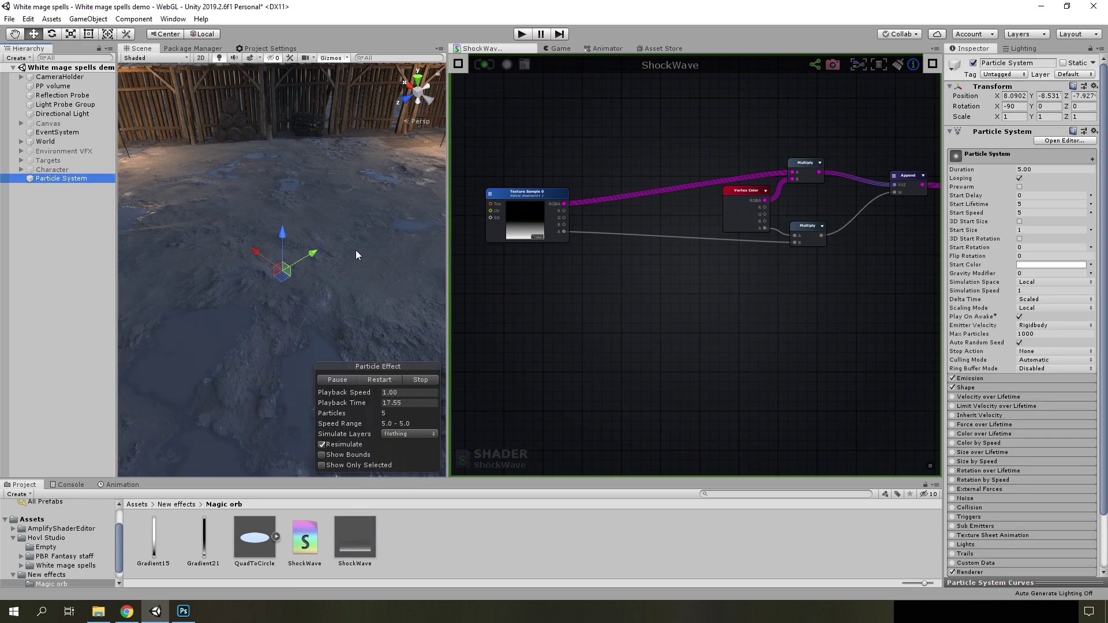
right_click(1019, 91)
click(1025, 96)
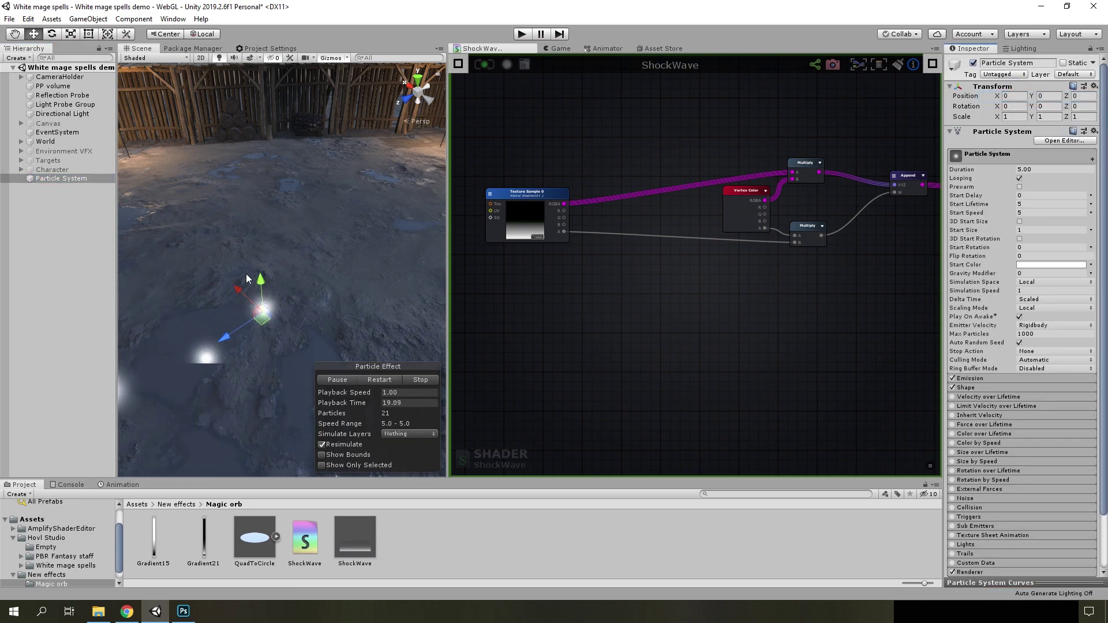
drag(263, 281, 279, 249)
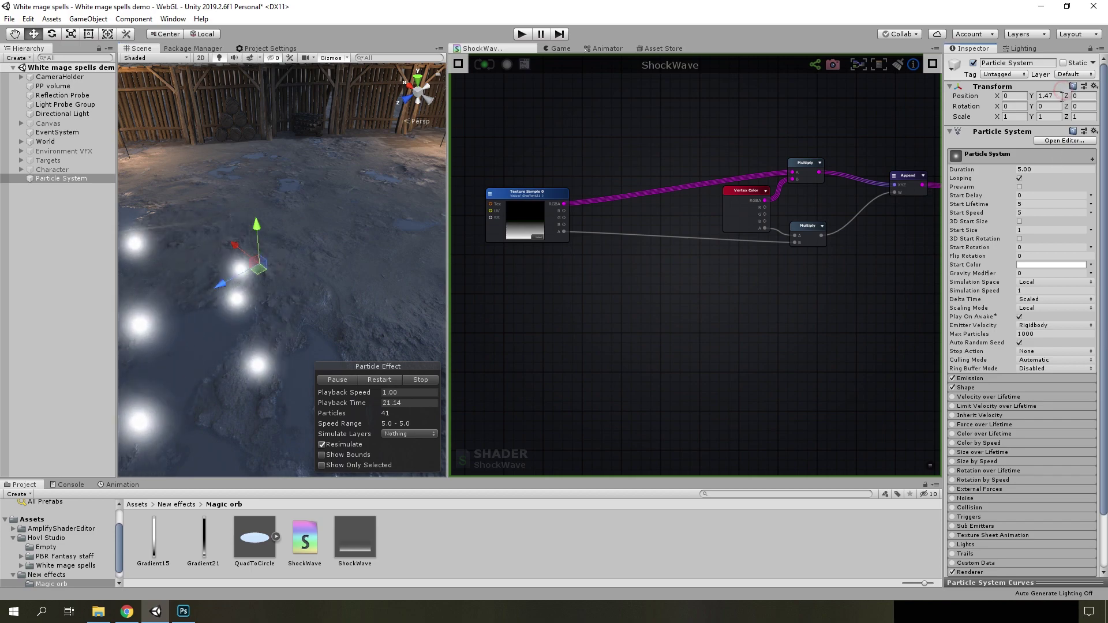
key(ctrl+z)
Set Emission Rate over Time to 0 and add a single burst
scroll(1024, 432, down, 3)
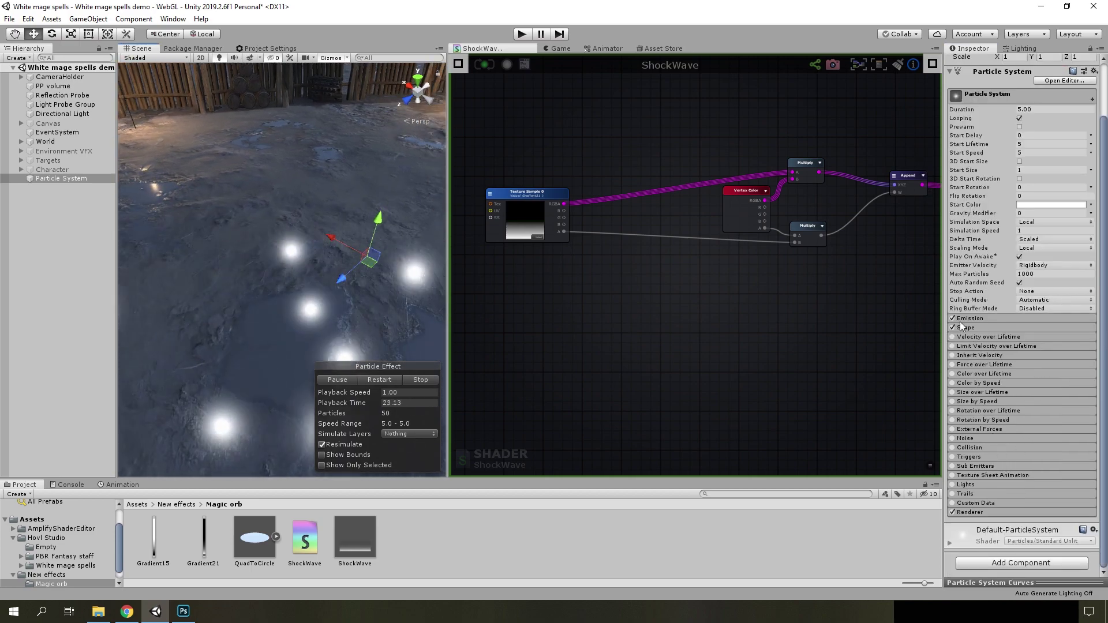
click(957, 327)
click(954, 329)
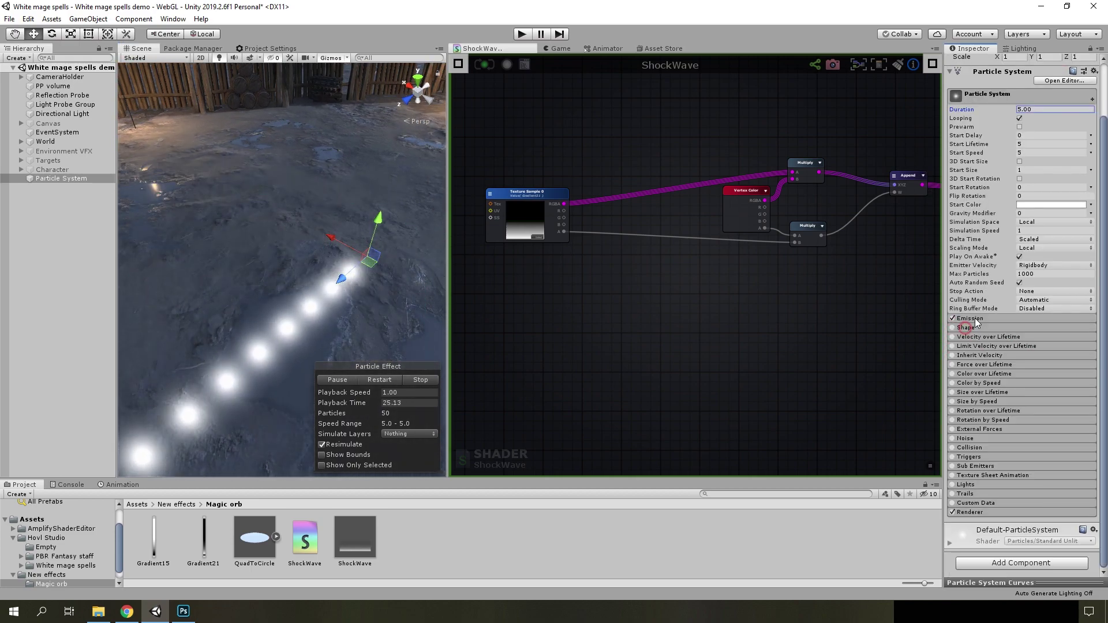
click(961, 318)
click(1051, 328)
text(0)
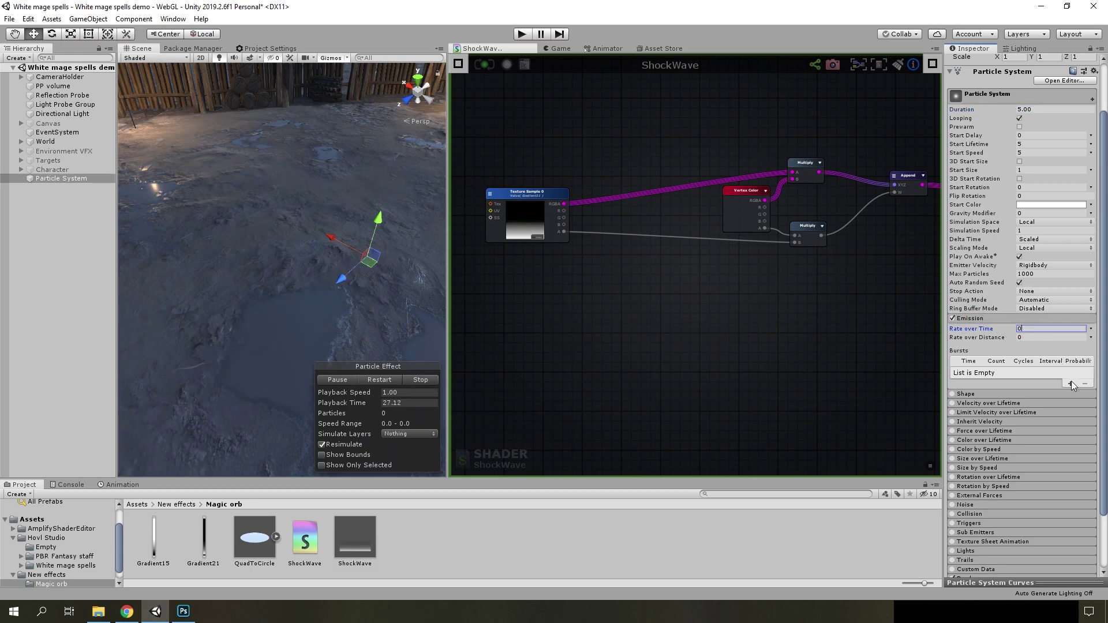
click(1071, 381)
click(988, 371)
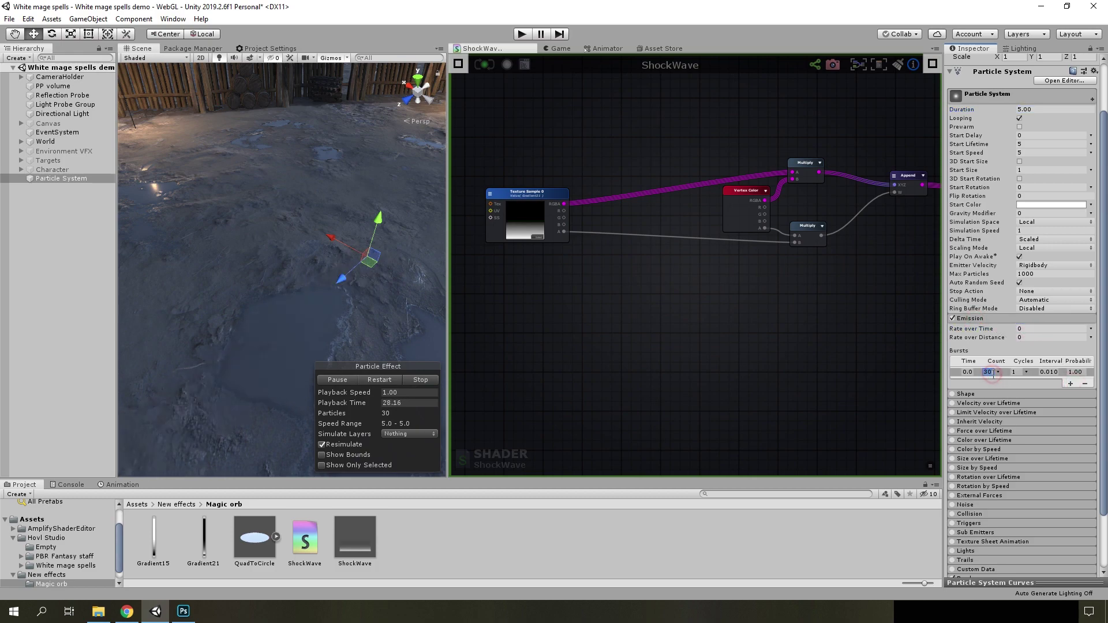
Set Start Speed to 0 and Start Lifetime to 2 seconds
click(1032, 153)
text(0)
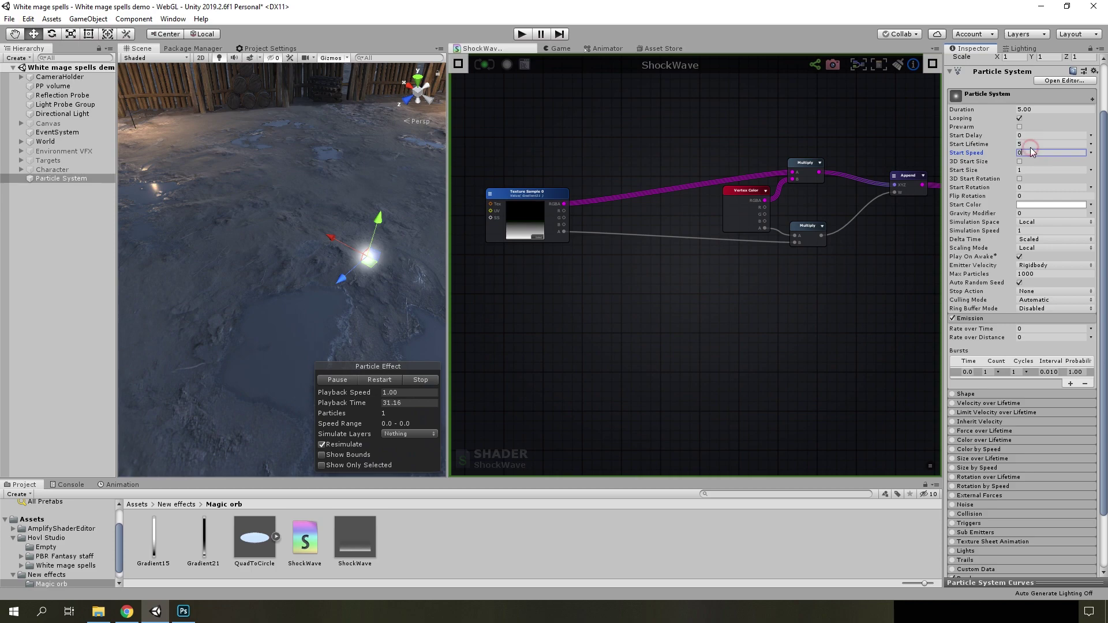
click(1033, 144)
text(2)
click(1041, 110)
Set Duration to 1 and render the particles as the QuadToCircle mesh
text(1)
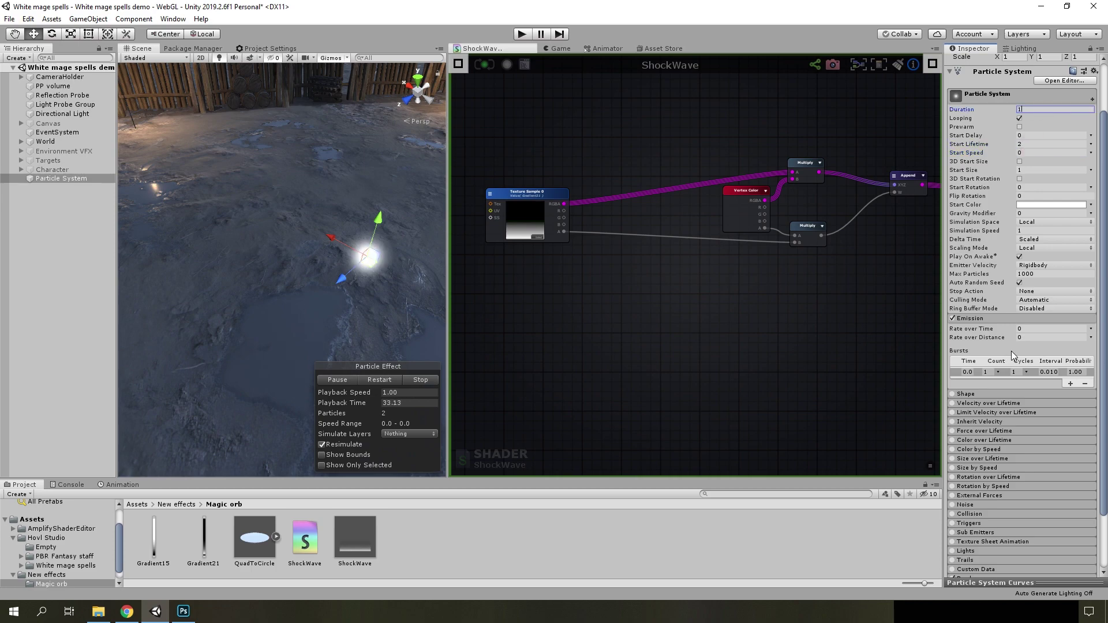
scroll(971, 483, down, 3)
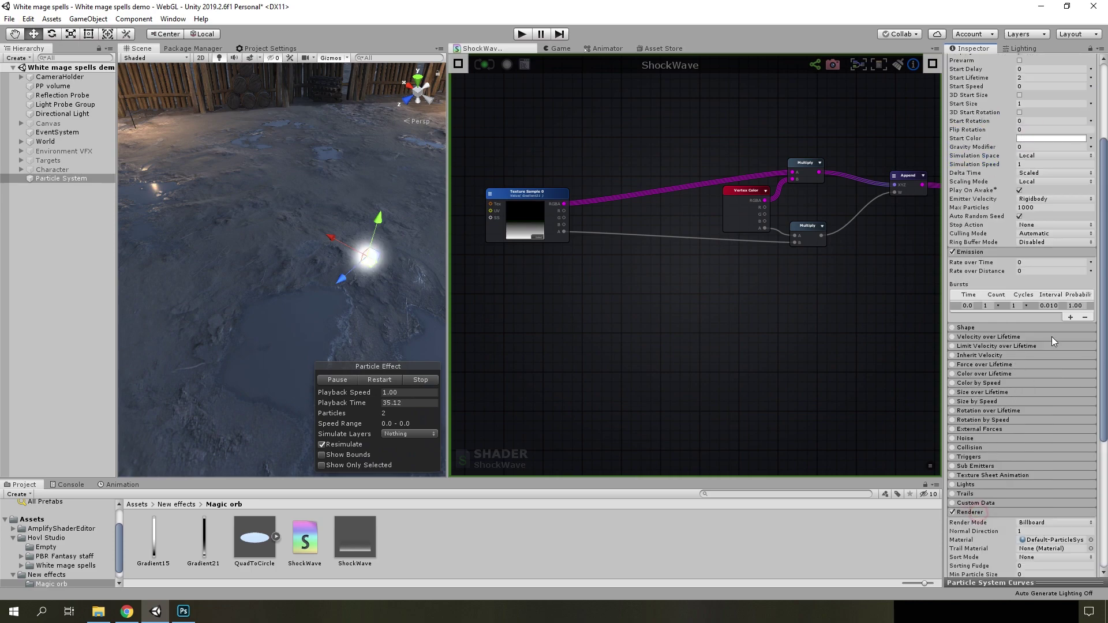
scroll(1049, 323, up, 5)
scroll(1023, 385, down, 5)
scroll(1000, 367, down, 5)
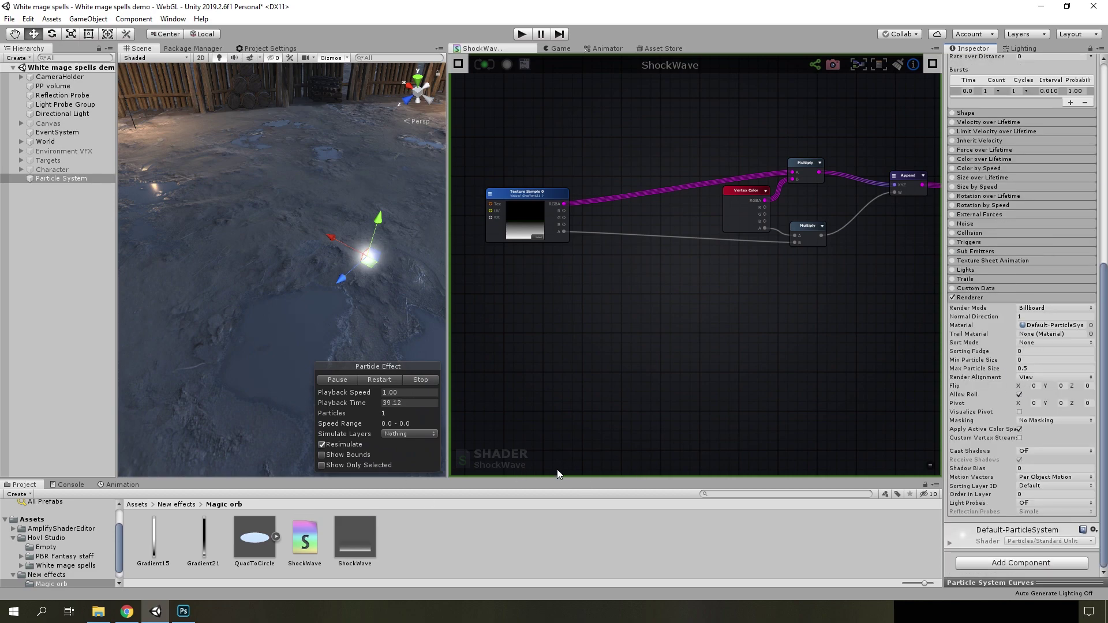
click(1033, 311)
click(1033, 365)
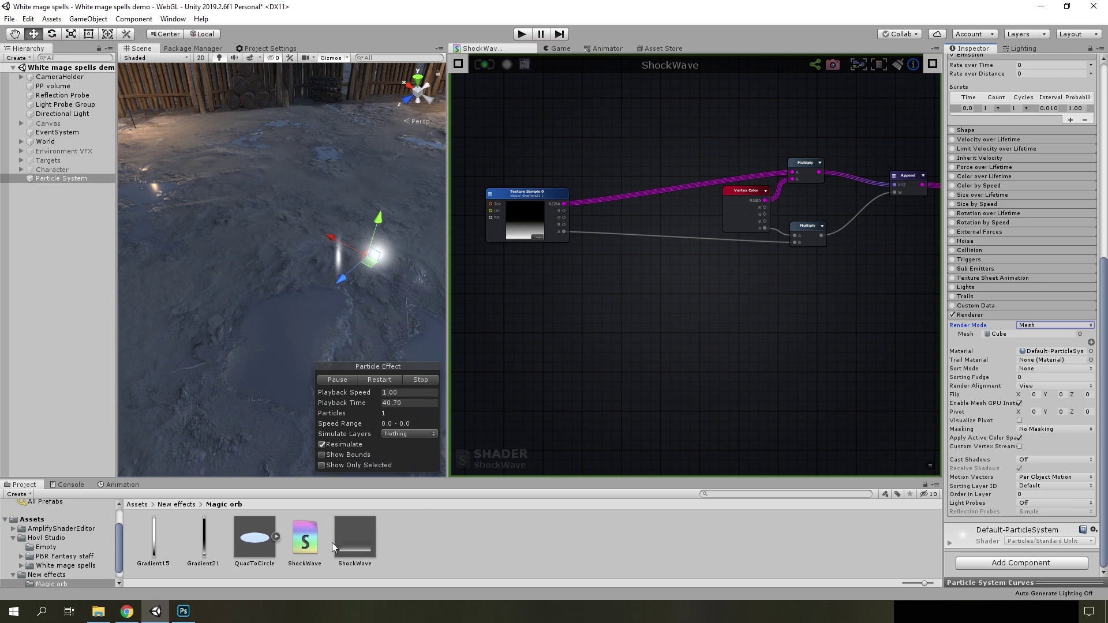
click(277, 537)
drag(302, 536, 1030, 334)
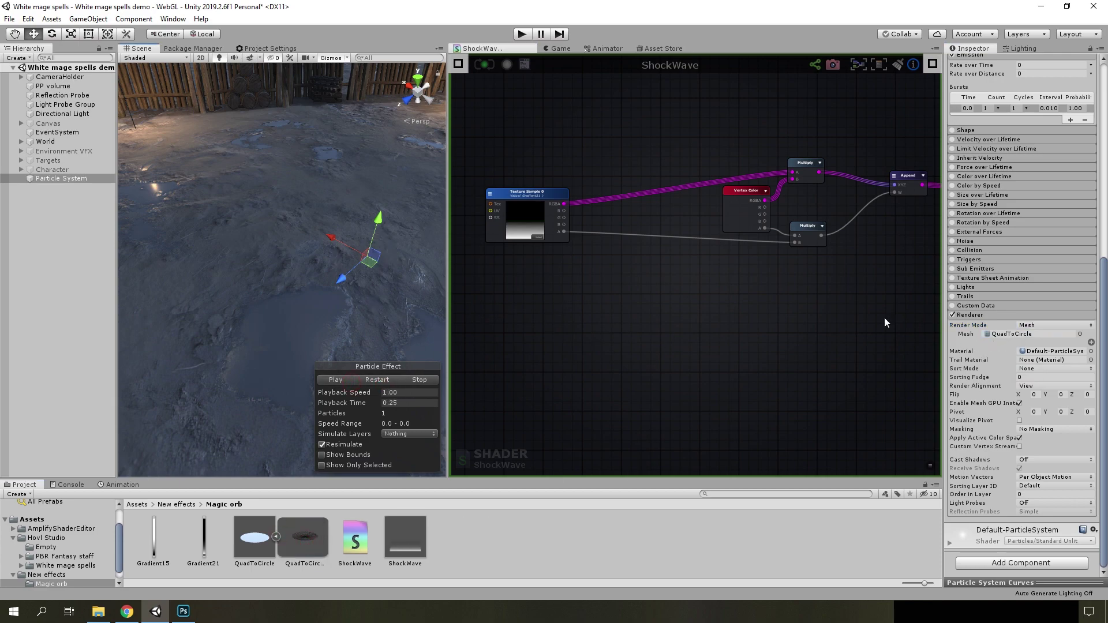
Change the Renderer's particle alignment setting
scroll(993, 346, up, 5)
scroll(1016, 362, up, 5)
scroll(1019, 333, down, 10)
click(1037, 385)
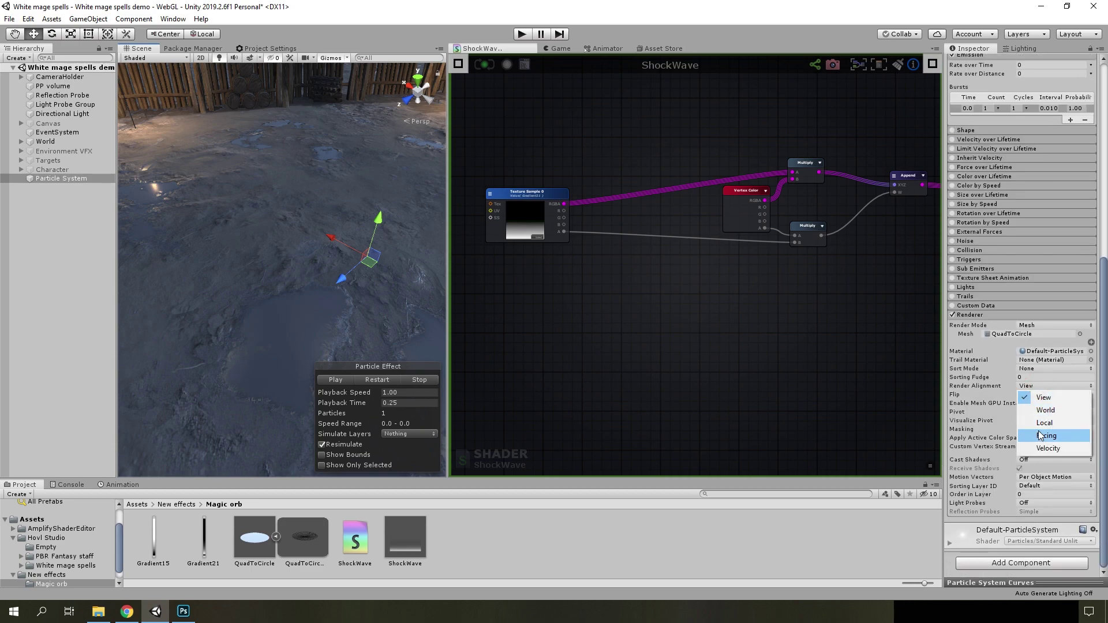
click(1039, 424)
Enable 3D Start Rotation, random between two constants, with Y upper bound 60
scroll(1027, 373, up, 10)
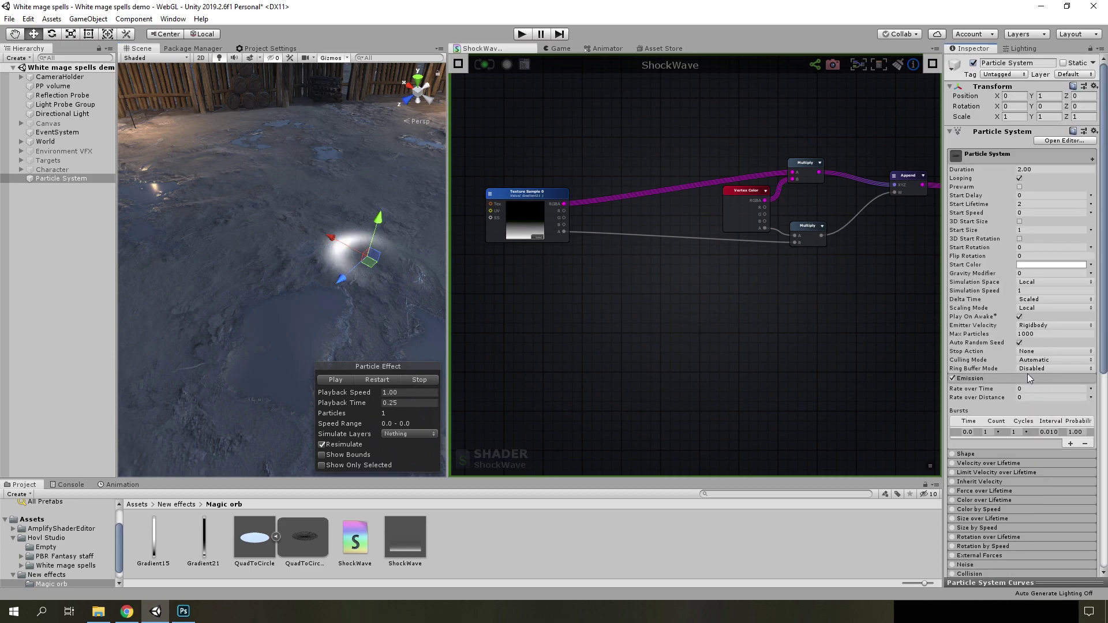
click(1019, 238)
click(1091, 247)
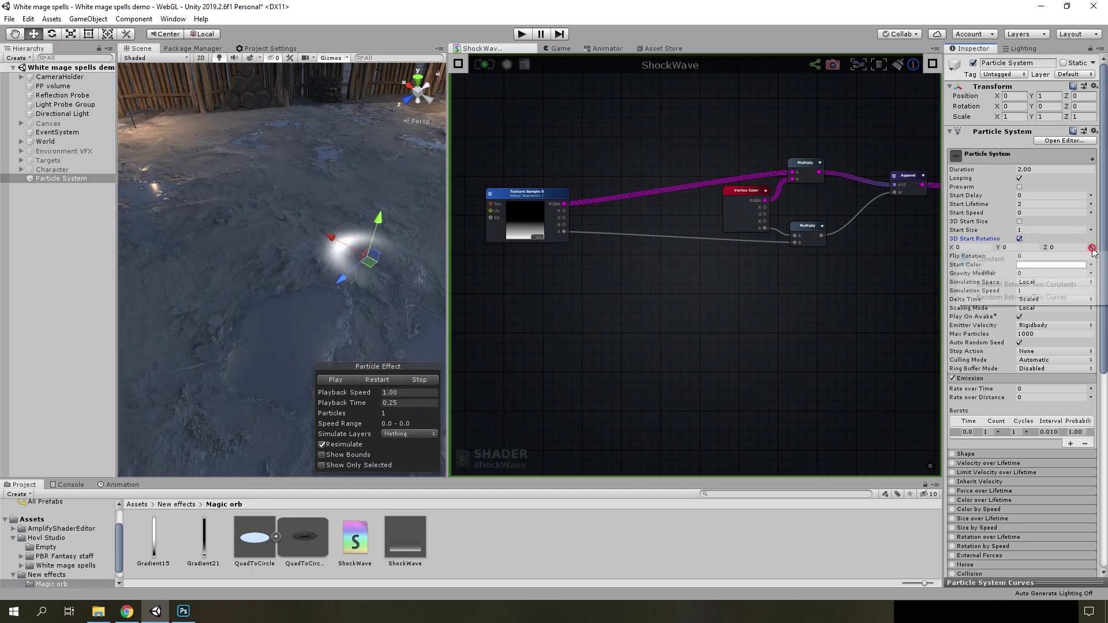
click(1038, 284)
click(1011, 256)
text(3)
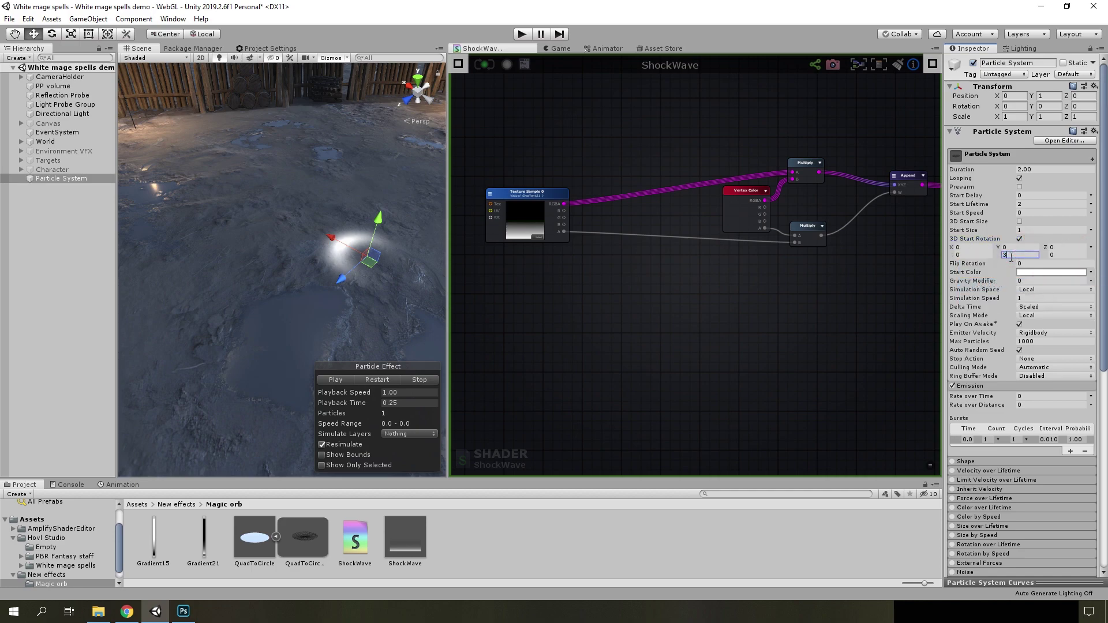
text(60)
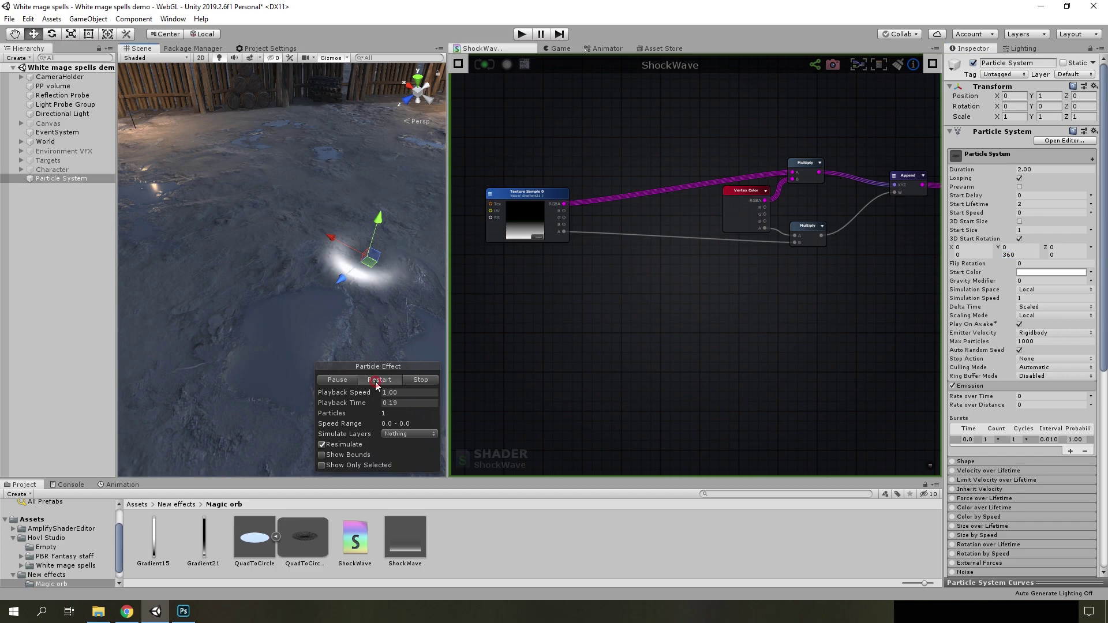
Assign the ShockWave material to the particle renderer and view the ring
mouse_move(373, 352)
alt+mouse_down()
mouse_move(366, 319)
mouse_move(347, 314)
alt+mouse_up()
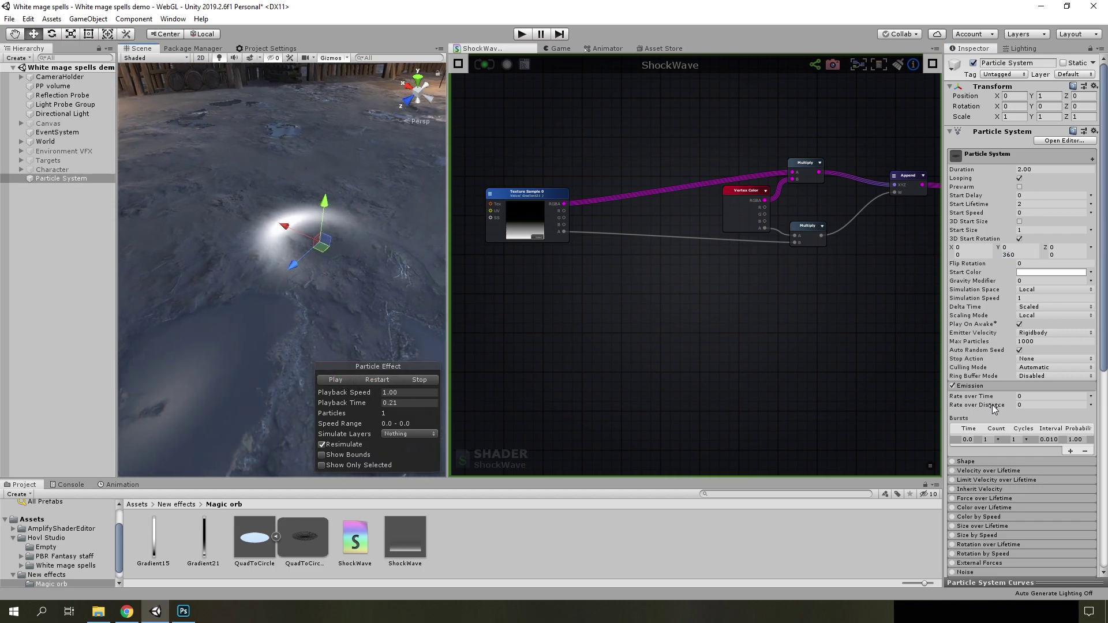
scroll(1003, 449, down, 5)
drag(406, 538, 1041, 354)
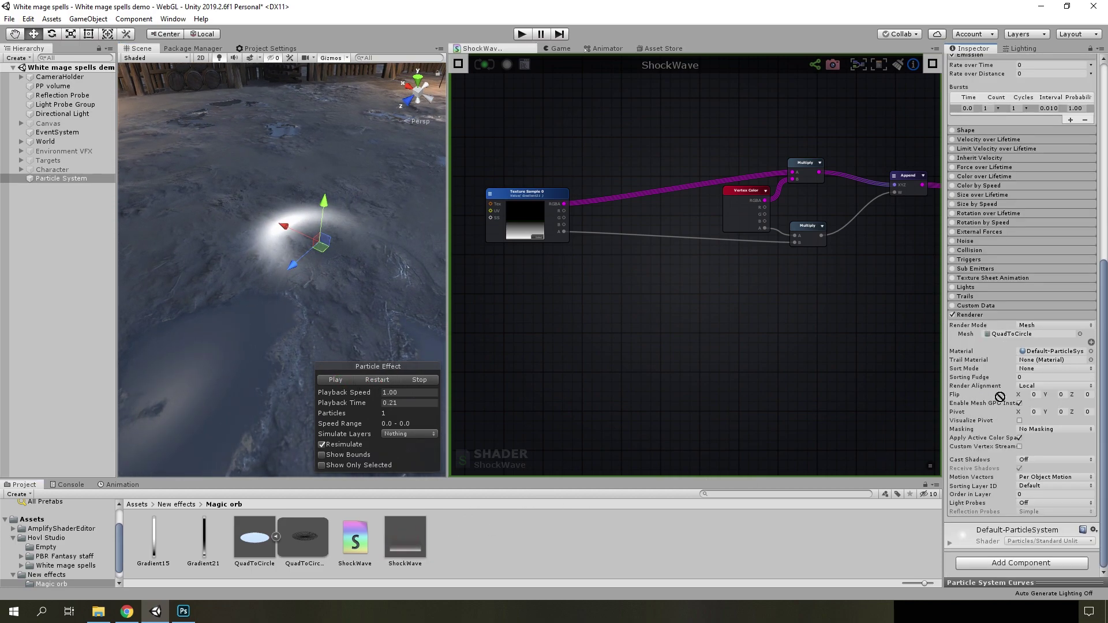
mouse_move(304, 279)
alt+mouse_down()
mouse_move(322, 326)
mouse_move(359, 309)
alt+mouse_up()
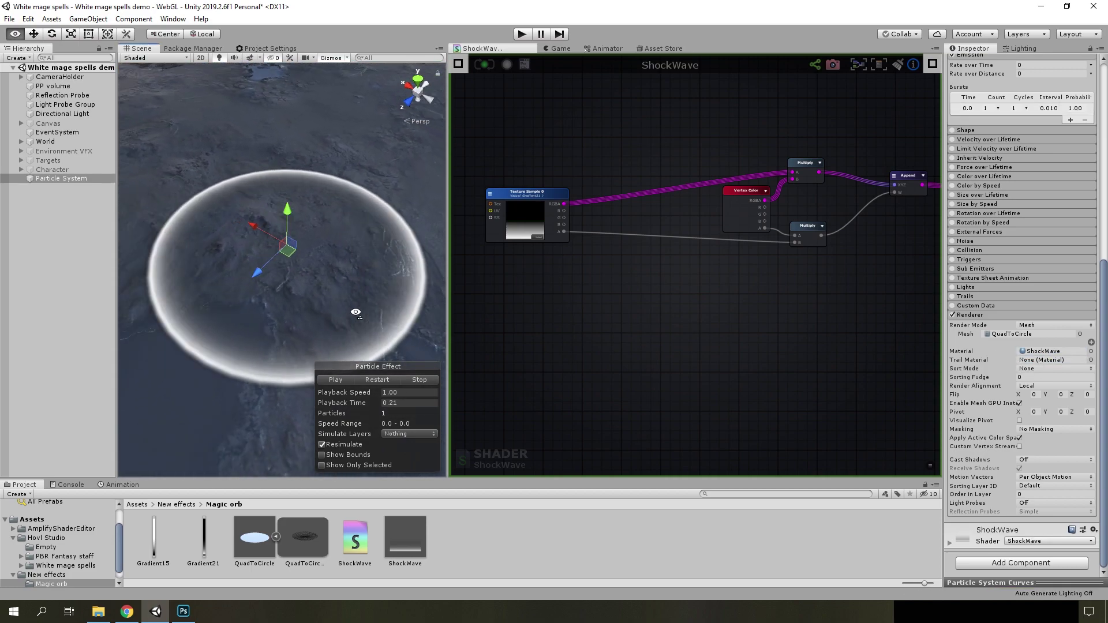
scroll(358, 310, down, 5)
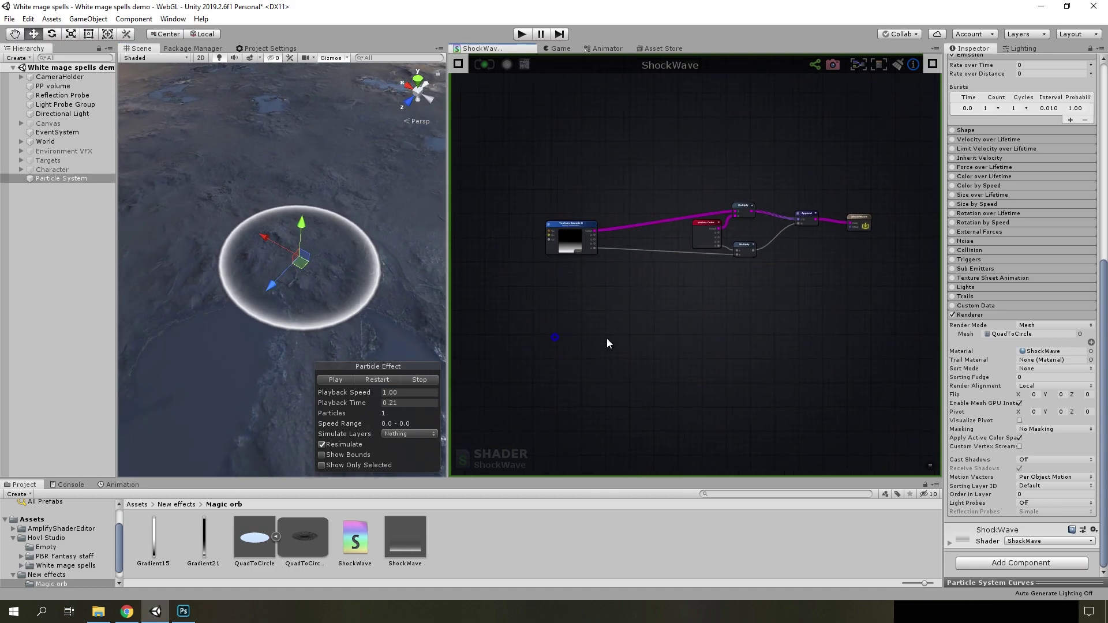
Add a Texture Coordinates node set to Float 4, referencing _TextureSample0
right_click(583, 262)
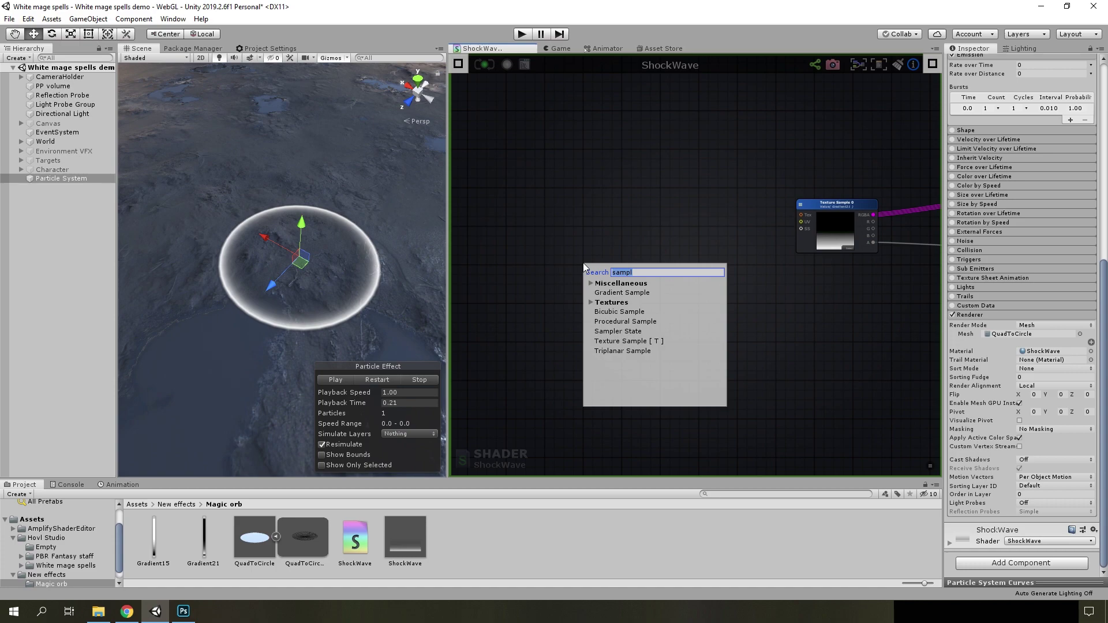
text(coord)
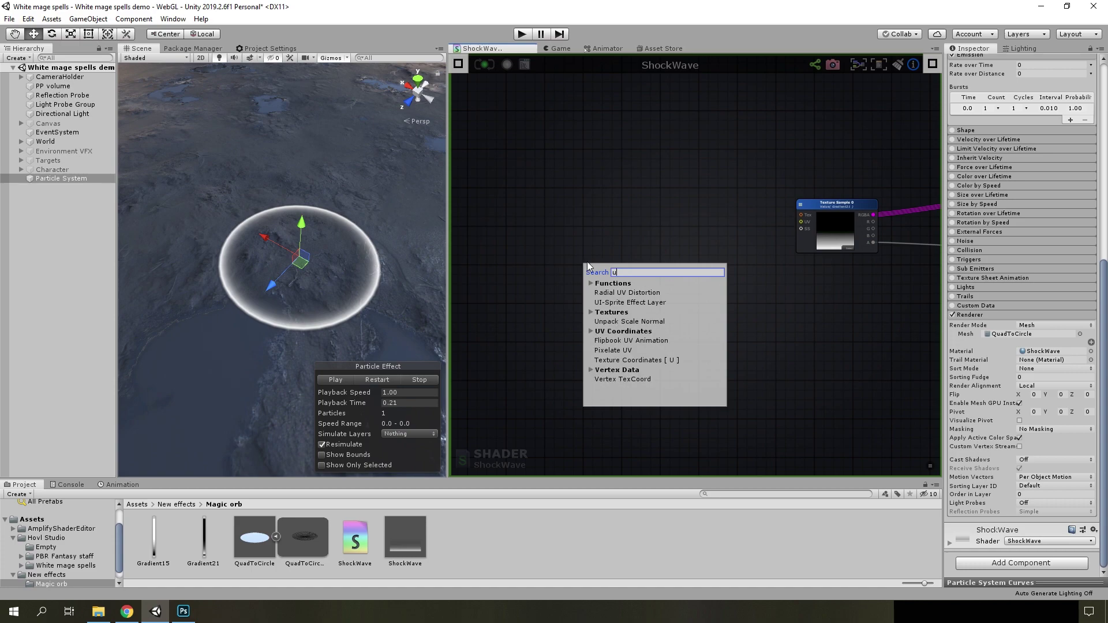
click(630, 336)
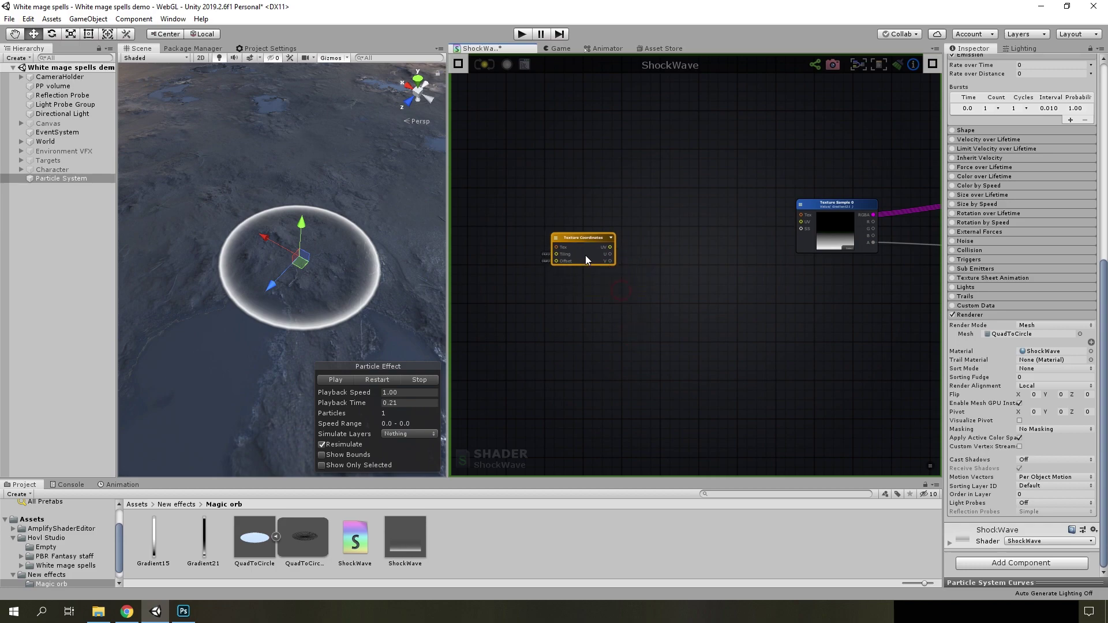
scroll(585, 255, up, 3)
click(458, 64)
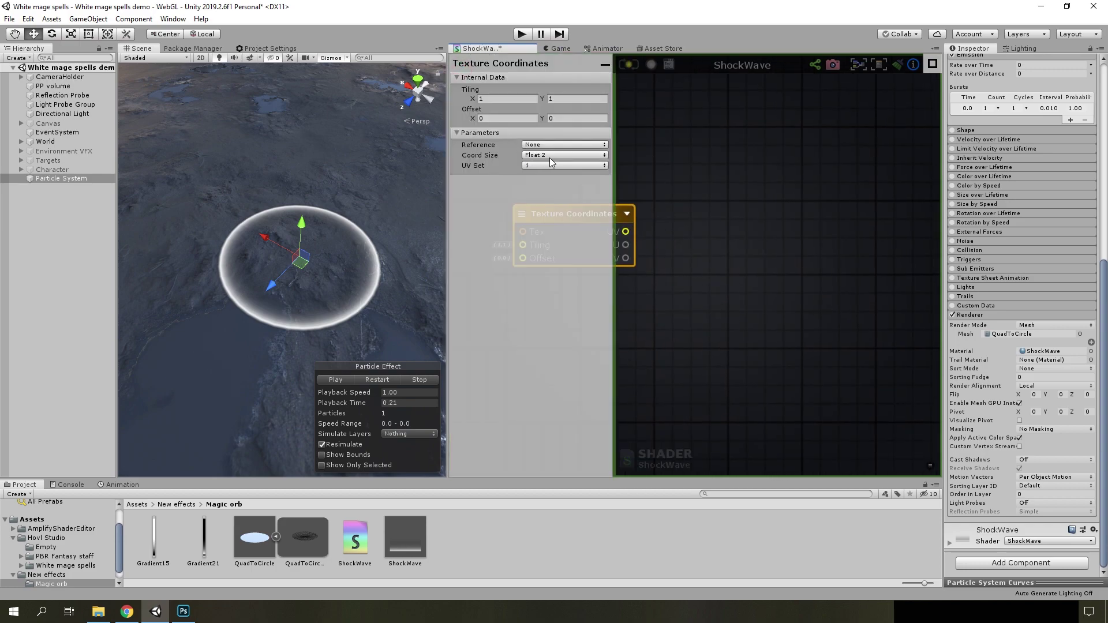
click(550, 156)
click(562, 194)
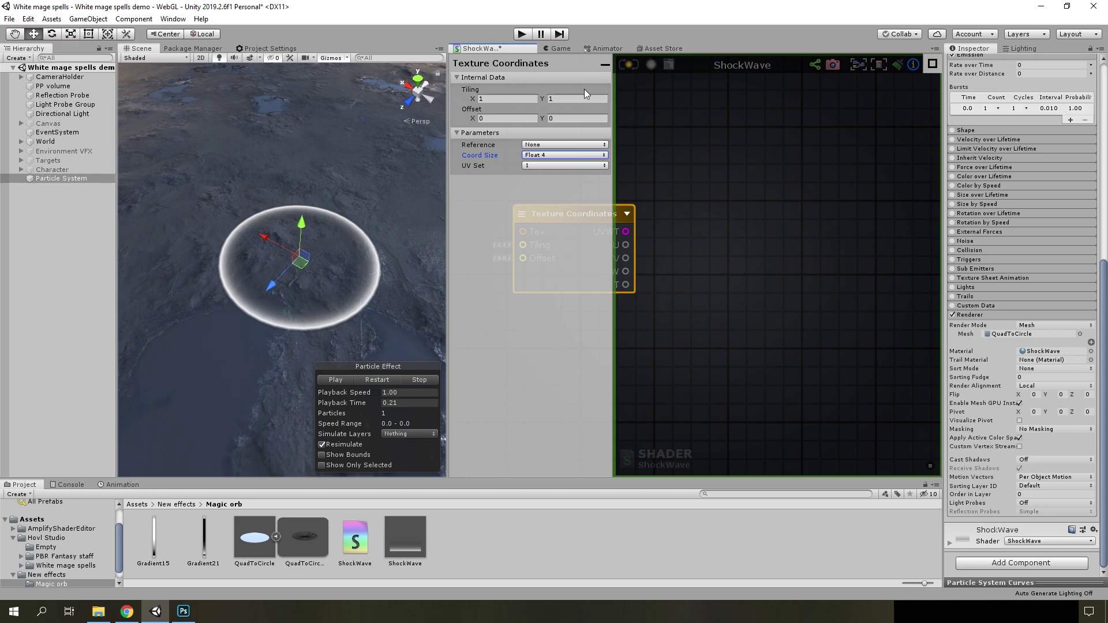
click(546, 145)
click(549, 168)
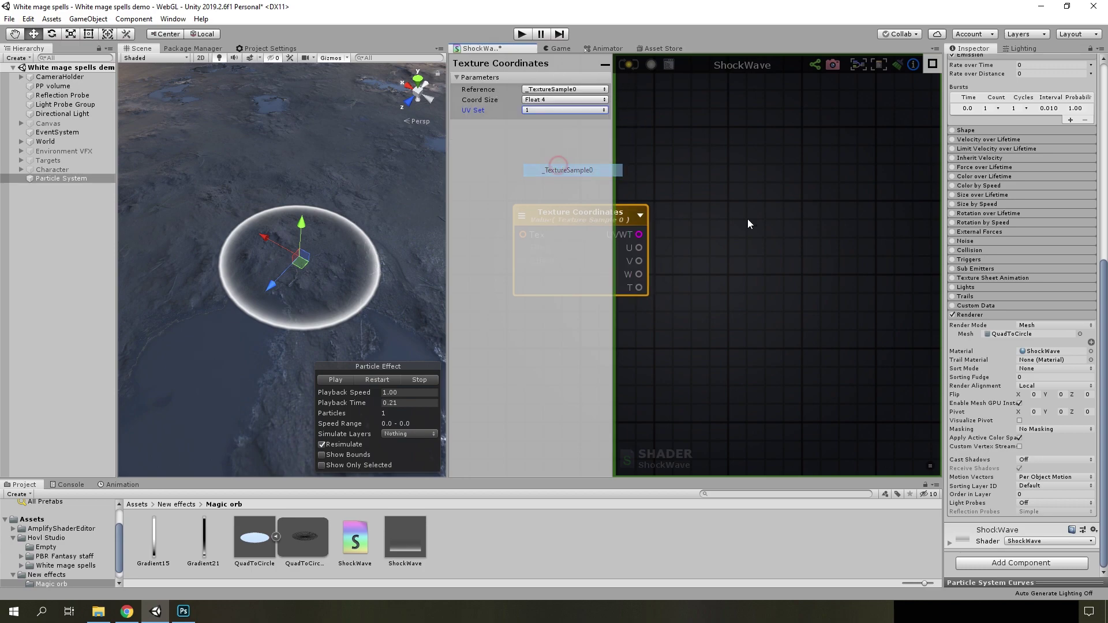
scroll(746, 219, down, 3)
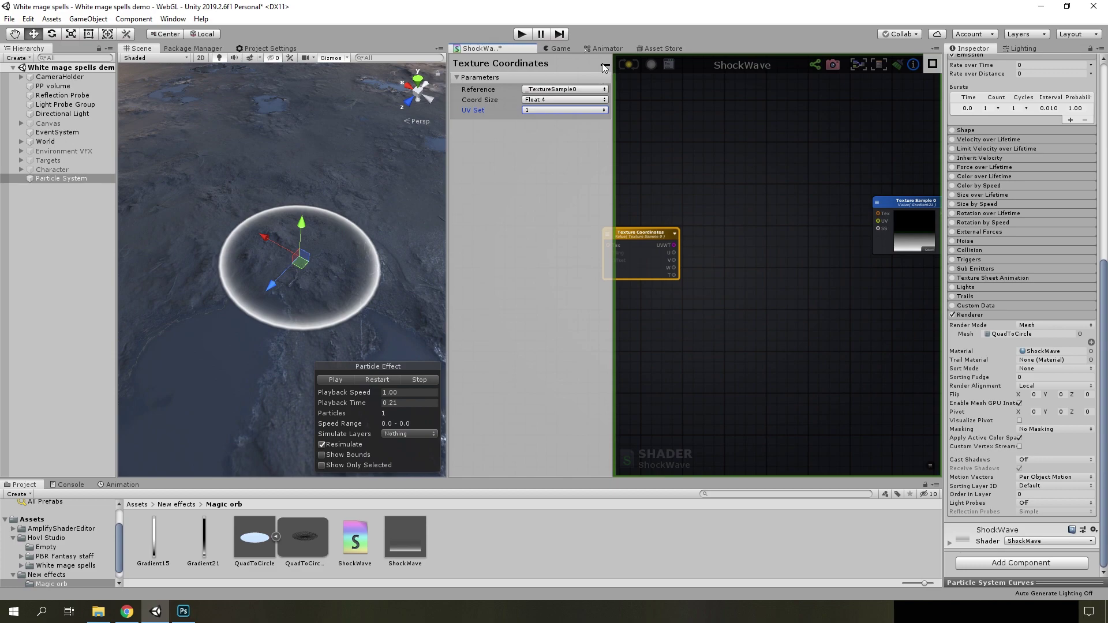
click(605, 67)
scroll(626, 255, up, 3)
Feed the UVWT output into a Component Mask keeping only X and Y
right_click(678, 254)
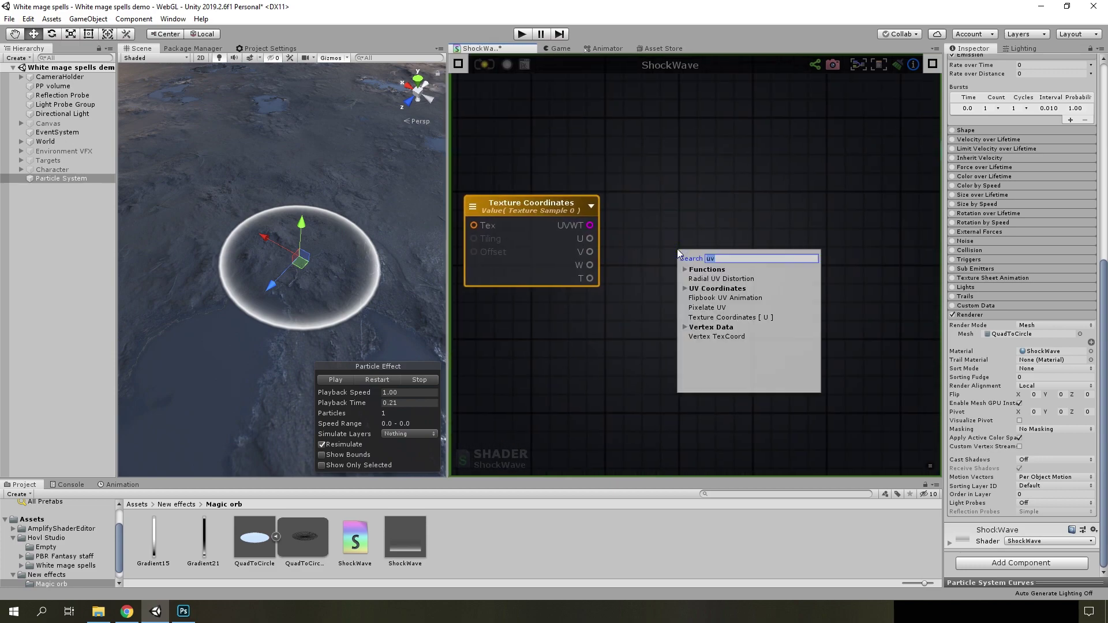
text(c)
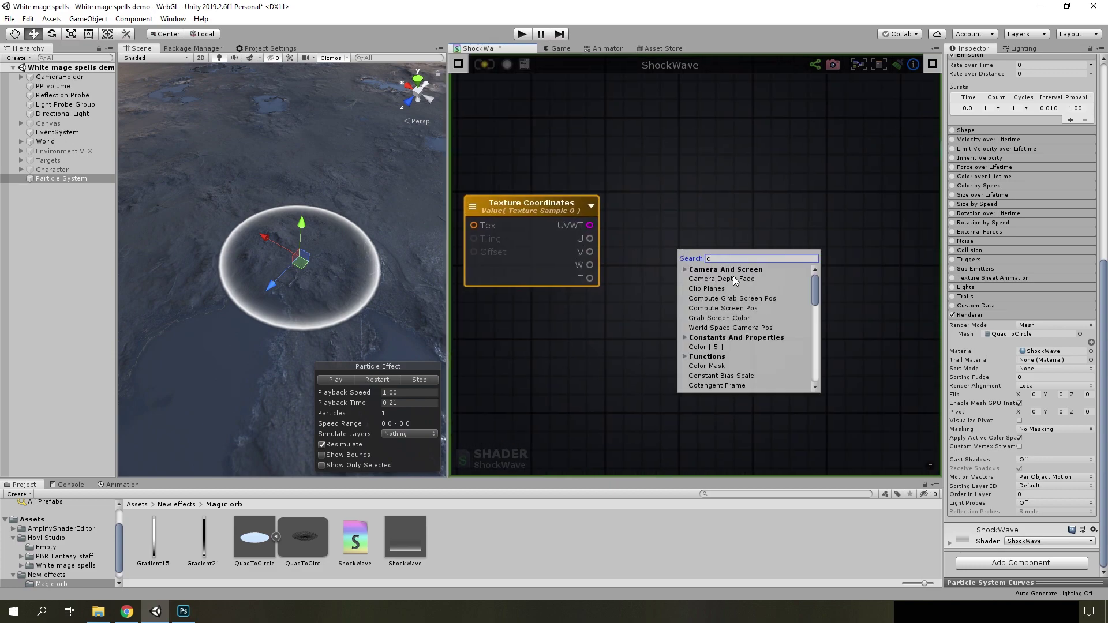
key(BackSpace)
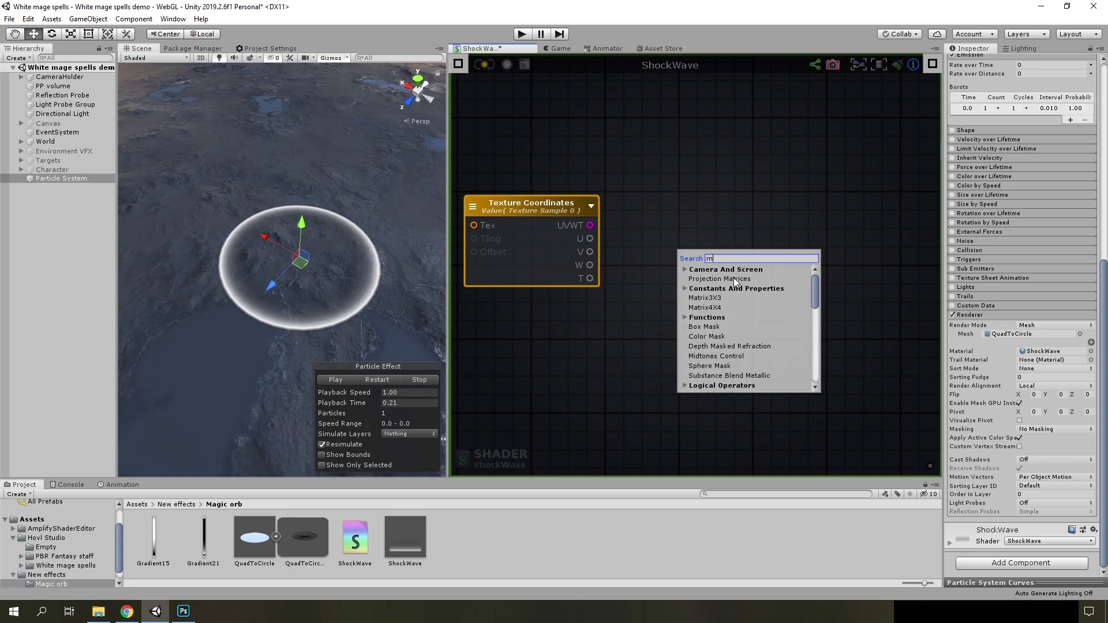
text(mask)
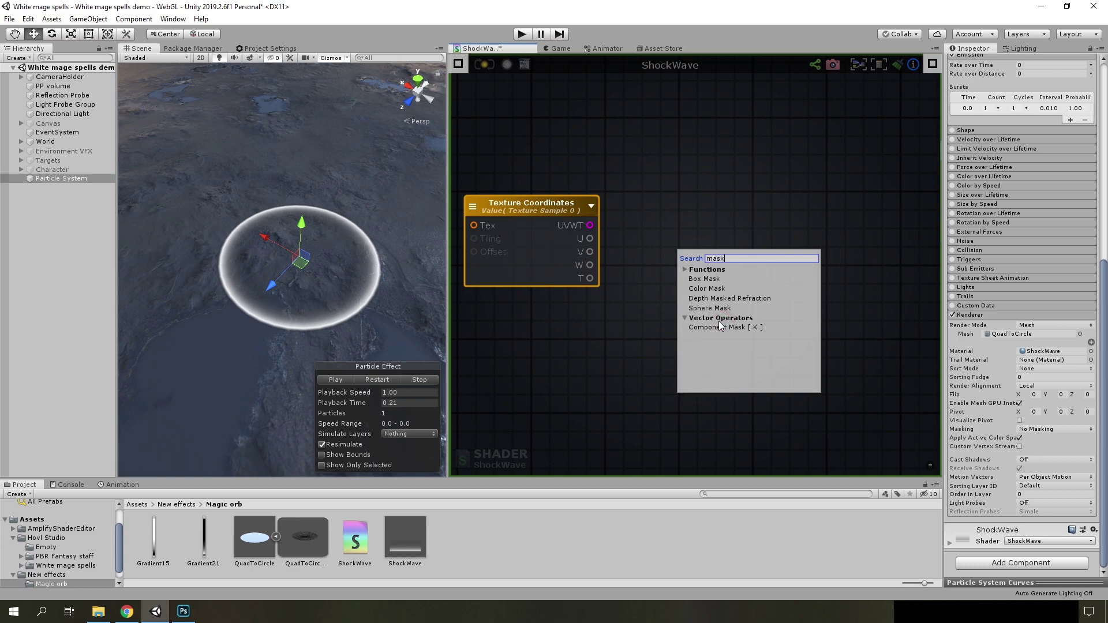
click(711, 327)
drag(590, 225, 690, 286)
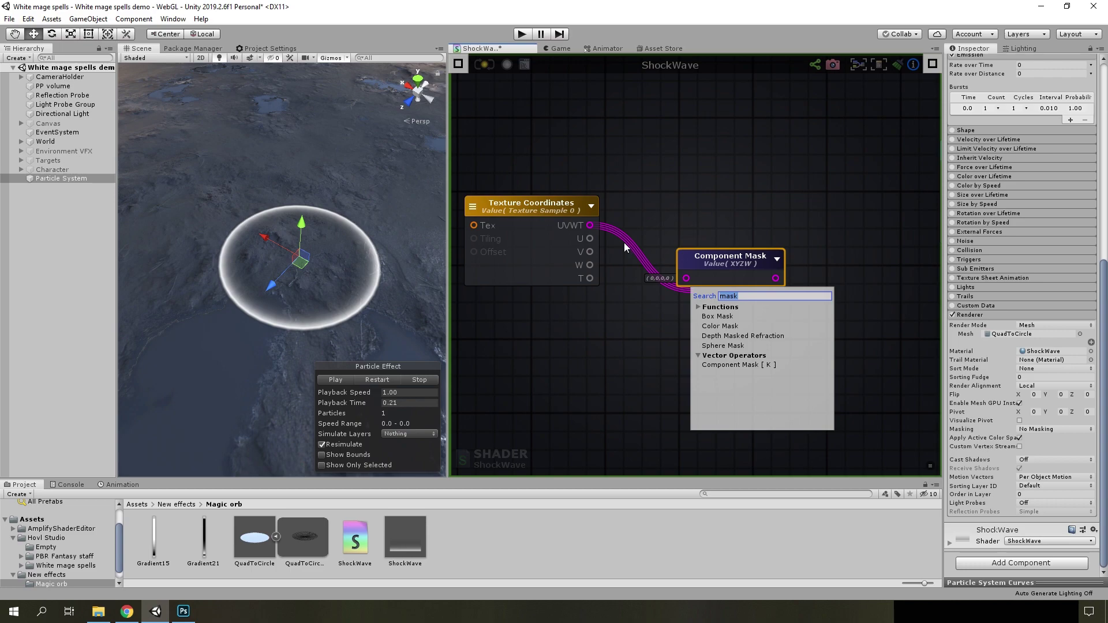
click(625, 243)
drag(589, 225, 686, 278)
click(459, 64)
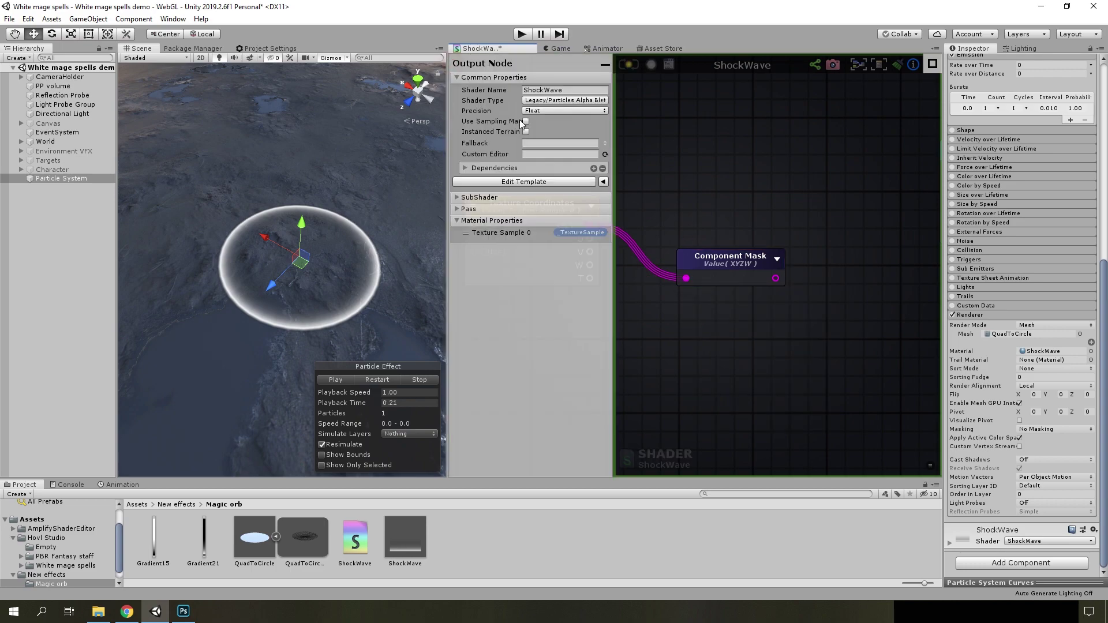
click(629, 226)
click(467, 111)
click(468, 122)
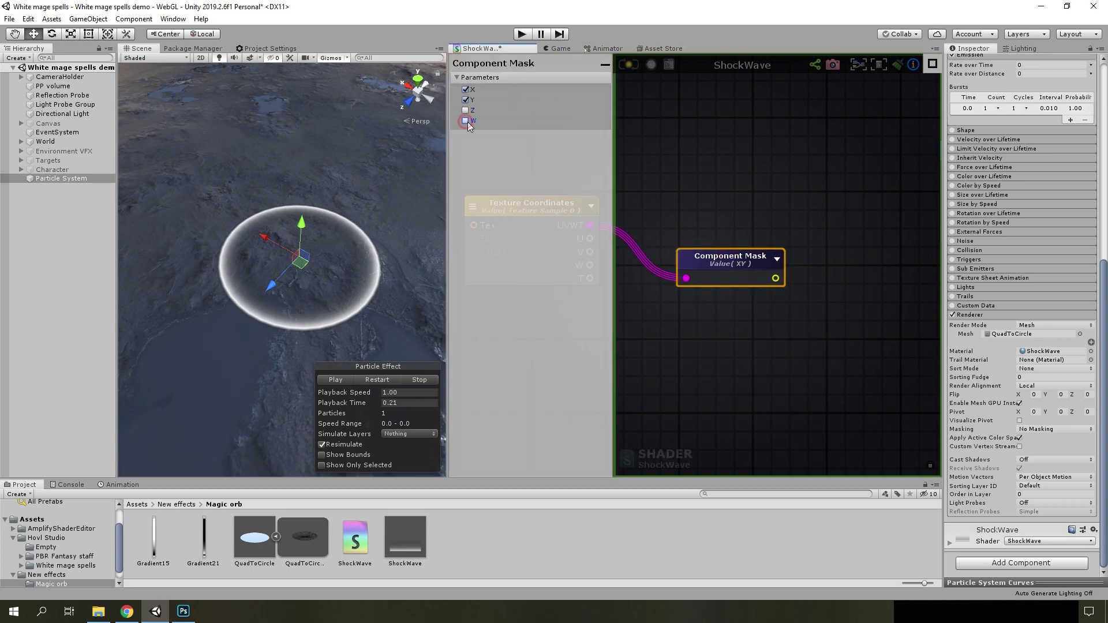
drag(707, 262, 680, 217)
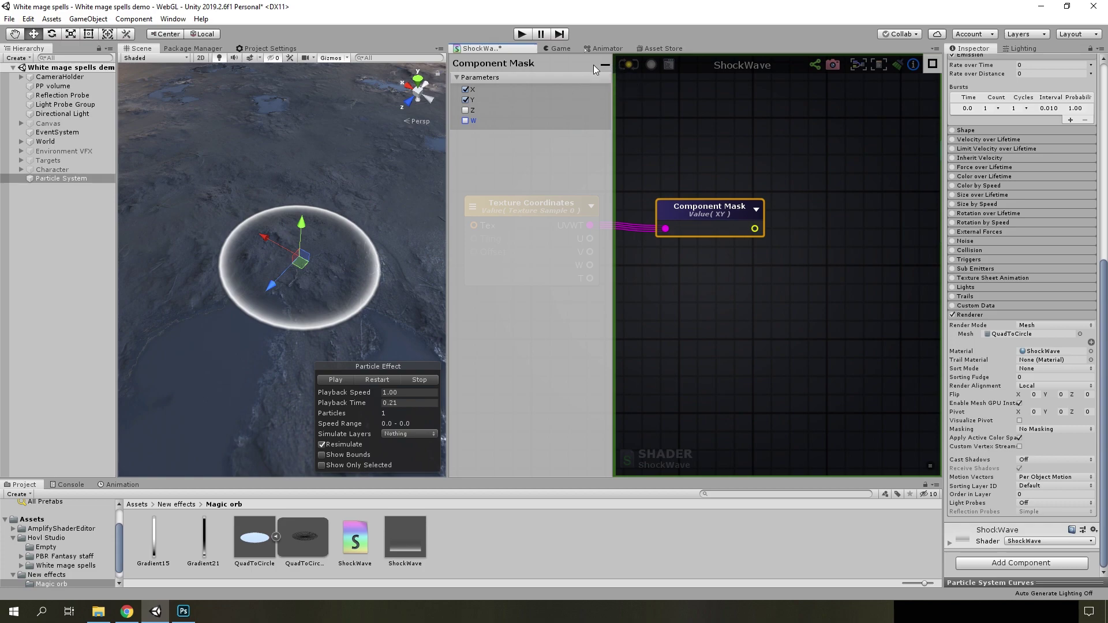
click(614, 65)
Add an Add node and connect the mask output into it
scroll(764, 233, down, 2)
middle_drag(764, 233, 649, 244)
scroll(649, 245, up, 1)
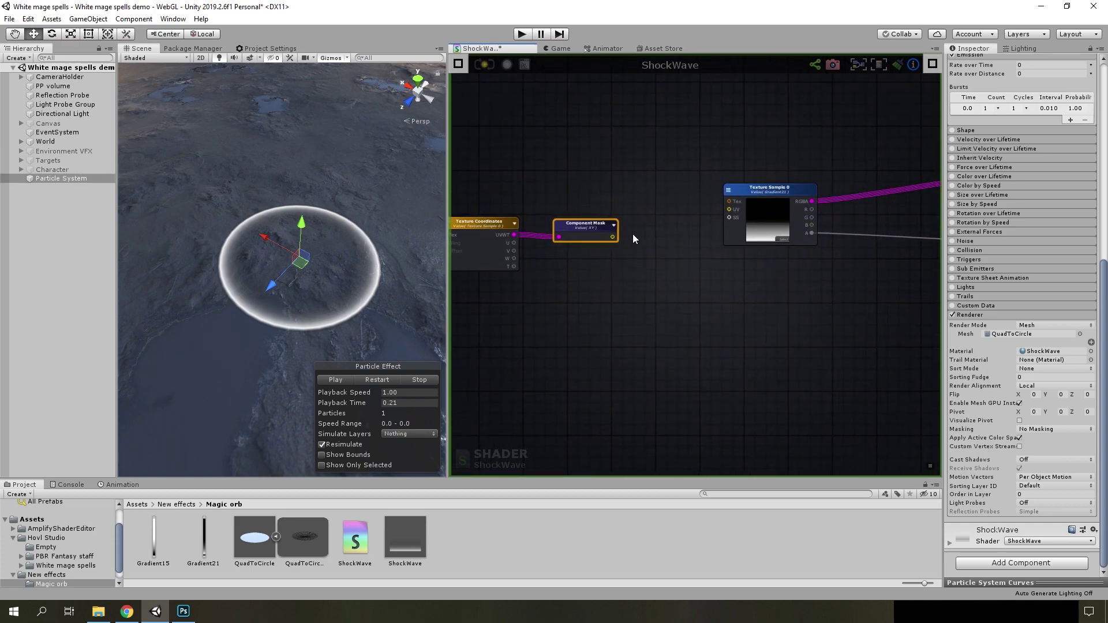
right_click(665, 247)
text(add)
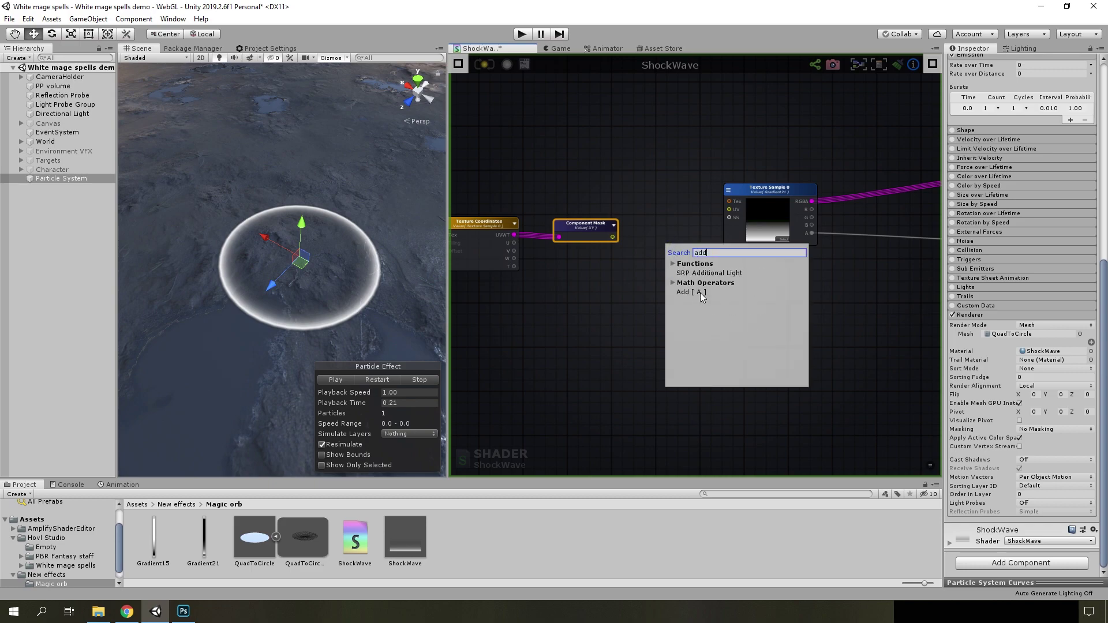
click(698, 293)
mouse_move(612, 237)
mouse_down()
mouse_move(672, 238)
mouse_move(577, 223)
mouse_up()
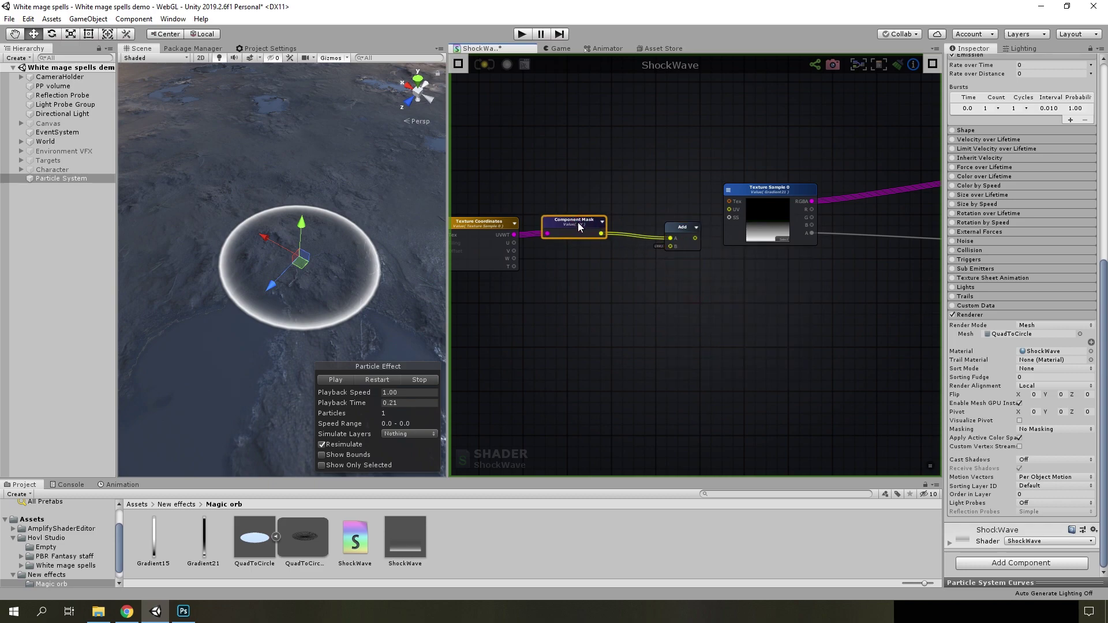
Add a two-component Append node fed by the W coordinate
right_click(586, 262)
text(append)
click(625, 290)
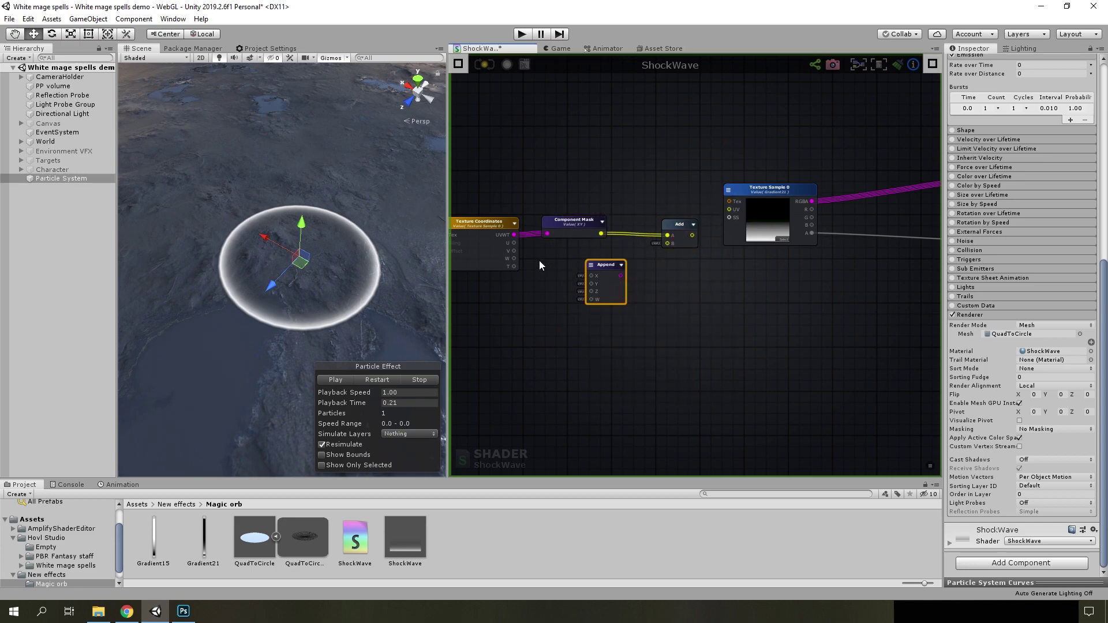
drag(607, 284, 608, 287)
click(458, 63)
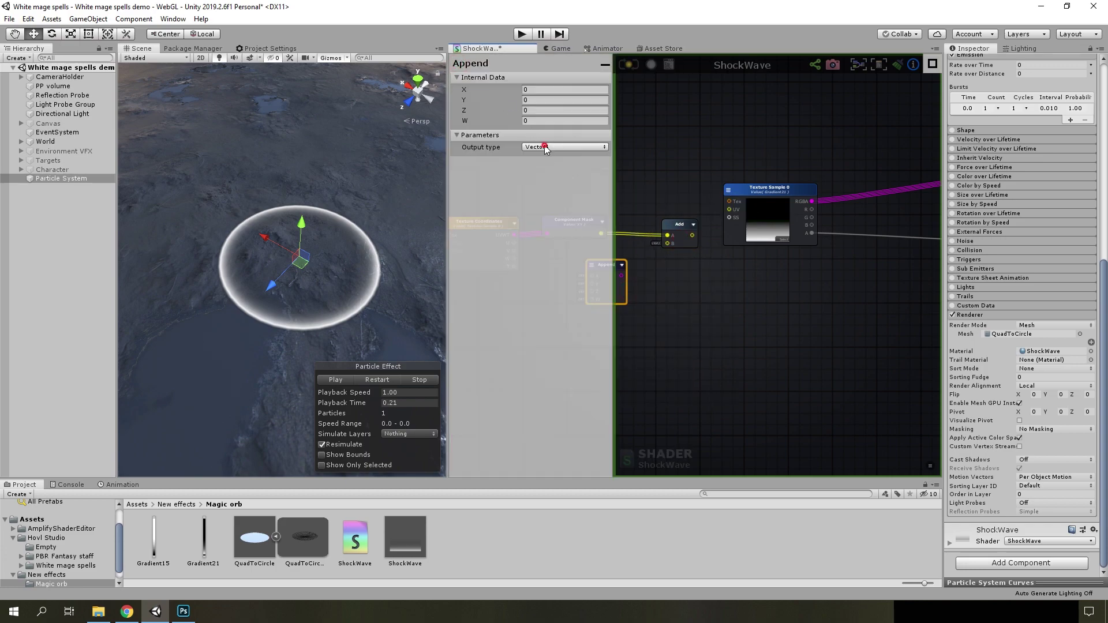
click(545, 148)
click(552, 149)
click(604, 65)
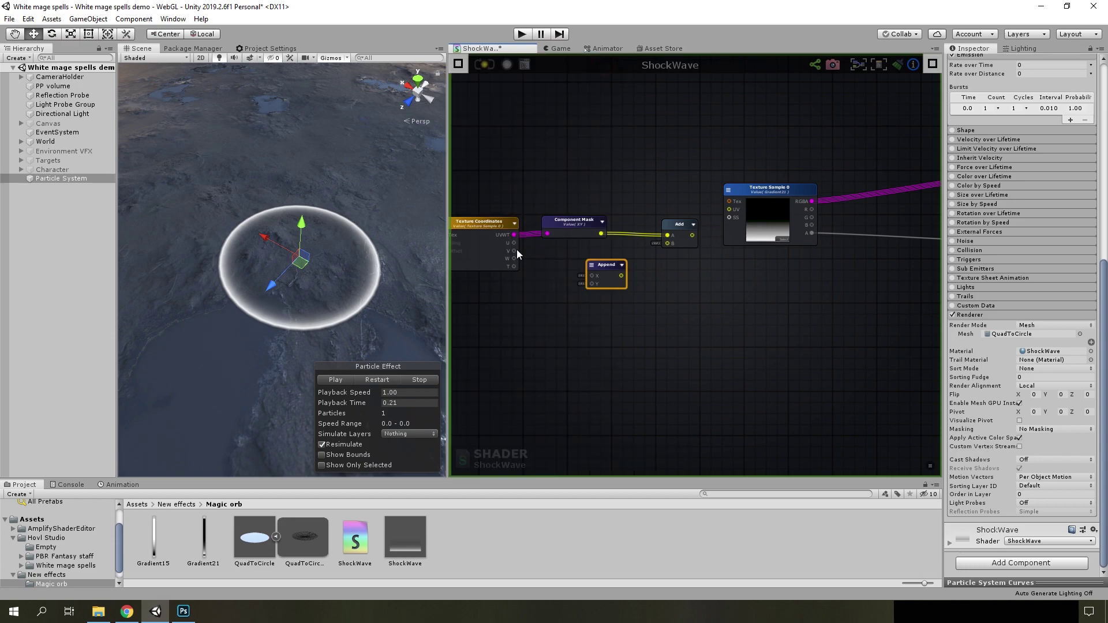
mouse_move(514, 258)
mouse_down()
mouse_move(591, 284)
mouse_move(585, 271)
mouse_move(730, 209)
mouse_up()
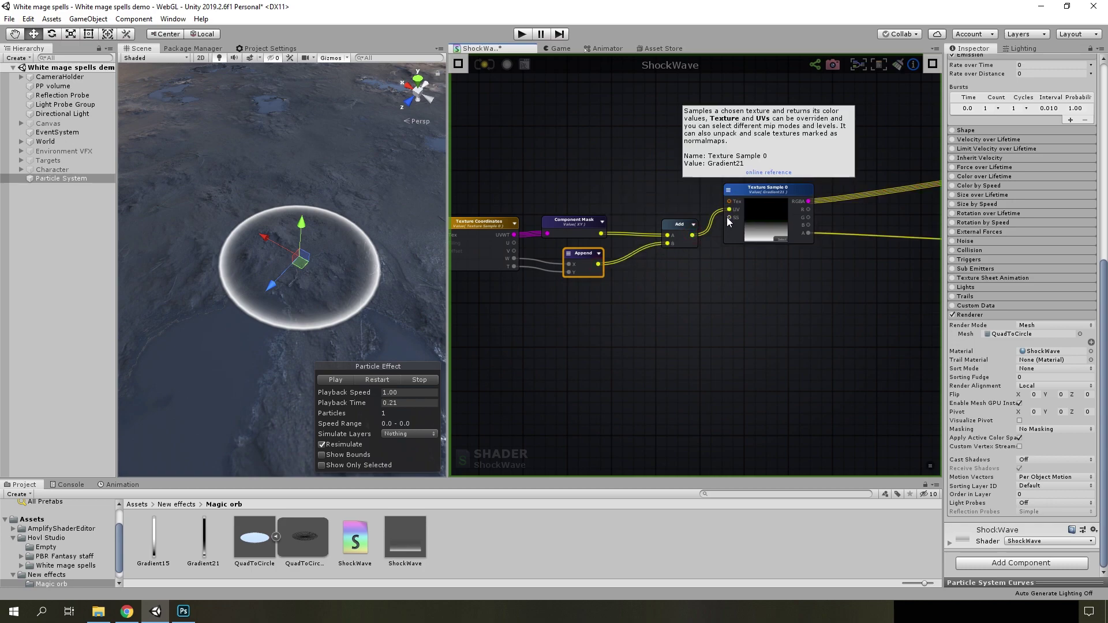
drag(705, 298, 450, 215)
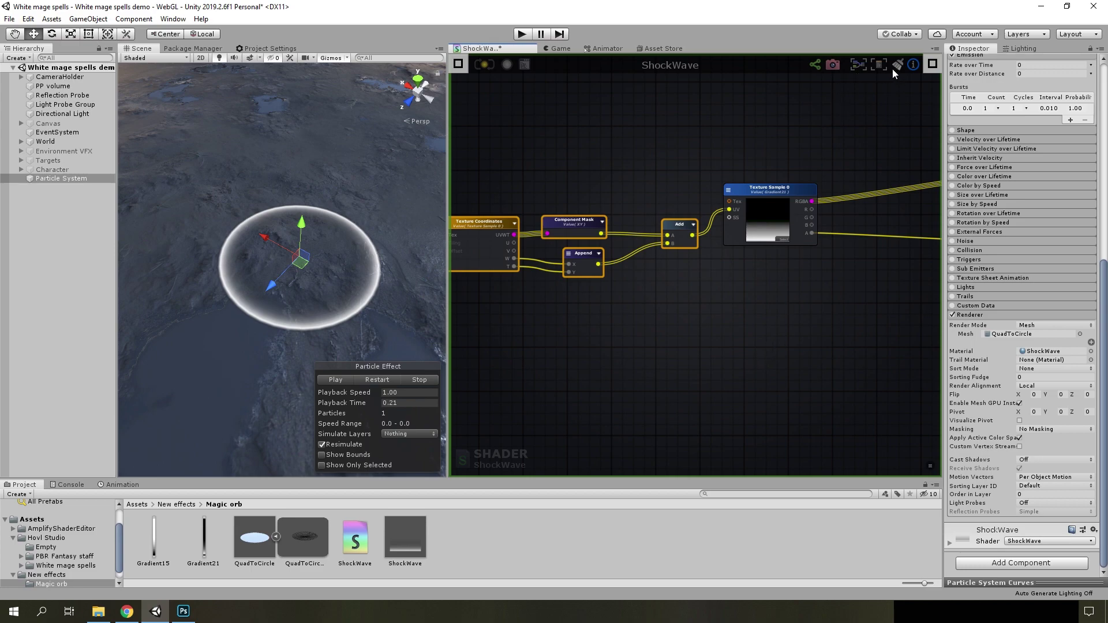
Compile the shader and add the Custom1.xy custom vertex stream to the particles
click(485, 64)
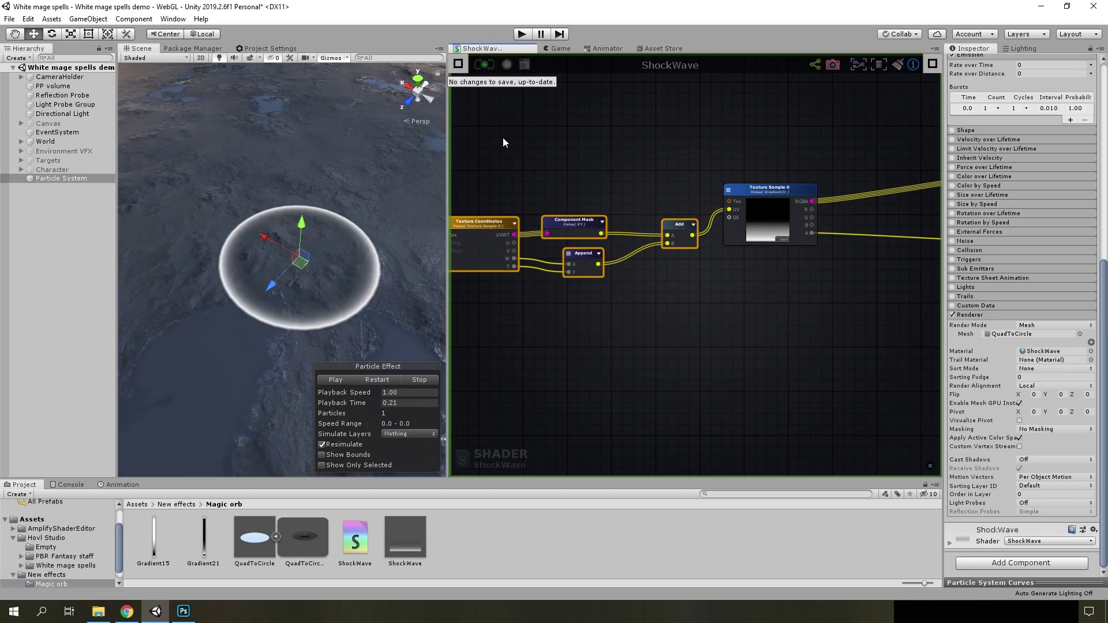
click(1019, 446)
click(1068, 495)
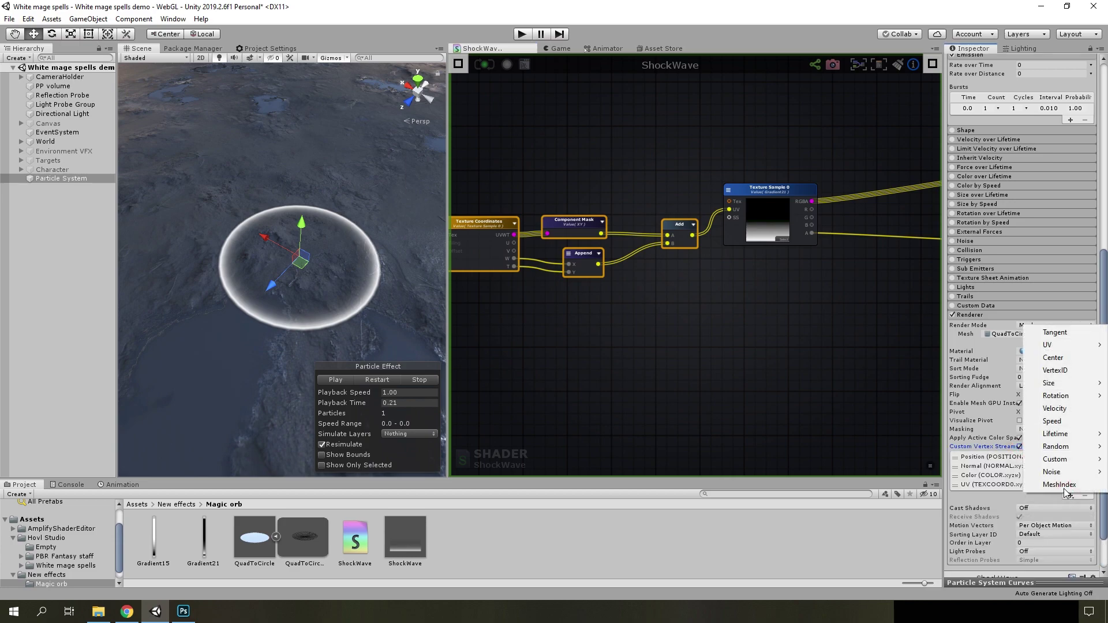
mouse_move(1059, 459)
click(988, 472)
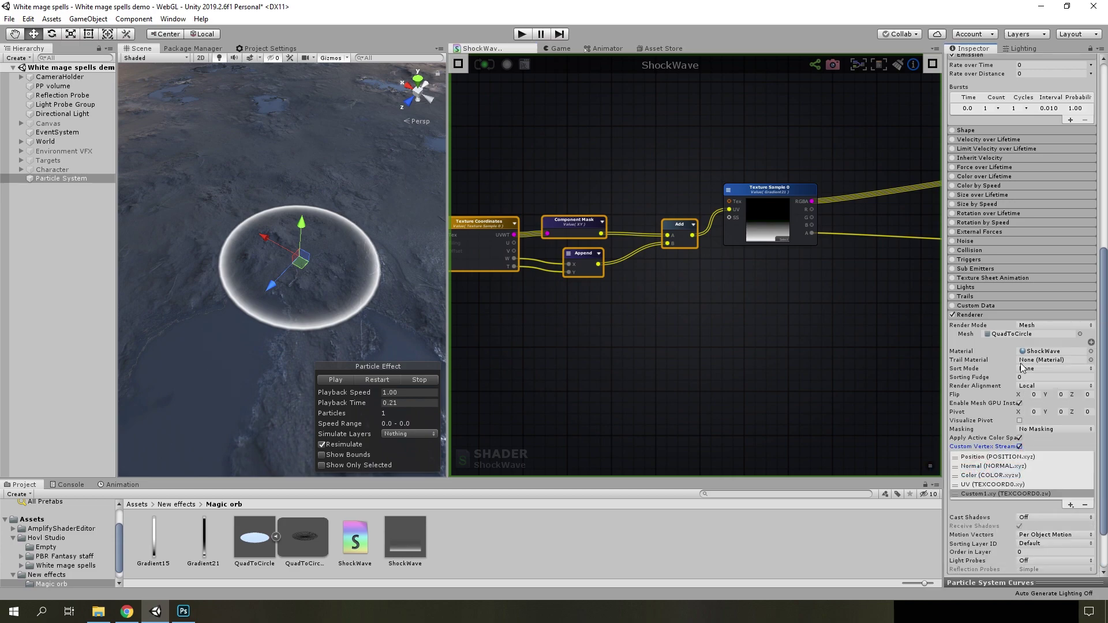
Enable Custom Data with Custom1 as a 2-component Vector
click(953, 306)
click(975, 306)
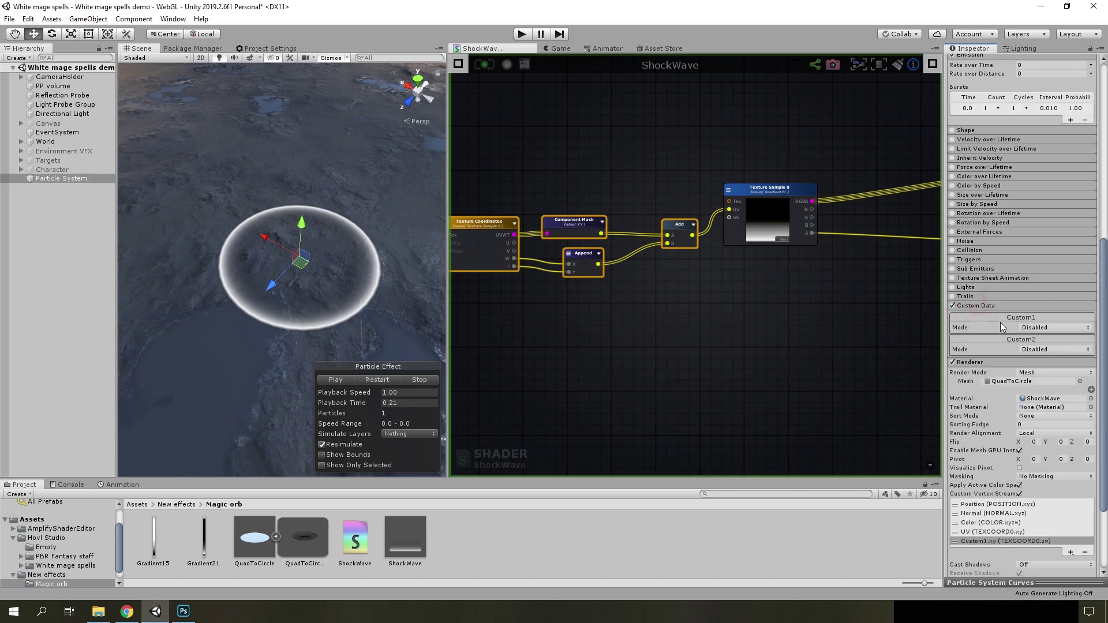
click(1033, 327)
click(1033, 342)
click(1033, 336)
text(2)
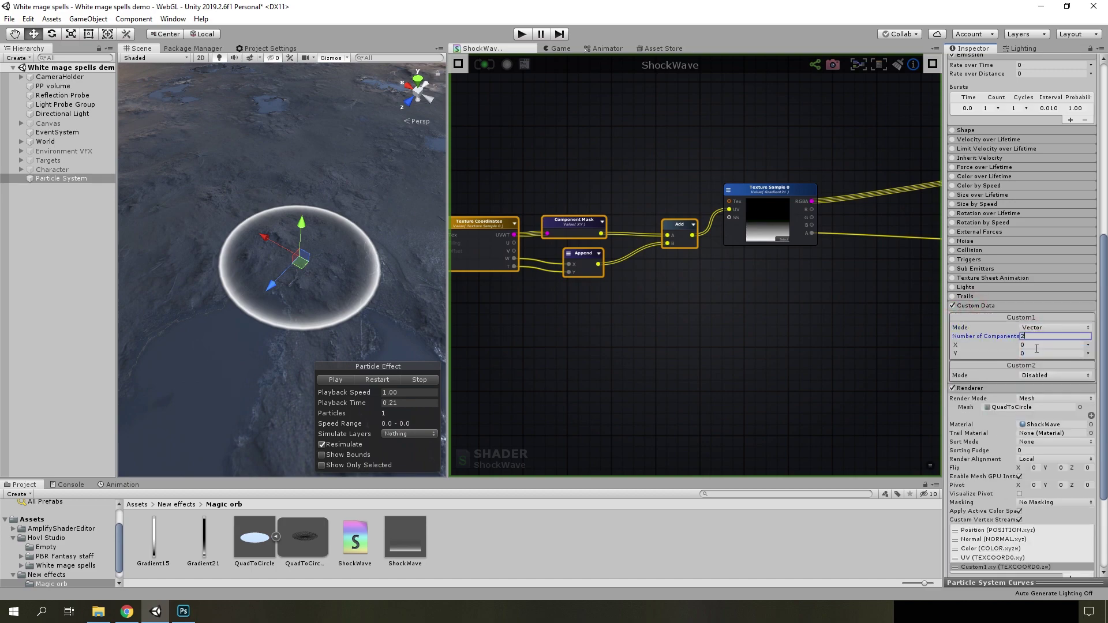
drag(1019, 349, 1025, 352)
text(.34)
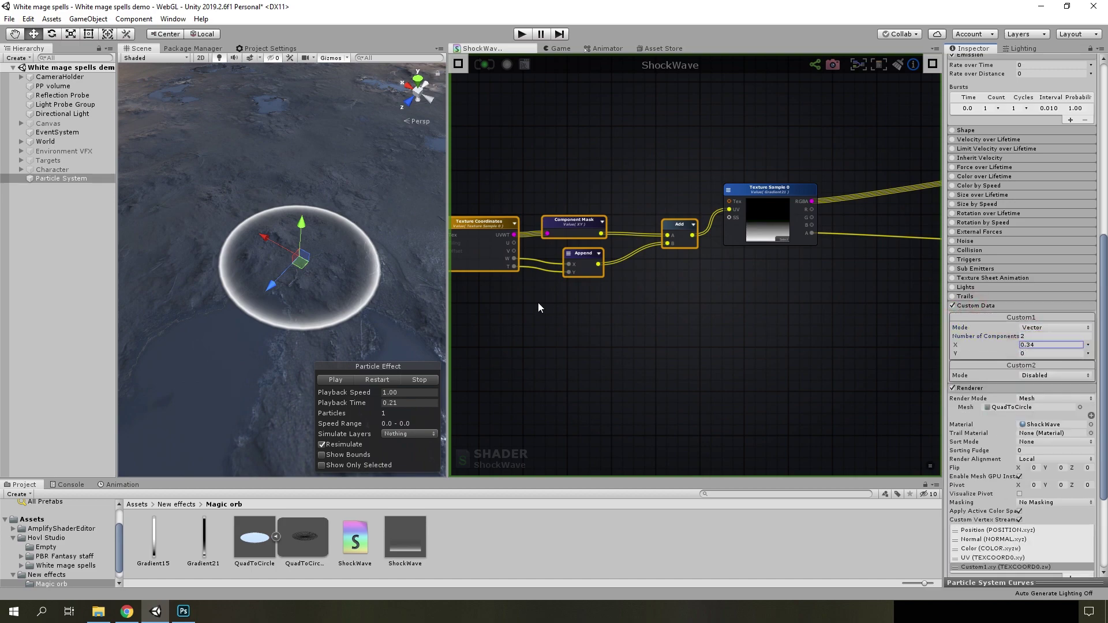
Set Custom1 X to 0 and Y to 1, previewing the ring
mouse_move(535, 301)
middle_down()
mouse_move(750, 321)
mouse_move(650, 326)
middle_up()
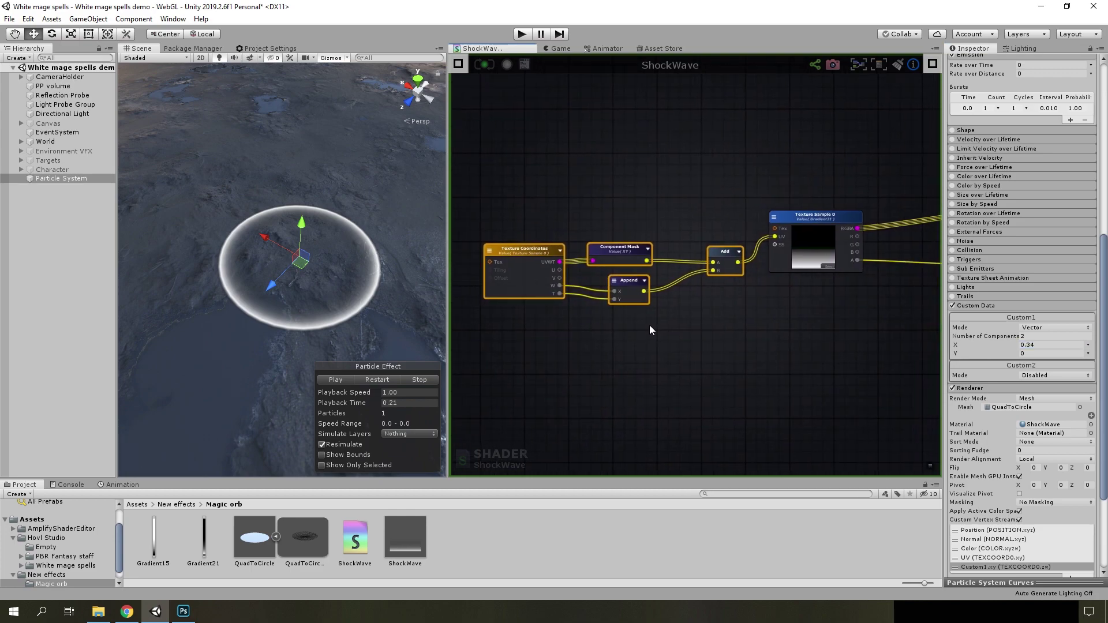
drag(1015, 353, 1075, 353)
click(1020, 345)
text(0)
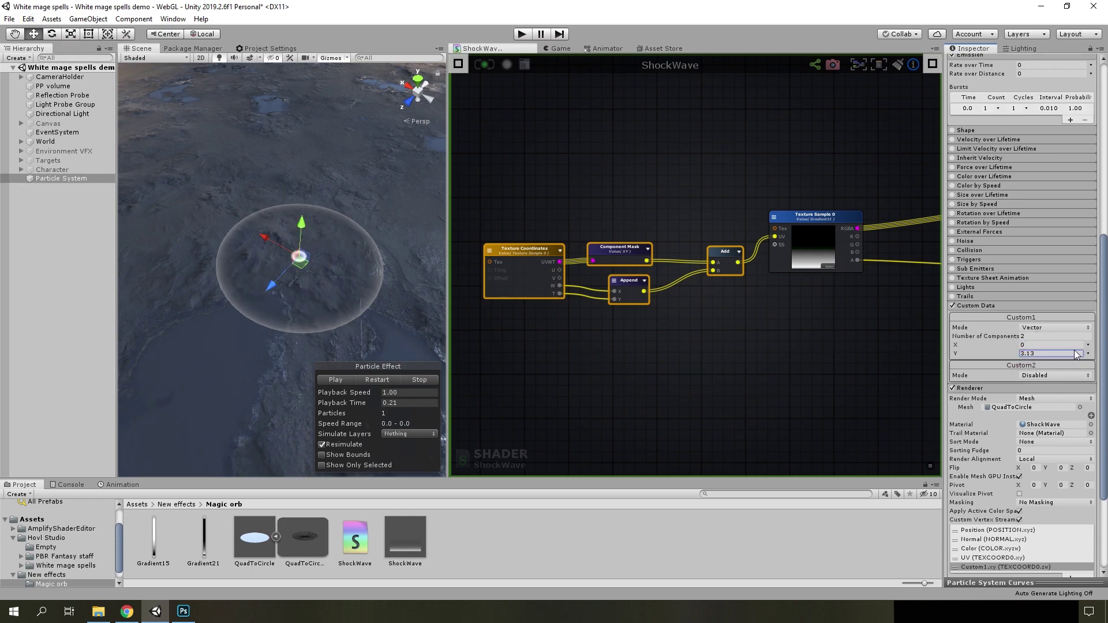
drag(1074, 353, 1075, 358)
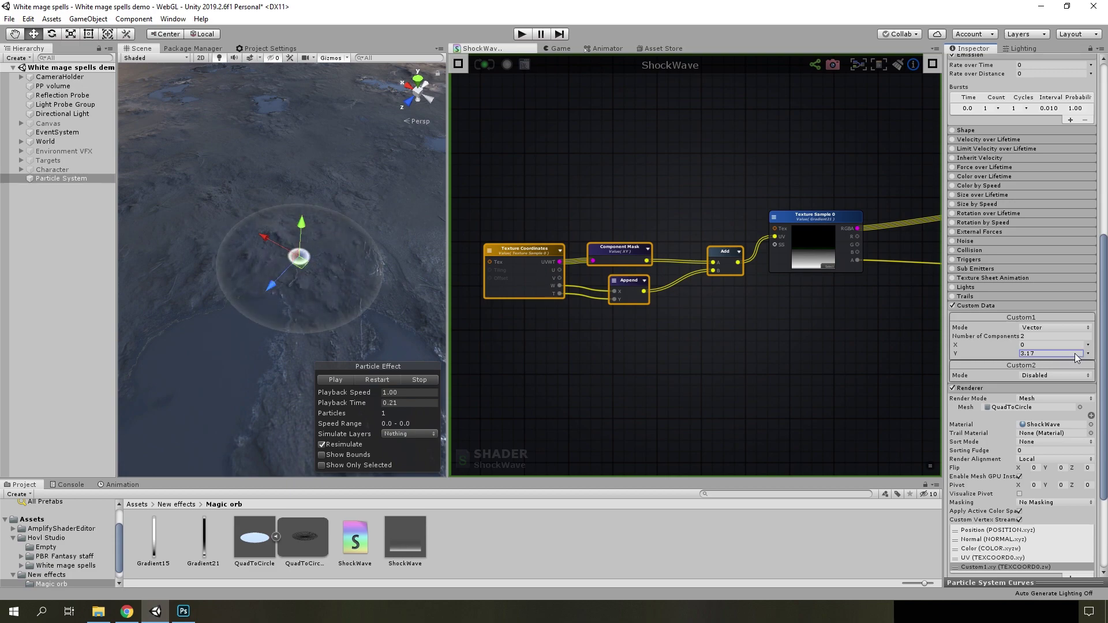
text(1)
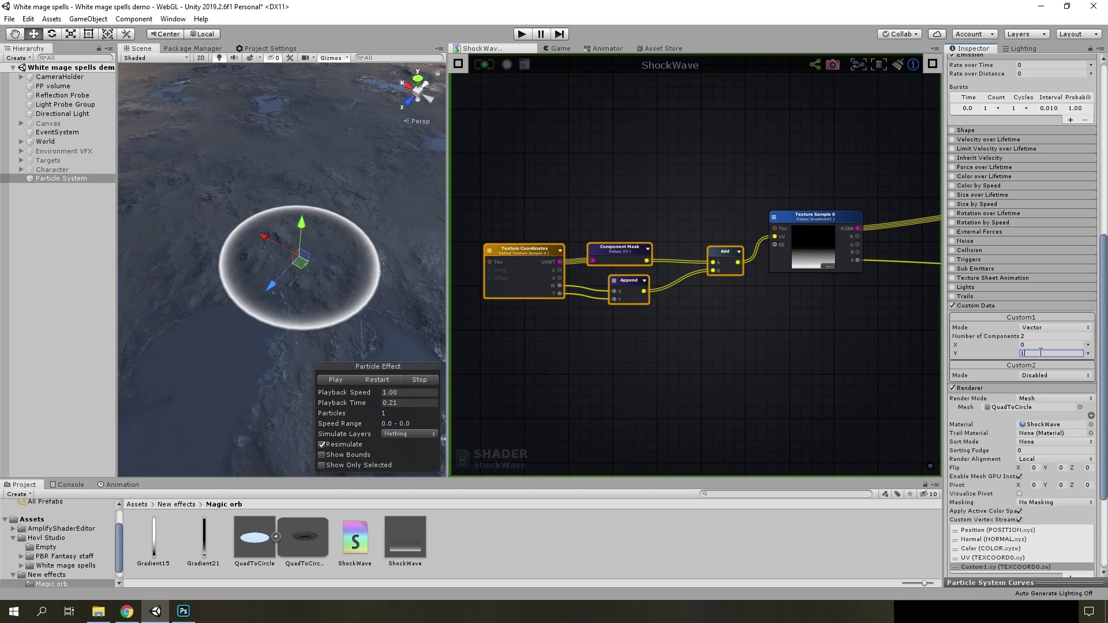
Duplicate the Texture Sample node in the shader graph
scroll(803, 329, down, 3)
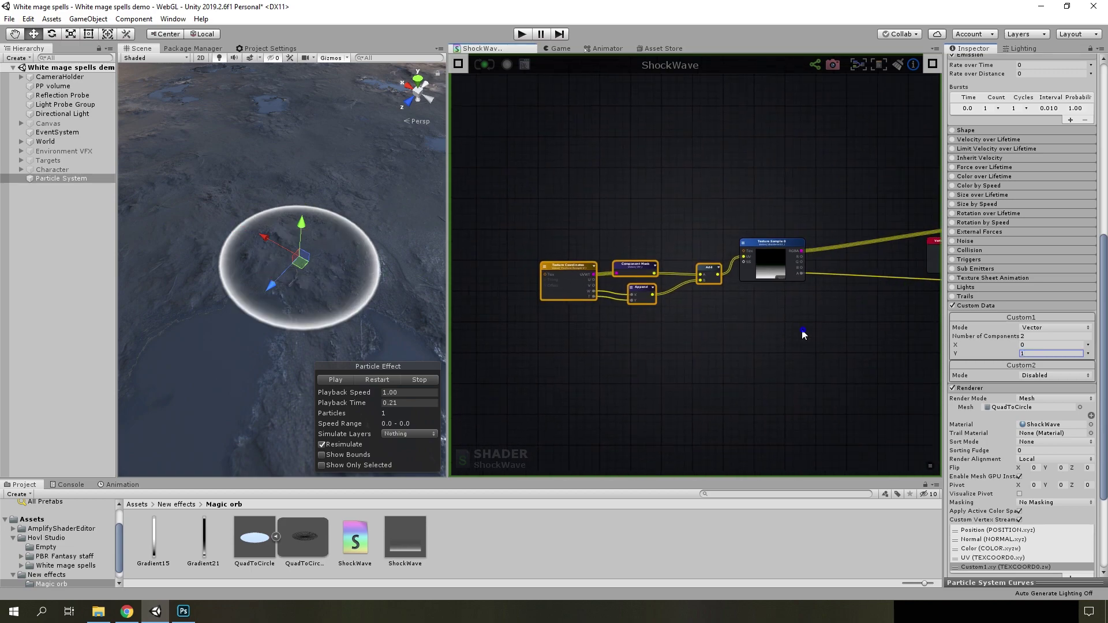
middle_drag(804, 329, 541, 252)
click(525, 247)
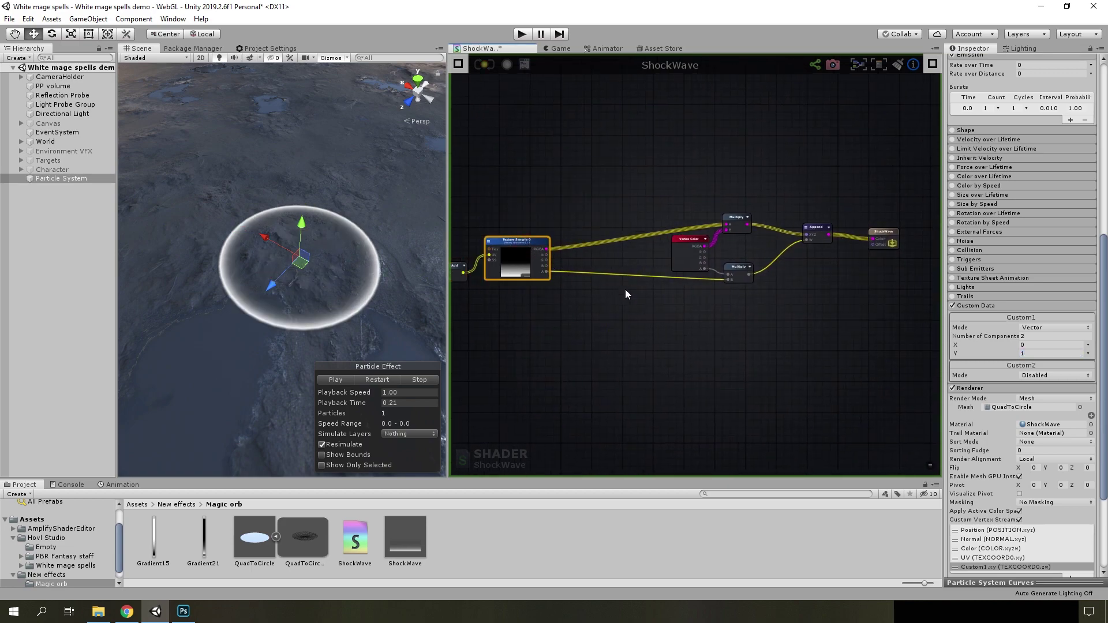
key(ctrl+d)
drag(632, 293, 650, 324)
scroll(687, 335, up, 5)
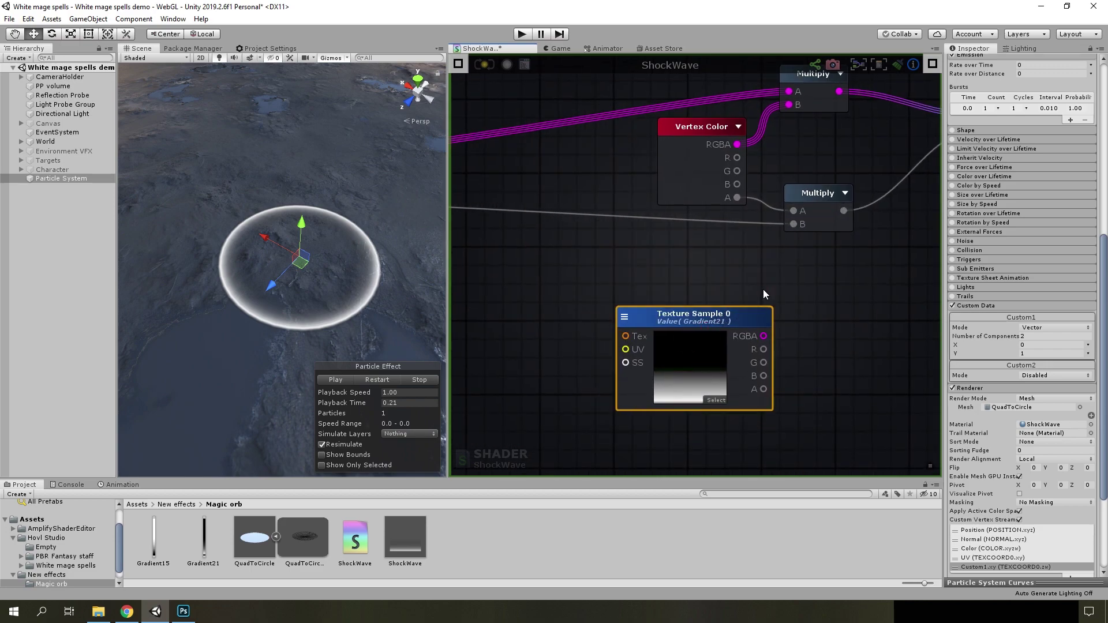
scroll(722, 318, down, 3)
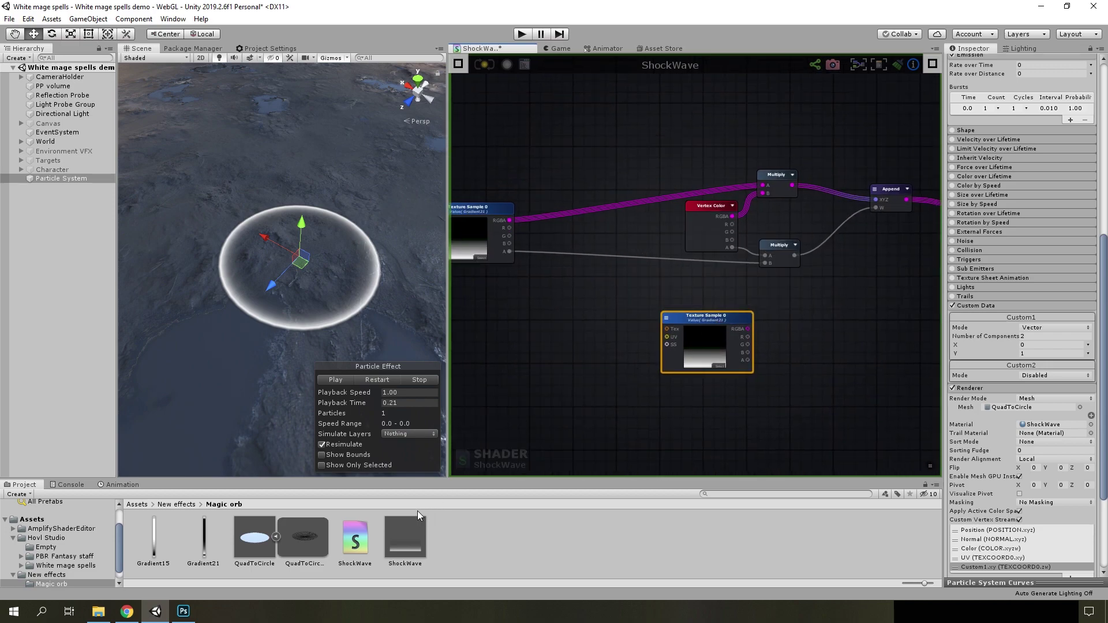
Assign Gradient15 to the new sample, wire its R into Multiply, and save
drag(158, 543, 705, 360)
scroll(698, 351, up, 2)
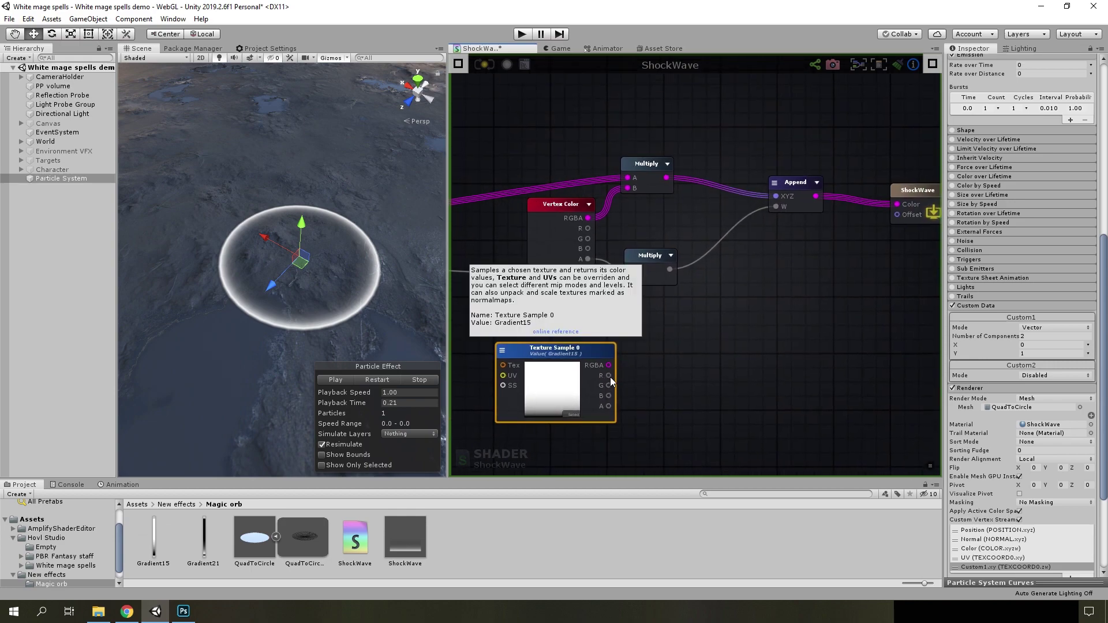
drag(609, 377, 633, 290)
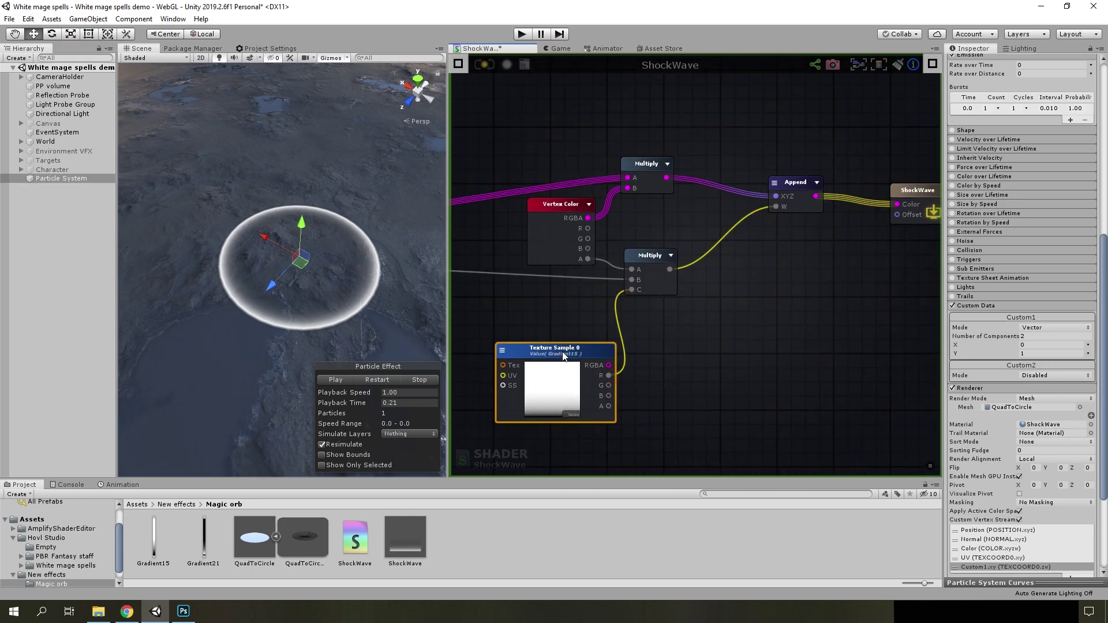
drag(564, 356, 557, 323)
middle_drag(600, 323, 702, 332)
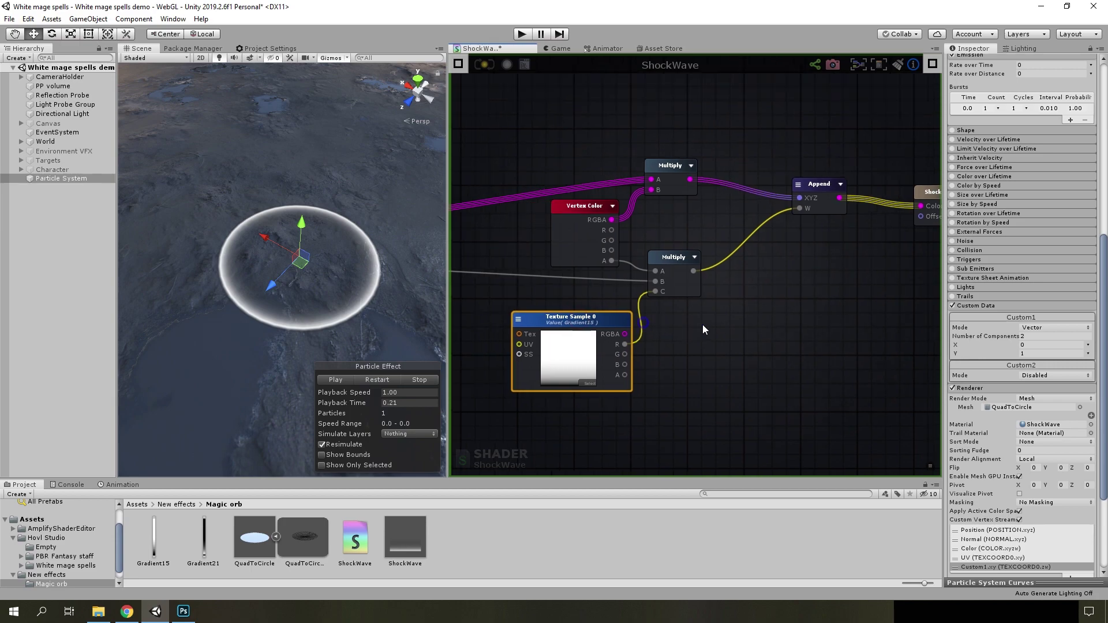
click(485, 65)
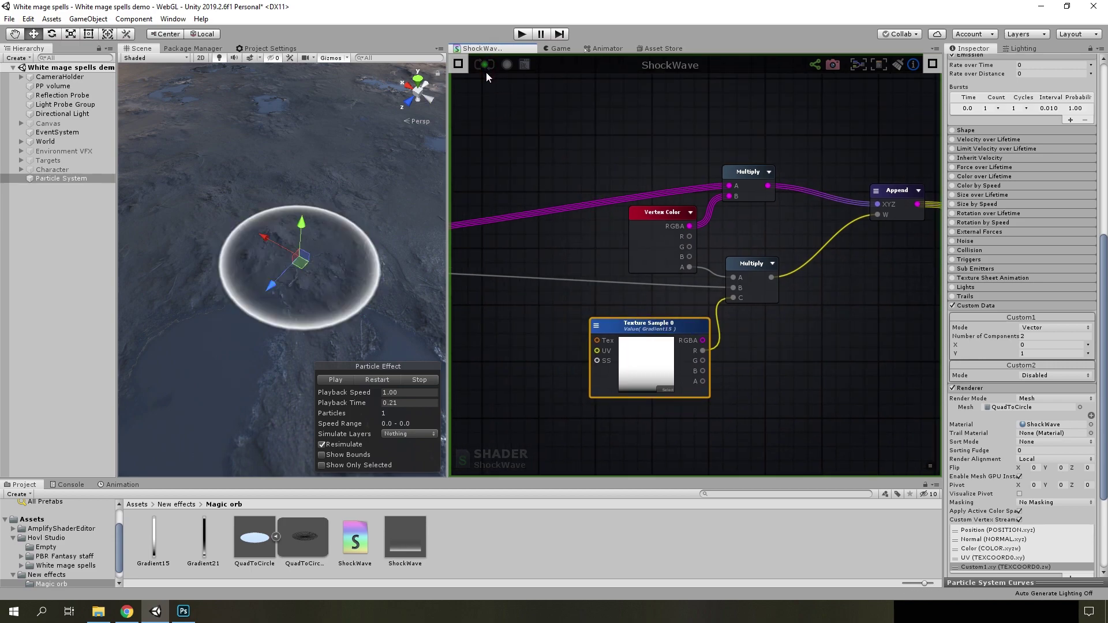
click(1022, 353)
Set the Custom1 Y value to 2.04
text(1.97)
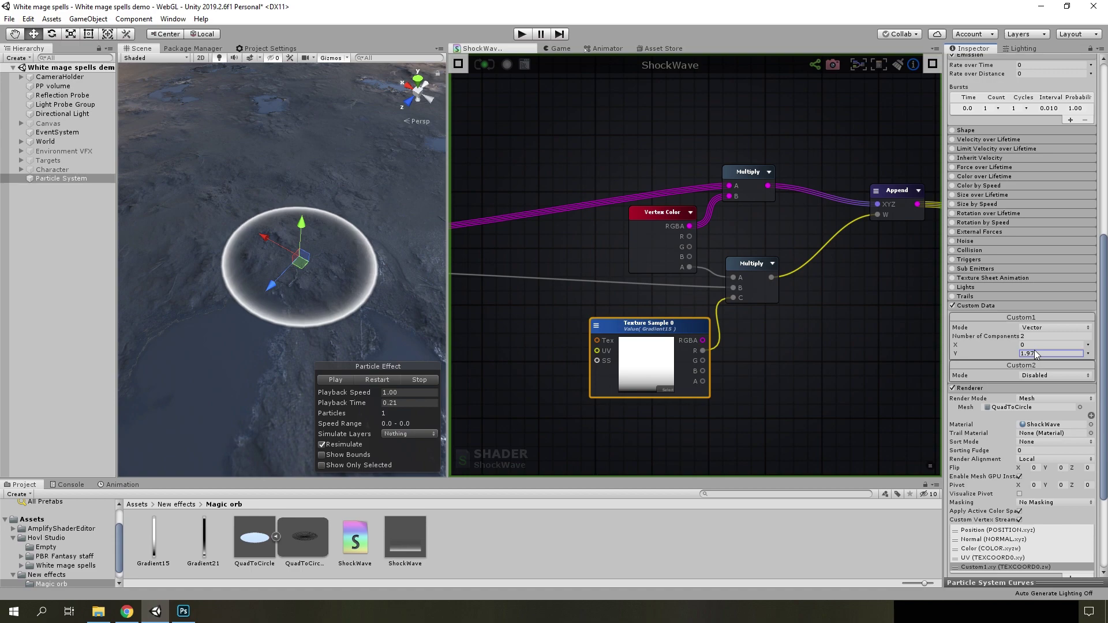
key(BackSpace)
key(BackSpace)
key(BackSpace)
text(2.04)
scroll(971, 496, down, 5)
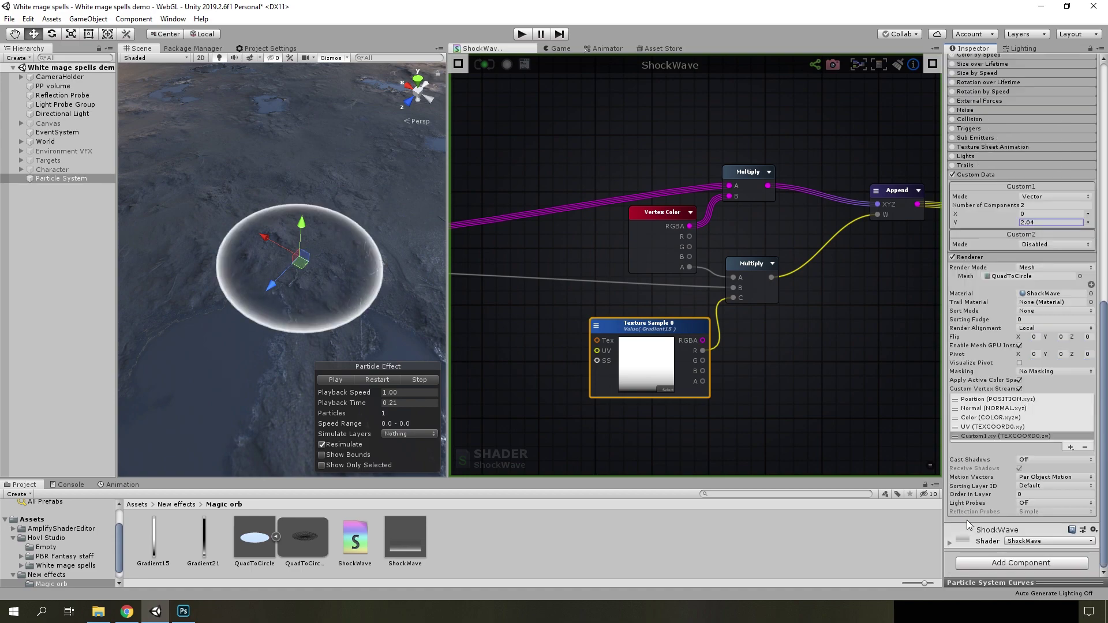
Assign Gradient15 to the ShockWave material's Texture Sample 0
click(961, 540)
scroll(1008, 425, down, 6)
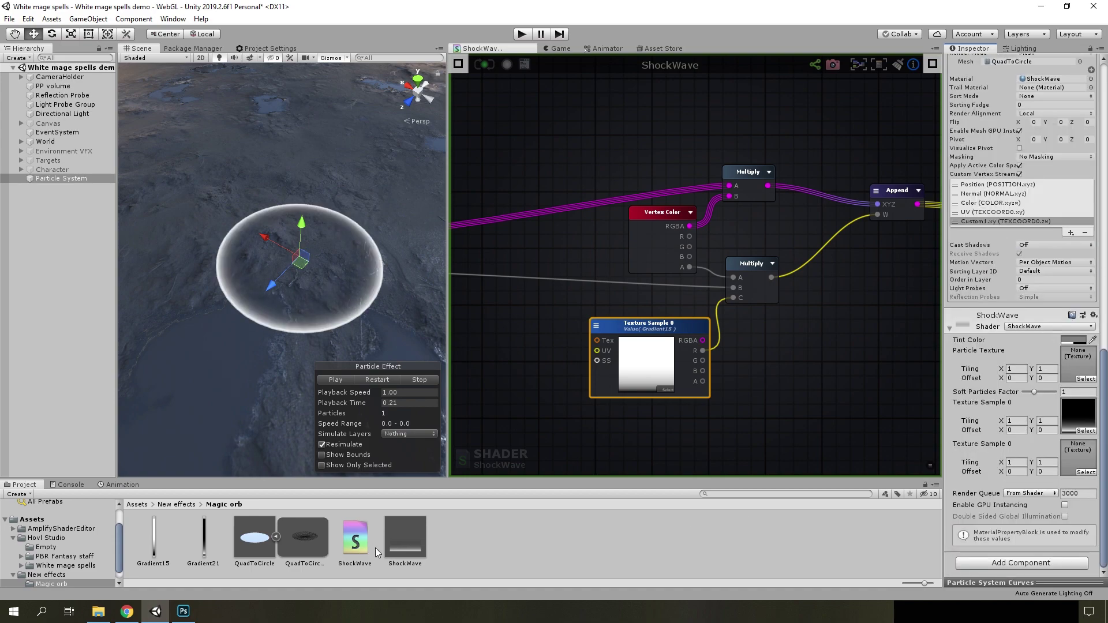
drag(172, 545, 1073, 459)
scroll(991, 216, up, 8)
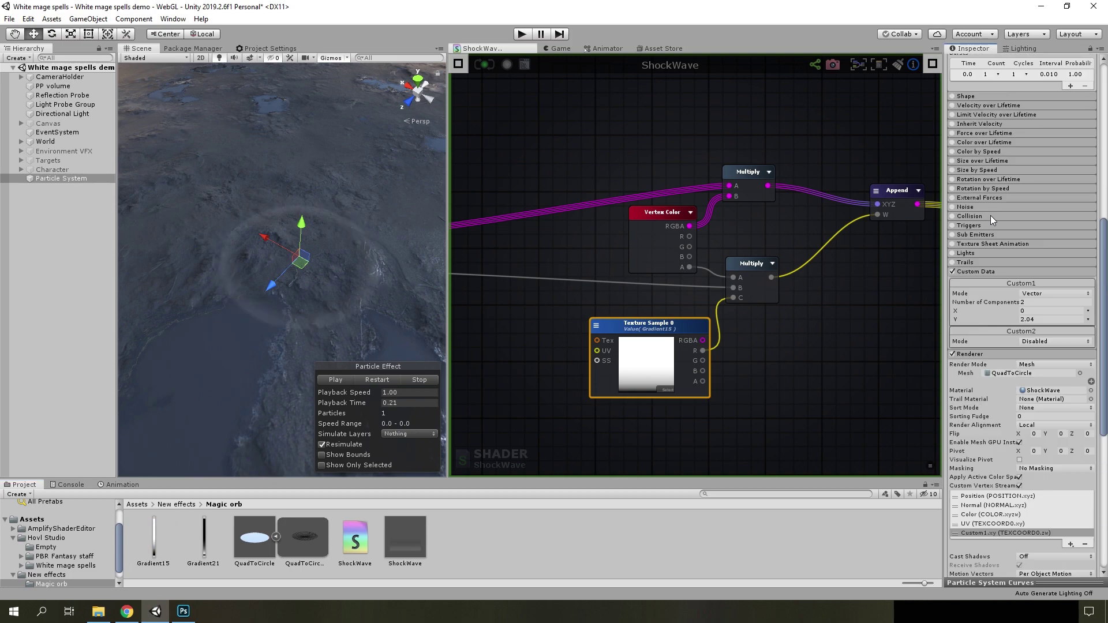
scroll(1021, 243, up, 7)
scroll(1016, 387, down, 12)
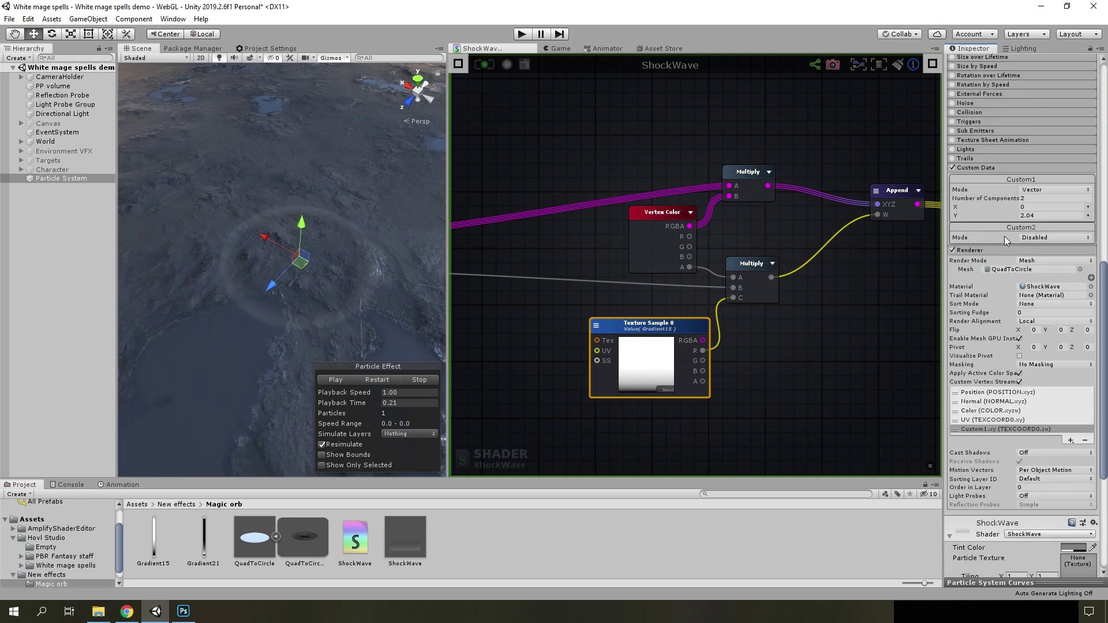
Scrub Custom1 Y to test the ring's expansion, leaving it around 1.19
drag(1008, 216, 1059, 215)
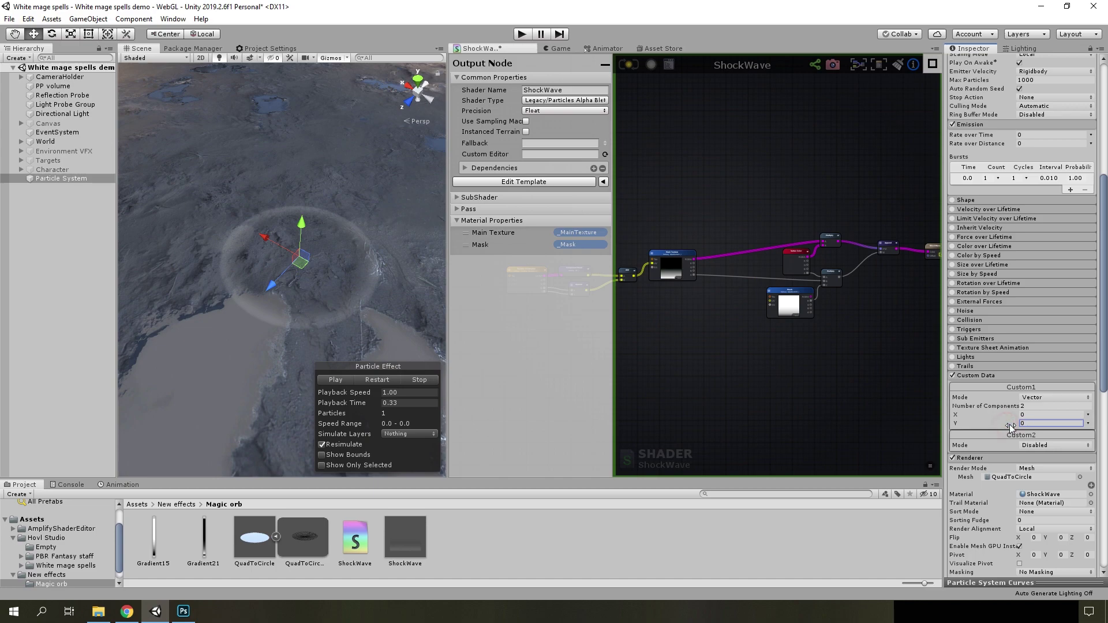
drag(1010, 427, 1033, 426)
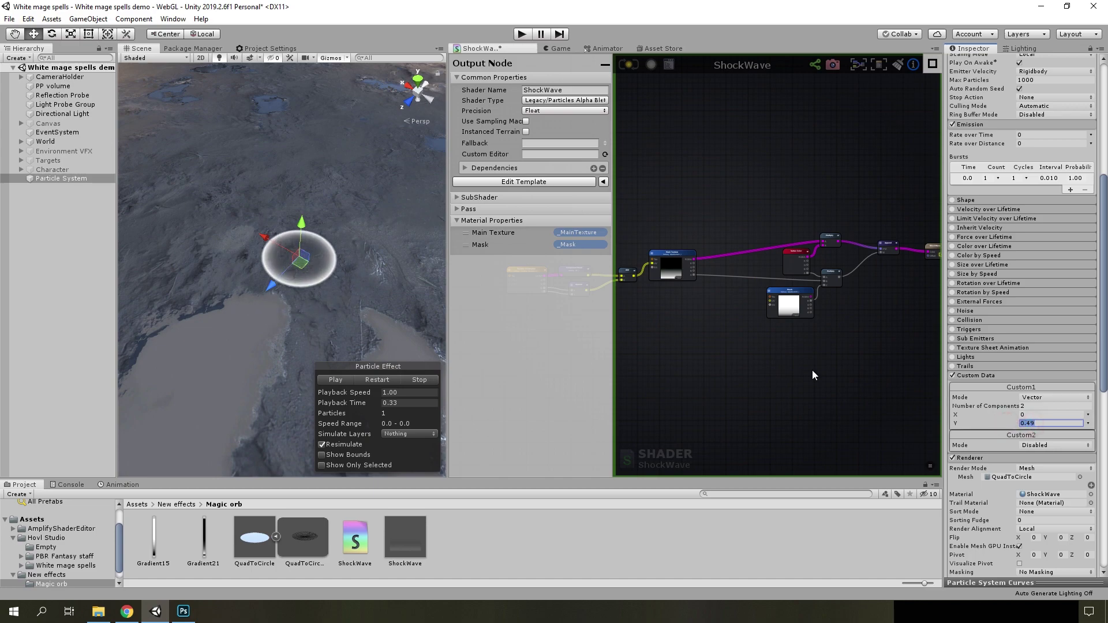
text(1)
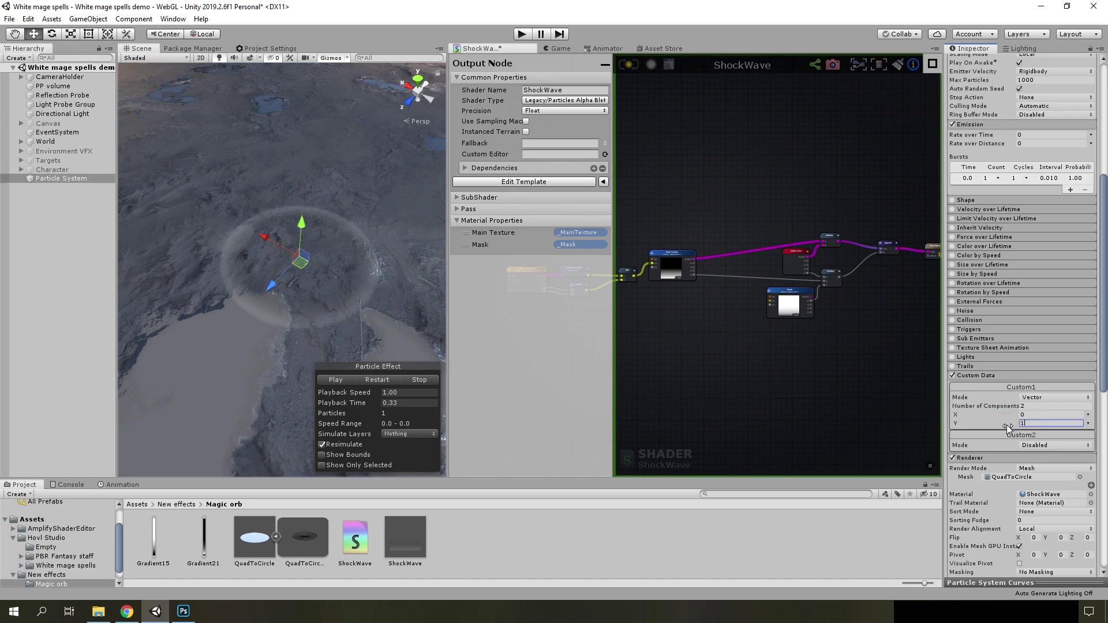
drag(1007, 427, 1015, 426)
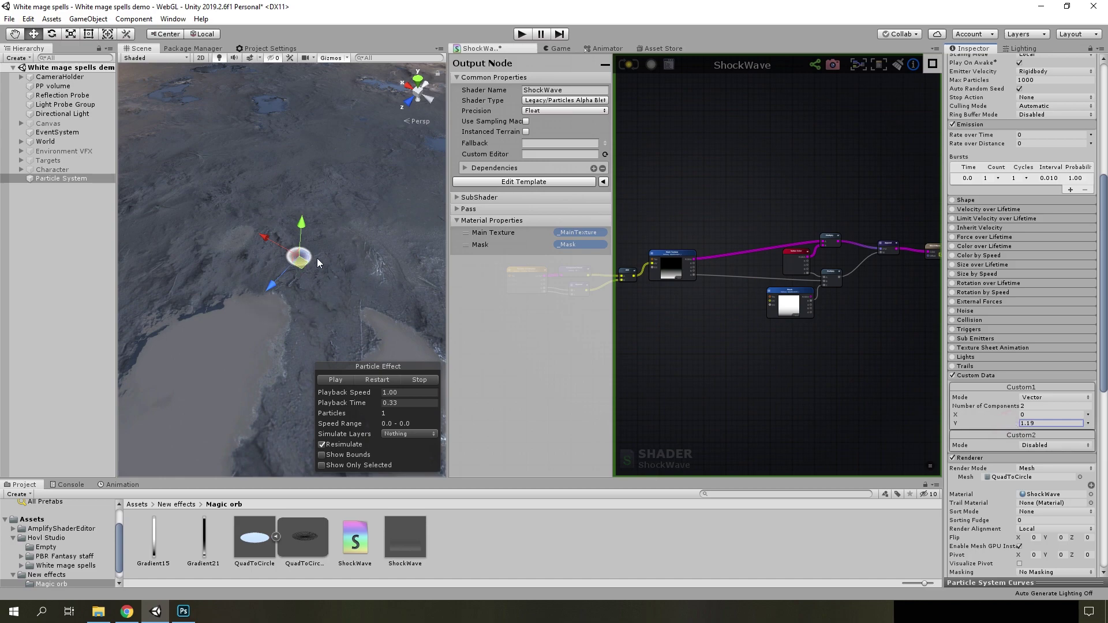
Add a Split node fed by the Add node's combined UVs
middle_drag(717, 361, 795, 299)
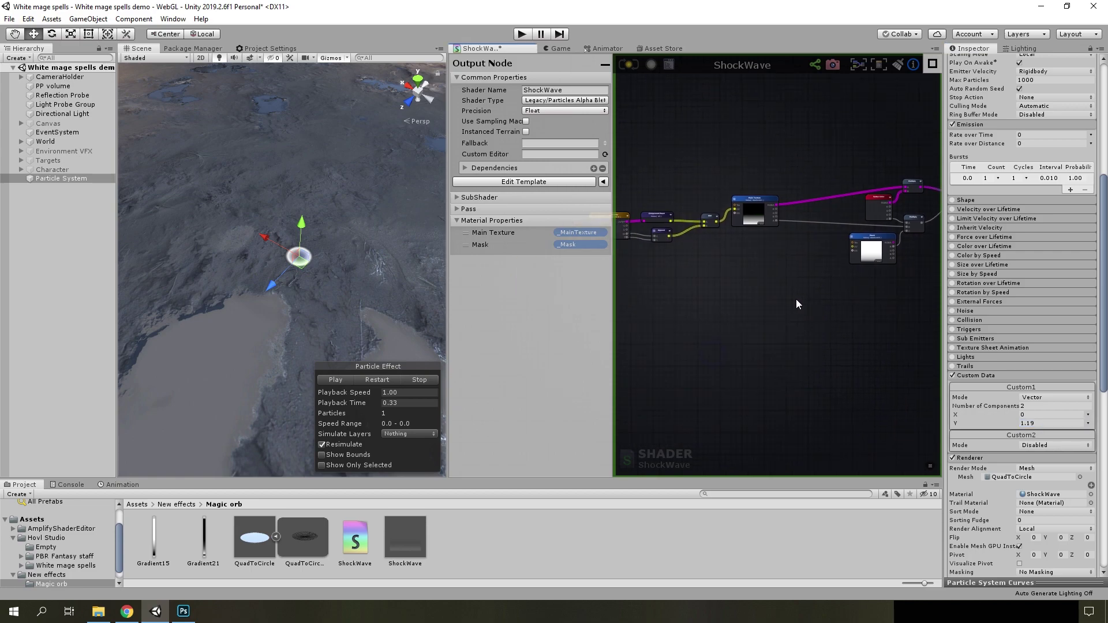
mouse_move(659, 285)
middle_down()
mouse_move(738, 297)
mouse_move(657, 296)
middle_up()
scroll(737, 292, up, 2)
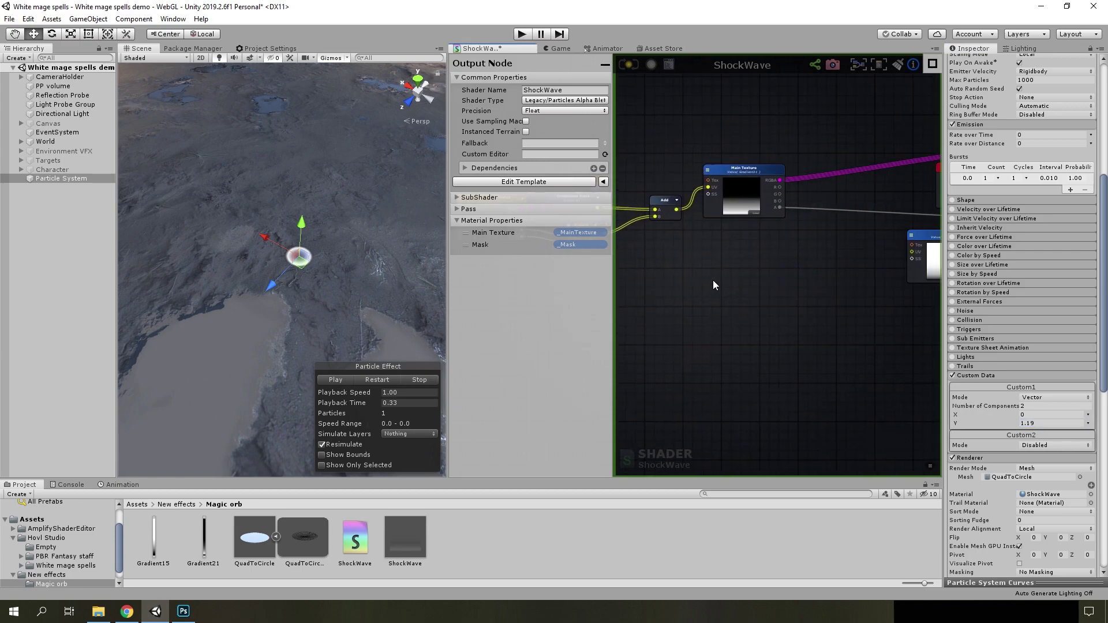
middle_drag(722, 279, 782, 299)
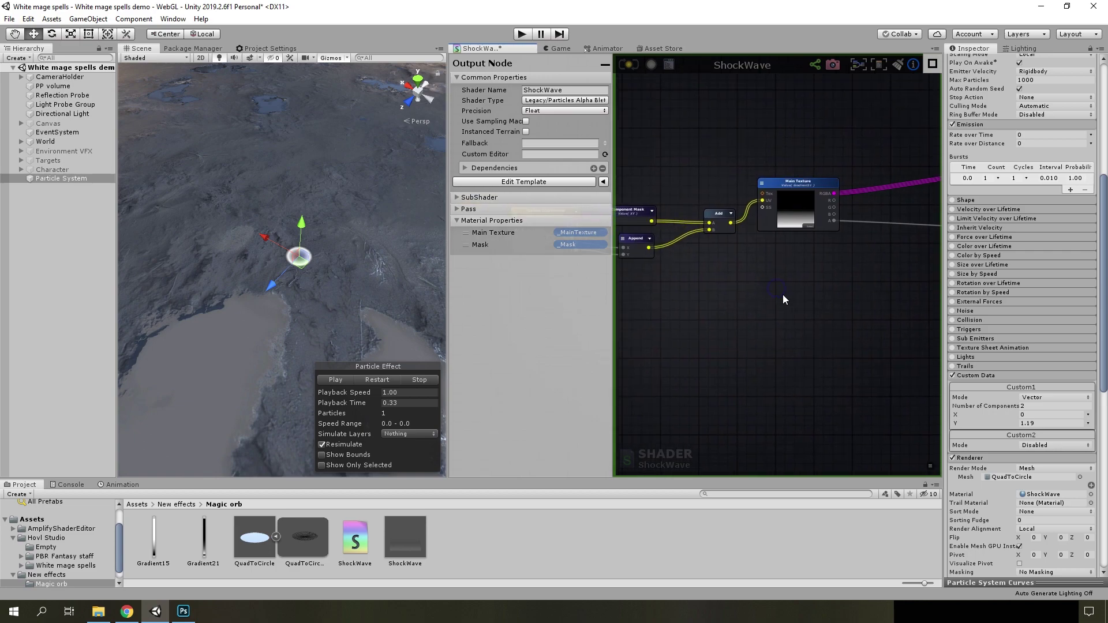
scroll(782, 294, down, 1)
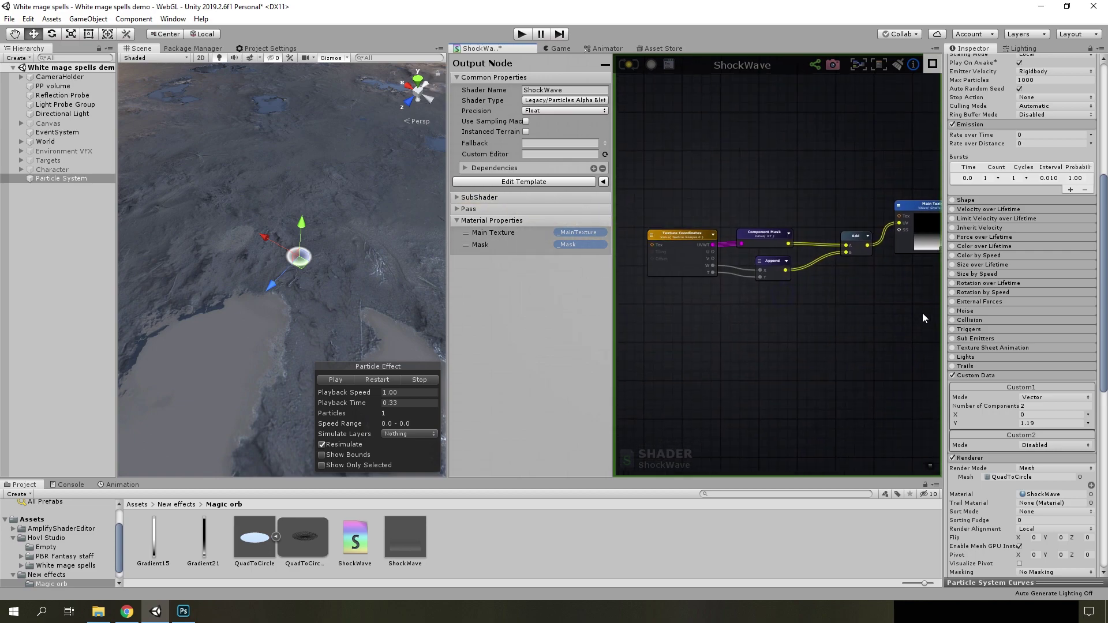
scroll(764, 315, up, 1)
right_click(763, 283)
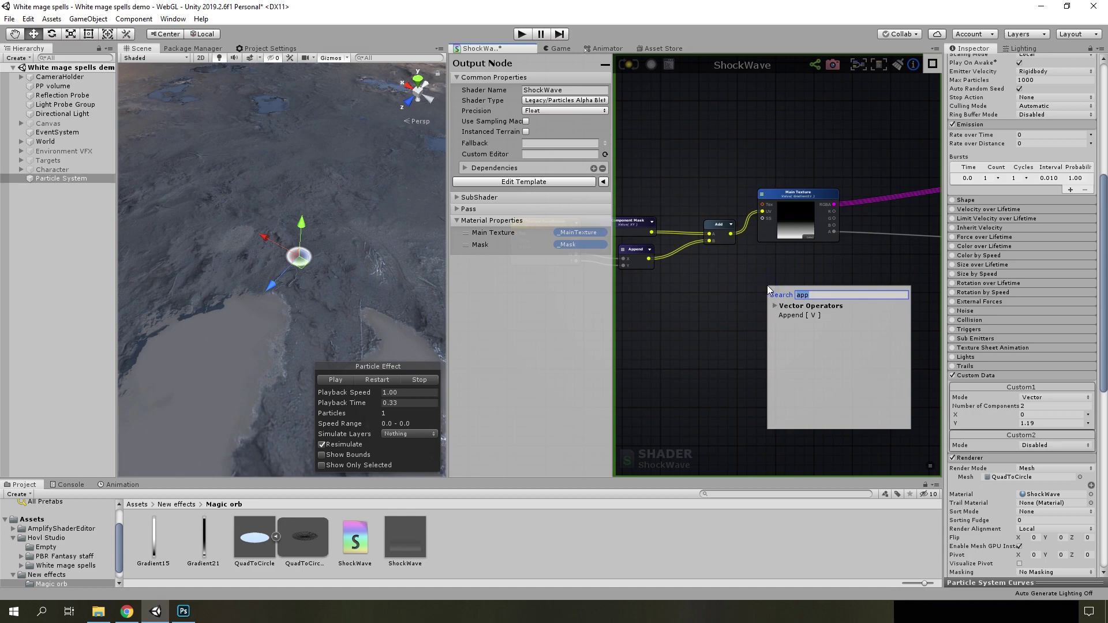
text(spl)
click(790, 334)
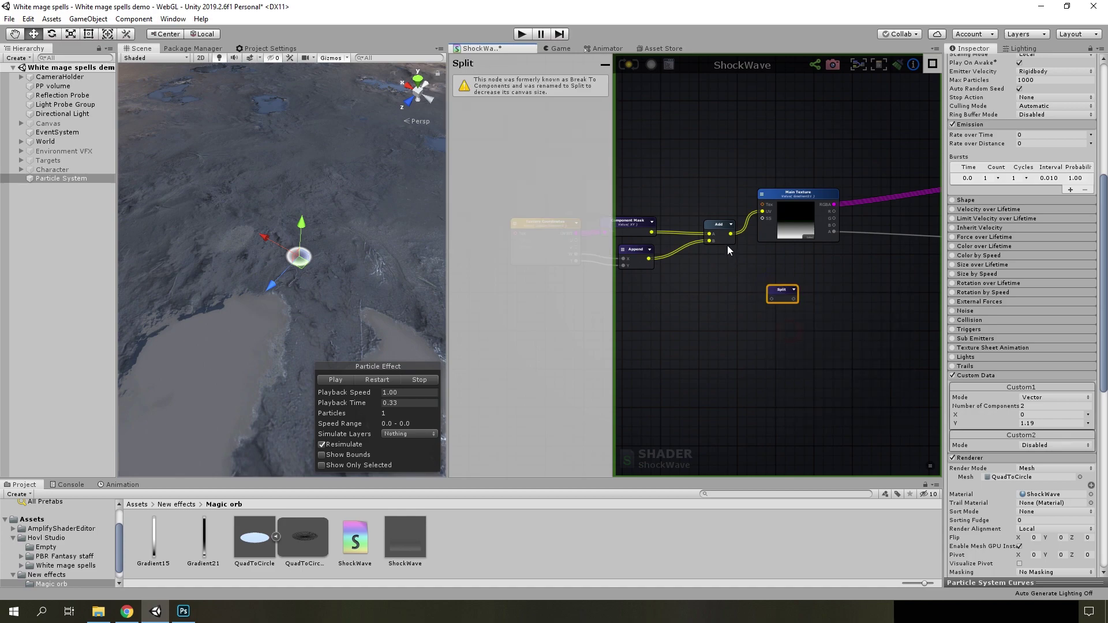
drag(735, 239, 774, 298)
Add two Ceil nodes, one on Split's X output and one on its Y output
scroll(808, 300, up, 2)
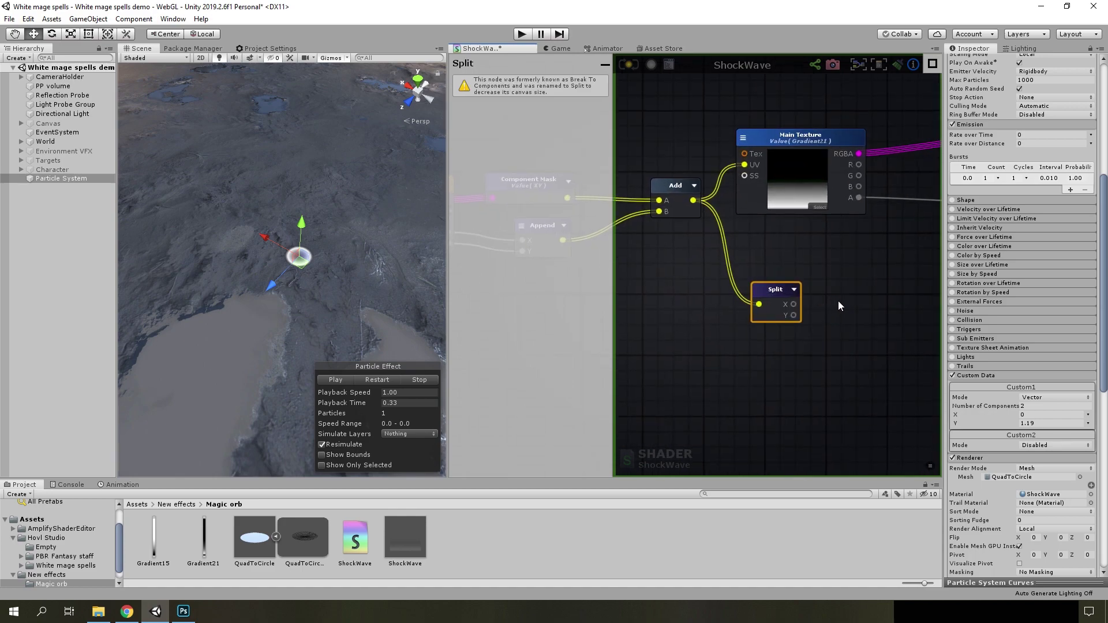
middle_drag(838, 300, 717, 289)
middle_drag(747, 295, 781, 281)
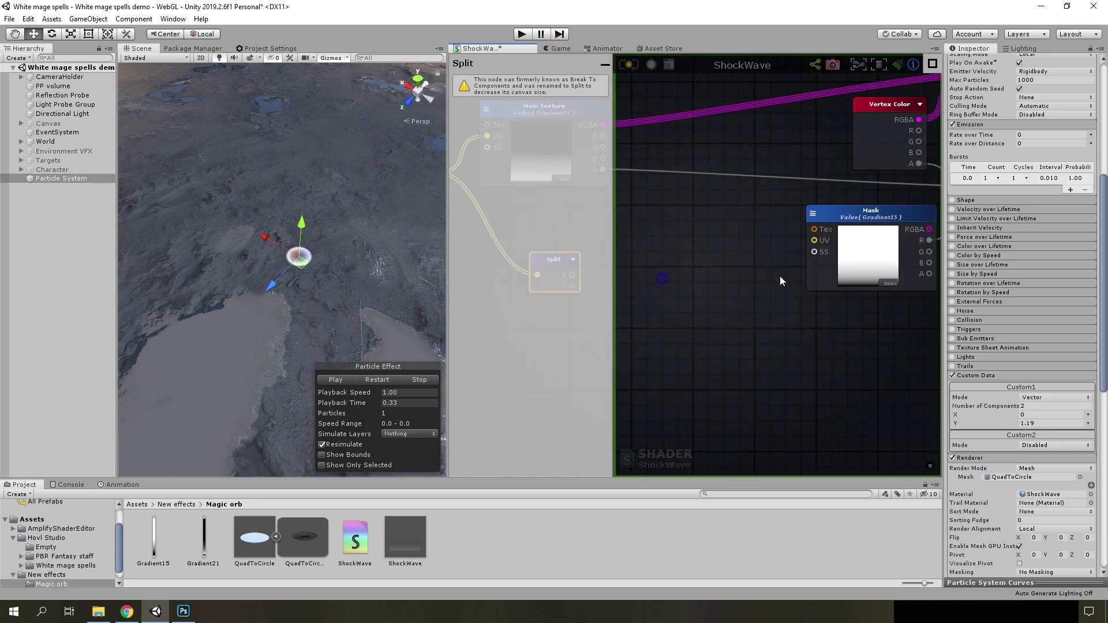
right_click(807, 295)
text(c)
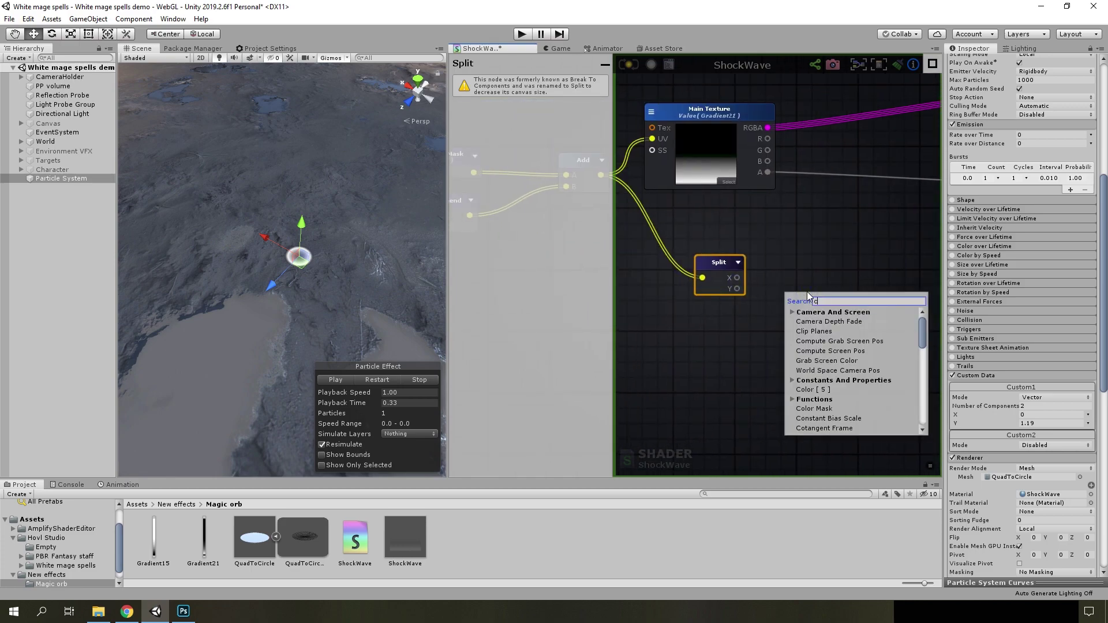
text(a)
key(BackSpace)
text(eil)
click(809, 325)
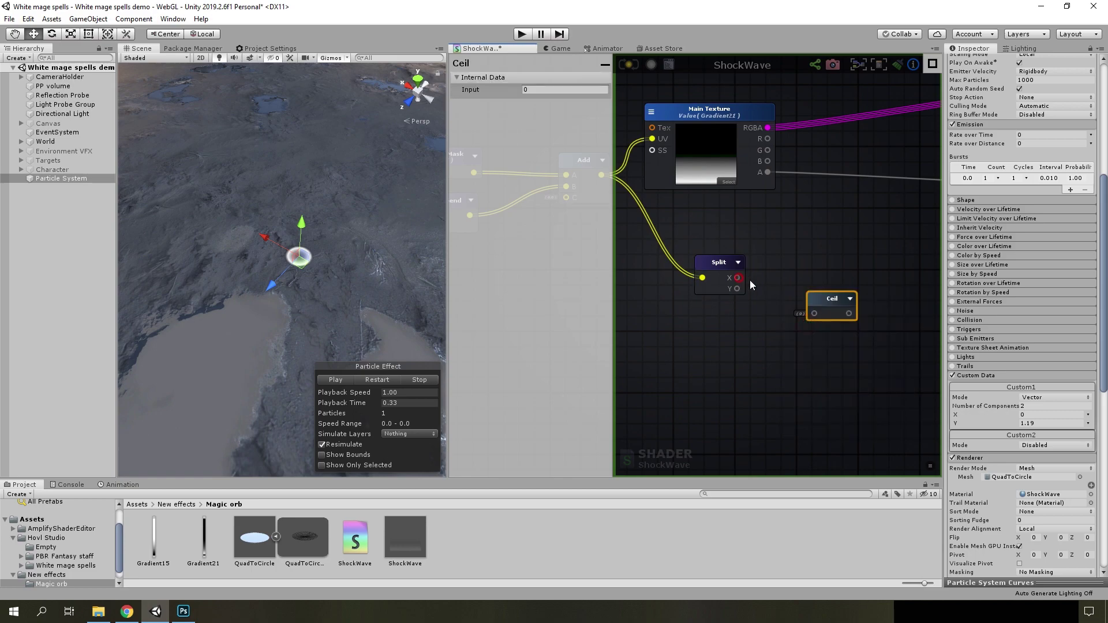
drag(821, 312, 815, 275)
key(ctrl+d)
drag(737, 289, 810, 315)
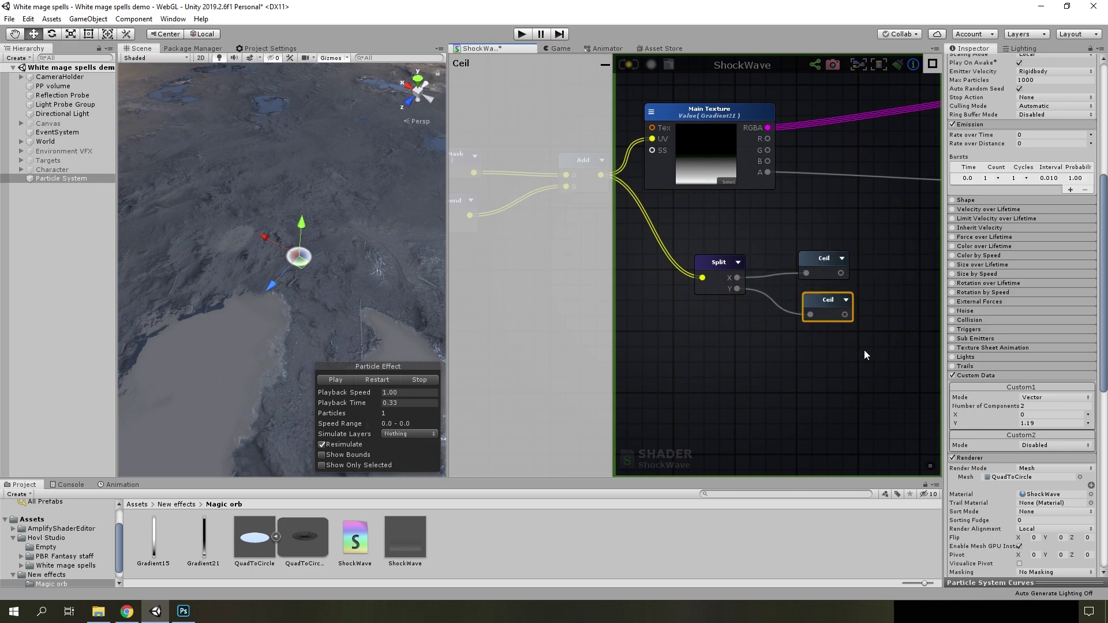
Move the Split and both Ceil nodes down-left together
scroll(748, 324, down, 4)
click(798, 338)
drag(797, 335, 715, 286)
drag(791, 296, 739, 325)
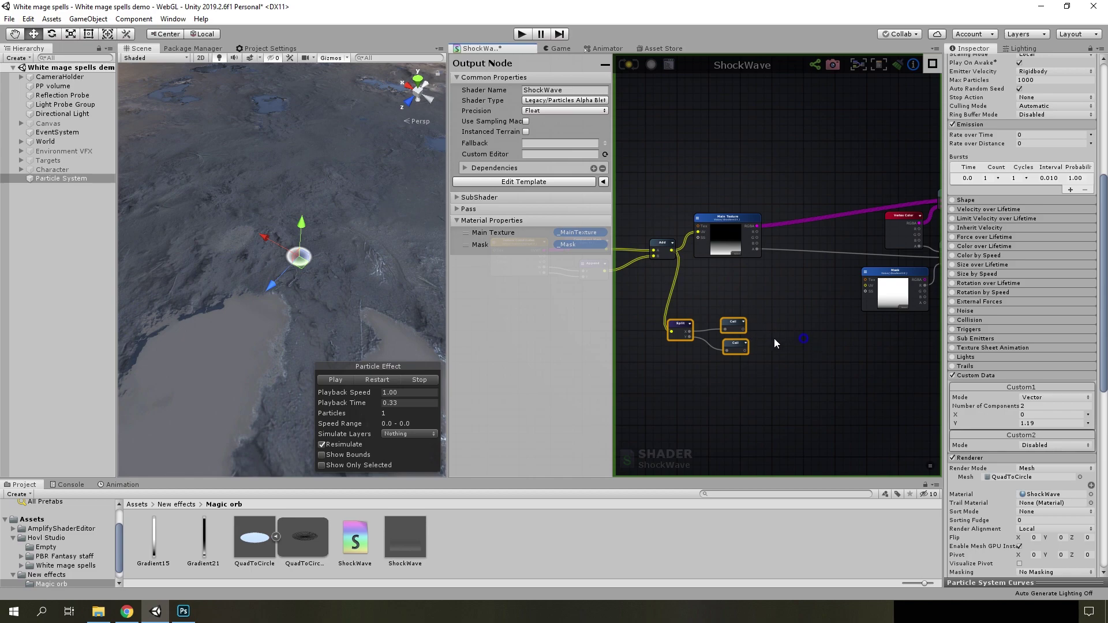
Add two stacked If nodes, the first fed by a Ceil output
scroll(774, 339, up, 3)
right_click(799, 327)
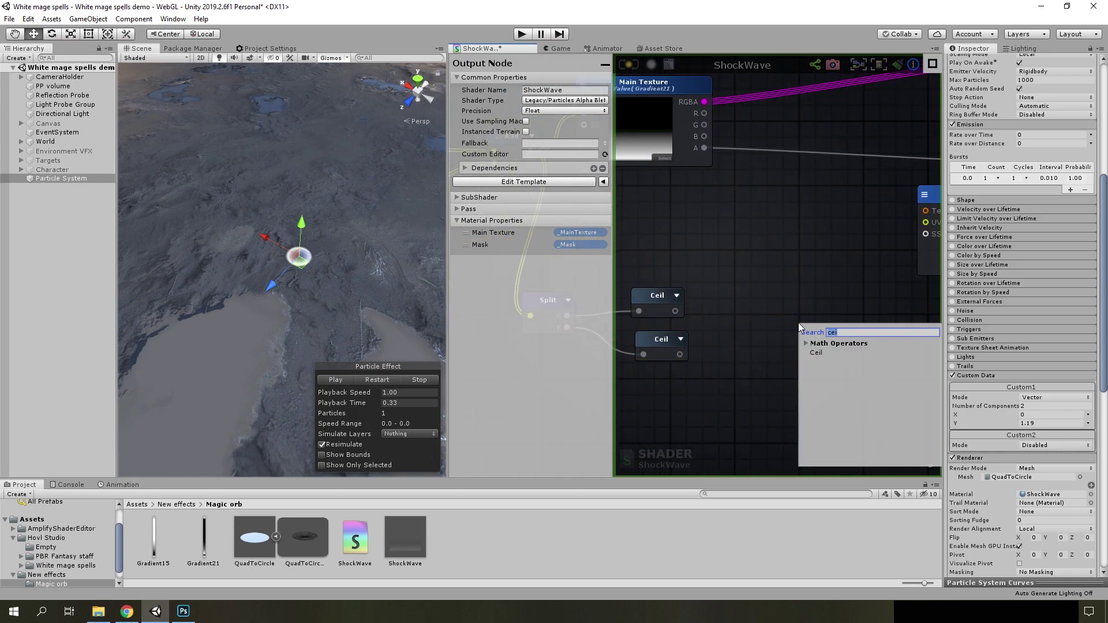
text(if)
click(822, 365)
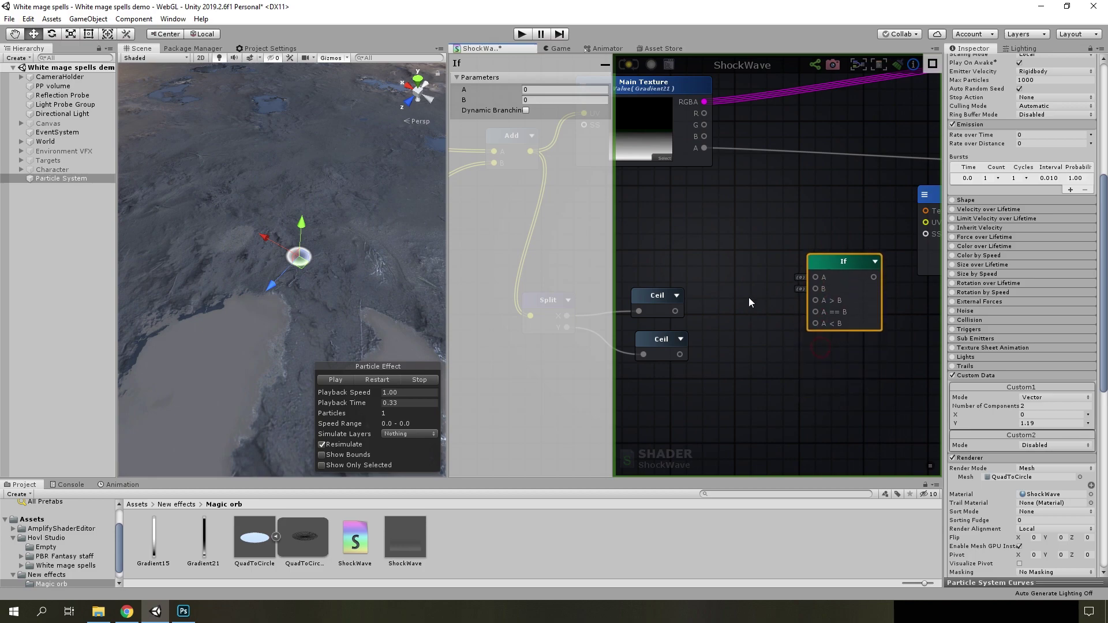
mouse_move(675, 311)
mouse_down()
mouse_move(820, 278)
mouse_move(816, 288)
mouse_up()
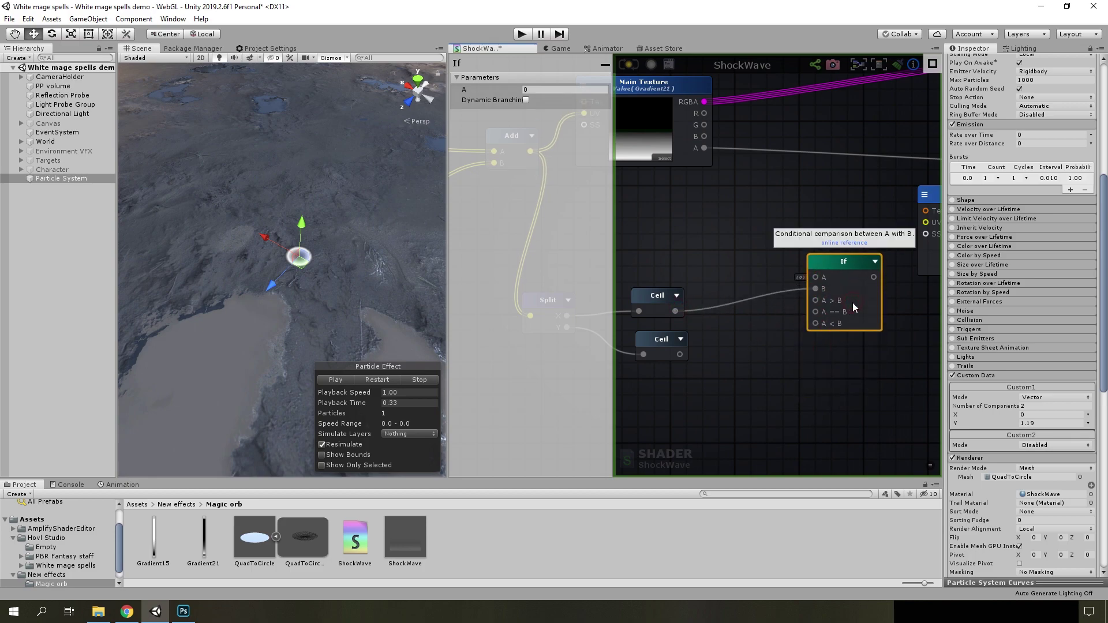
key(ctrl+d)
mouse_move(891, 335)
mouse_down()
mouse_move(845, 401)
mouse_move(825, 404)
mouse_move(845, 379)
mouse_up()
Add Float constants 0 and 1 and wire them into both If nodes' comparison inputs
right_click(721, 330)
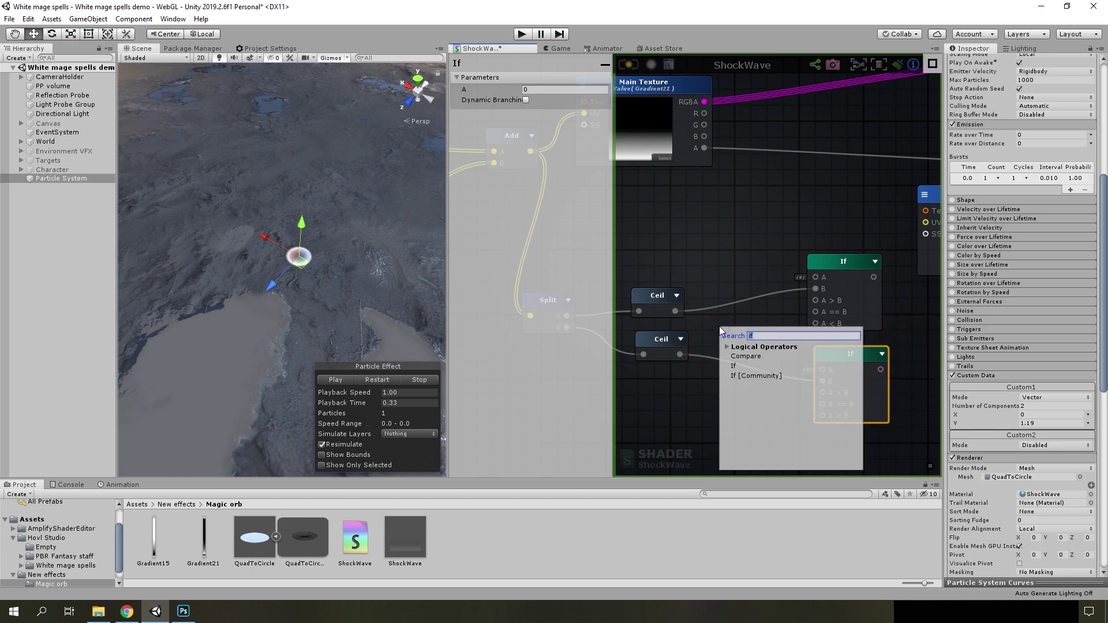
text(float)
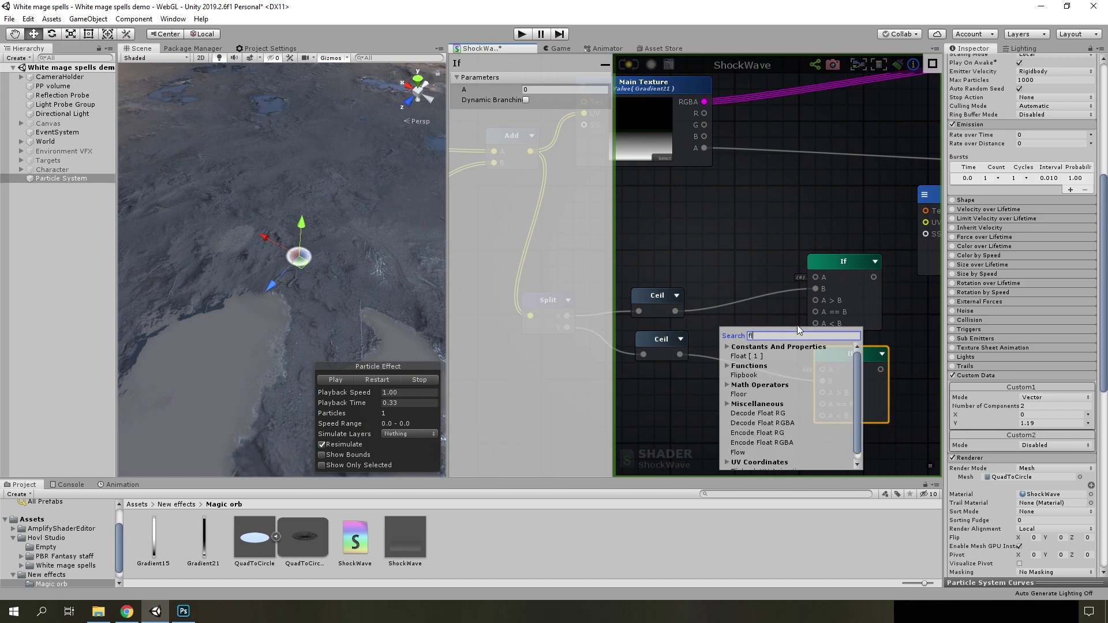
click(757, 340)
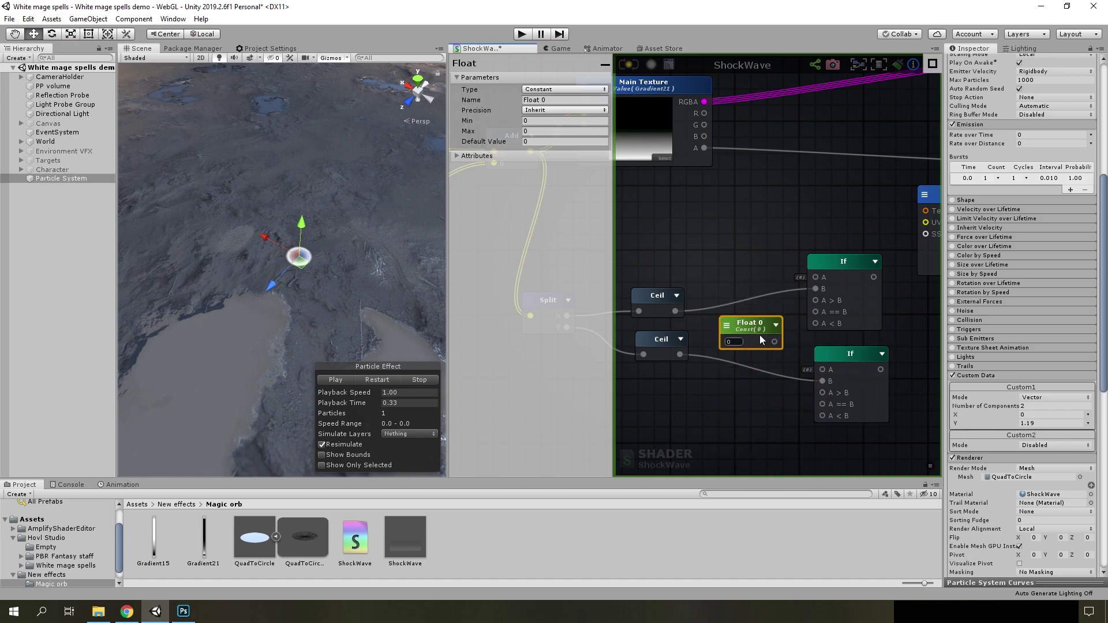
key(ctrl+d)
drag(777, 354, 744, 362)
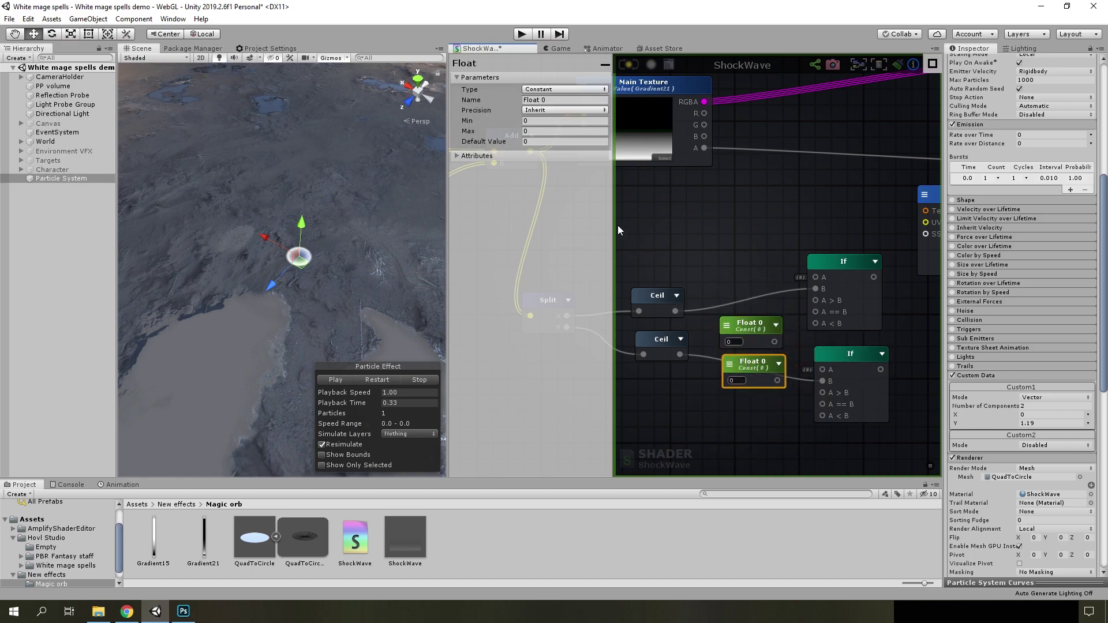
text(1)
click(738, 390)
scroll(781, 369, up, 1)
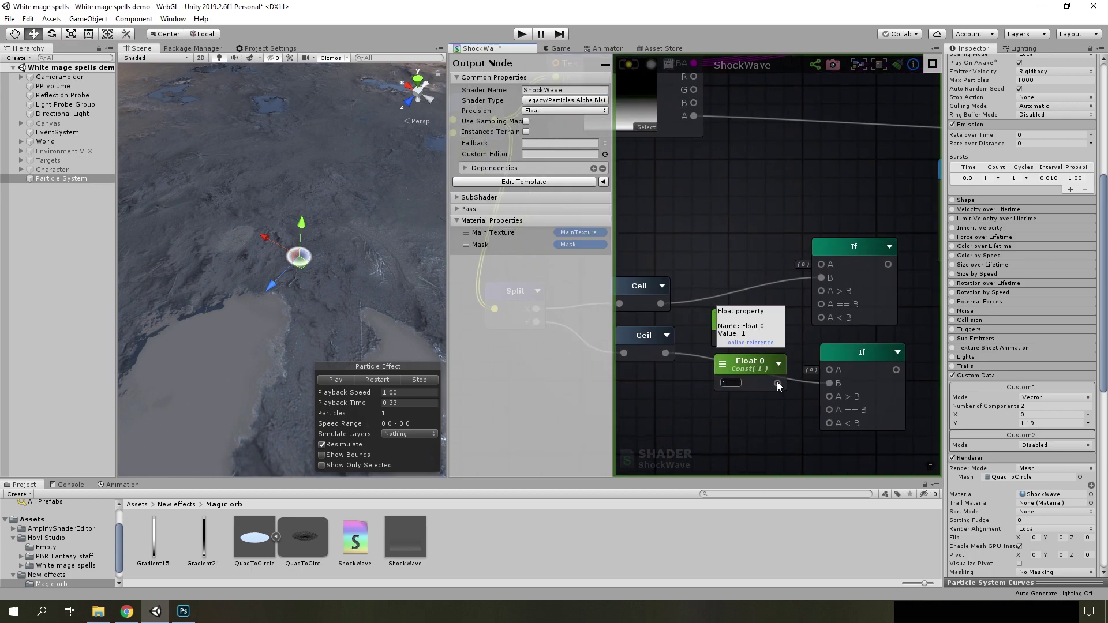
mouse_move(777, 383)
mouse_down()
mouse_move(829, 423)
mouse_move(832, 398)
mouse_up()
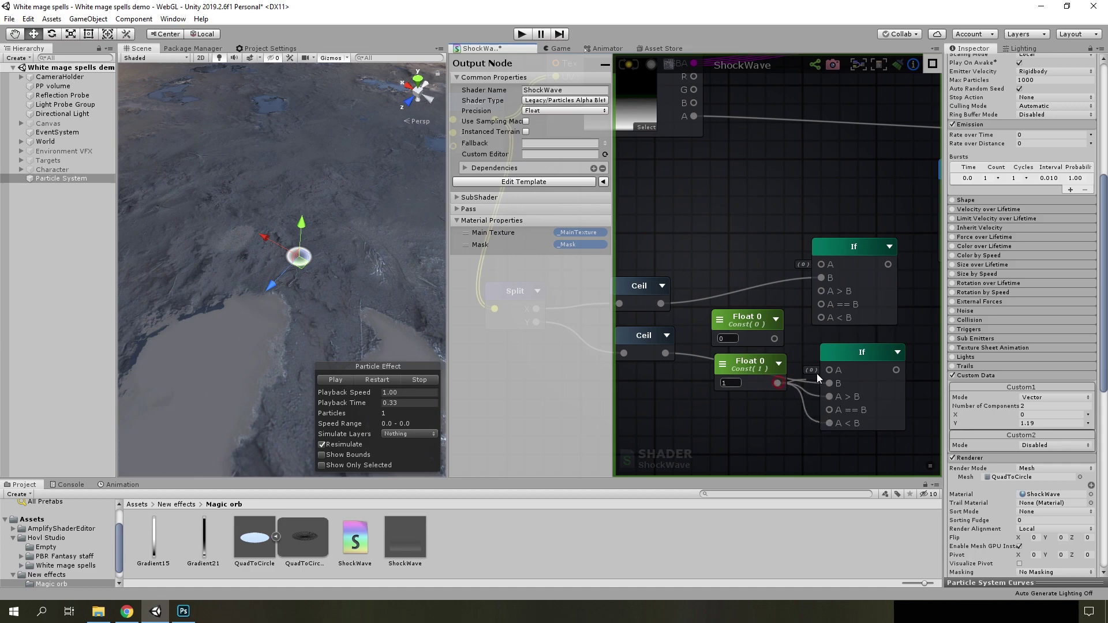
mouse_move(817, 331)
mouse_down()
mouse_move(821, 289)
mouse_move(779, 334)
mouse_up()
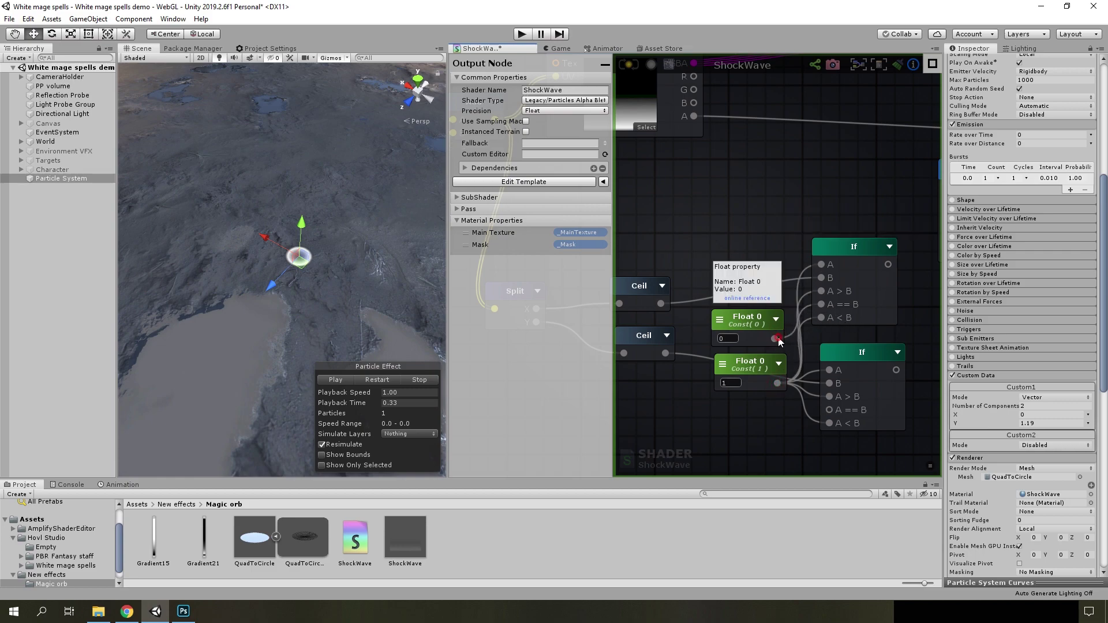
mouse_move(774, 338)
mouse_down()
mouse_move(829, 408)
mouse_move(722, 284)
mouse_up()
Combine the upper and lower If outputs in a Max node
scroll(822, 397, down, 2)
scroll(855, 375, down, 2)
scroll(882, 347, down, 2)
scroll(784, 324, up, 2)
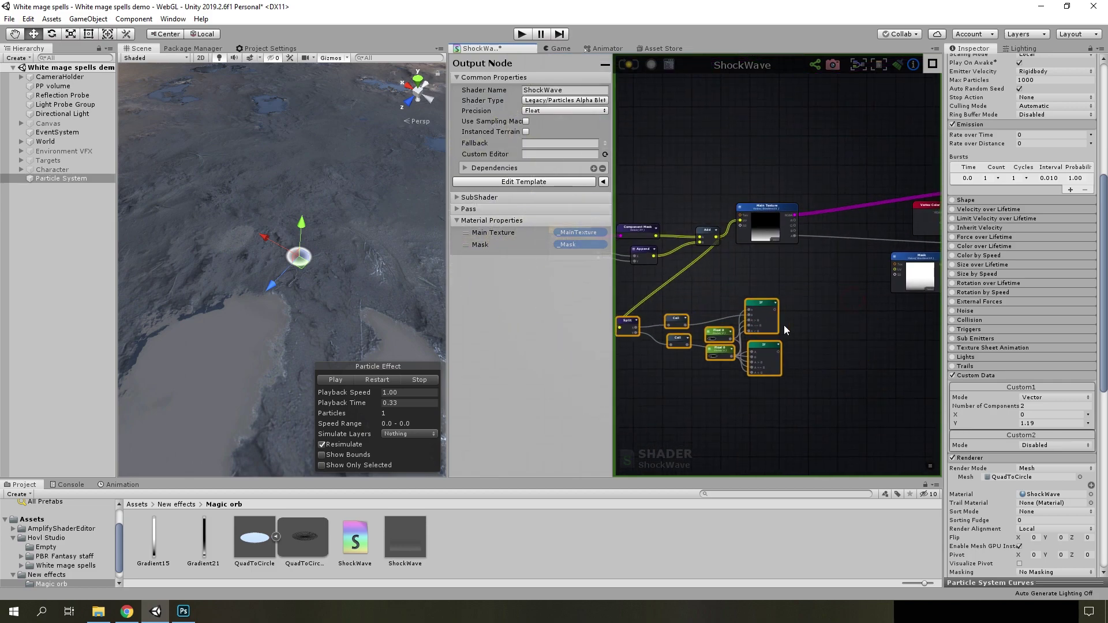
scroll(783, 325, up, 3)
right_click(786, 323)
text(ma)
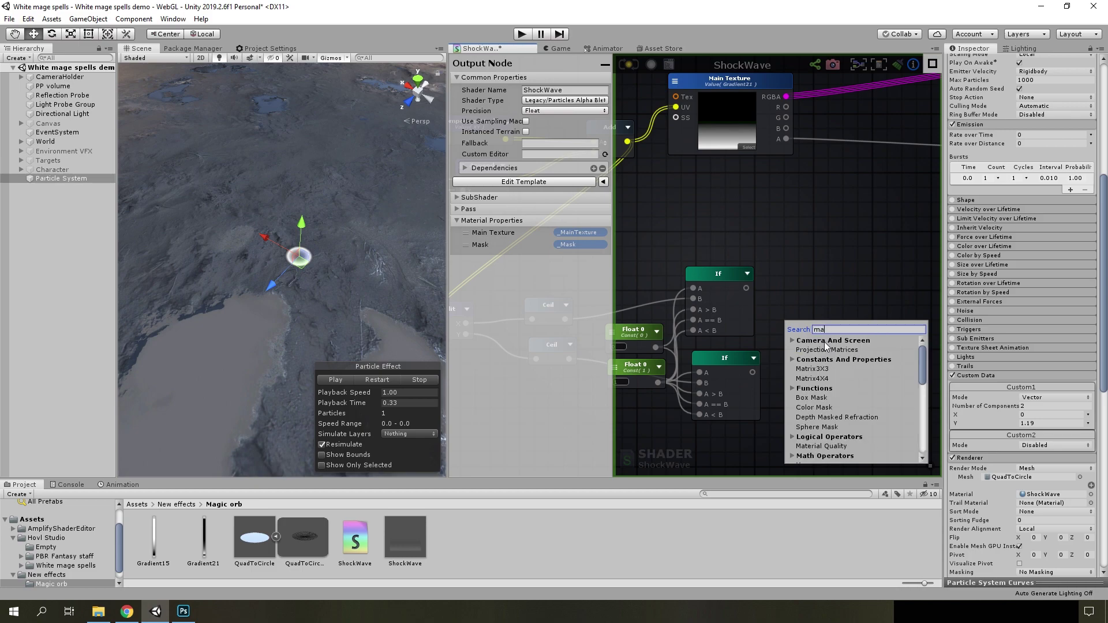
text(x)
click(835, 352)
drag(757, 295, 778, 311)
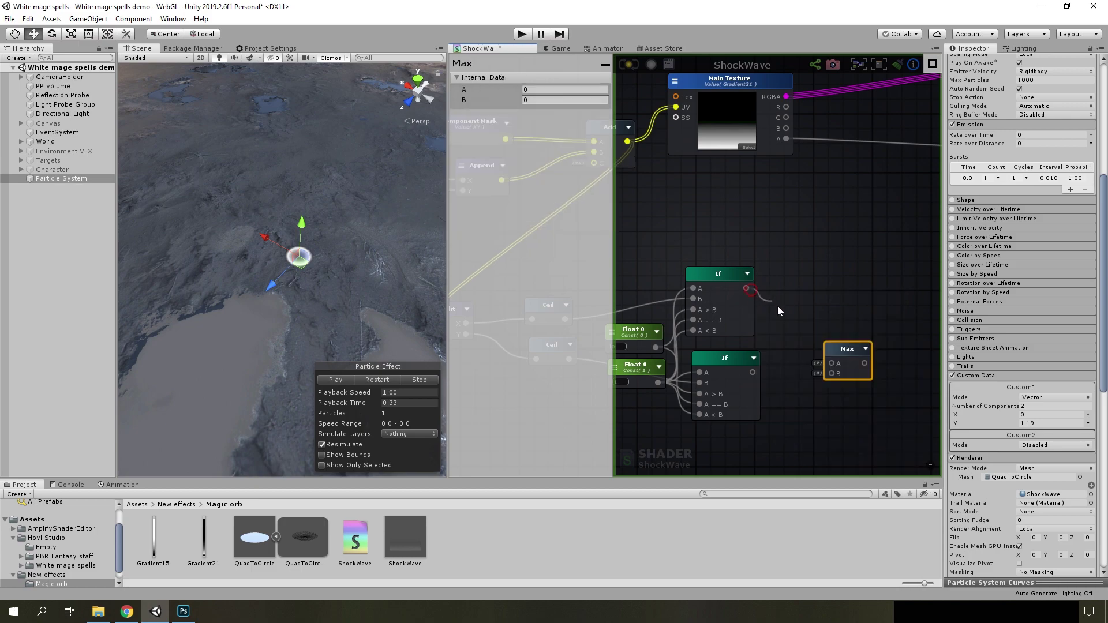
drag(836, 366, 835, 366)
mouse_move(755, 371)
mouse_down()
mouse_move(746, 370)
mouse_move(833, 374)
mouse_up()
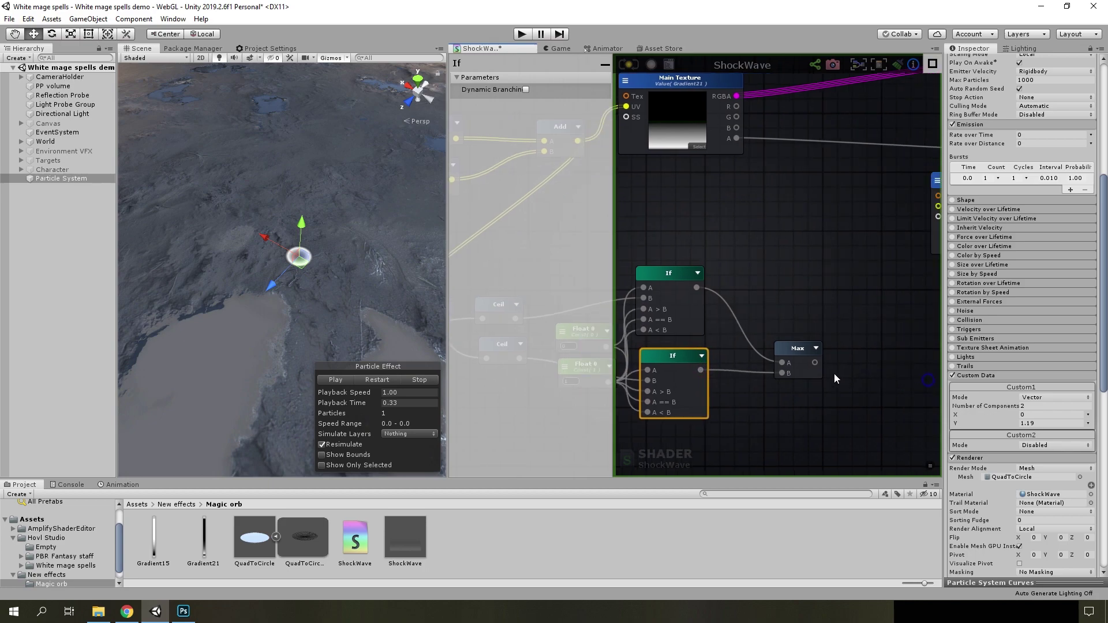
Pass the Max result through a One Minus node into the Multiply's D input
right_click(835, 369)
text(one)
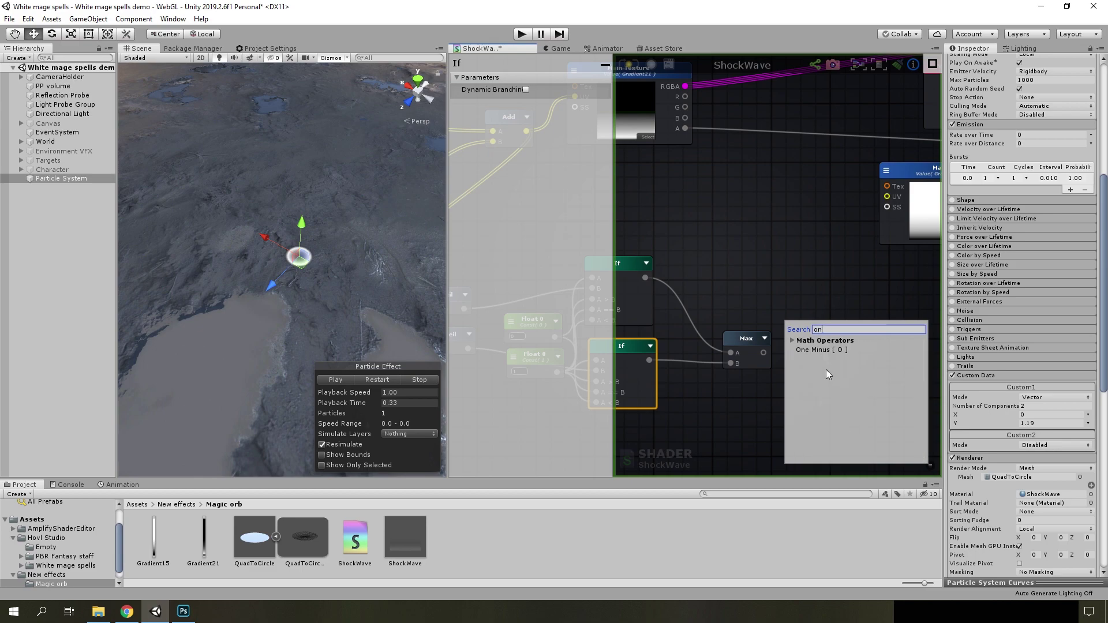
click(819, 353)
click(860, 374)
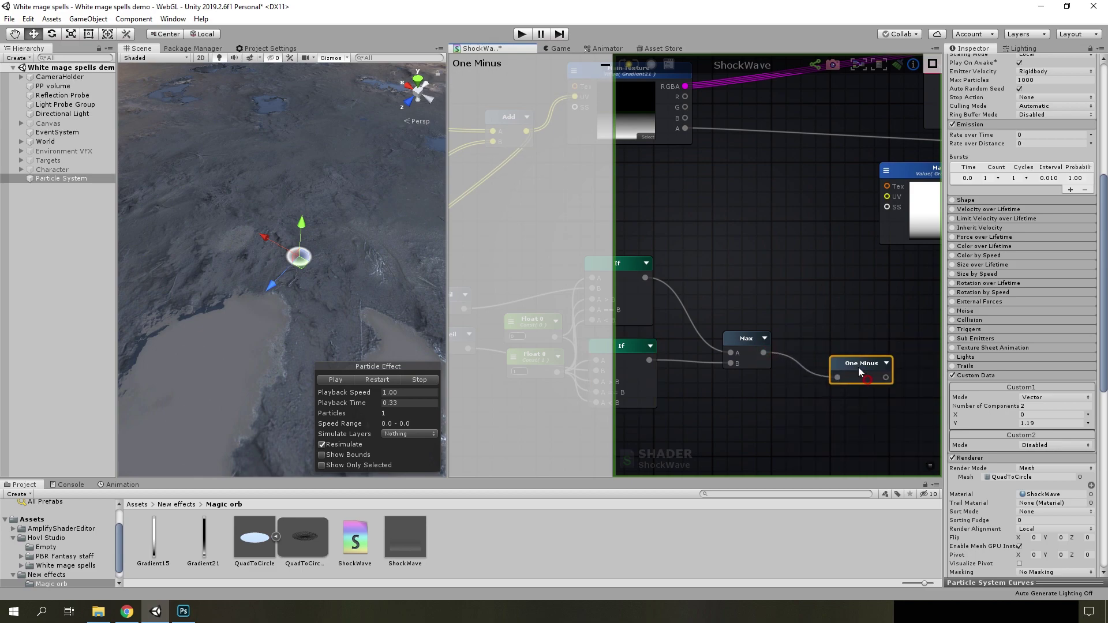
scroll(854, 352, down, 3)
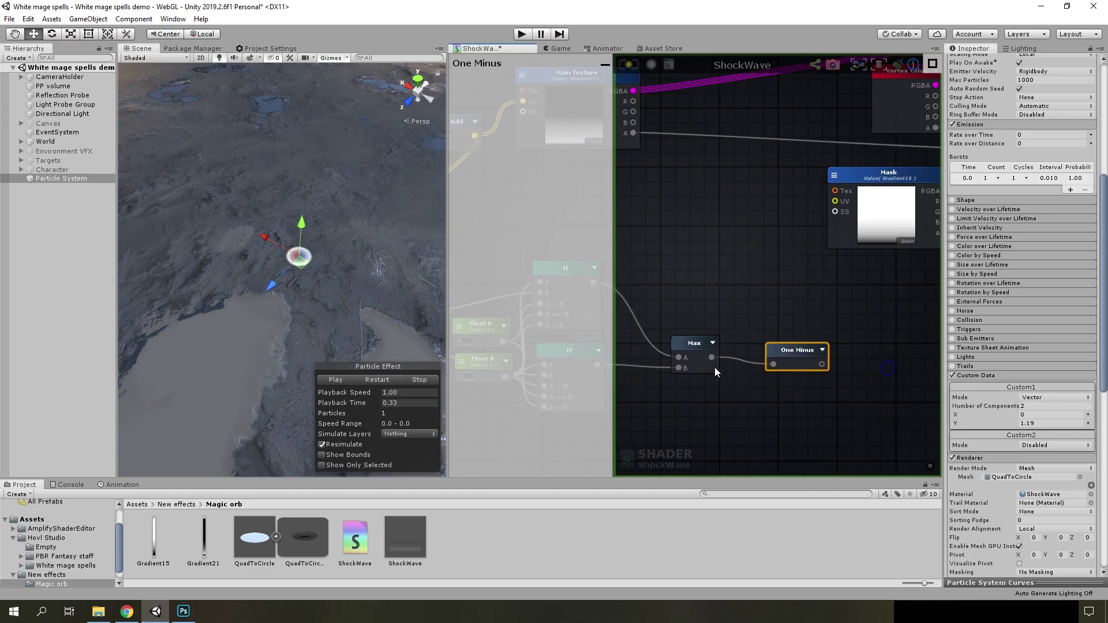
scroll(718, 354, up, 2)
scroll(718, 354, up, 1)
drag(644, 395, 797, 200)
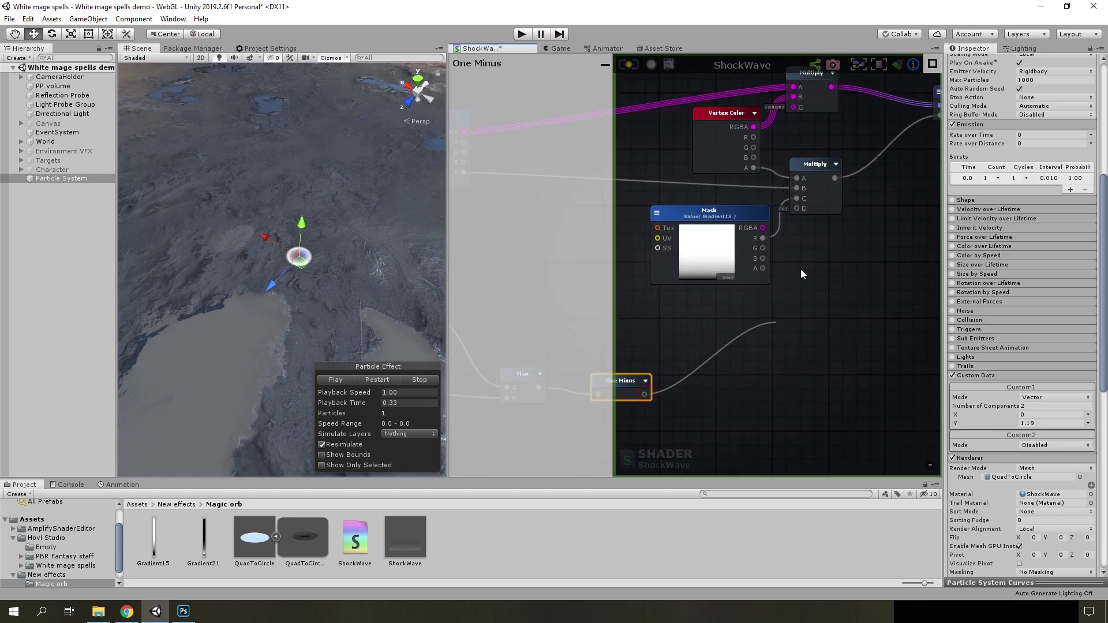
double_click(714, 321)
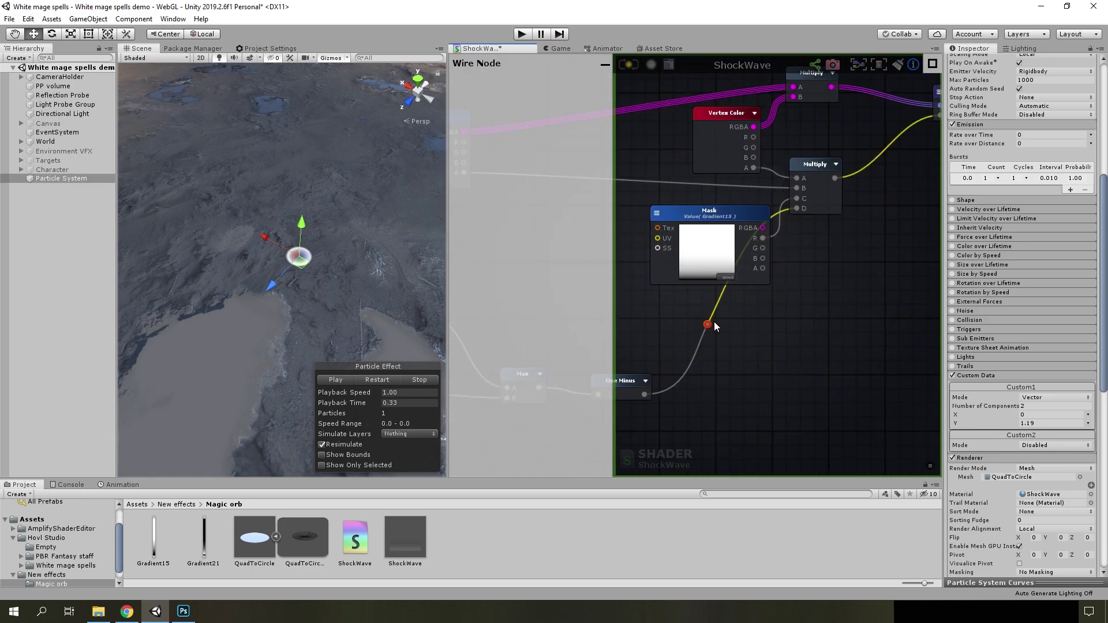
drag(715, 321, 775, 286)
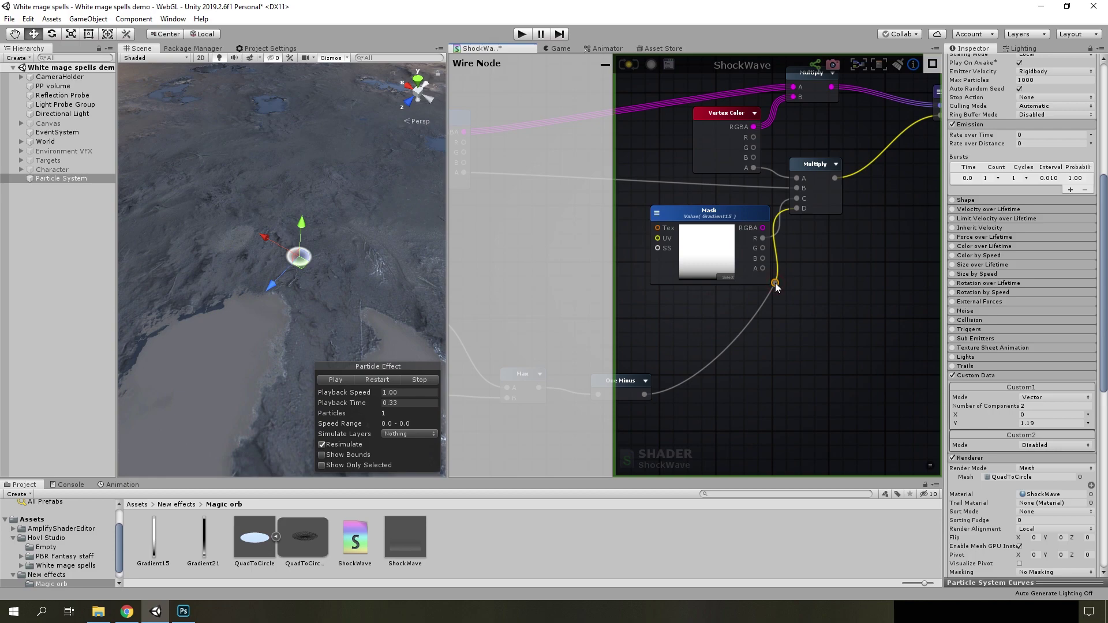
key(Delete)
Save the ShockWave shader and start lowering the particle's Custom1 Y value
scroll(833, 343, down, 3)
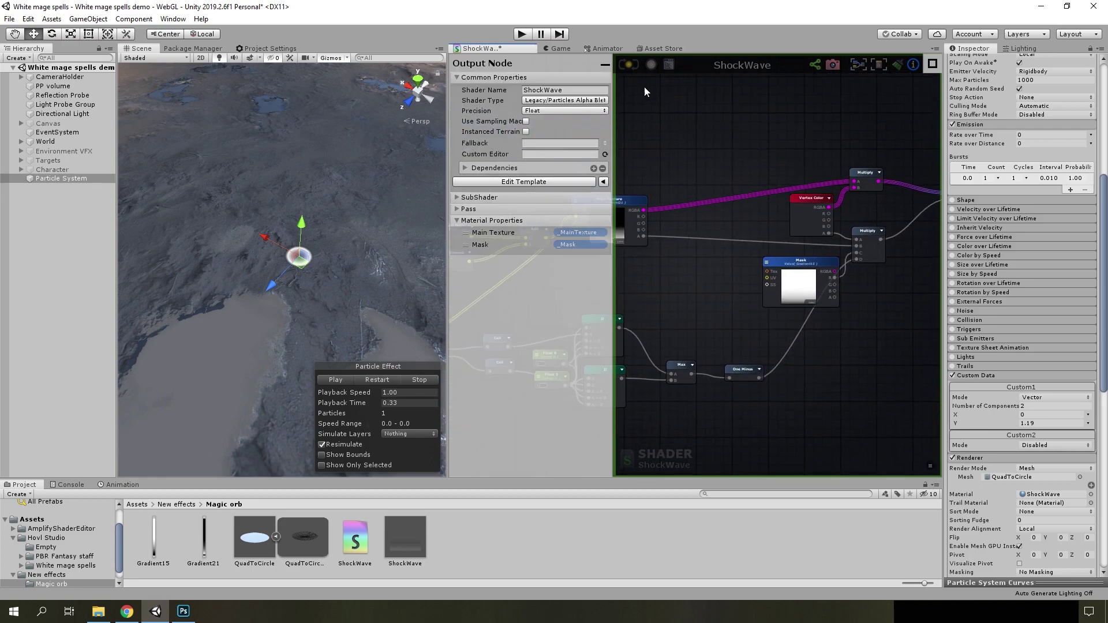
click(629, 64)
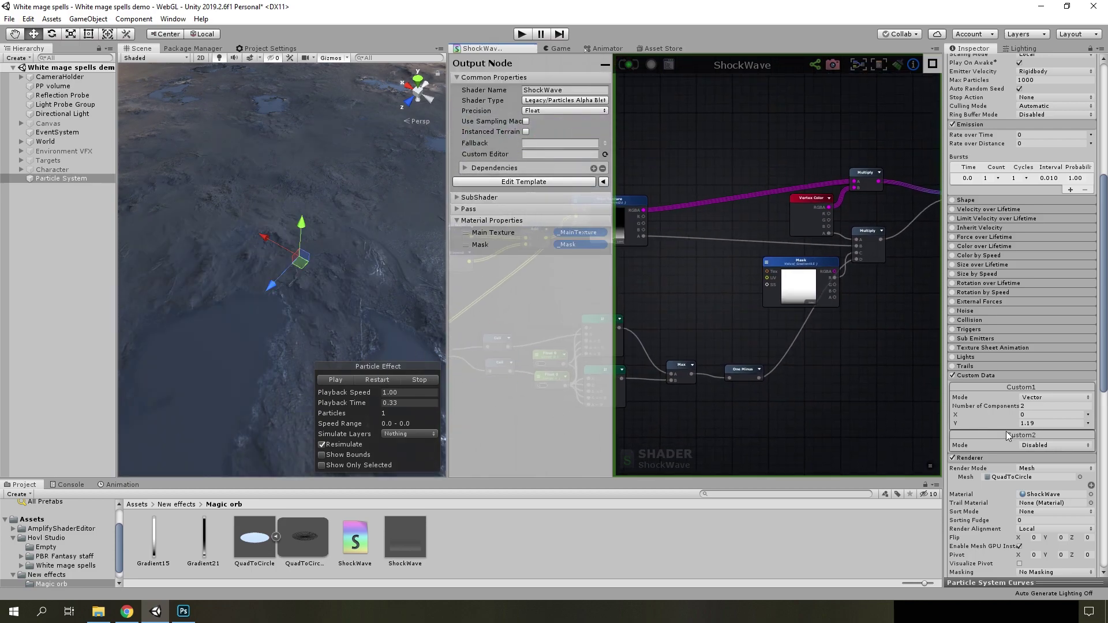
drag(1014, 426, 999, 427)
scroll(793, 416, down, 3)
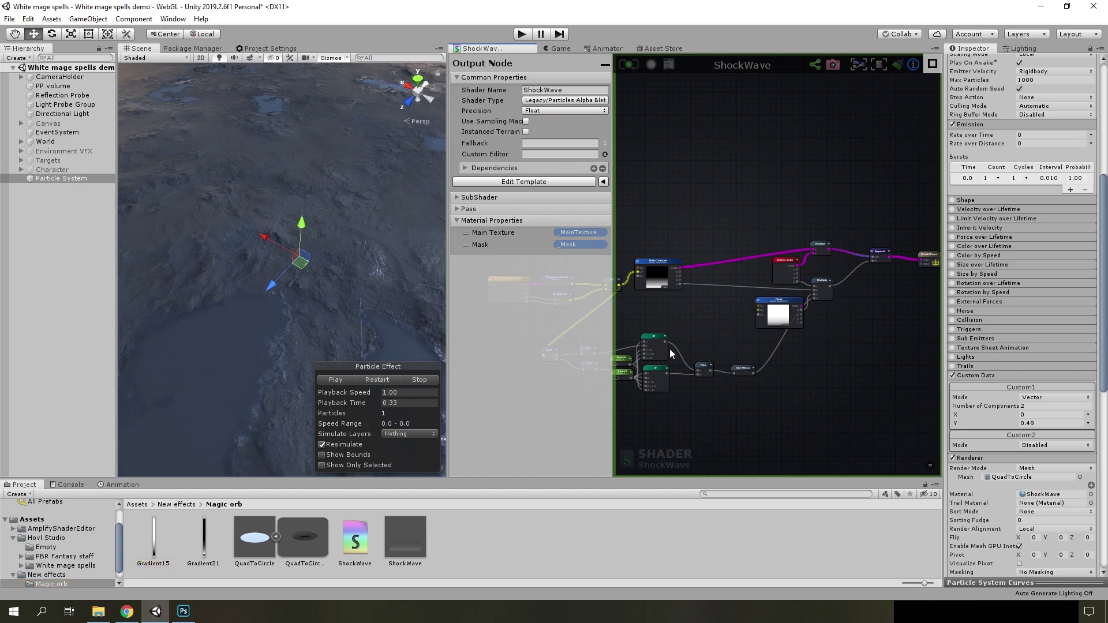
Drag Custom1 Y negative to -0.12 so the shockwave ring shows in the Scene view
scroll(670, 348, up, 3)
middle_drag(669, 349, 805, 413)
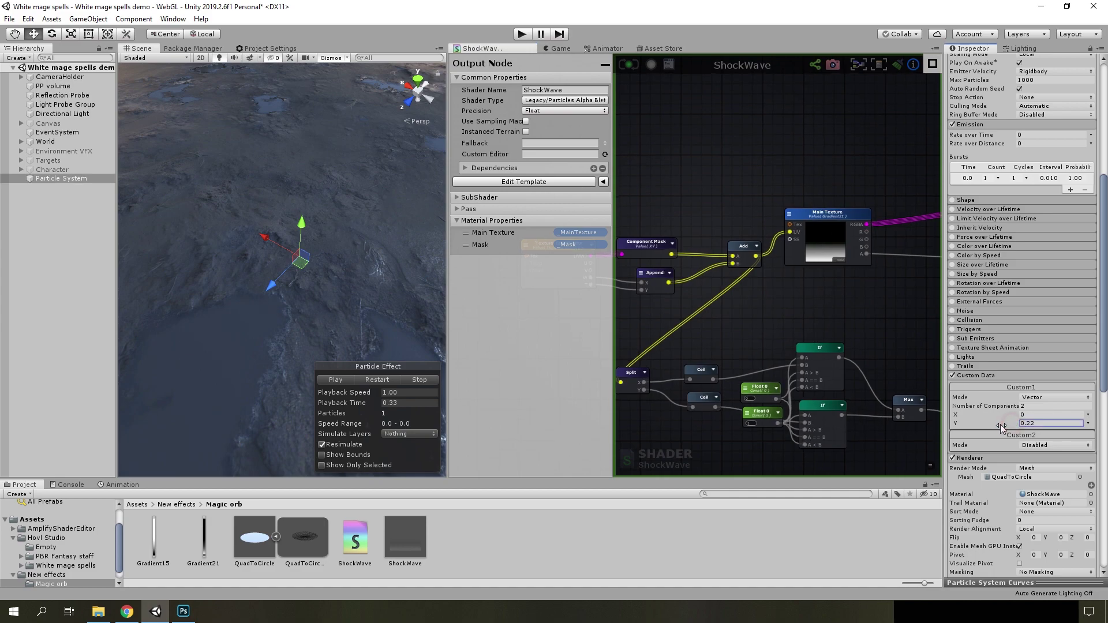
mouse_move(1007, 427)
mouse_down()
mouse_move(975, 426)
mouse_move(994, 428)
mouse_up()
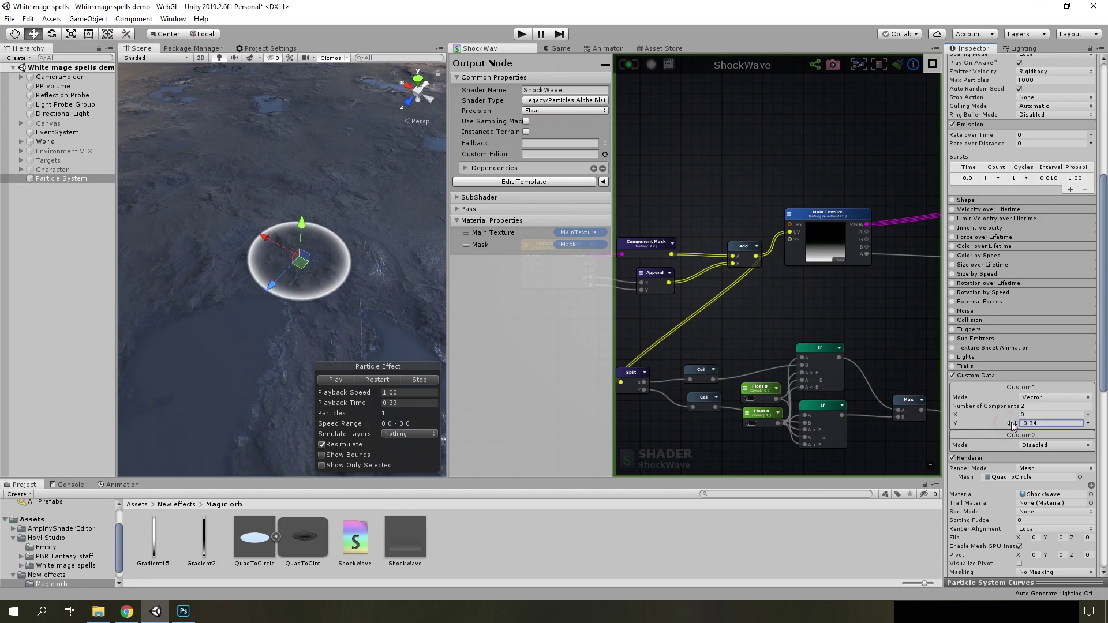
mouse_move(1008, 426)
mouse_down()
mouse_move(1024, 425)
mouse_move(994, 434)
mouse_move(1004, 433)
mouse_up()
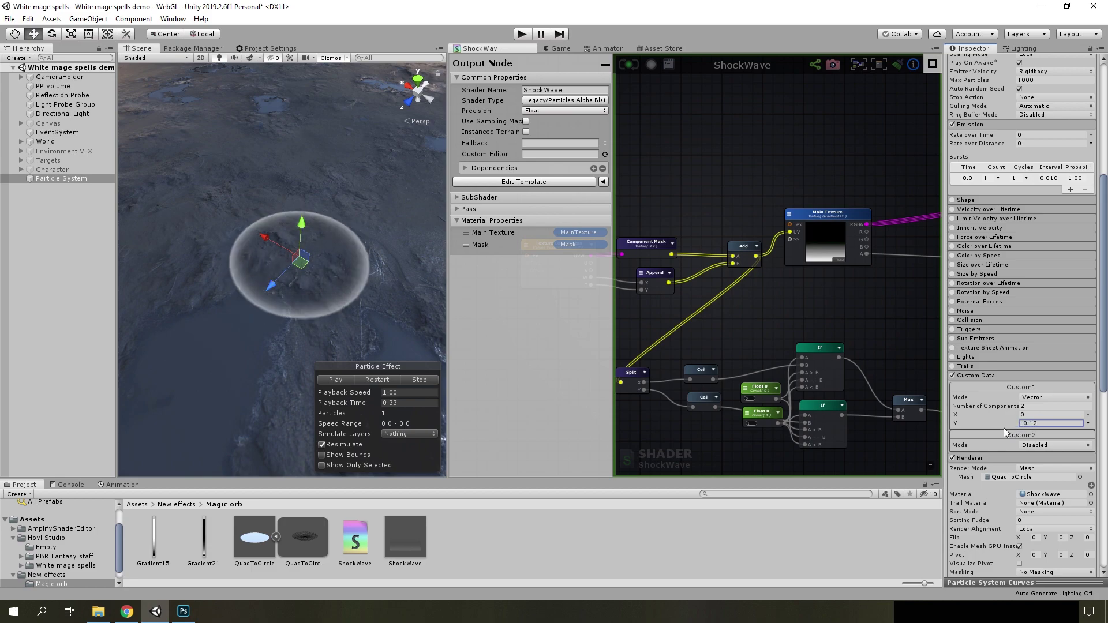
scroll(1003, 427, down, 3)
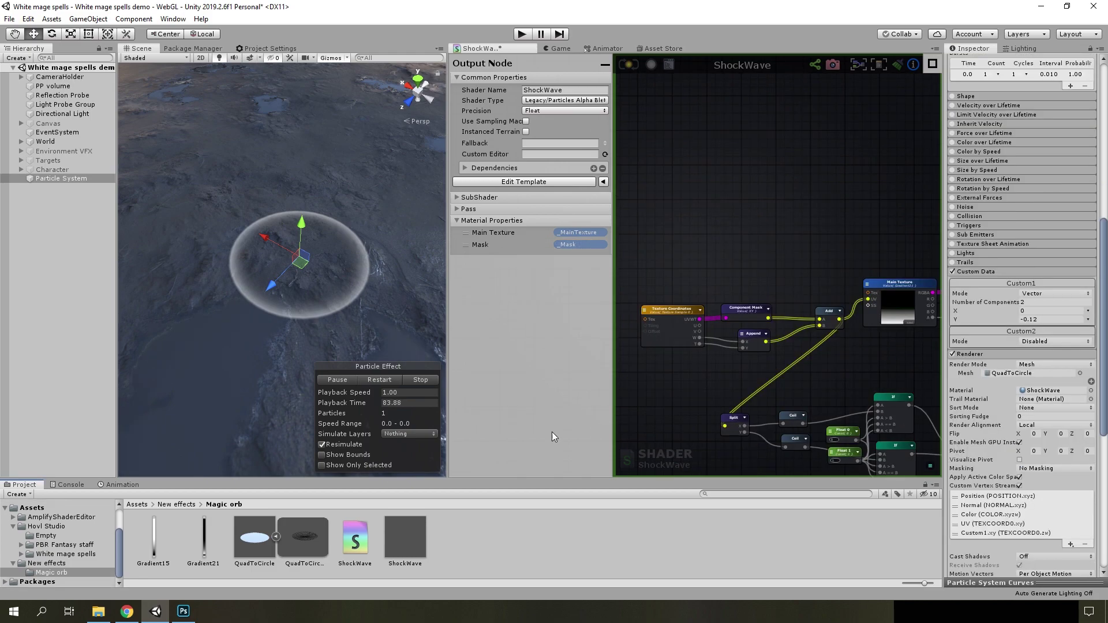
Switch Custom1 Y to a curve and lower a flat curve preset
click(277, 538)
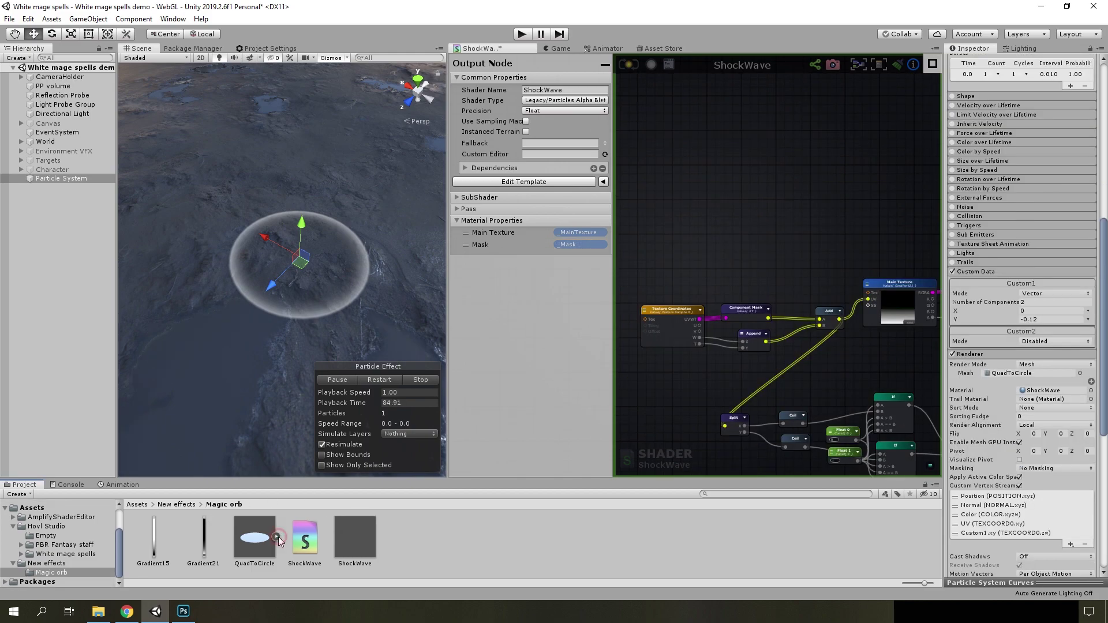
click(1088, 320)
click(1021, 343)
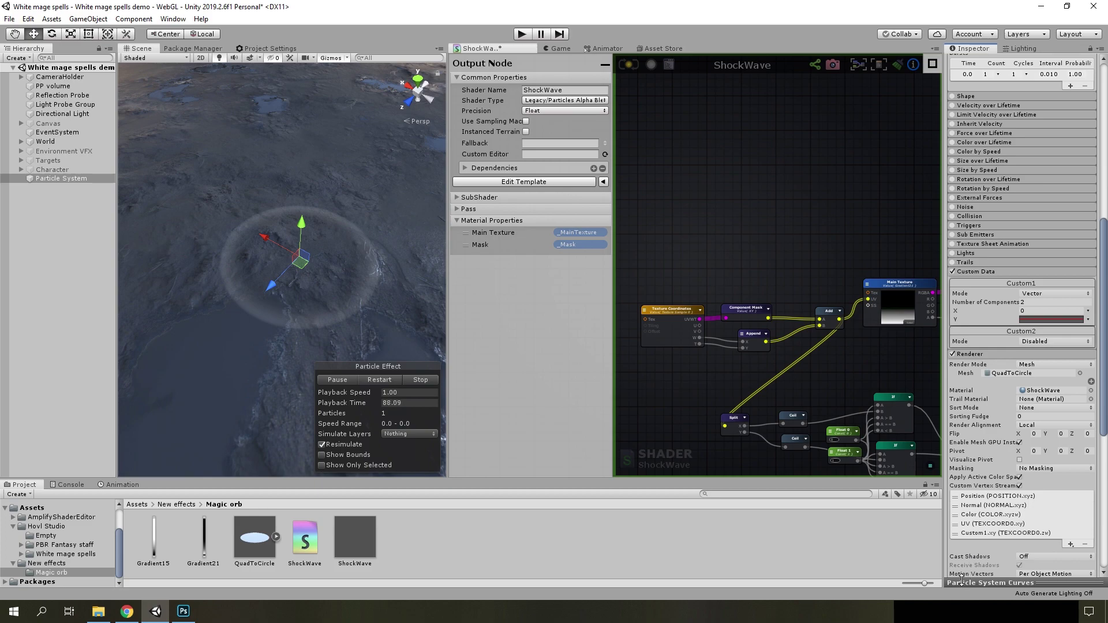
drag(961, 579, 993, 489)
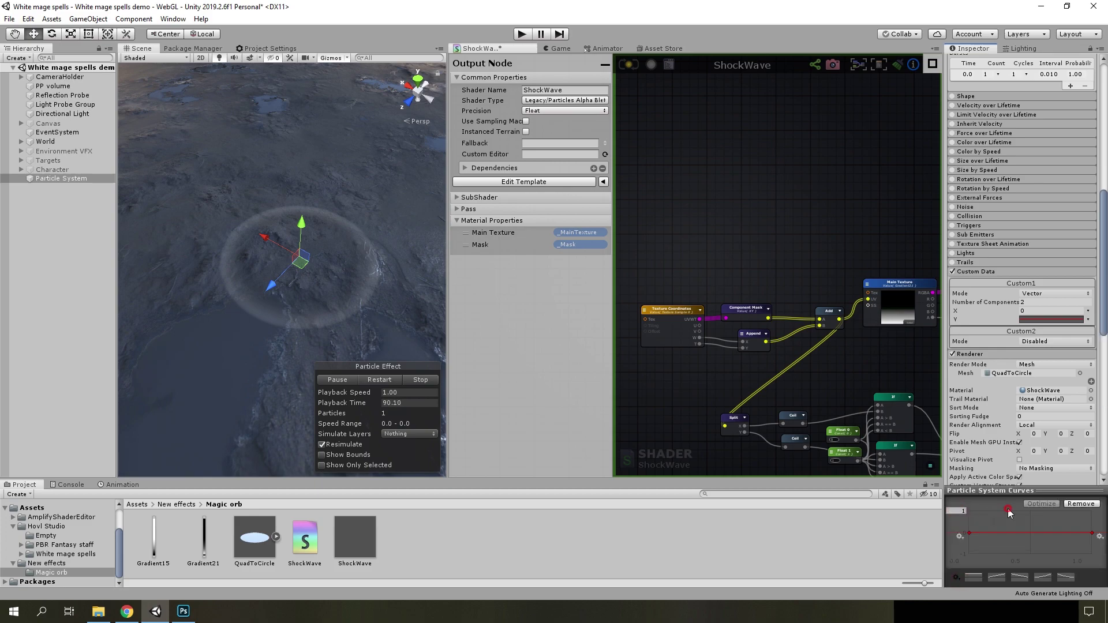
click(973, 577)
mouse_move(998, 512)
mouse_down()
mouse_move(999, 533)
mouse_move(969, 555)
mouse_up()
Scroll to the Renderer settings showing the Custom1.xy vertex stream
scroll(1060, 332, up, 3)
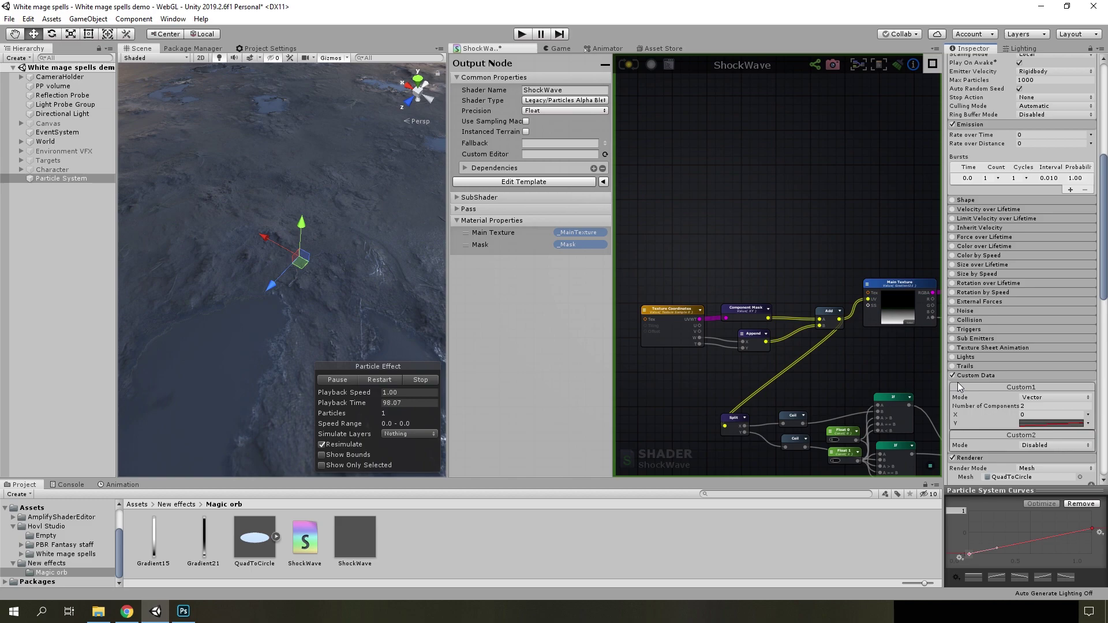
scroll(1062, 321, up, 8)
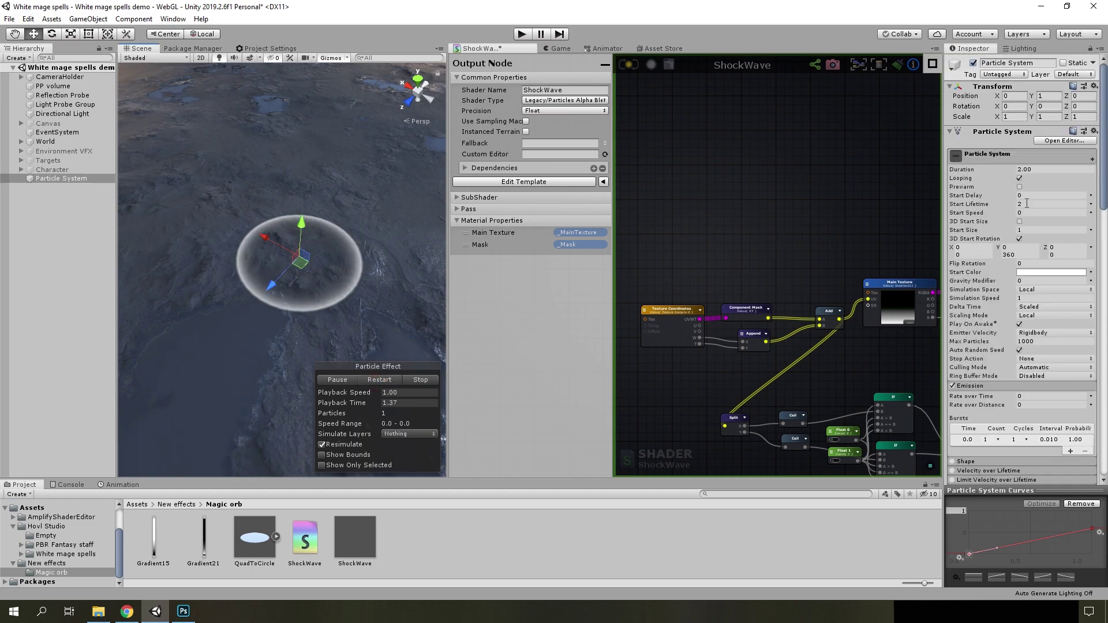
click(1030, 170)
text(1)
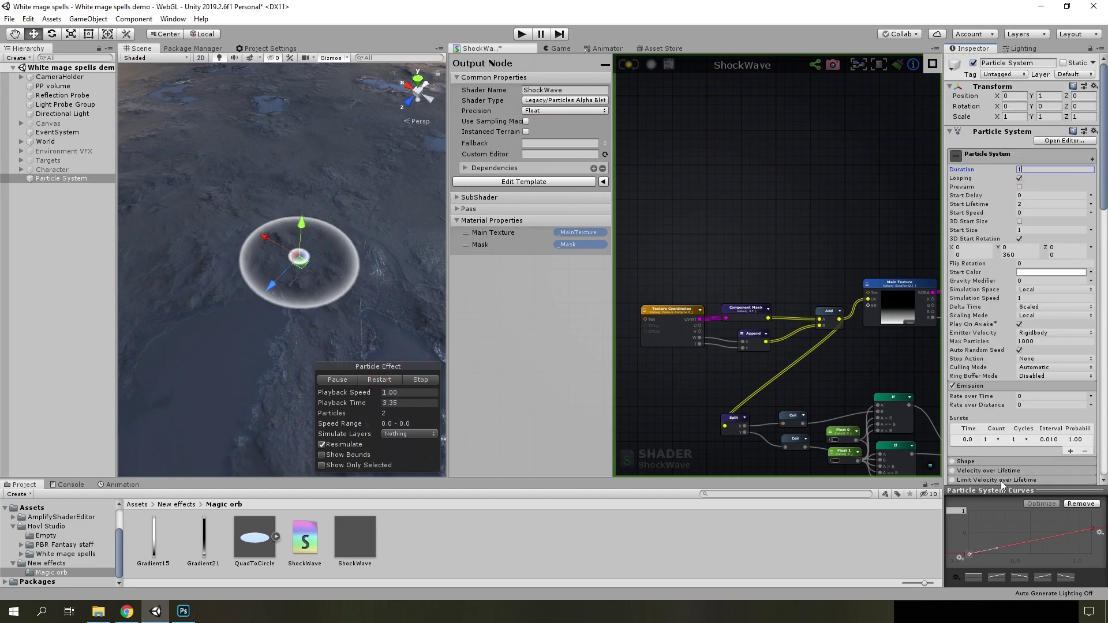
scroll(1037, 469, down, 10)
drag(1003, 488, 1003, 580)
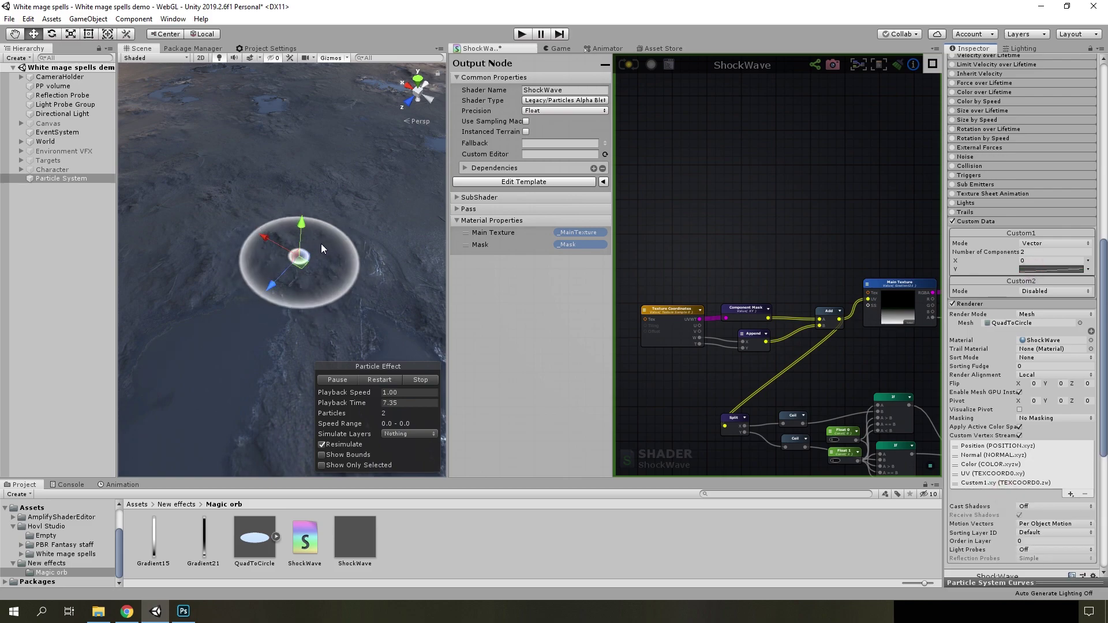
scroll(719, 209, down, 1)
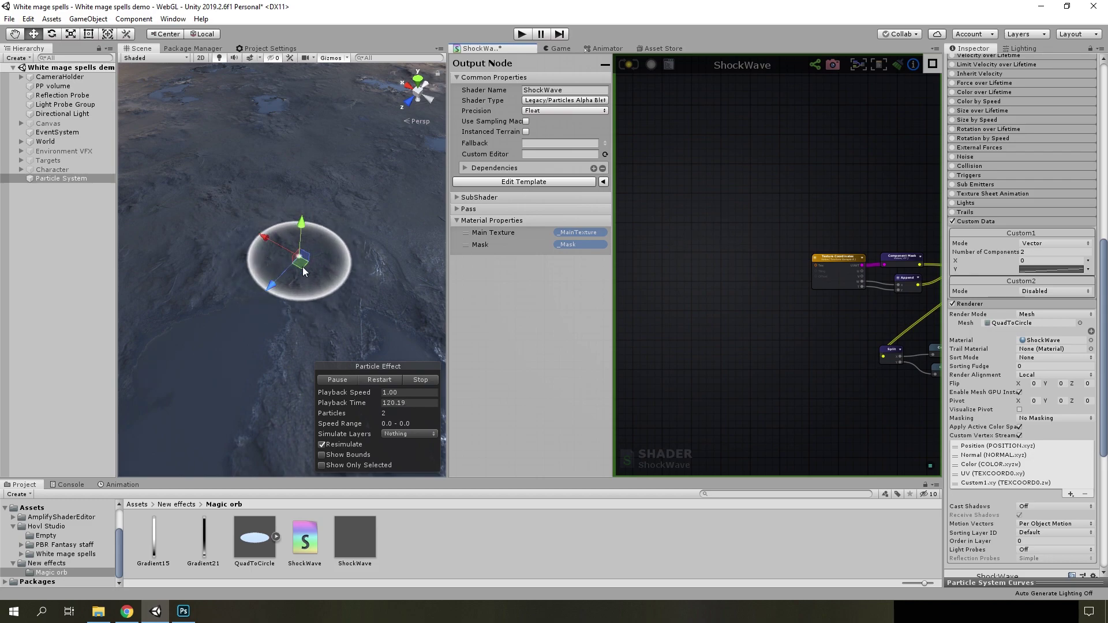
Add a Vector4 node, Vector 0, set as an exposed material property
middle_drag(733, 254, 725, 296)
right_click(696, 232)
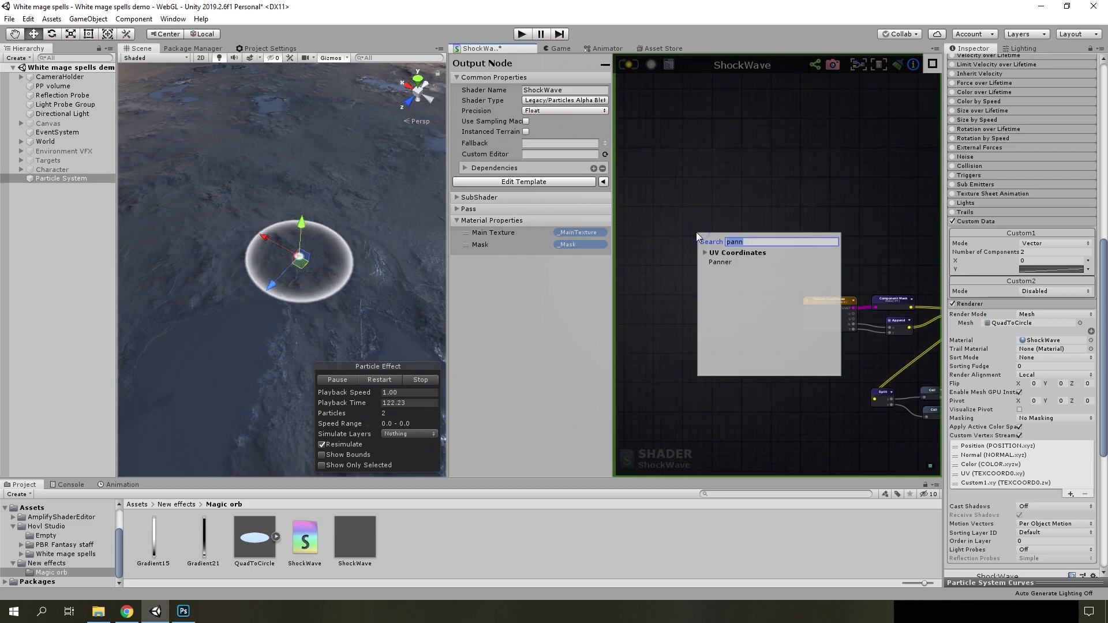
text(vec)
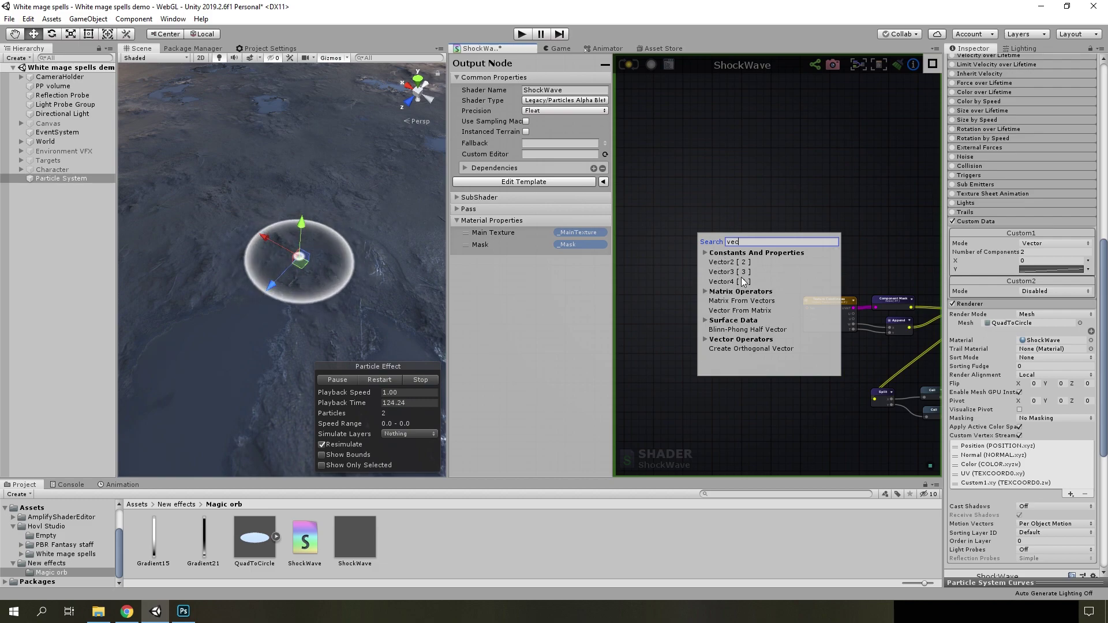
click(729, 281)
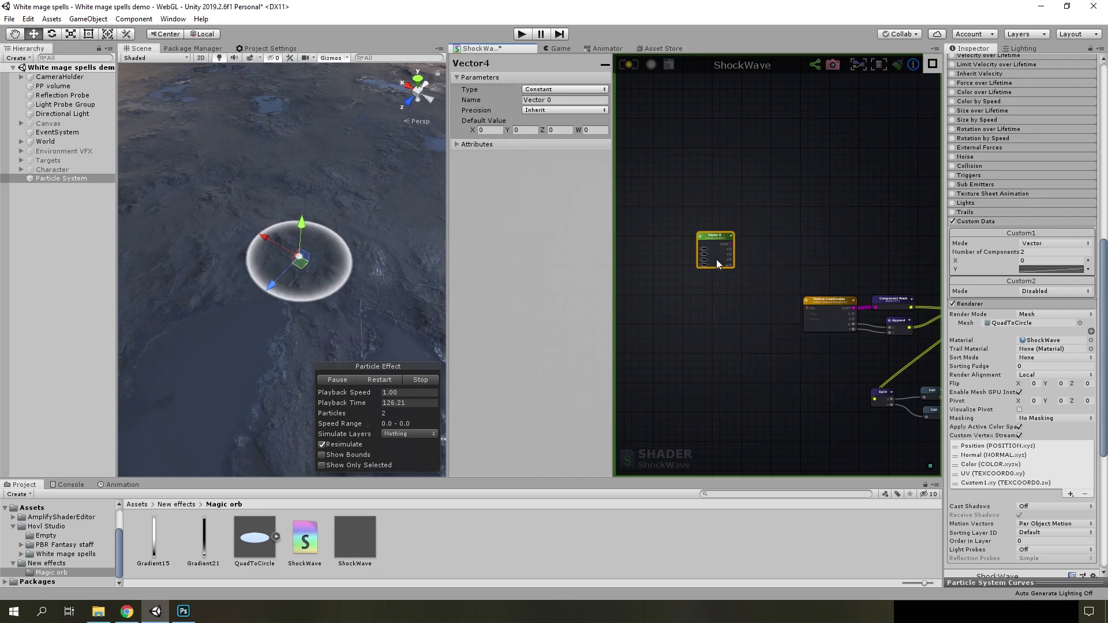
key(ctrl+v)
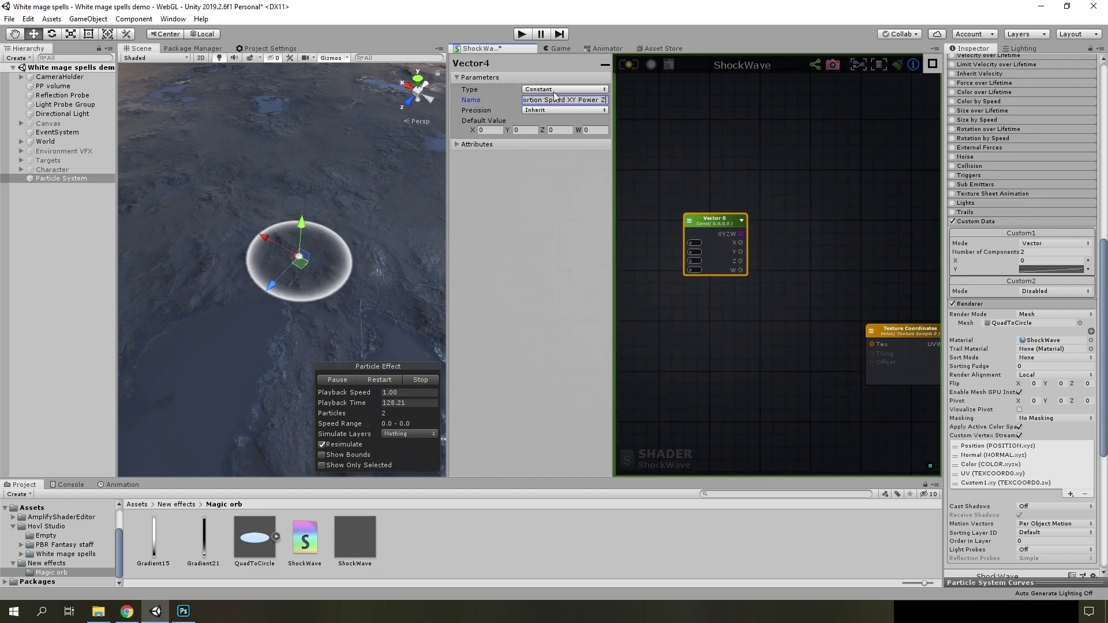
click(564, 89)
click(554, 113)
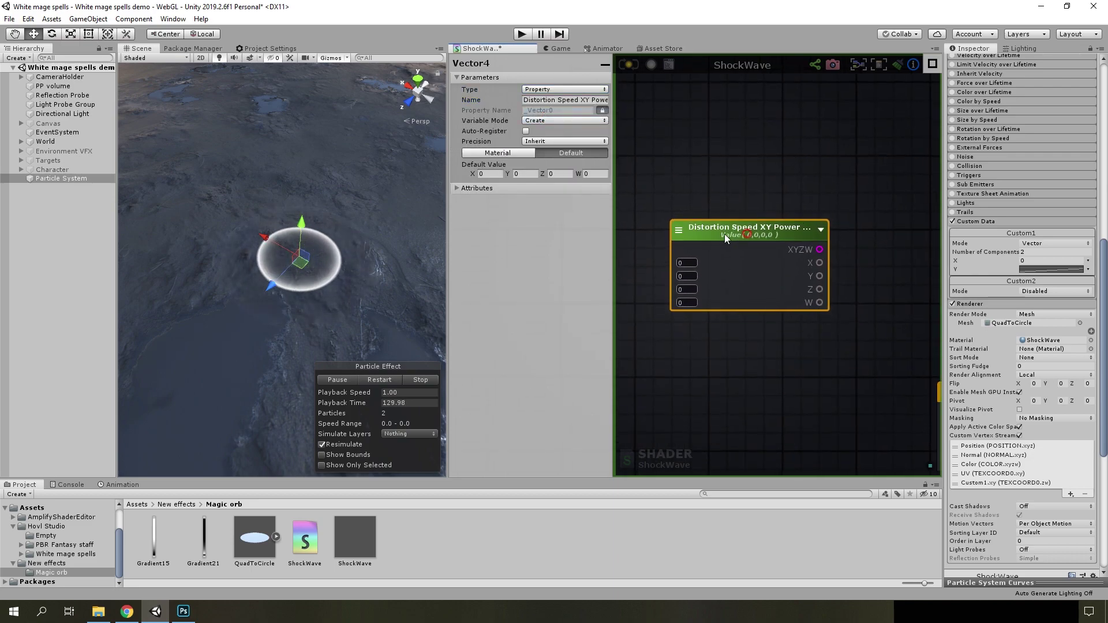
scroll(762, 255, up, 2)
Add a Vector2 Append node fed by Vector 0's X
right_click(746, 248)
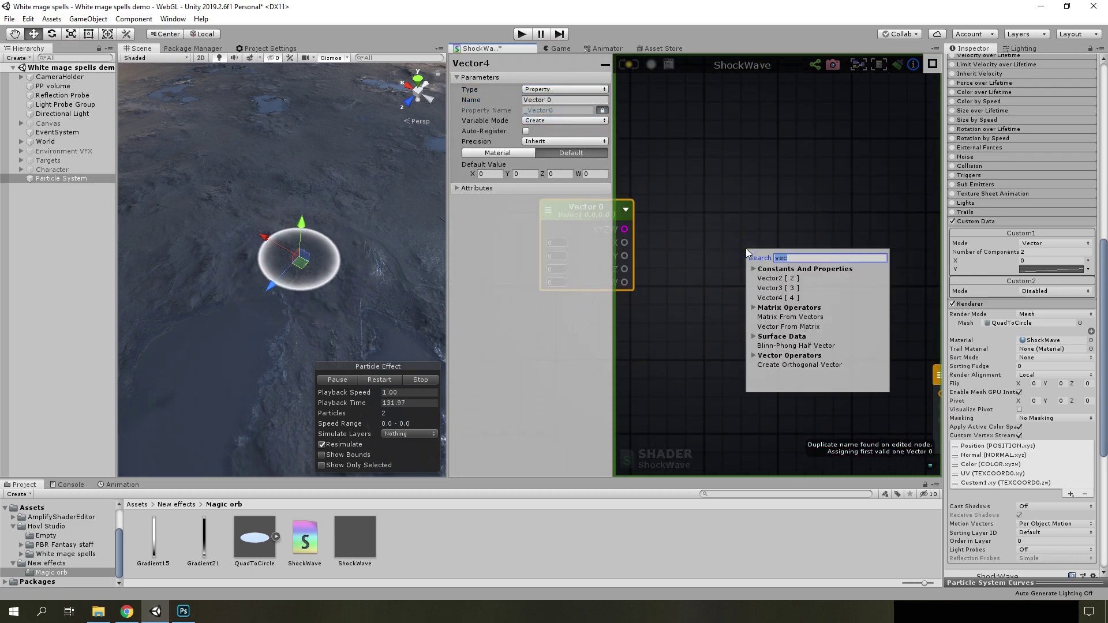
text(ap)
key(Return)
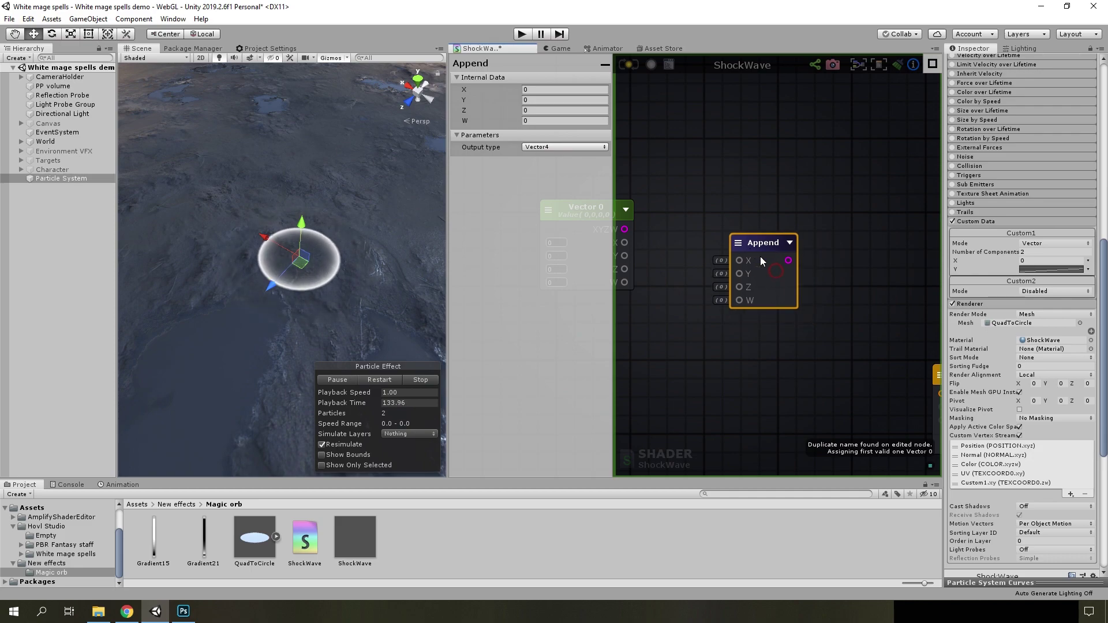
click(542, 147)
click(543, 157)
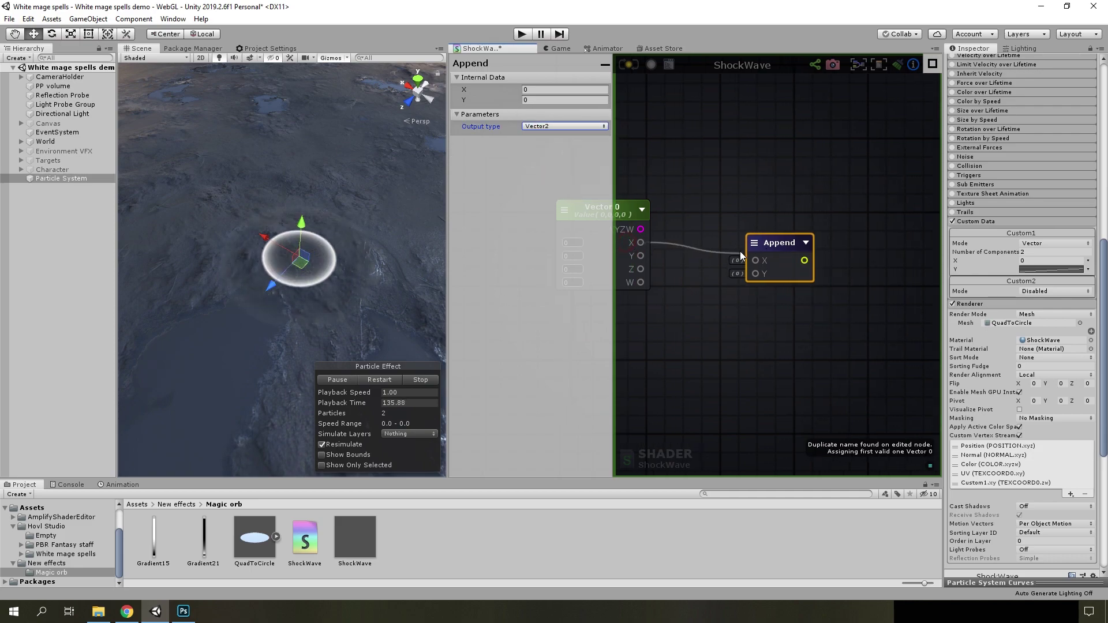
mouse_move(740, 260)
mouse_down()
mouse_move(635, 250)
mouse_move(755, 273)
mouse_move(725, 247)
mouse_up()
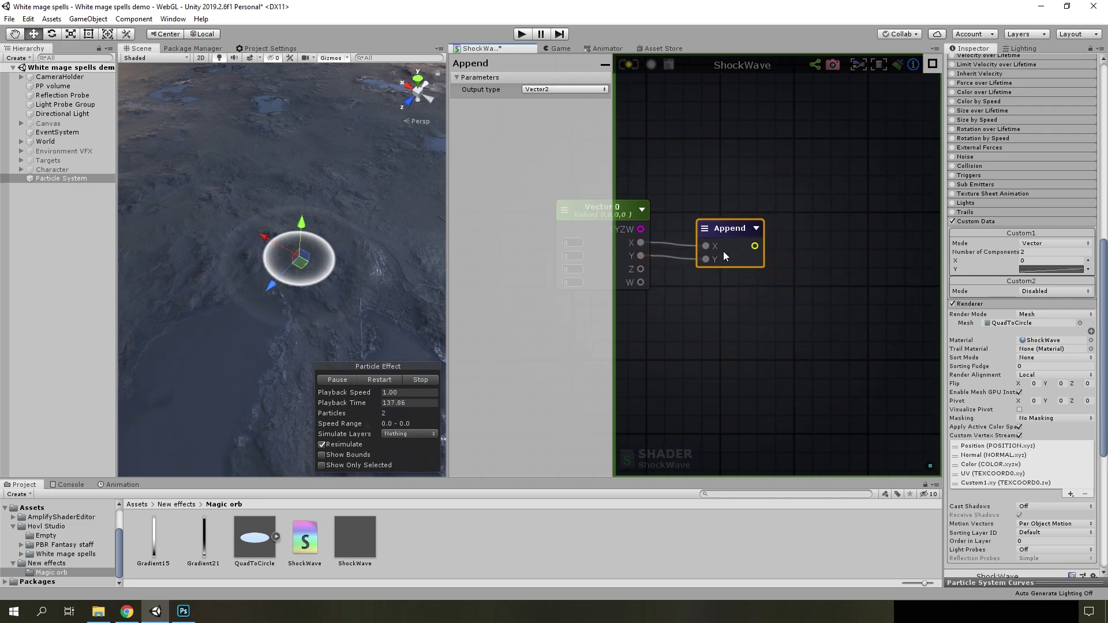
Add a Panner node with the Append output driving its speed
right_click(771, 280)
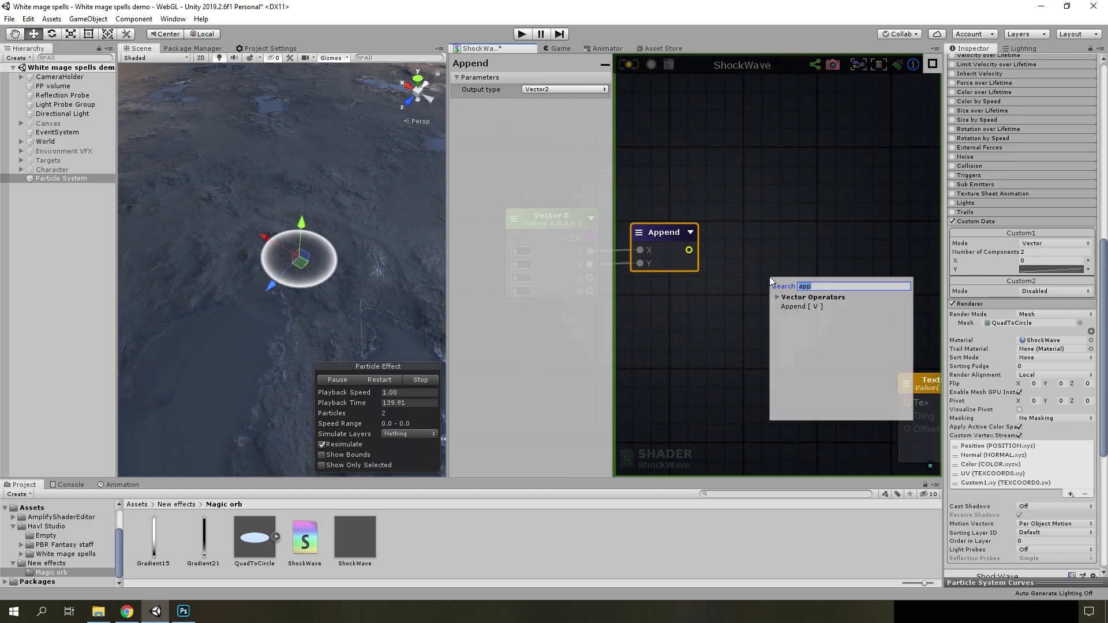
text(p)
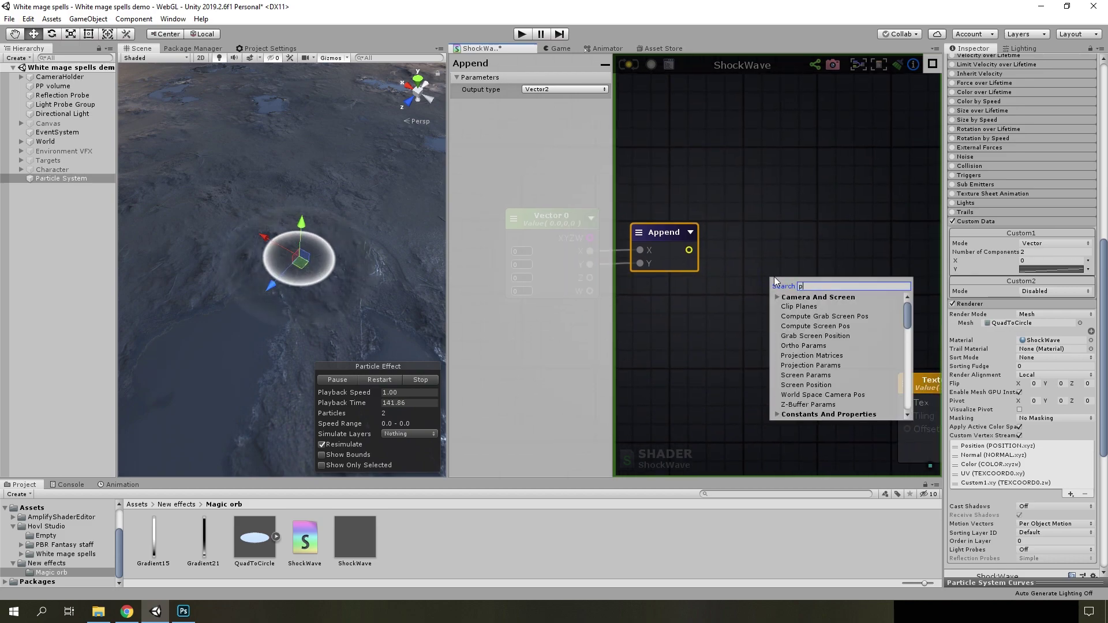
text(an)
click(779, 303)
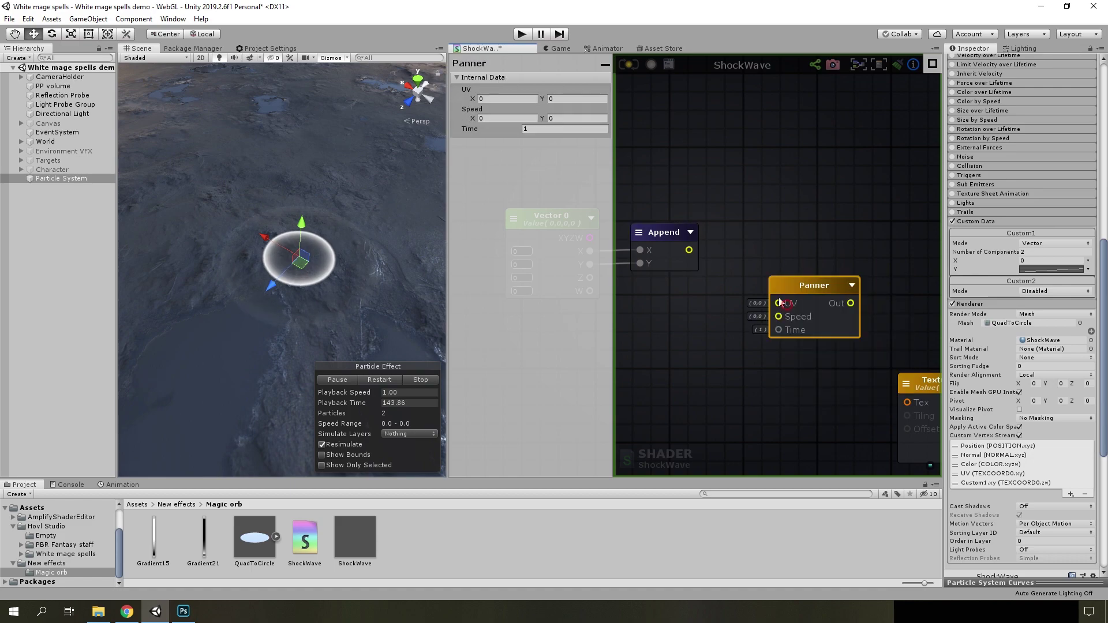
mouse_move(690, 253)
mouse_down()
mouse_move(779, 303)
mouse_move(772, 255)
mouse_up()
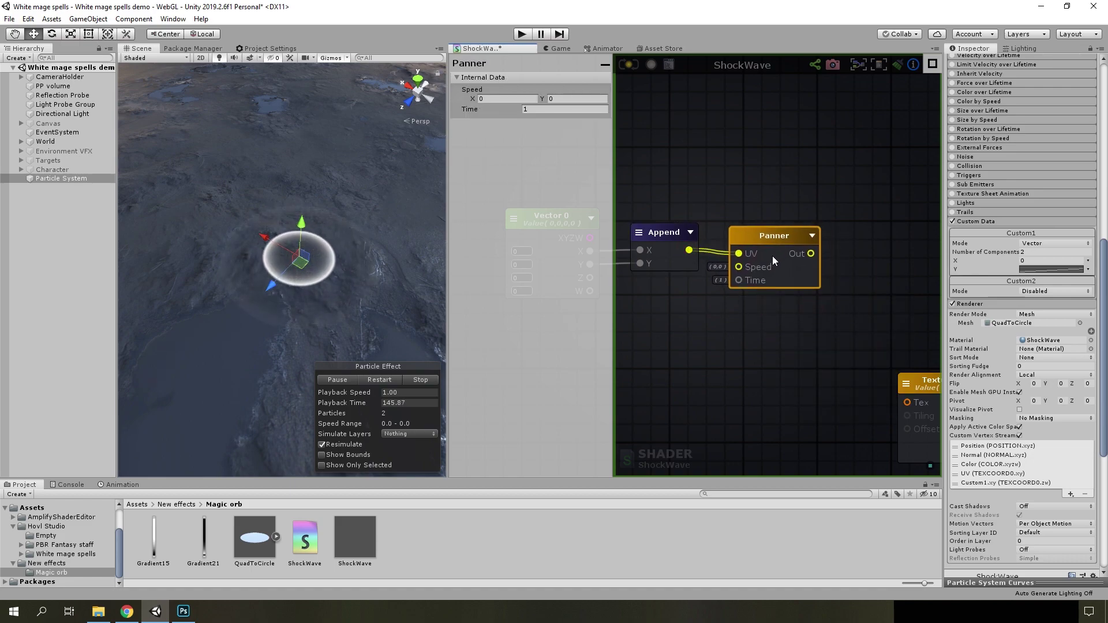
scroll(747, 323, down, 2)
middle_drag(747, 323, 815, 306)
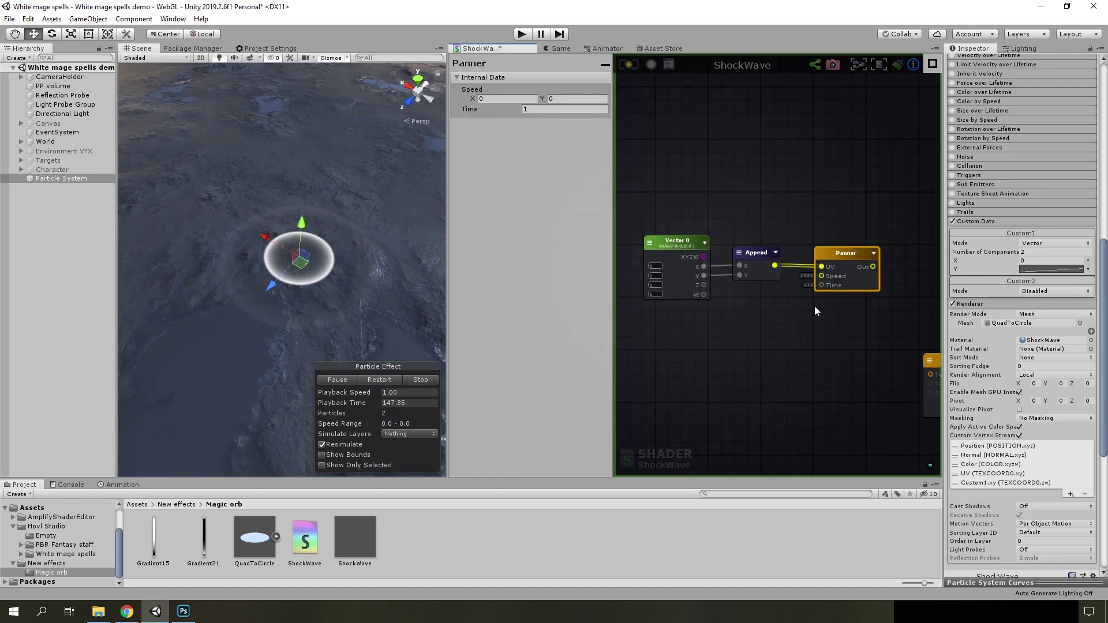
drag(815, 268, 845, 254)
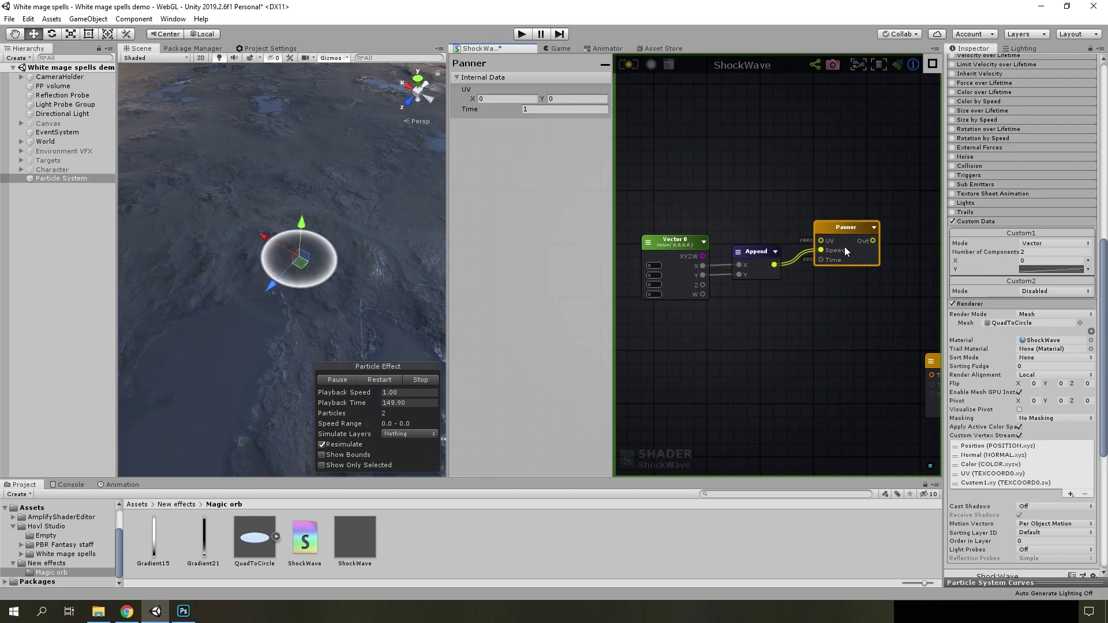
Connect a Texture Coordinates node to the Panner's UV input
right_click(702, 175)
text(tex)
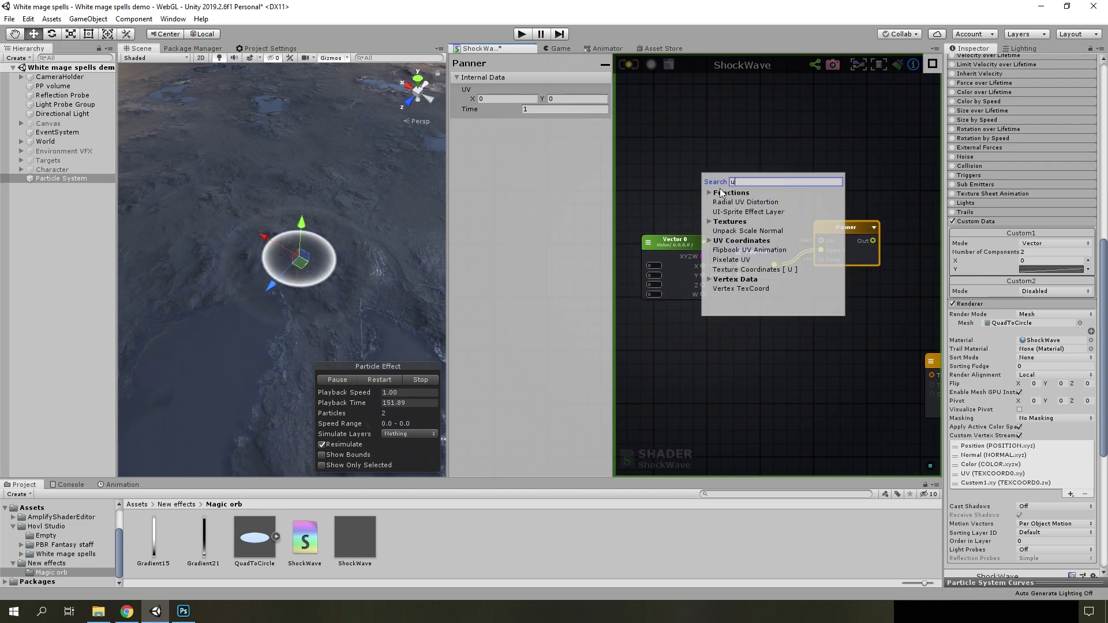
click(754, 243)
drag(710, 184, 806, 228)
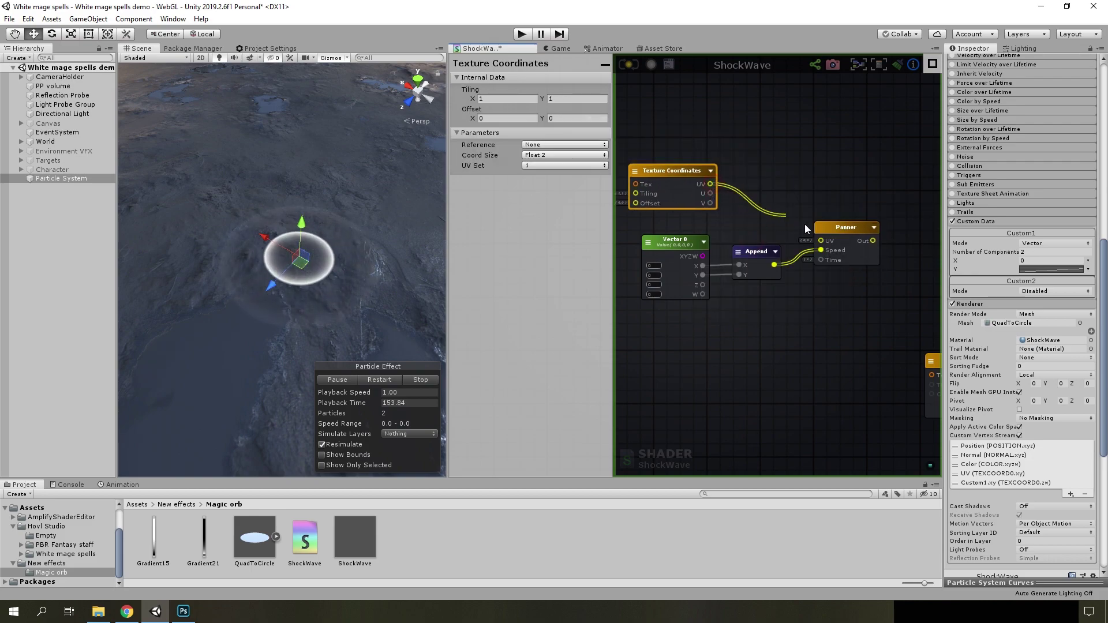
click(826, 268)
Add a Texture Sample node beside the Panner
scroll(819, 260, down, 3)
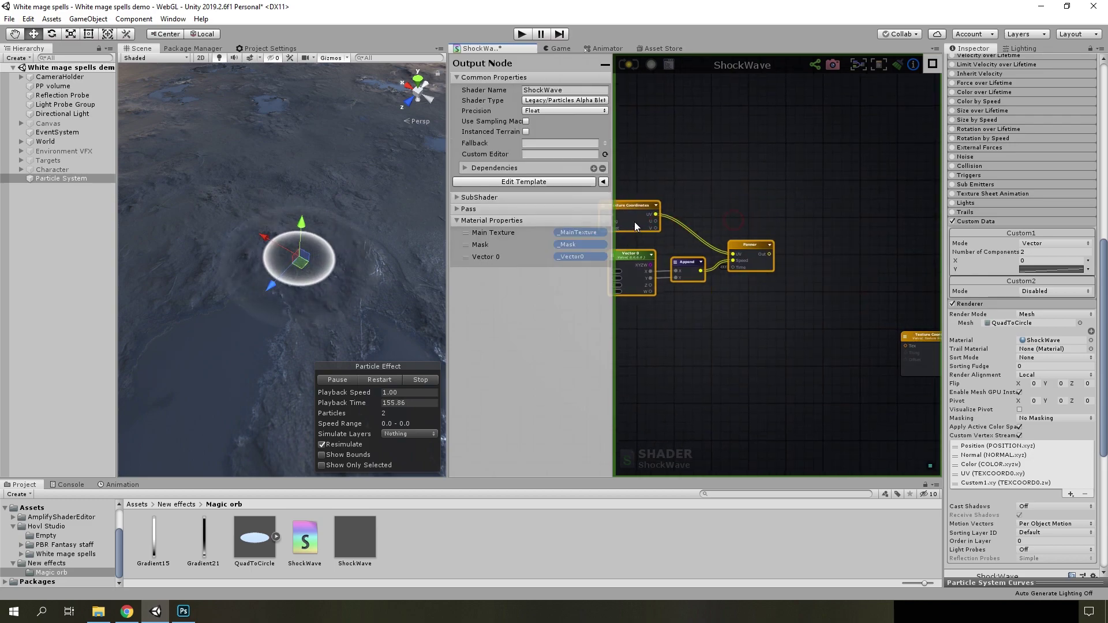
right_drag(808, 264, 708, 259)
right_click(728, 265)
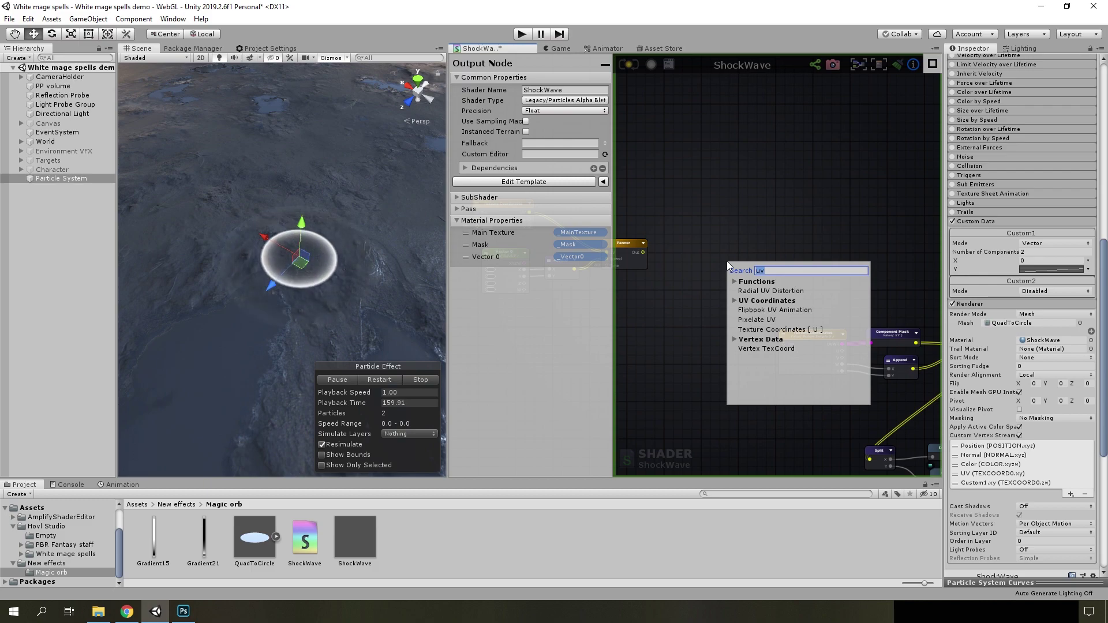
text(texture)
click(760, 306)
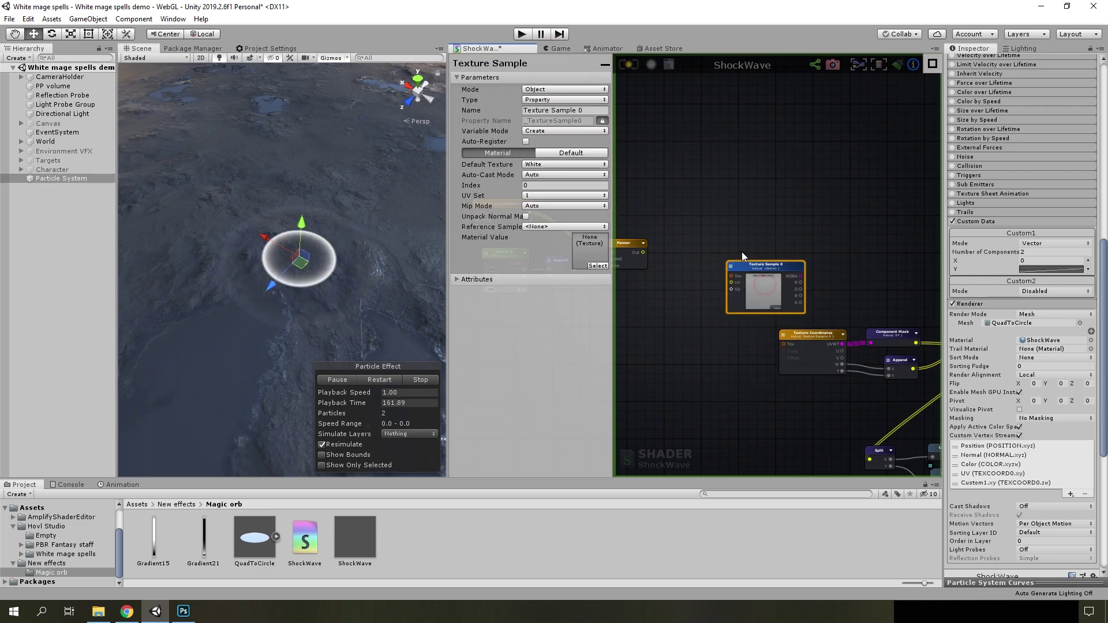
drag(743, 264, 692, 231)
click(569, 110)
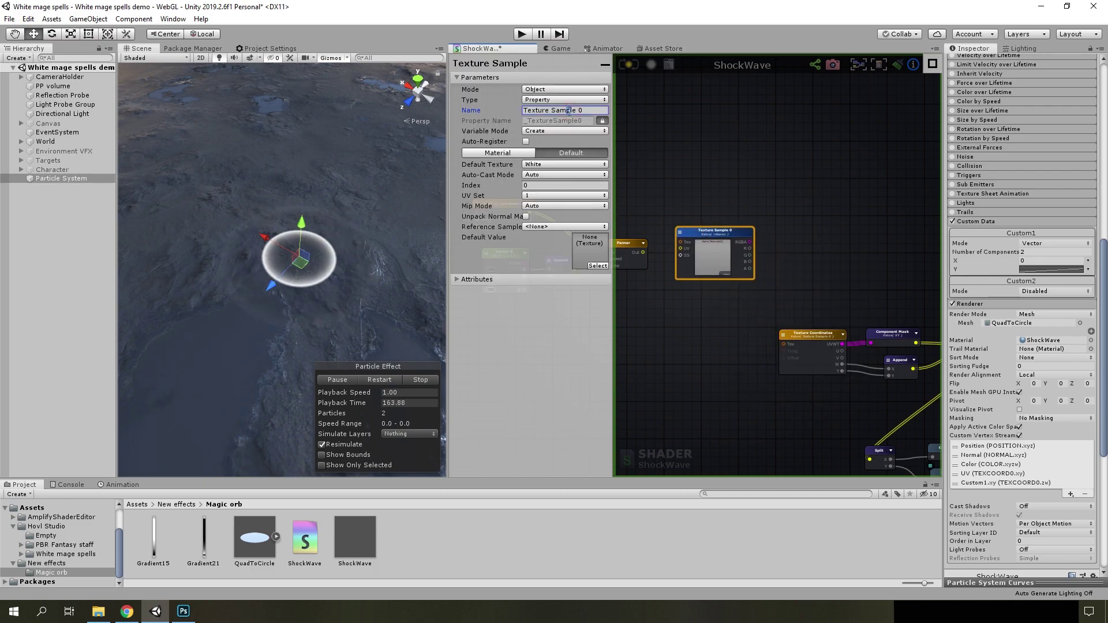
Rename the texture sample to Noise
key(ctrl+a)
text(Noise)
click(684, 154)
scroll(684, 251, up, 3)
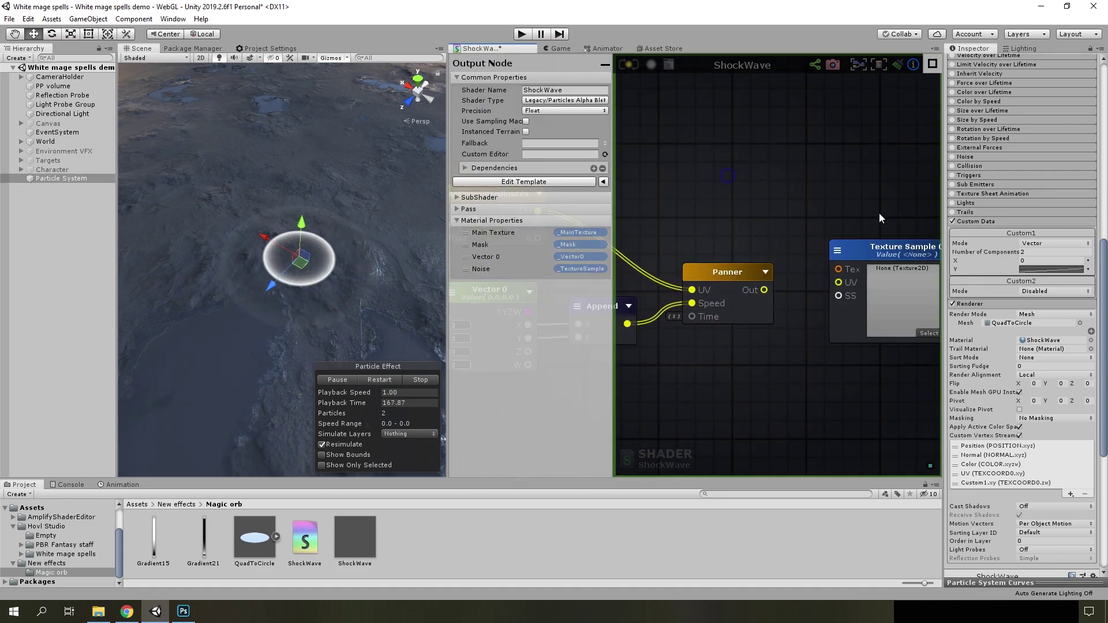
click(868, 316)
scroll(811, 340, down, 1)
scroll(811, 340, down, 2)
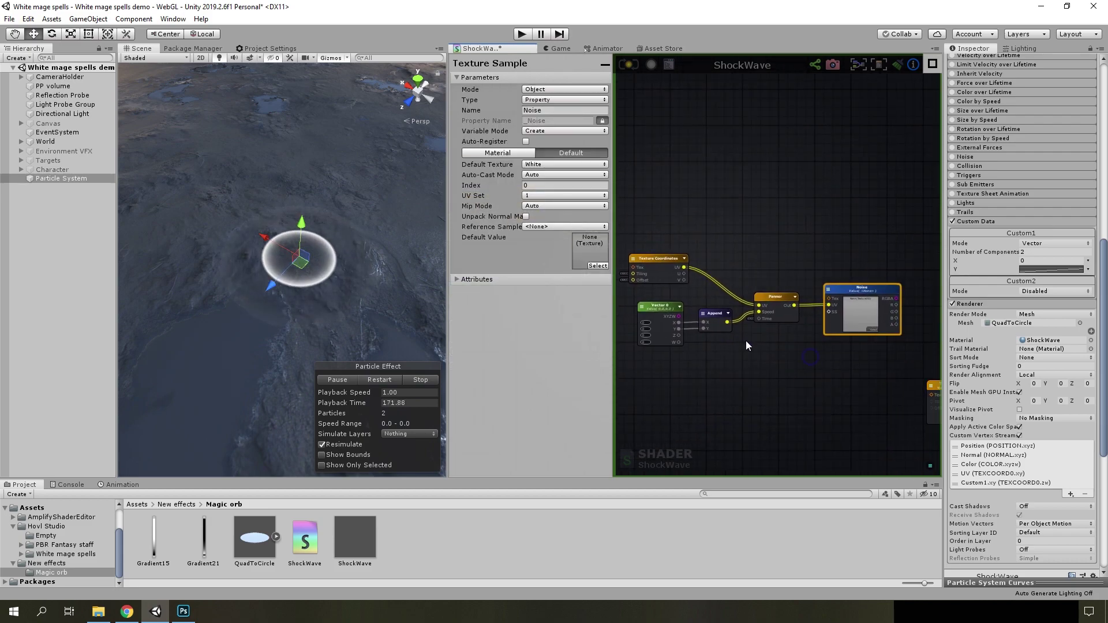
Point the Texture Coordinates node's reference at the _Noise texture
middle_drag(656, 223, 740, 261)
click(740, 261)
click(548, 144)
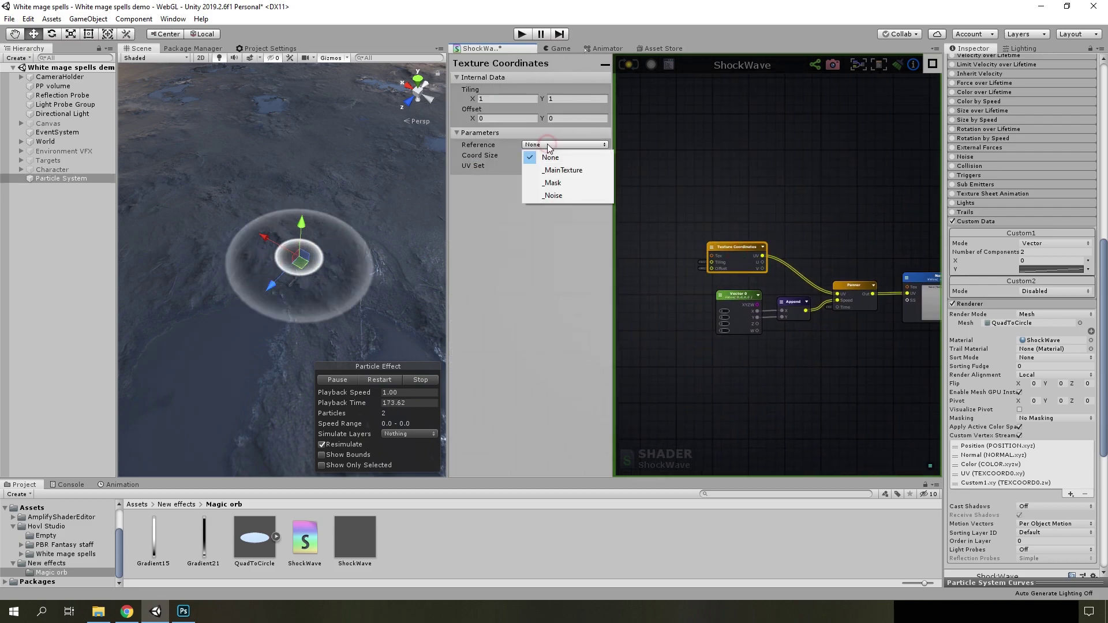
click(559, 196)
scroll(721, 175, up, 3)
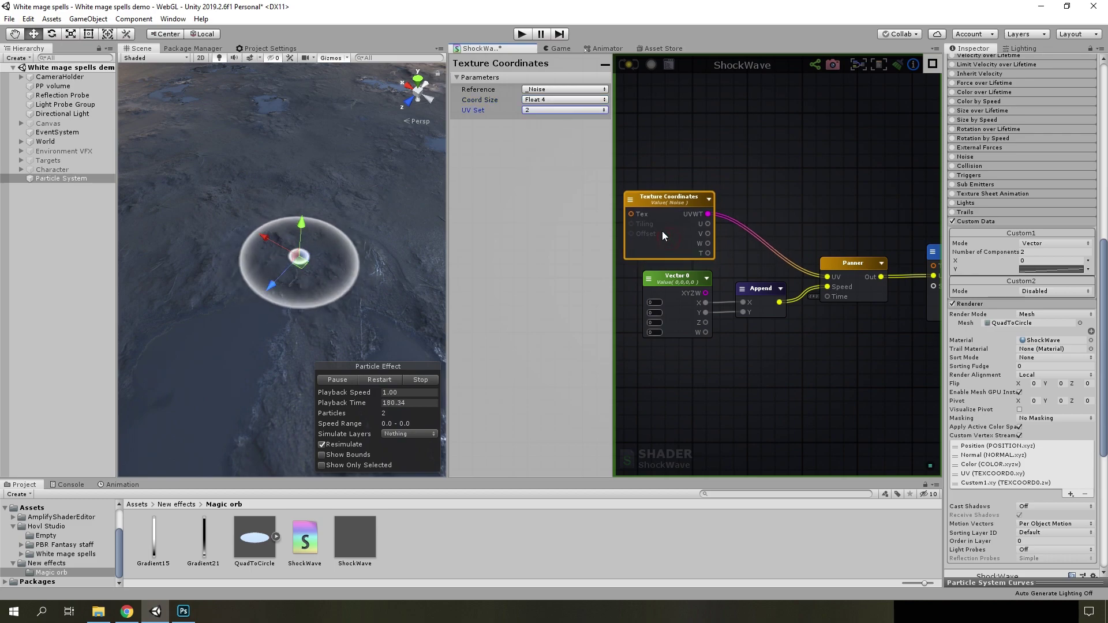
drag(662, 230, 657, 230)
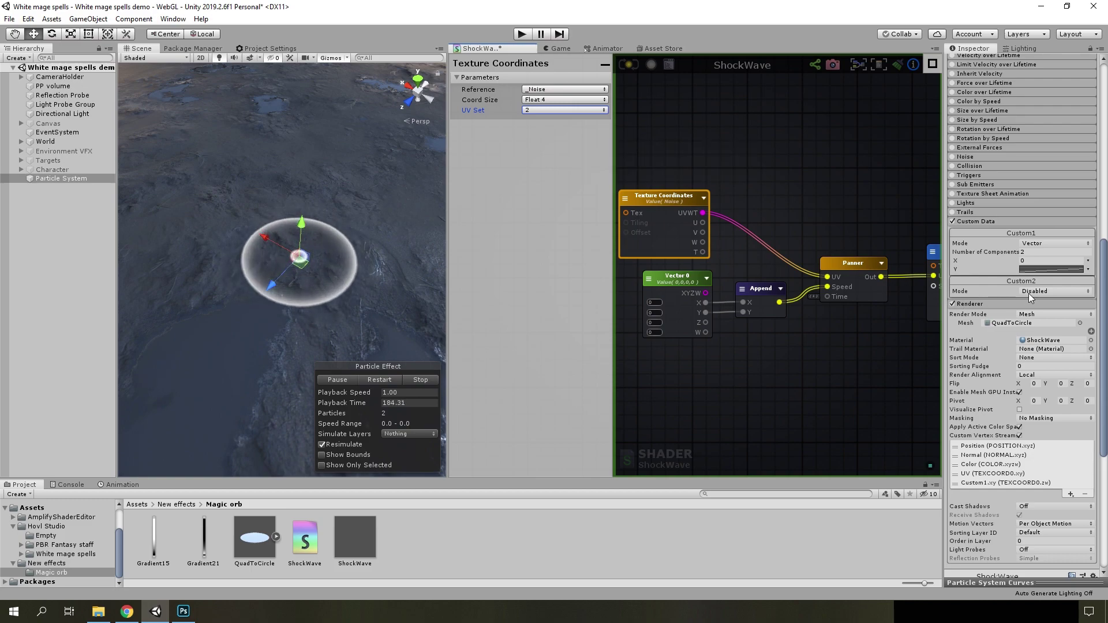
scroll(774, 380, down, 4)
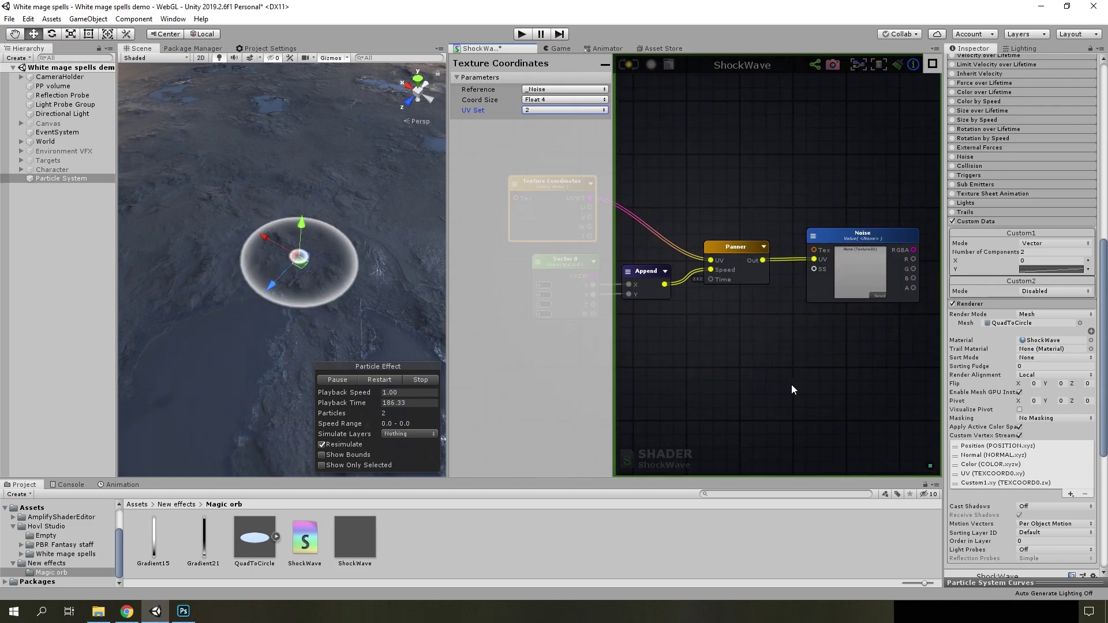
mouse_move(756, 315)
middle_down()
mouse_move(768, 298)
mouse_move(662, 269)
middle_up()
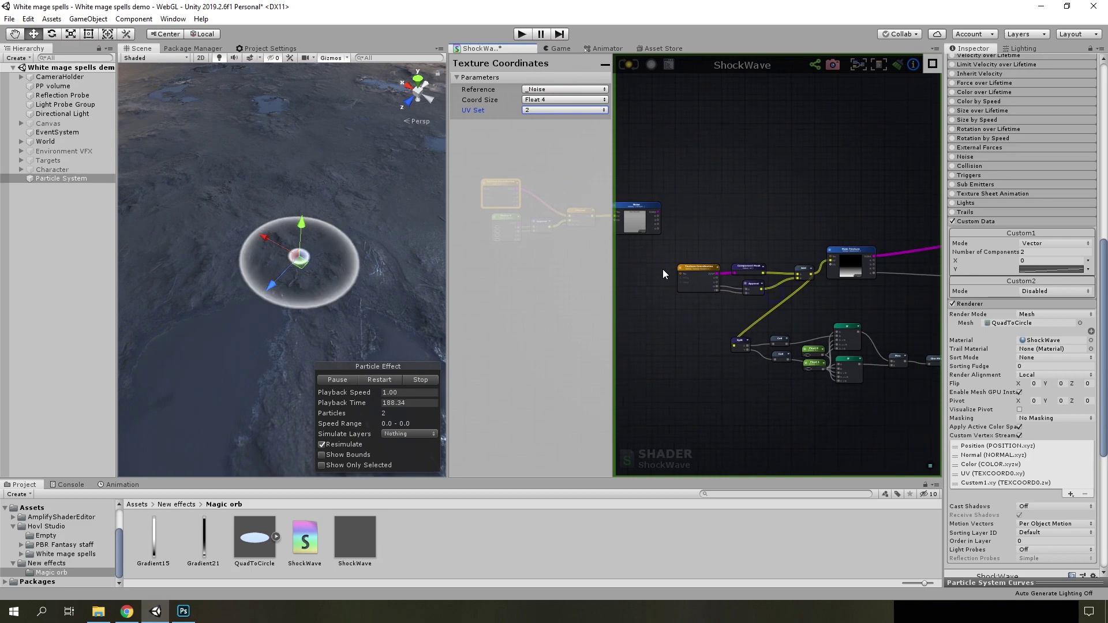
Place a new Add node in the ShockWave graph from the node search
right_click(752, 252)
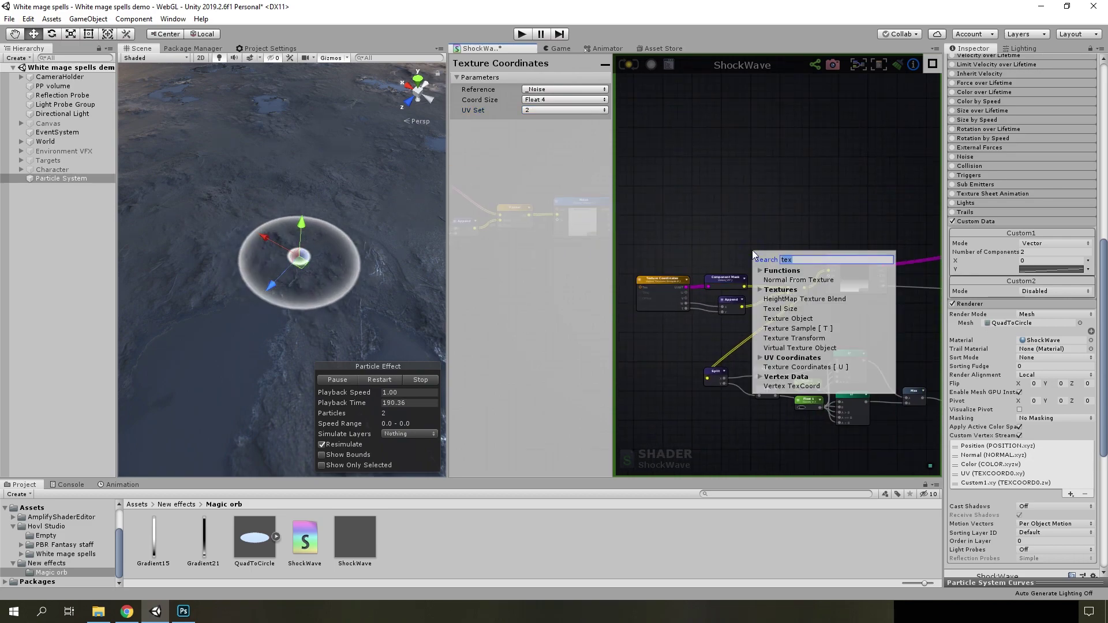
text(add)
click(788, 300)
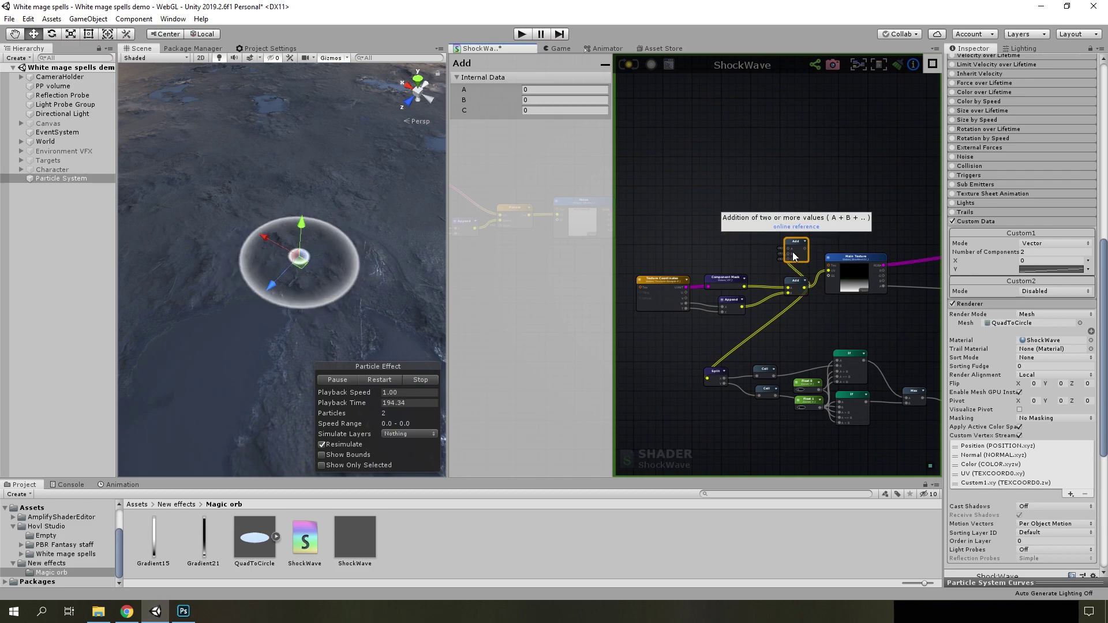
Shift the UV Add nodes left and move the upper Add node down to make room
scroll(814, 294, up, 1)
drag(804, 319, 678, 301)
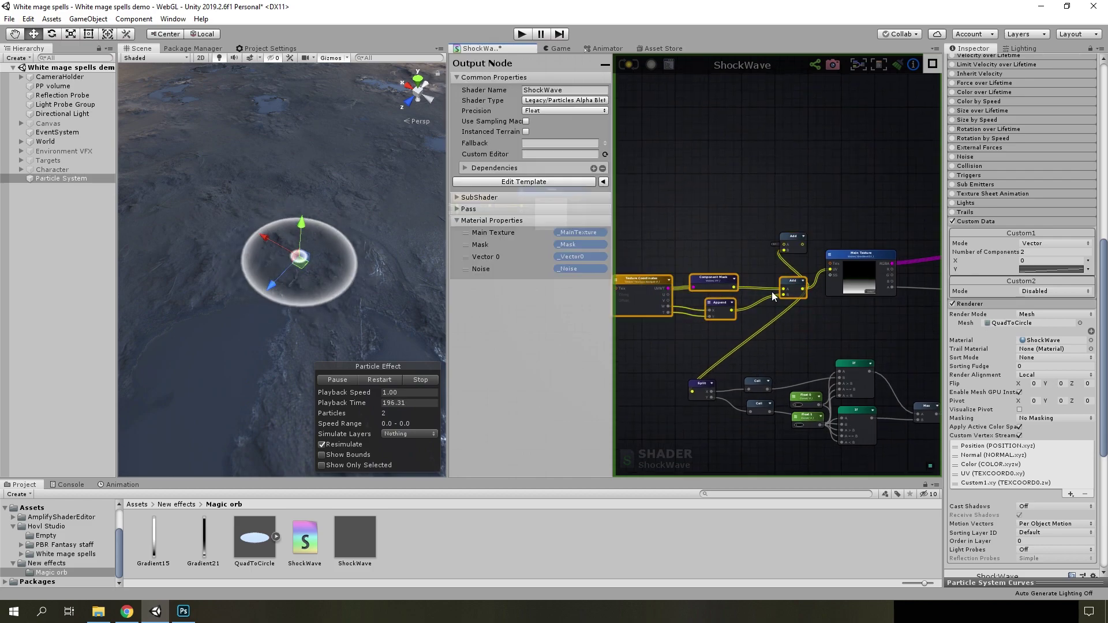
drag(777, 295, 719, 295)
drag(717, 233, 796, 257)
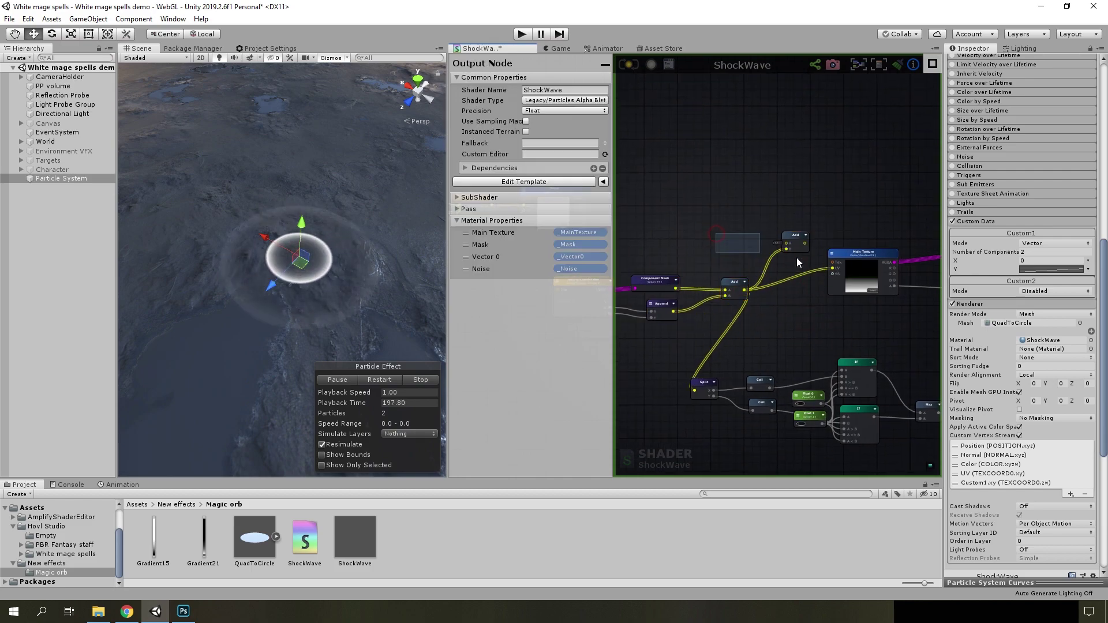
click(740, 200)
scroll(744, 240, up, 5)
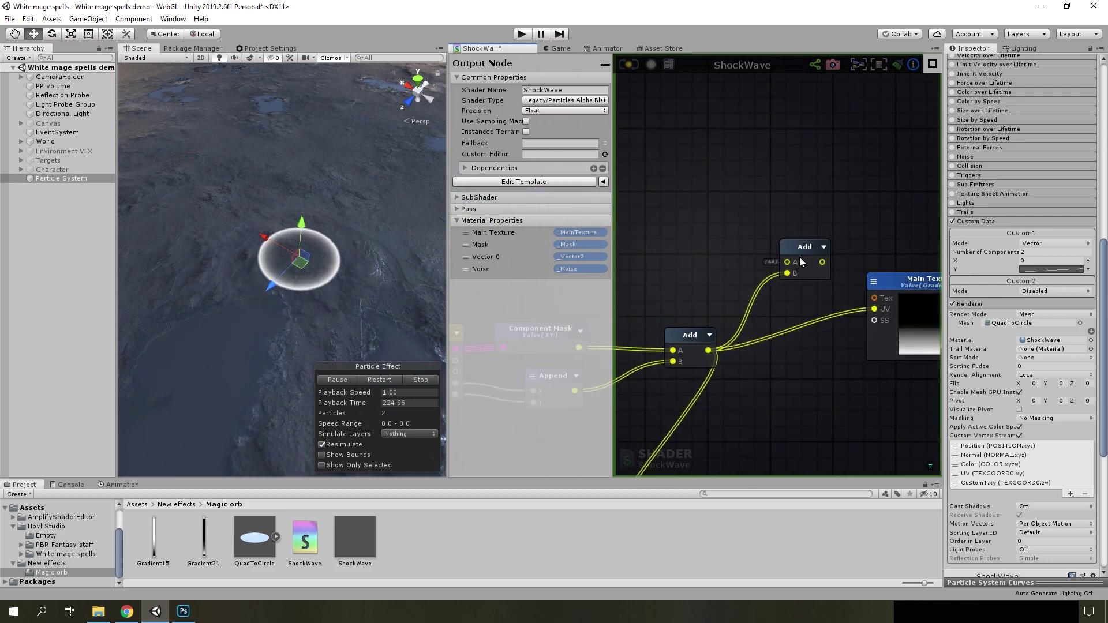
drag(801, 262, 790, 285)
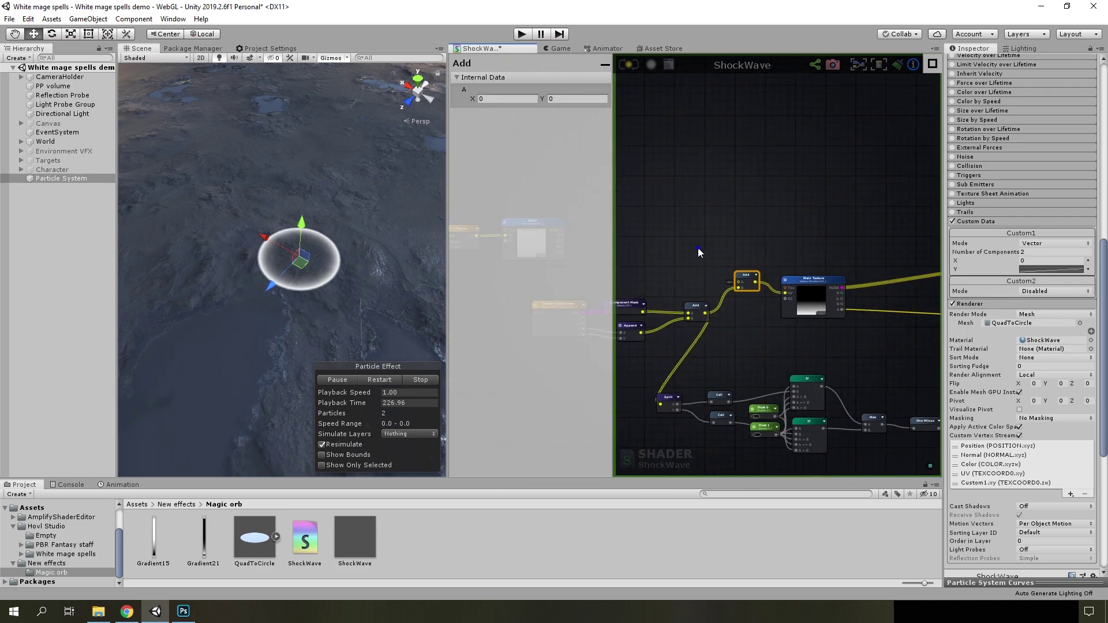
scroll(751, 263, down, 5)
Place a Multiply node above the Add nodes and start a link from Vector 0's Z output
right_click(752, 267)
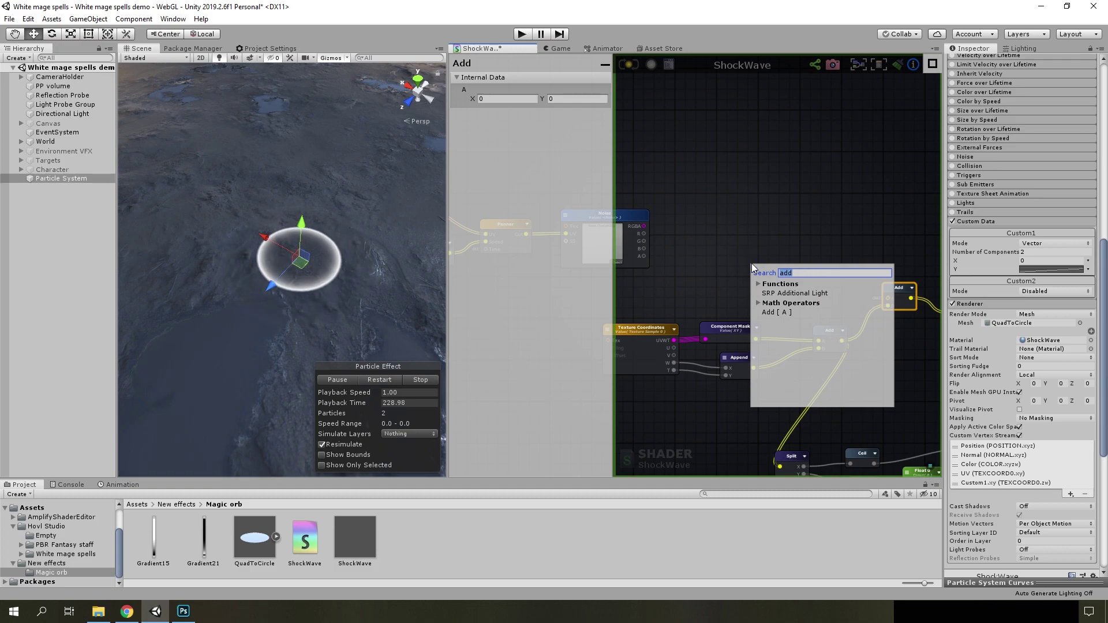
click(790, 312)
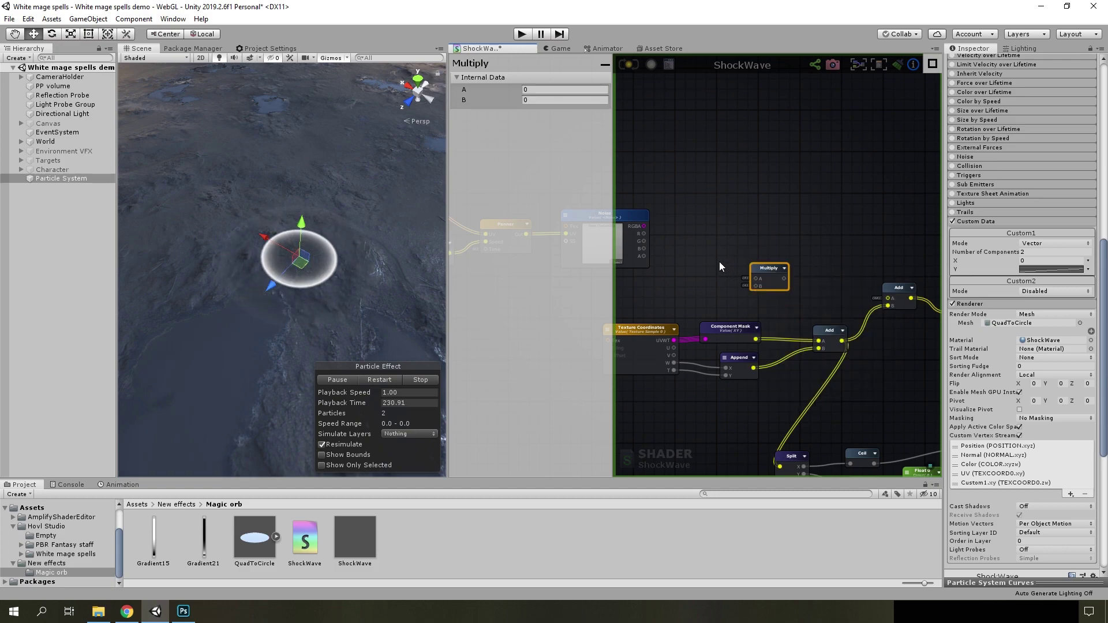
middle_drag(650, 223, 685, 224)
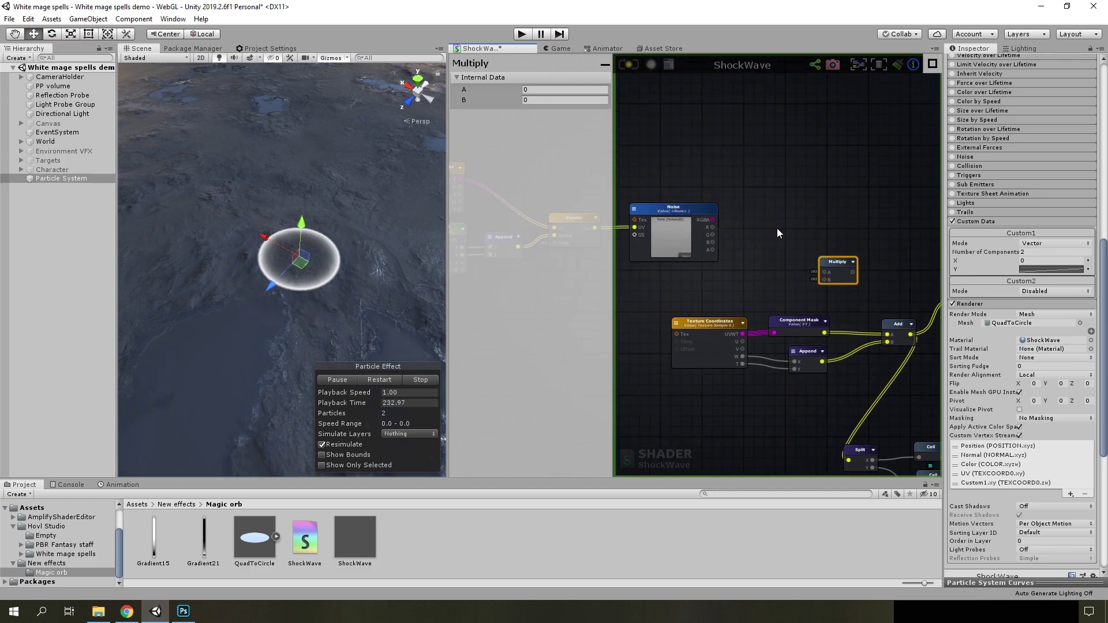
key(f)
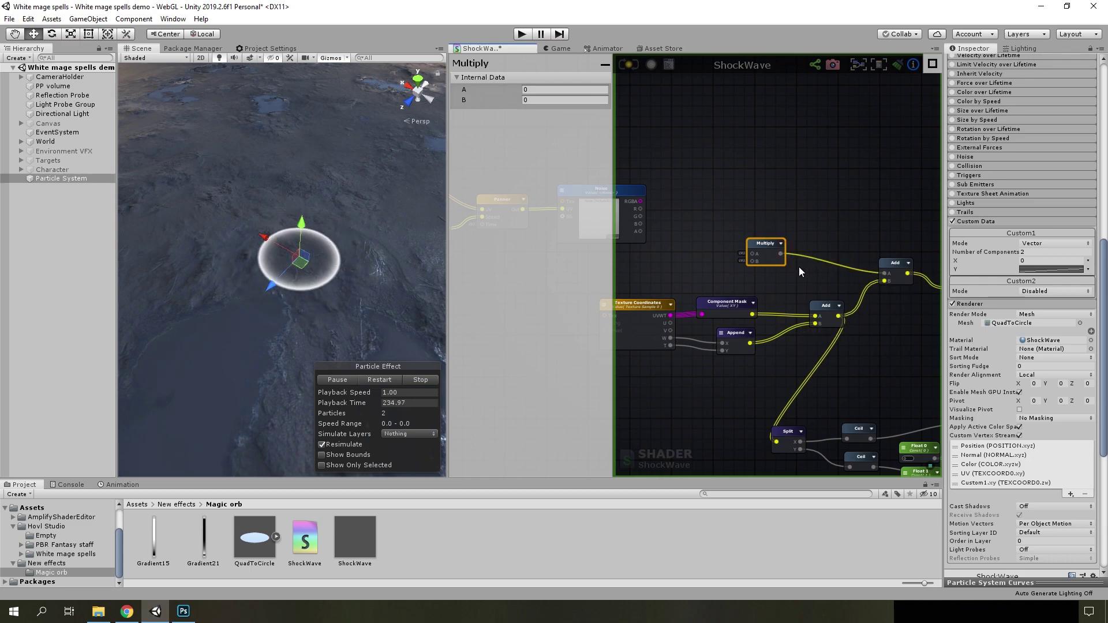
middle_drag(799, 267, 887, 271)
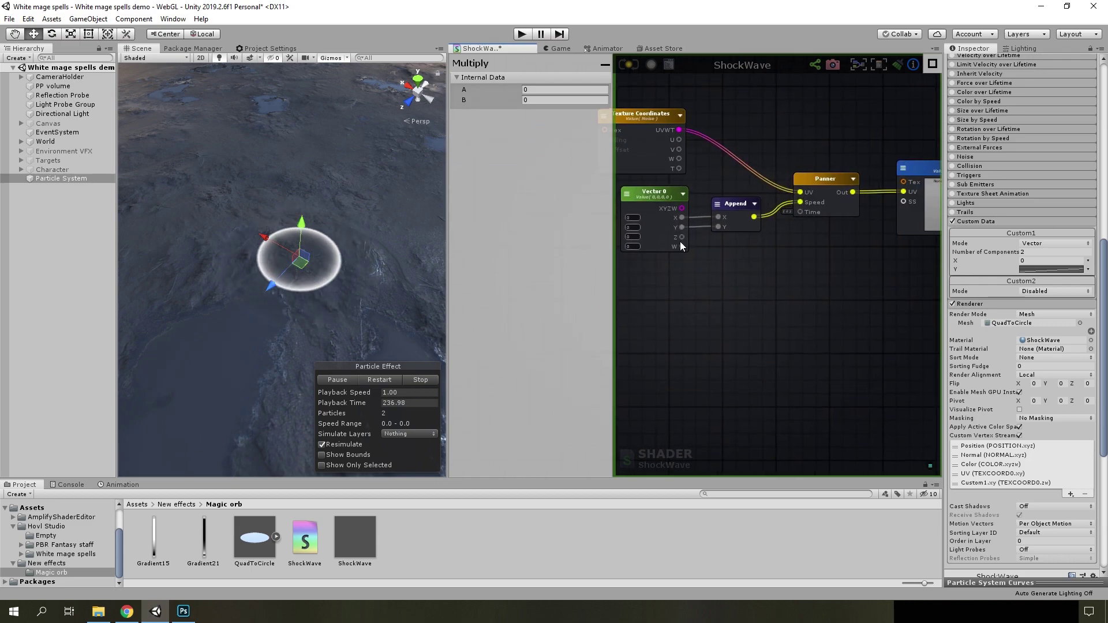
scroll(778, 281, down, 3)
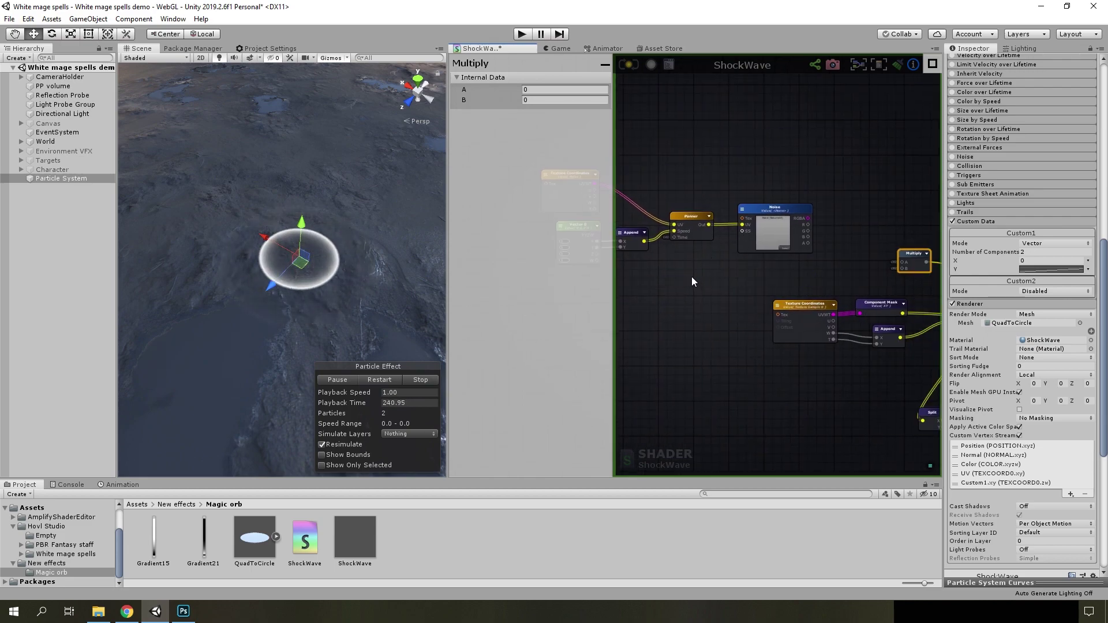
scroll(638, 251, up, 3)
drag(685, 273, 696, 280)
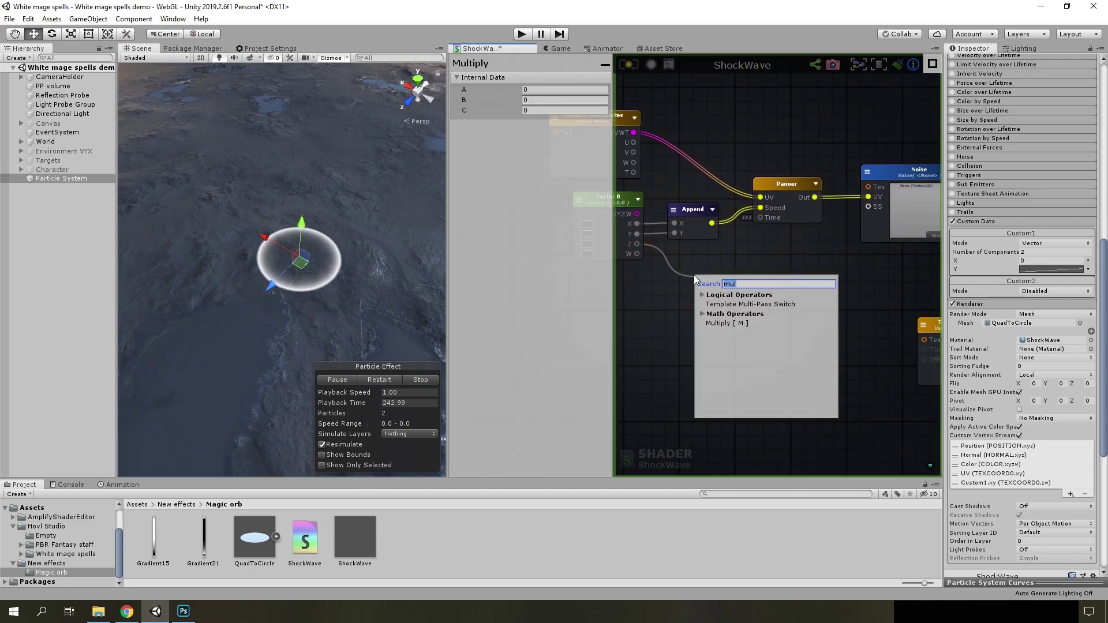
Connect Vector 0's Z output to the Multiply node's input
click(798, 317)
scroll(799, 316, down, 4)
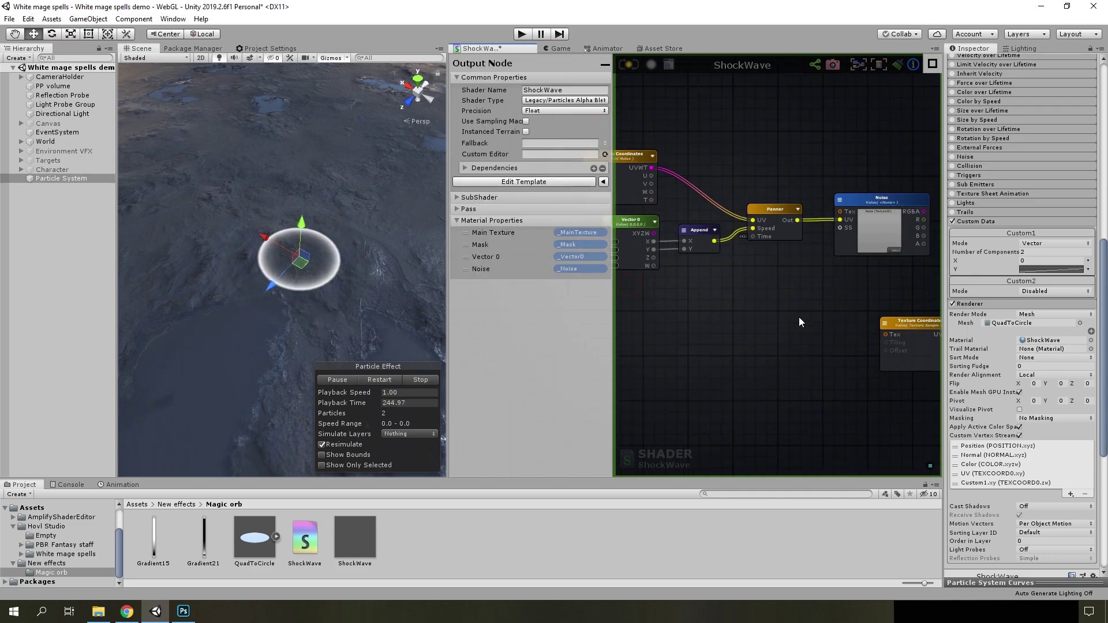
drag(628, 274, 895, 286)
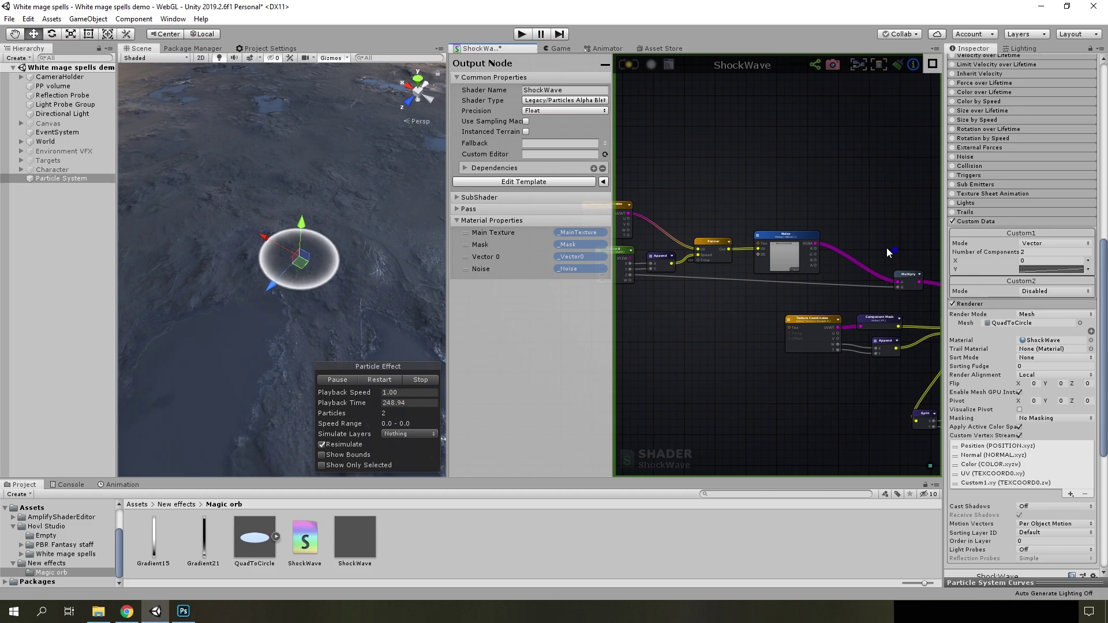
right_drag(887, 248, 739, 227)
scroll(756, 250, down, 1)
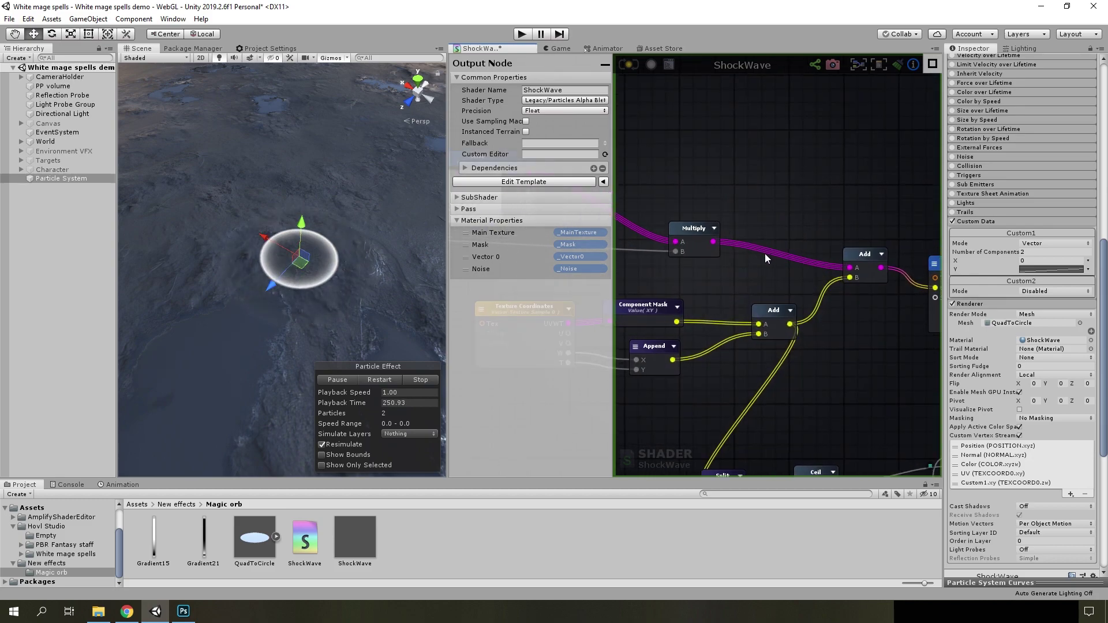
right_drag(753, 324, 642, 309)
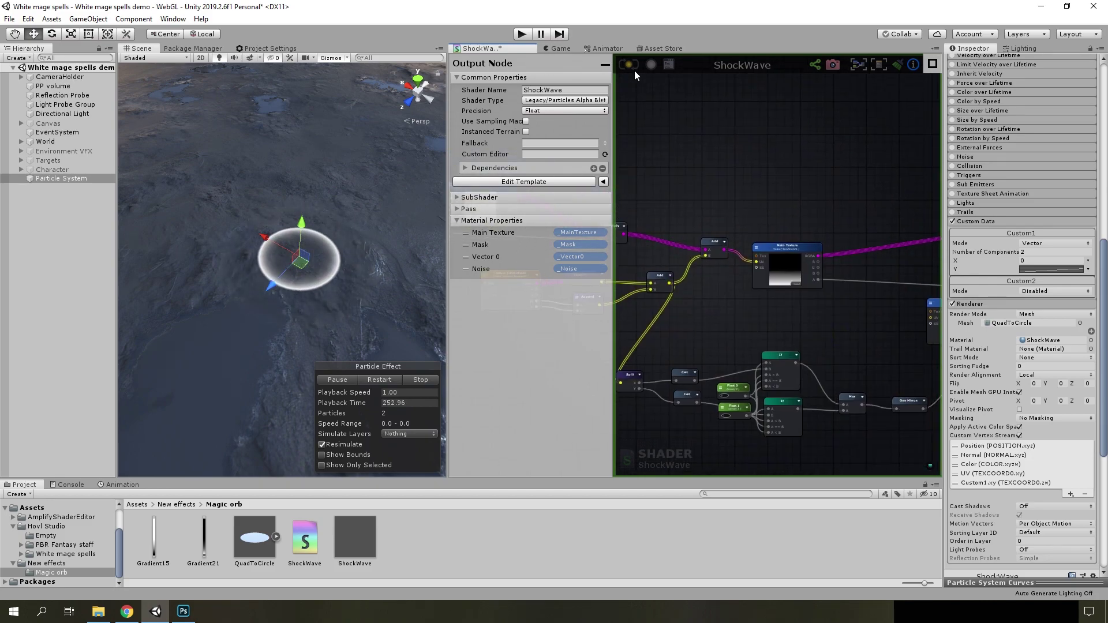
mouse_move(683, 209)
right_down()
mouse_move(849, 217)
mouse_move(779, 237)
right_up()
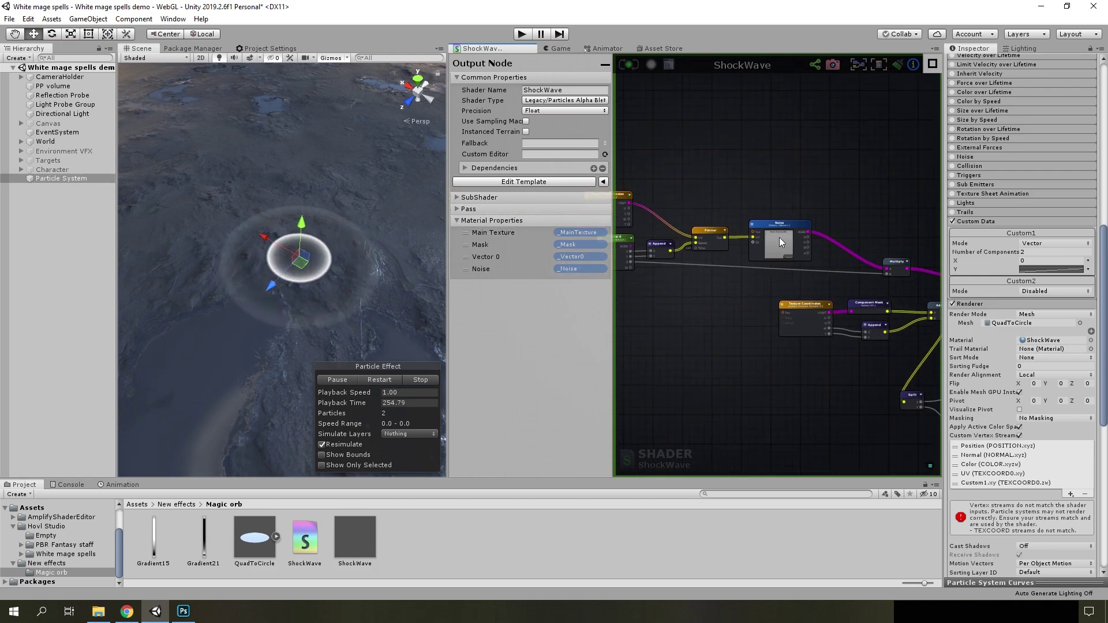
Preview the Trail58 texture from the Magic orb folder, then close the image viewer
mouse_move(778, 245)
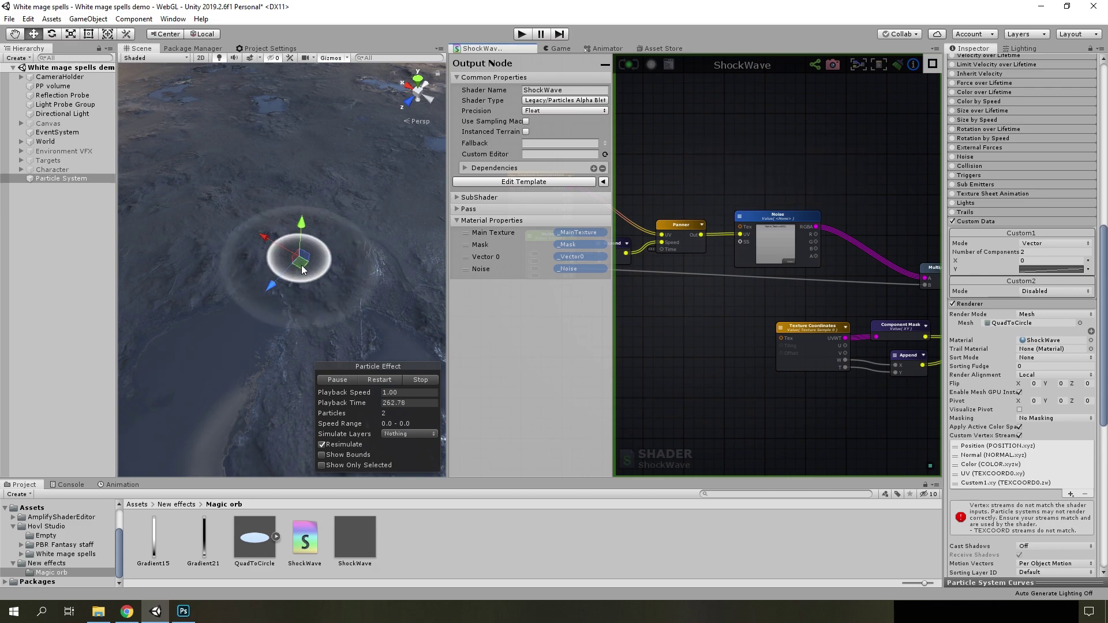
double_click(417, 538)
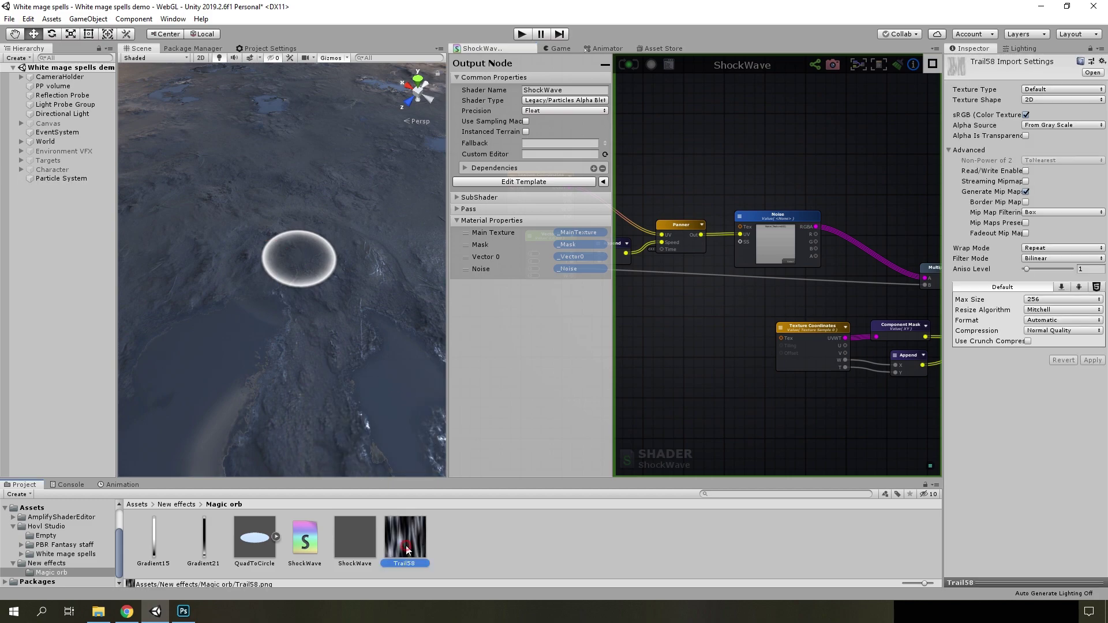
click(1087, 7)
click(139, 611)
scroll(741, 415, up, 1)
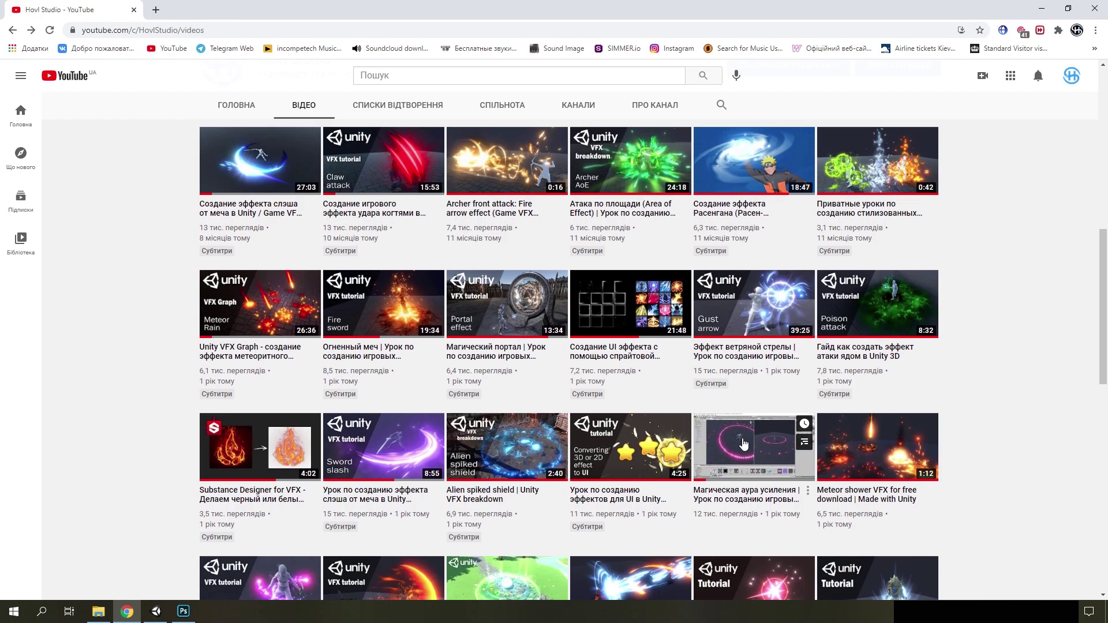
click(749, 460)
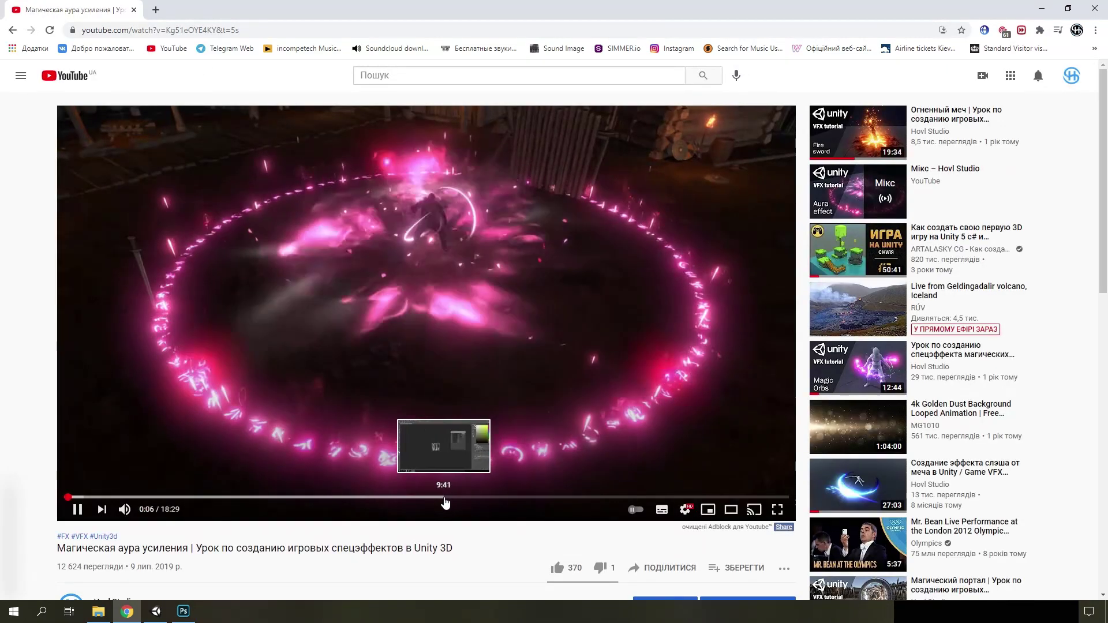
click(447, 498)
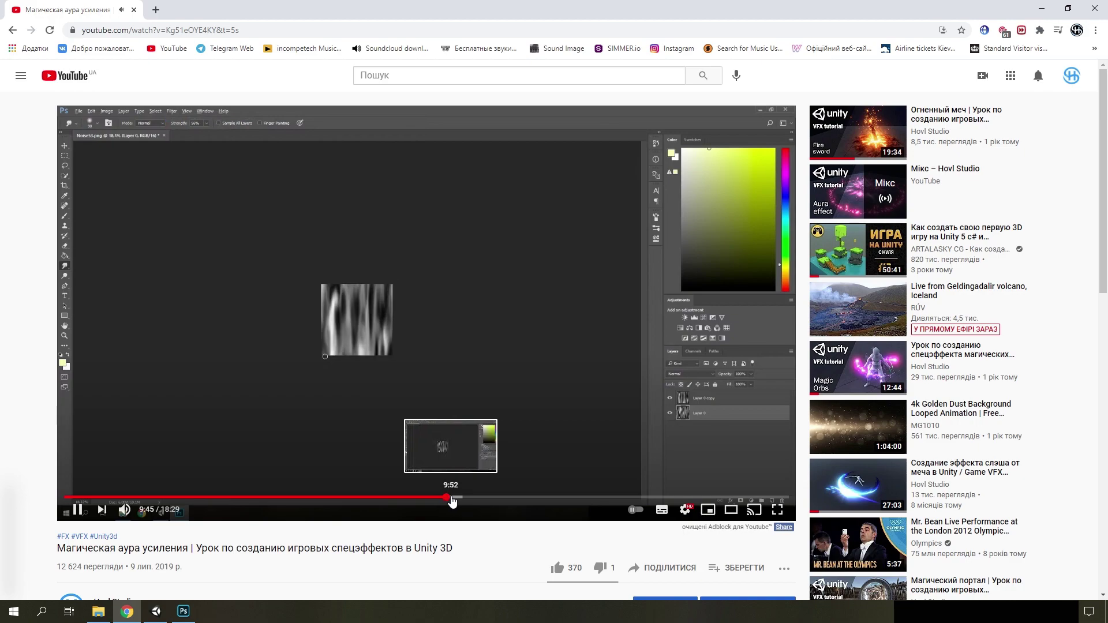
click(453, 499)
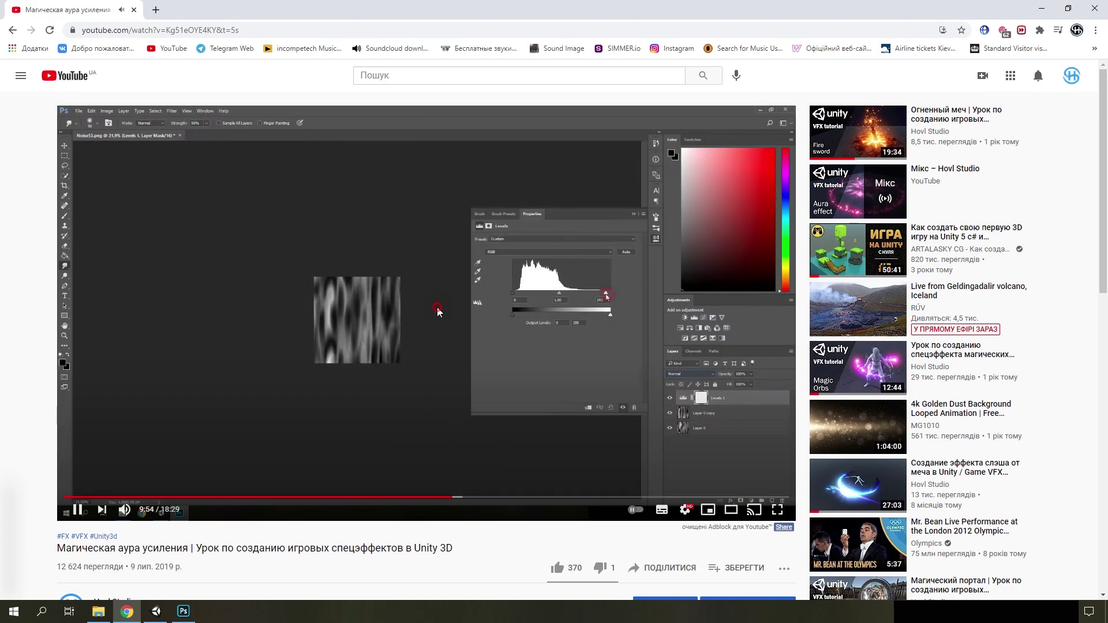
click(192, 613)
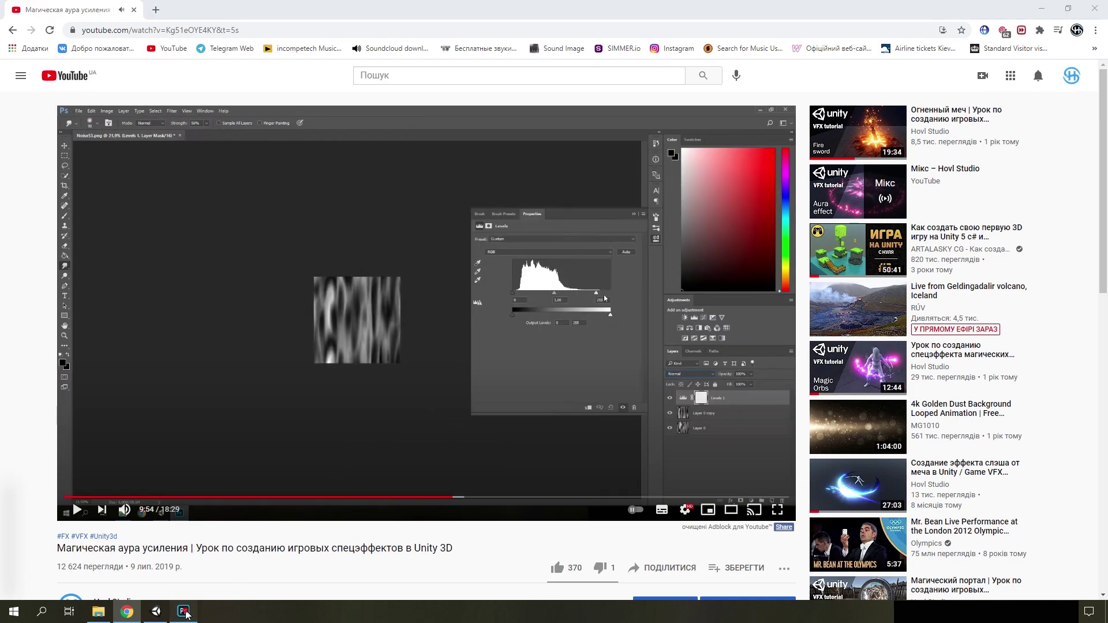
click(168, 614)
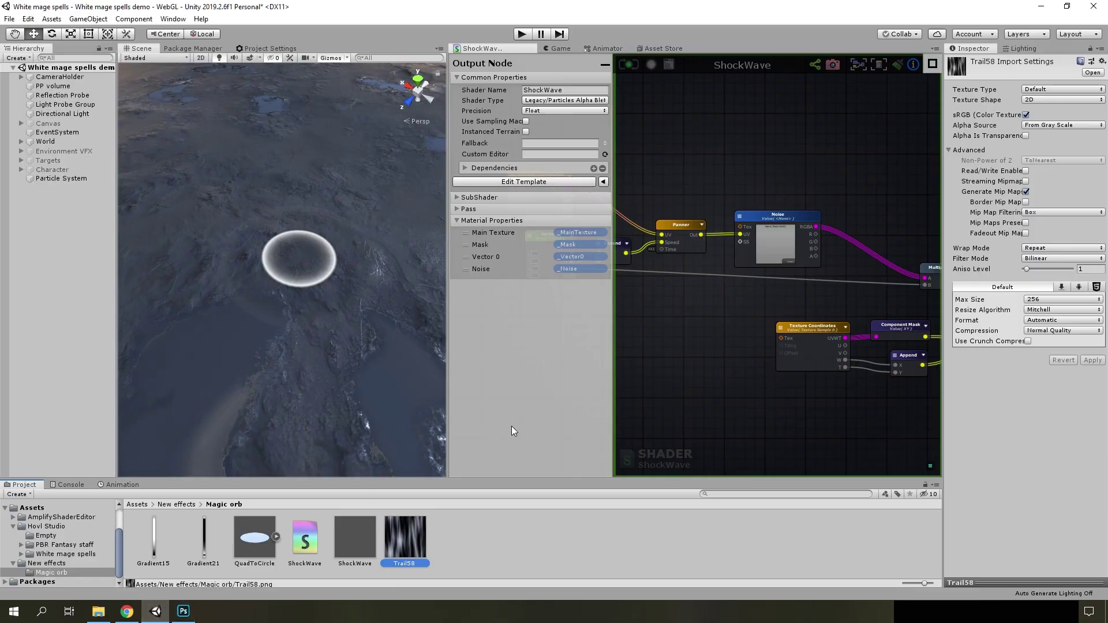
Save the ShockWave shader and select the ShockWave material in the Project panel
scroll(756, 285, up, 3)
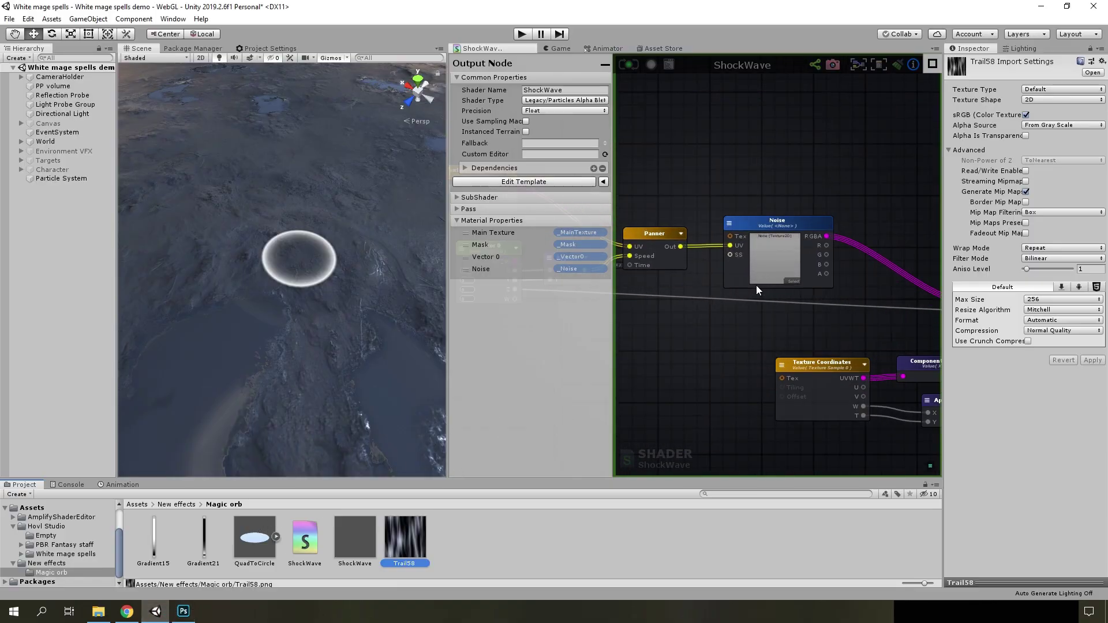
scroll(793, 243, up, 2)
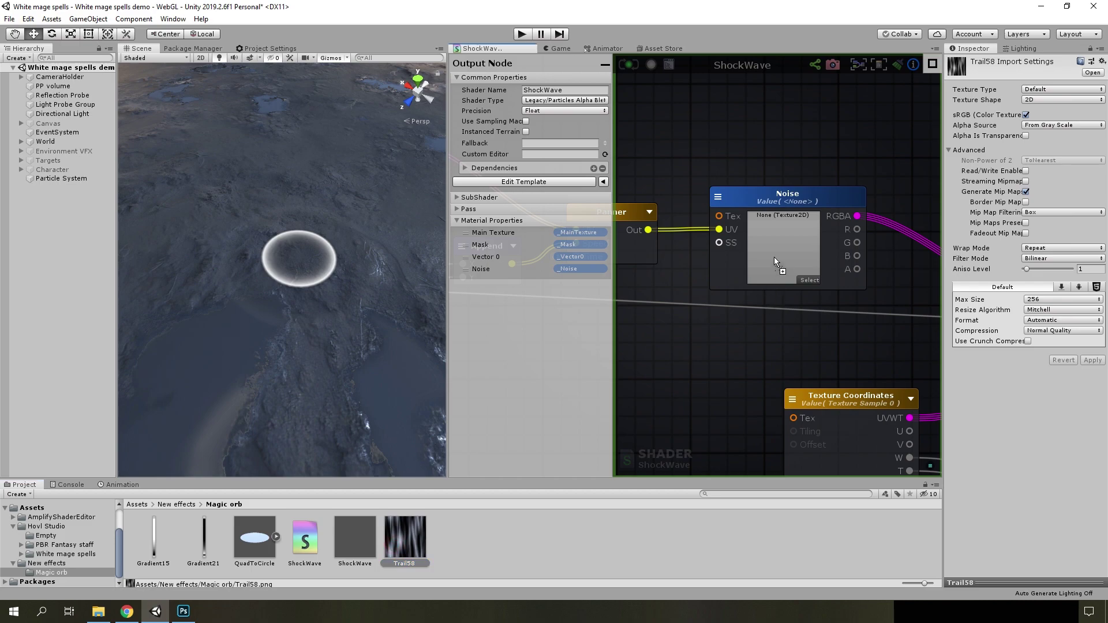
scroll(774, 257, down, 3)
scroll(894, 341, down, 2)
scroll(744, 338, down, 2)
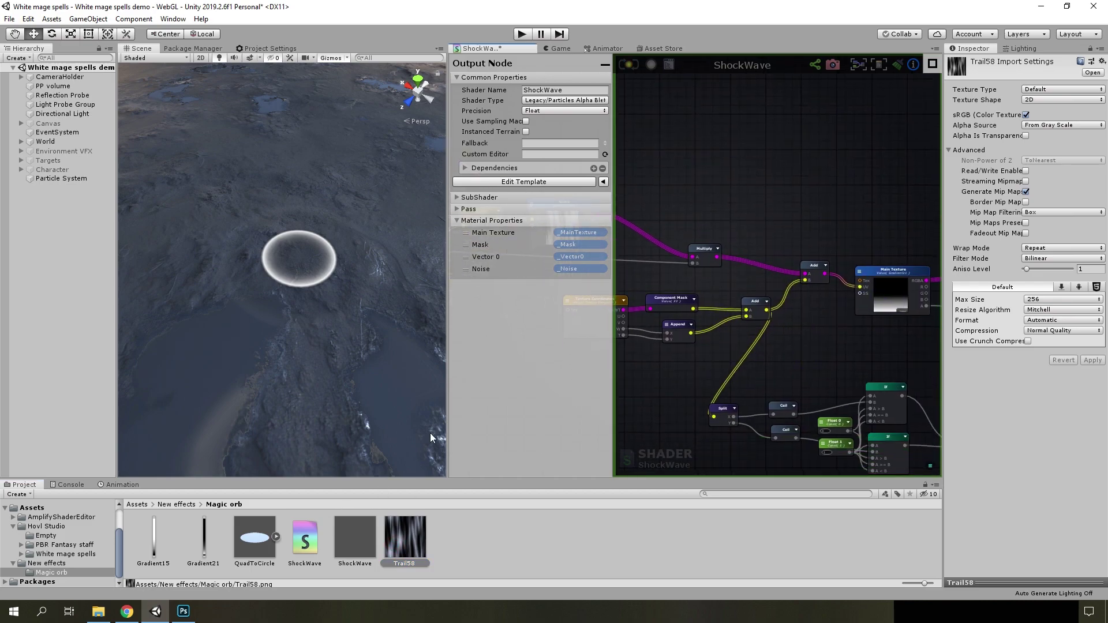
click(630, 64)
click(352, 533)
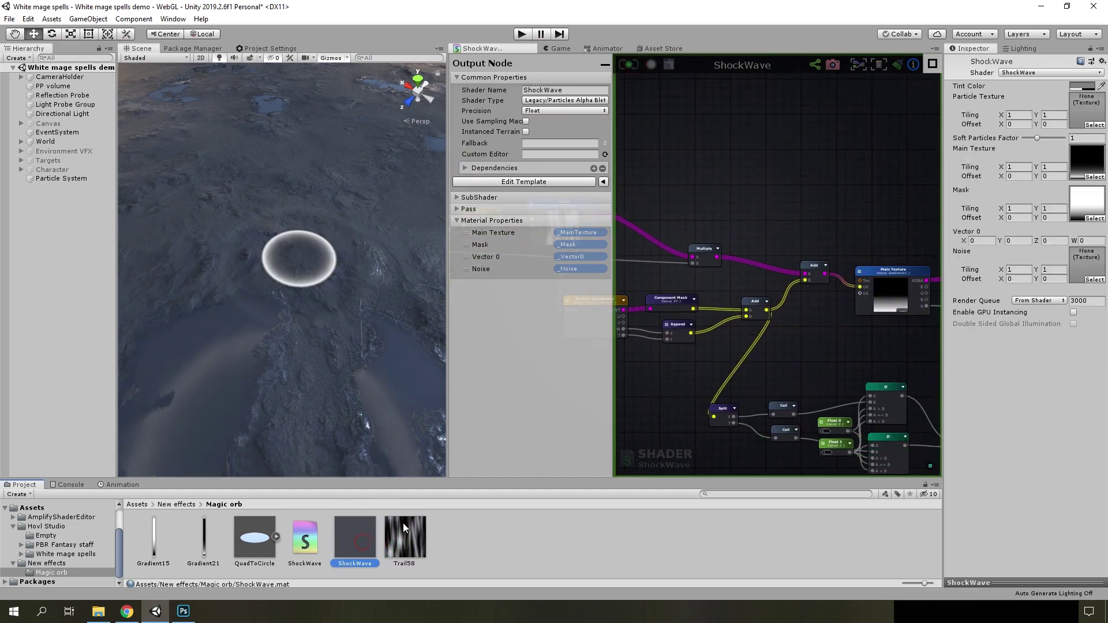
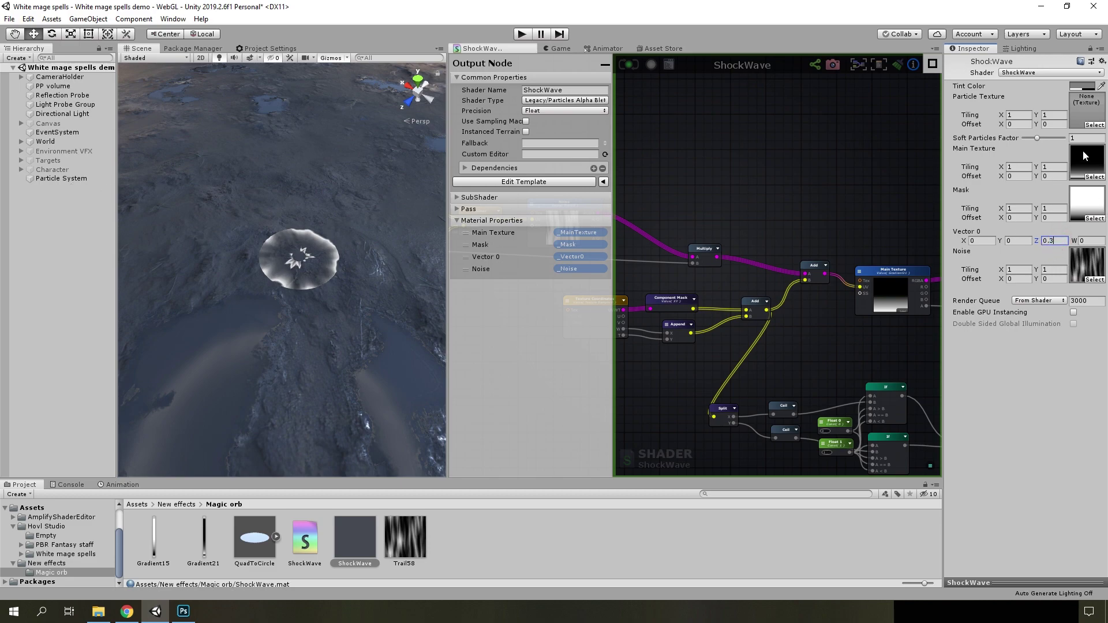
Set the Gradient21 texture's Wrap Mode to Clamp, then select the Particle System
click(214, 546)
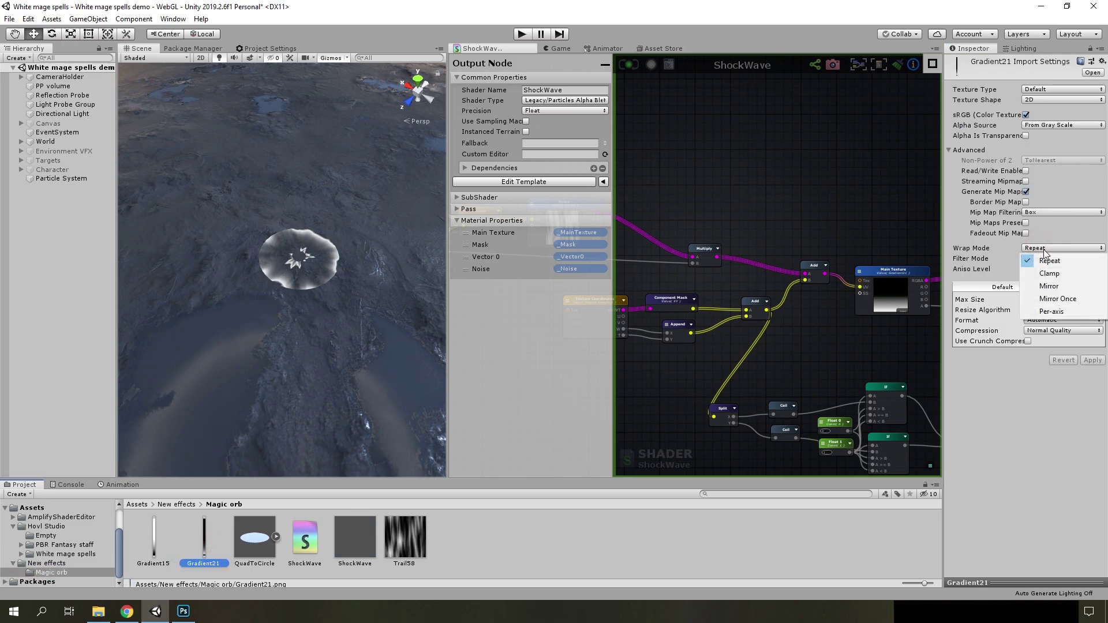
click(1053, 275)
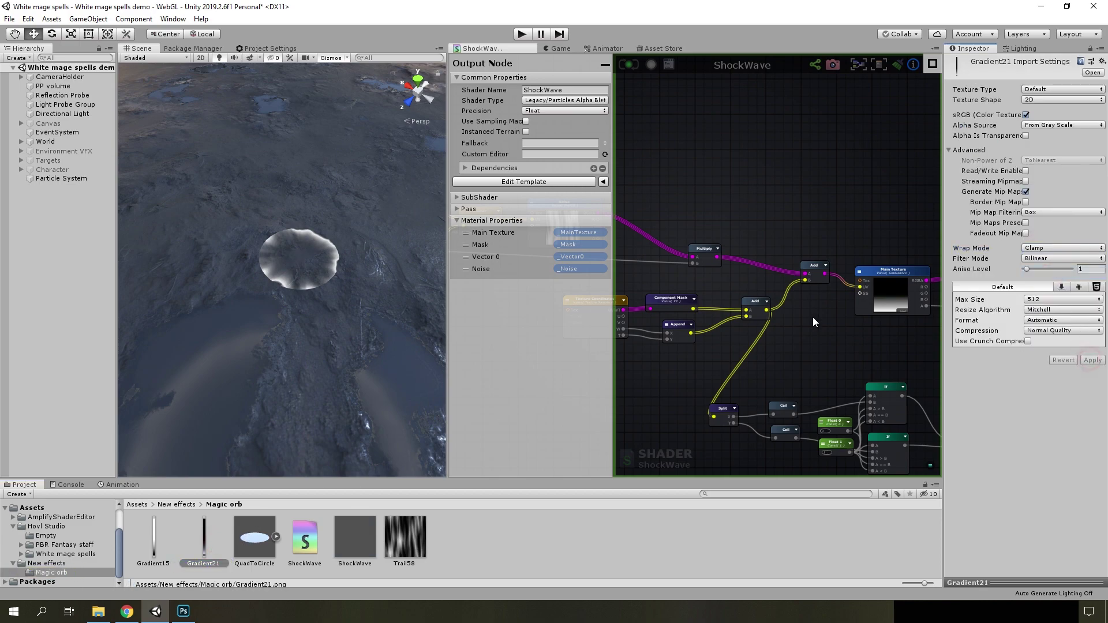
click(36, 180)
Check the Noise texture coordinates node and add the UV2 custom vertex stream
scroll(1082, 410, down, 10)
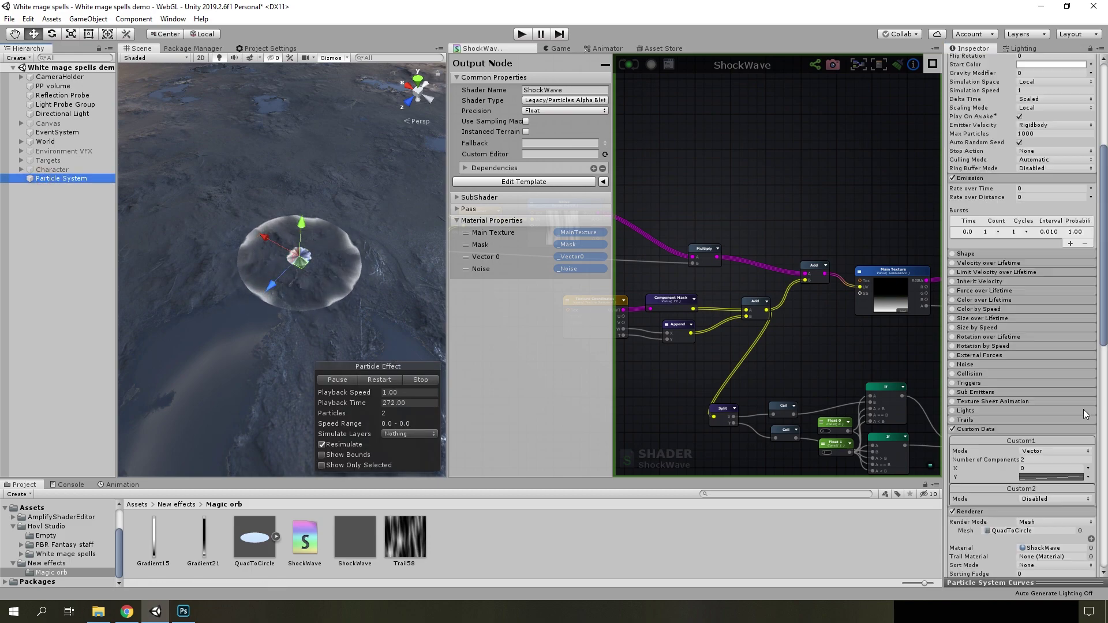
scroll(1012, 231, up, 5)
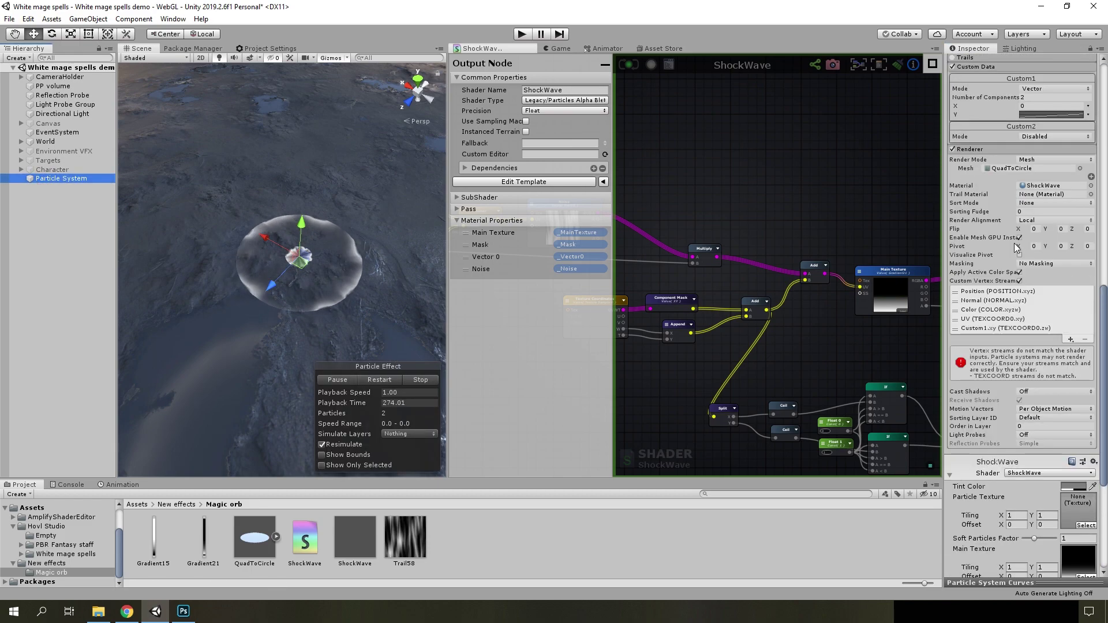
scroll(695, 281, up, 5)
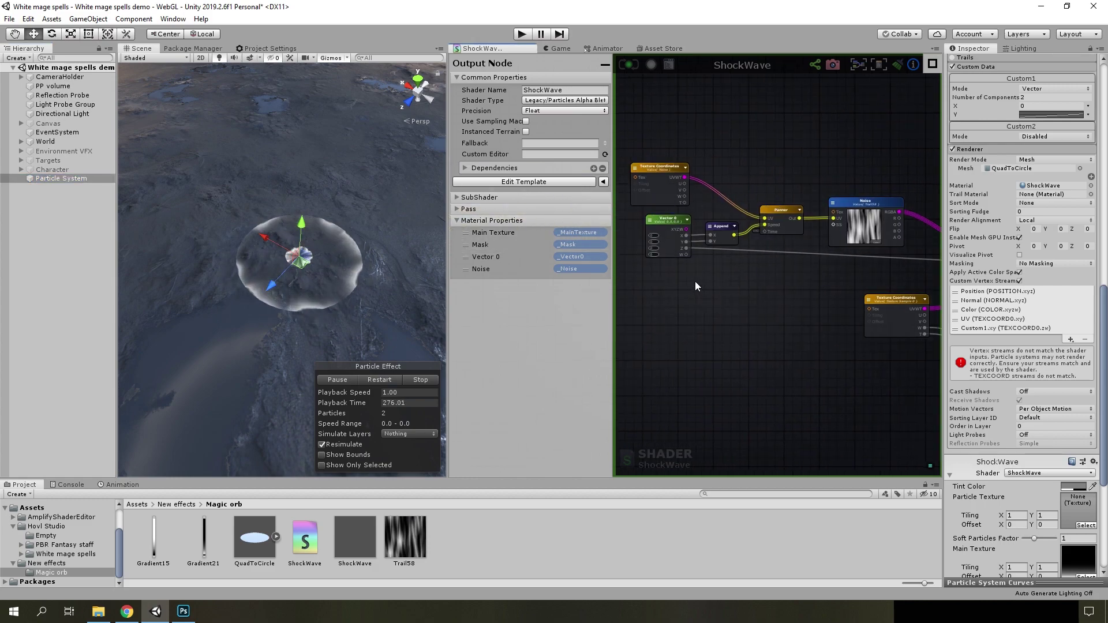
click(725, 171)
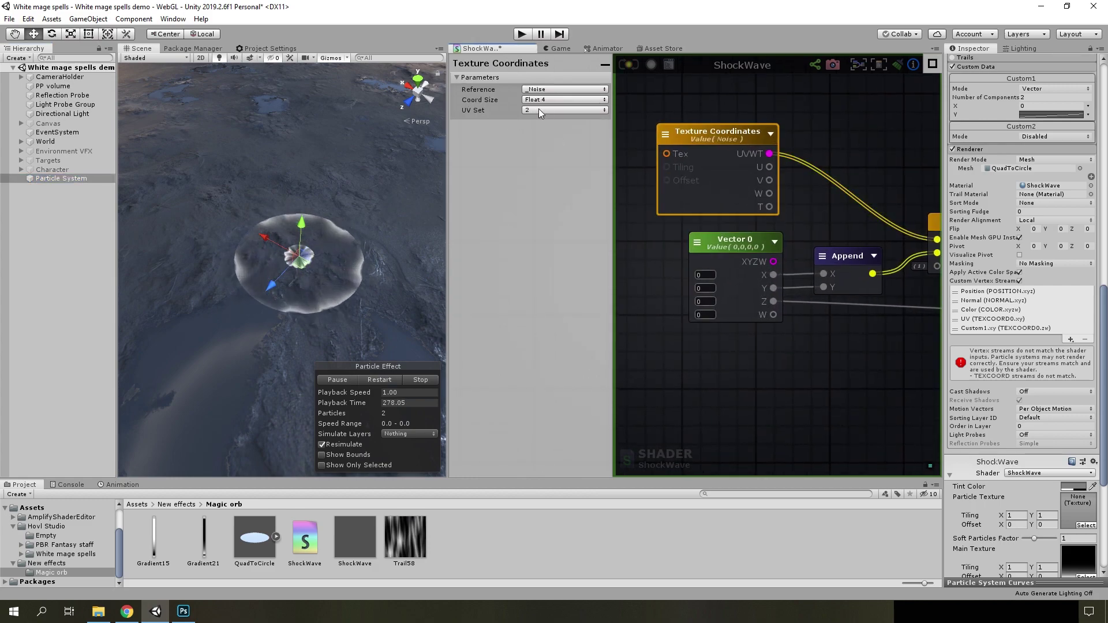
click(1070, 339)
mouse_move(1058, 367)
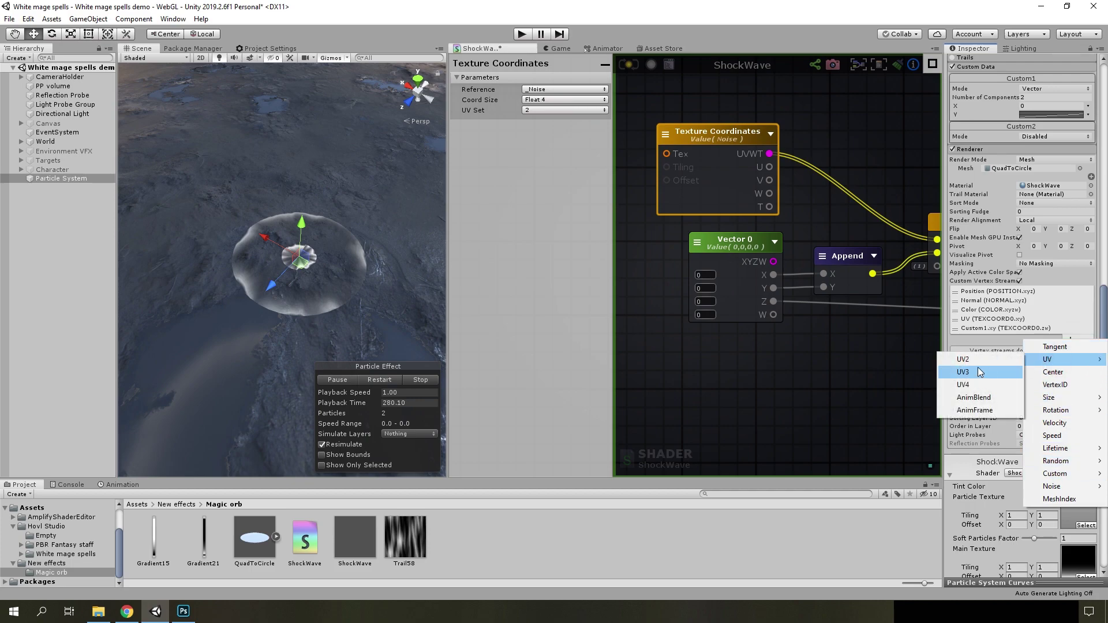
click(983, 360)
Add the Custom2.xy custom vertex stream to the particle renderer
click(1070, 348)
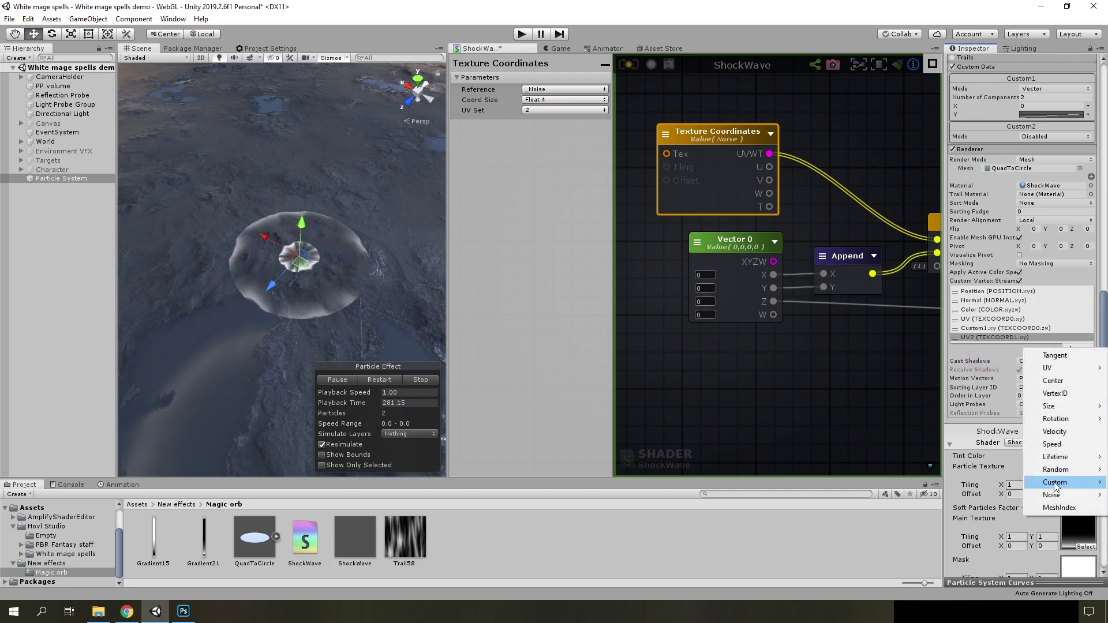
mouse_move(1056, 486)
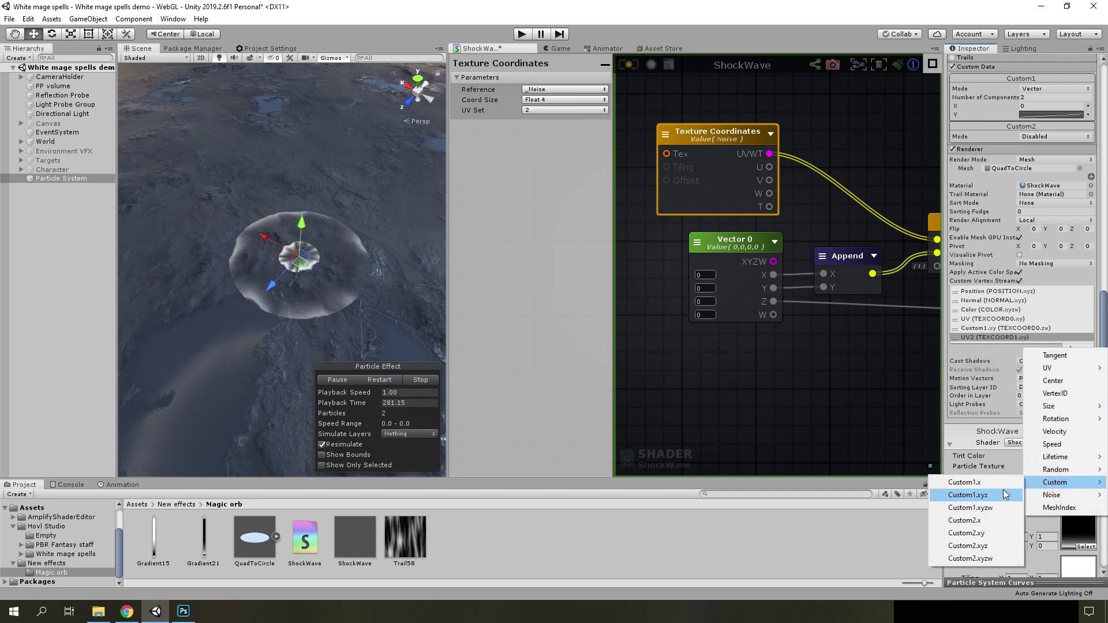
click(988, 531)
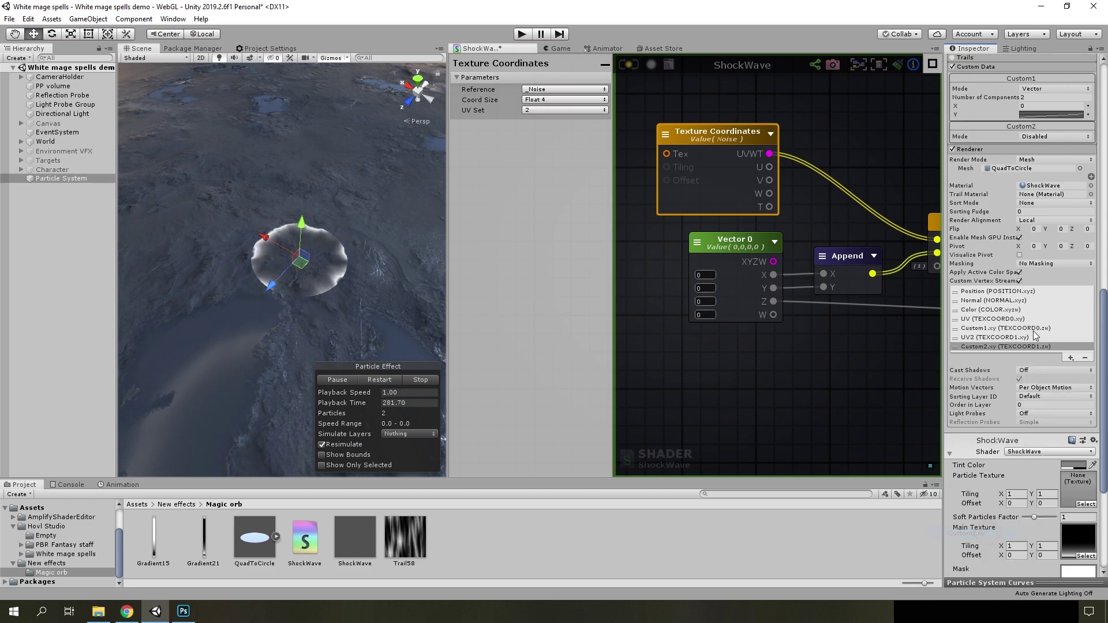
scroll(1029, 322, up, 5)
scroll(1028, 322, up, 5)
scroll(1039, 323, down, 10)
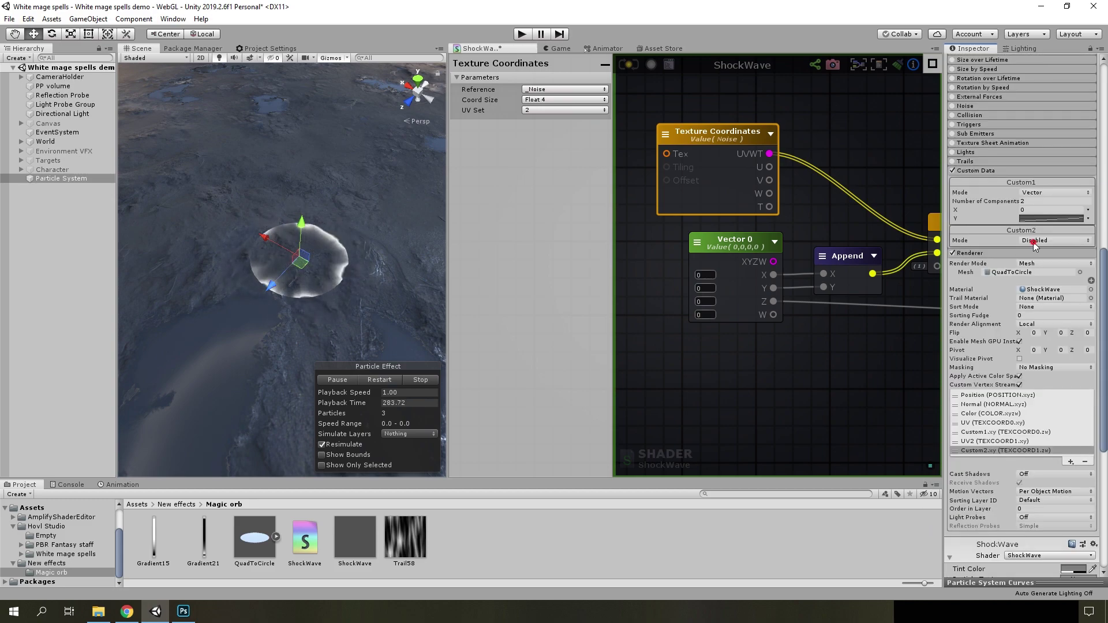
Make Custom2 a two-component vector and set the ShockWave material's Vector 0 Z to -0.4
click(1042, 265)
drag(998, 249, 989, 263)
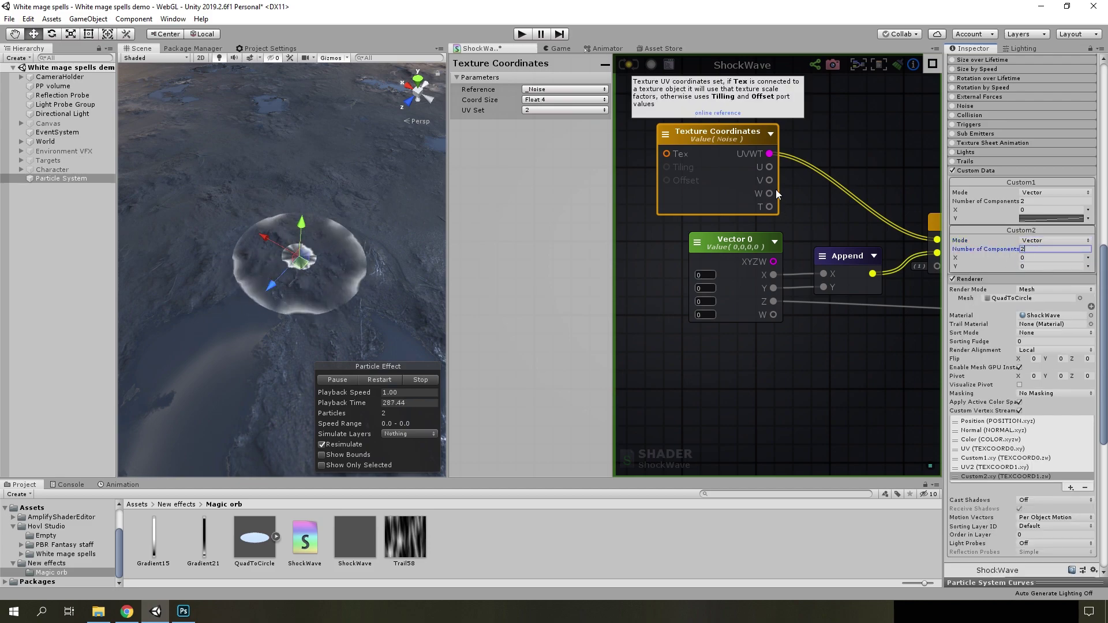
scroll(1039, 404, down, 10)
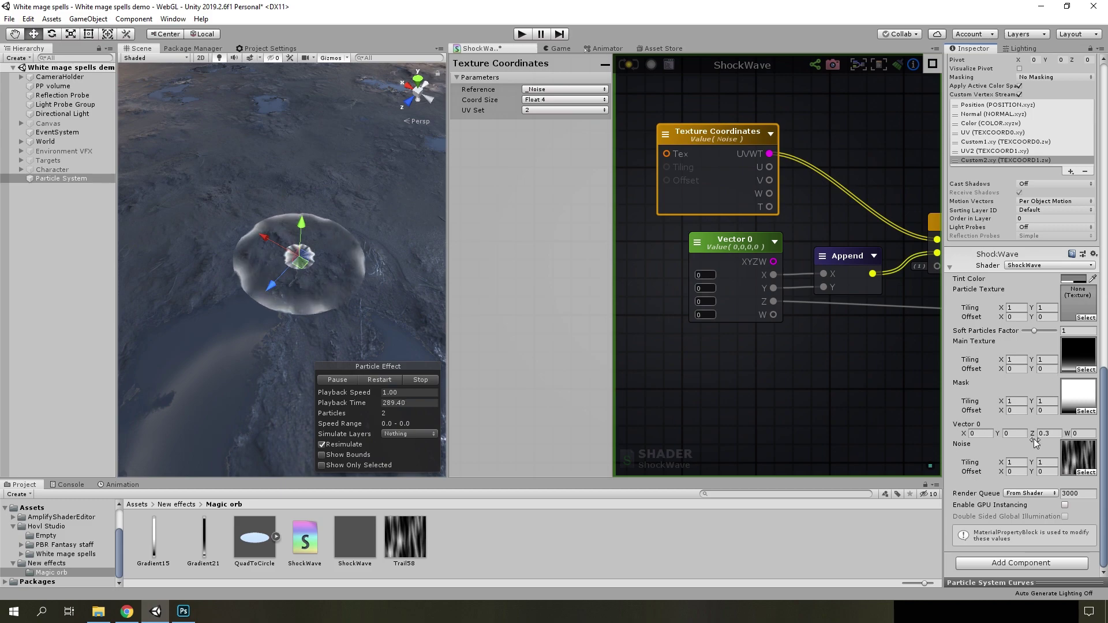
click(1052, 434)
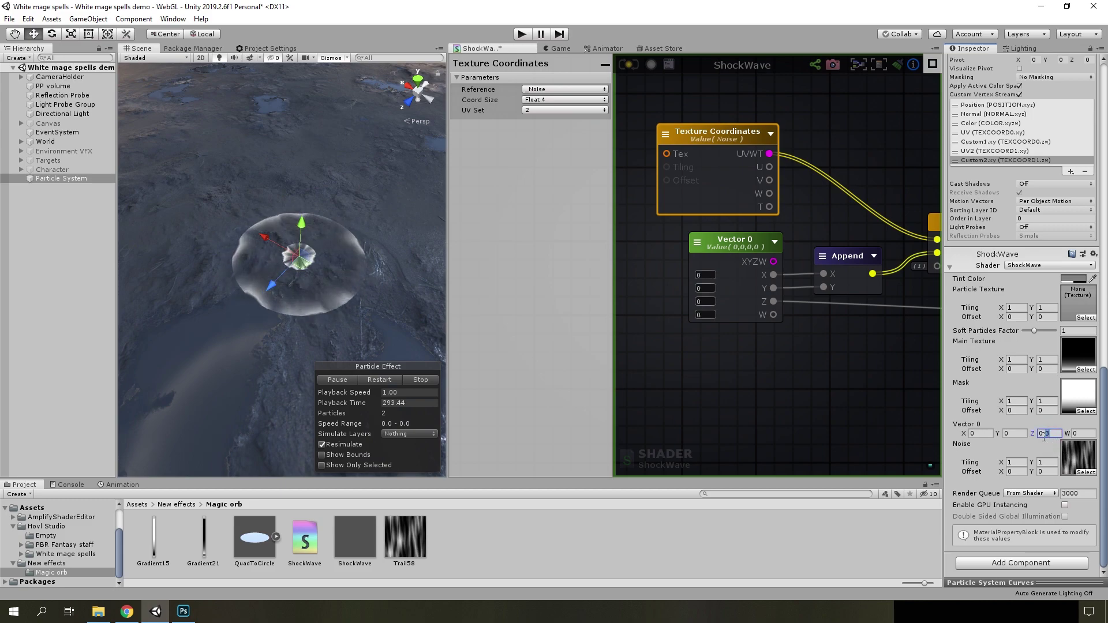
text(0.4)
click(1043, 434)
text(-0.4)
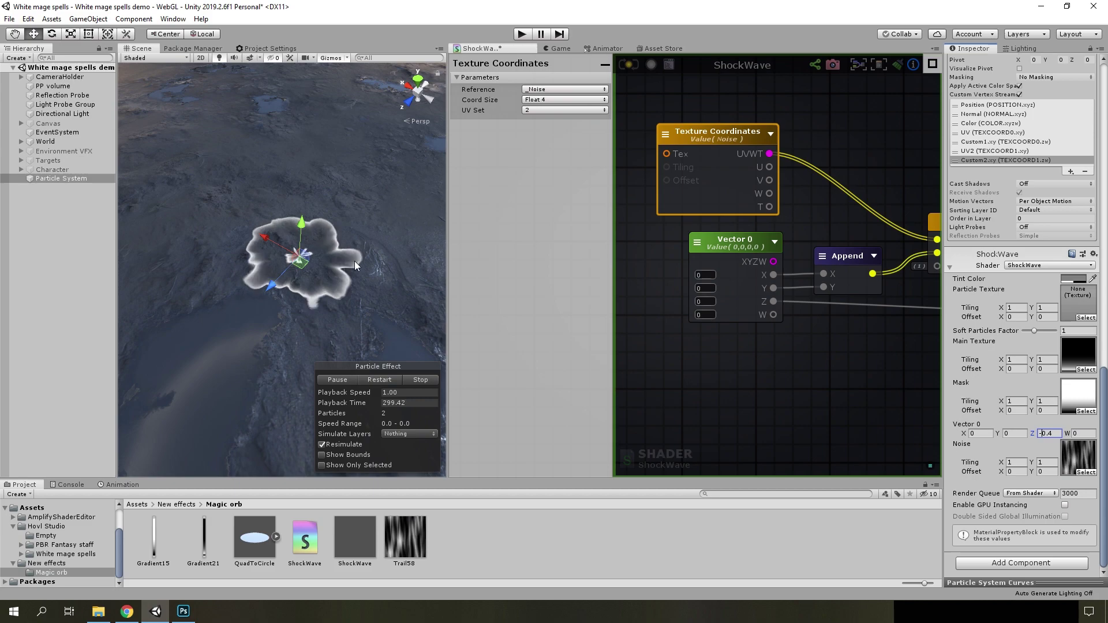
alt+drag(334, 302, 384, 291)
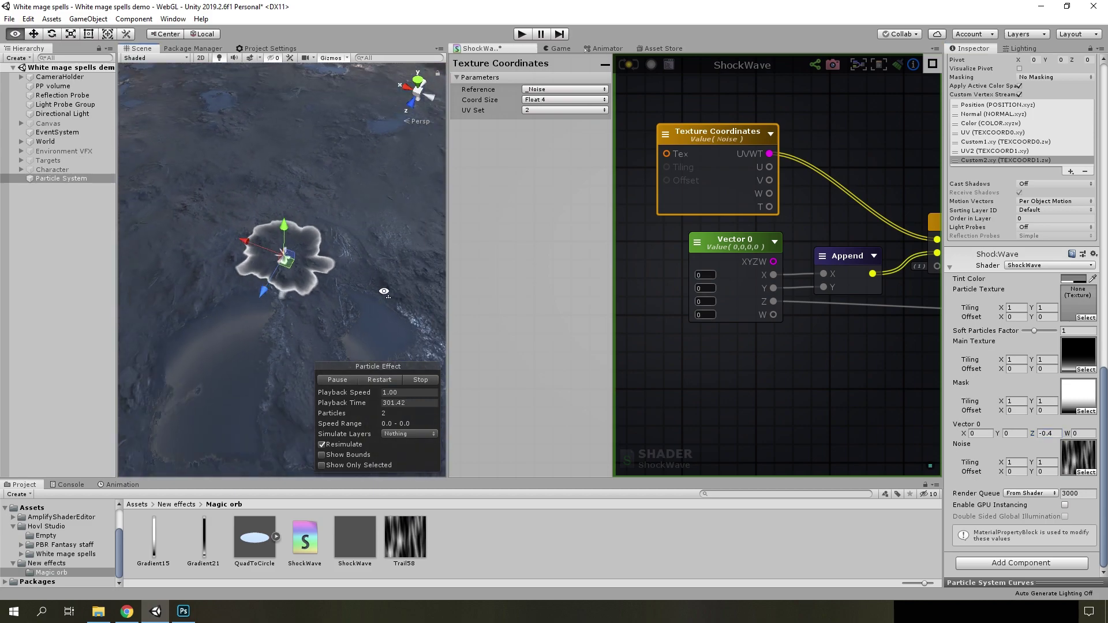
Enable Color over Lifetime with an alpha gradient fading to fully transparent at the end
scroll(1060, 285, up, 10)
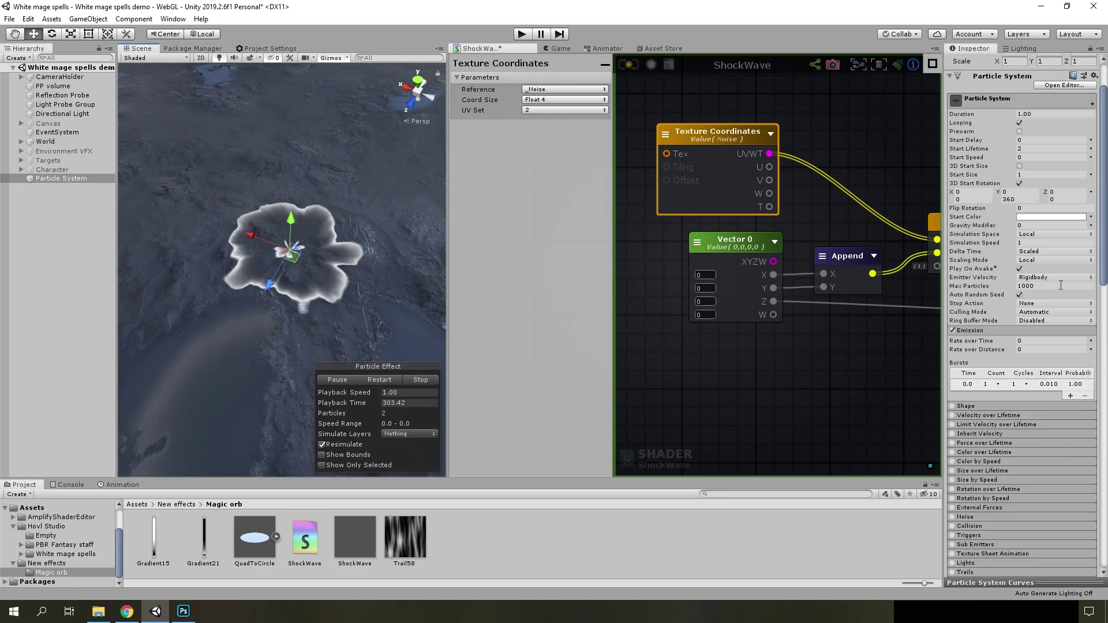
scroll(999, 328, down, 3)
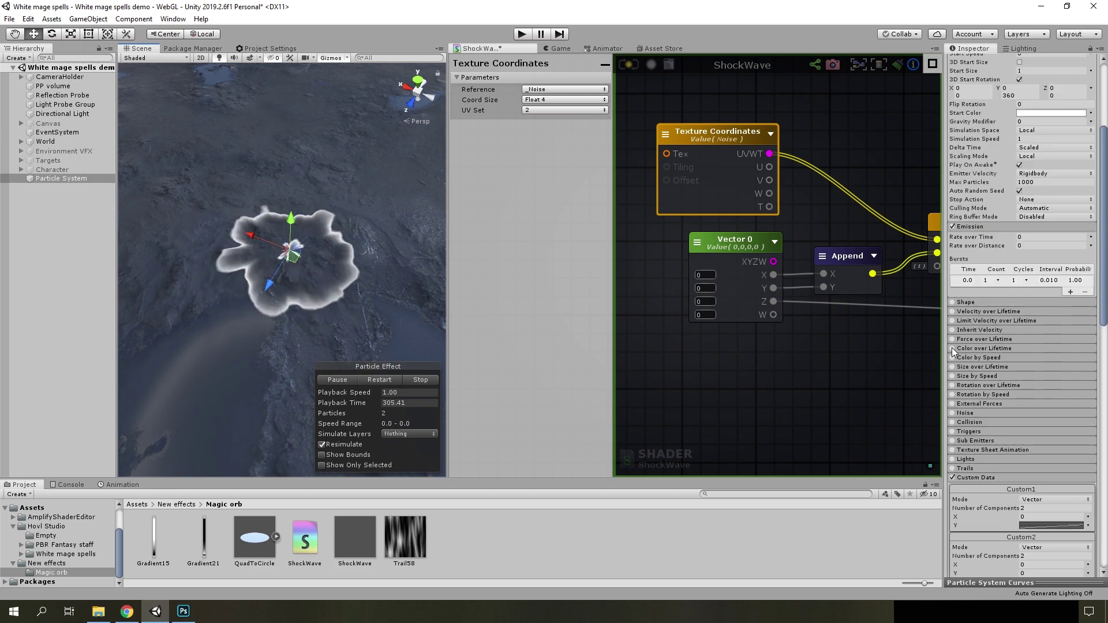
click(952, 348)
click(1051, 358)
click(774, 325)
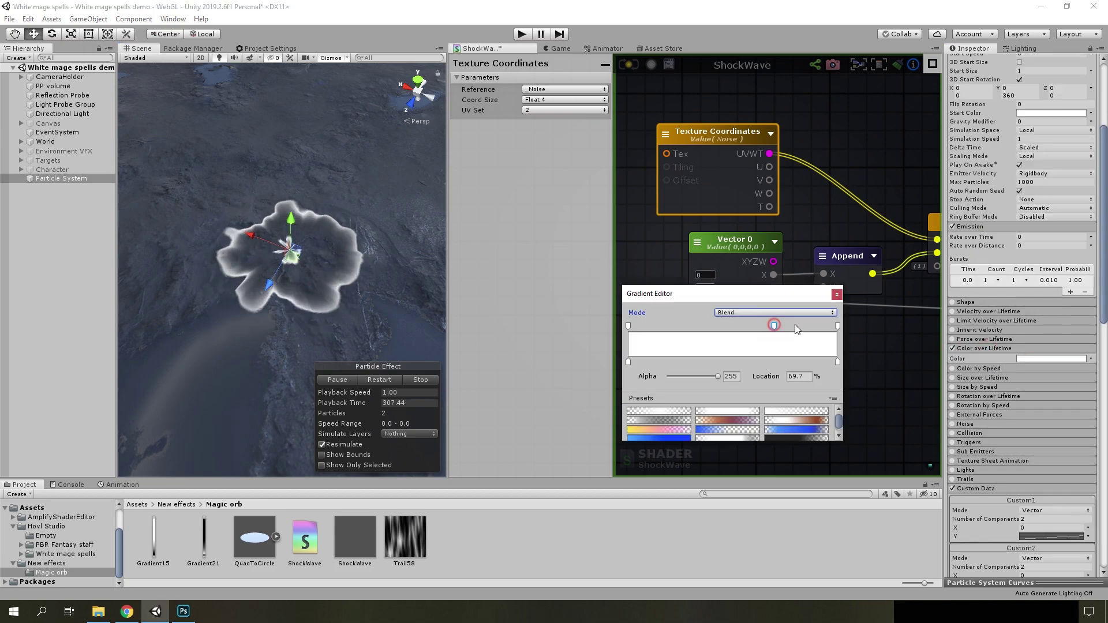
click(837, 326)
mouse_move(718, 376)
mouse_down()
mouse_move(669, 376)
mouse_move(704, 376)
mouse_up()
click(670, 326)
click(629, 326)
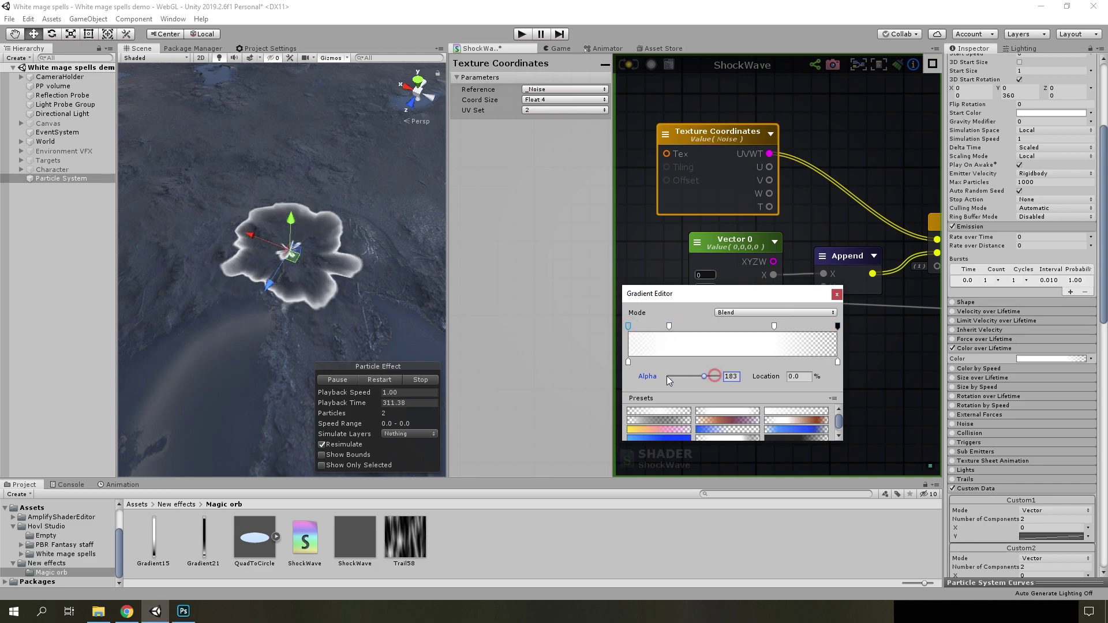
click(1006, 288)
Set the particles' Start Color to bright blue 4F75FF
scroll(1010, 282, up, 5)
click(1025, 272)
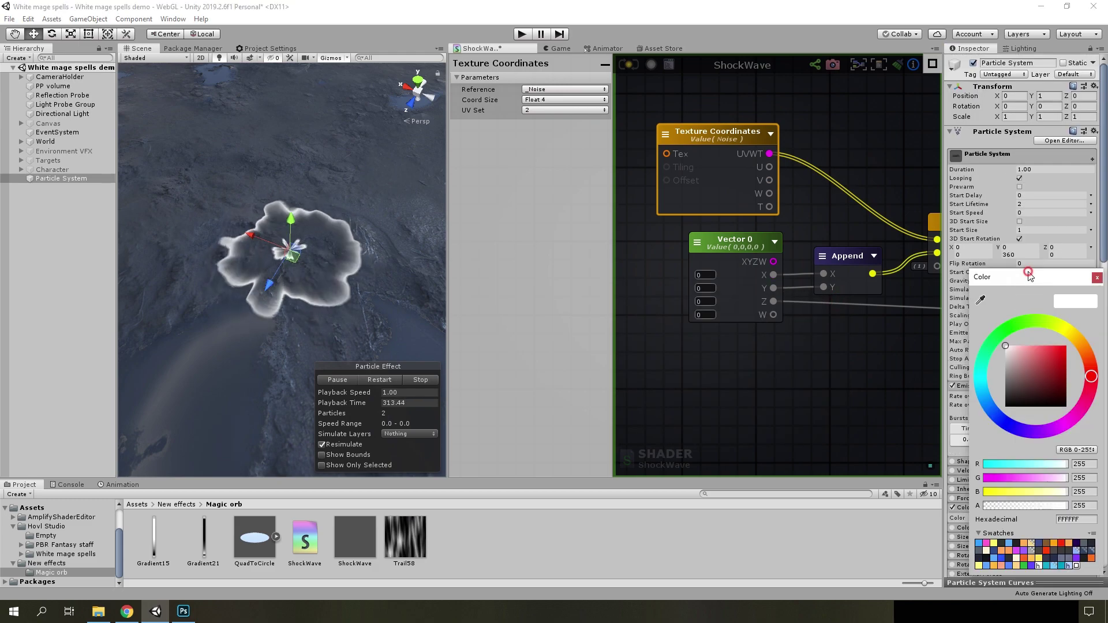
click(998, 416)
drag(1029, 355, 1048, 328)
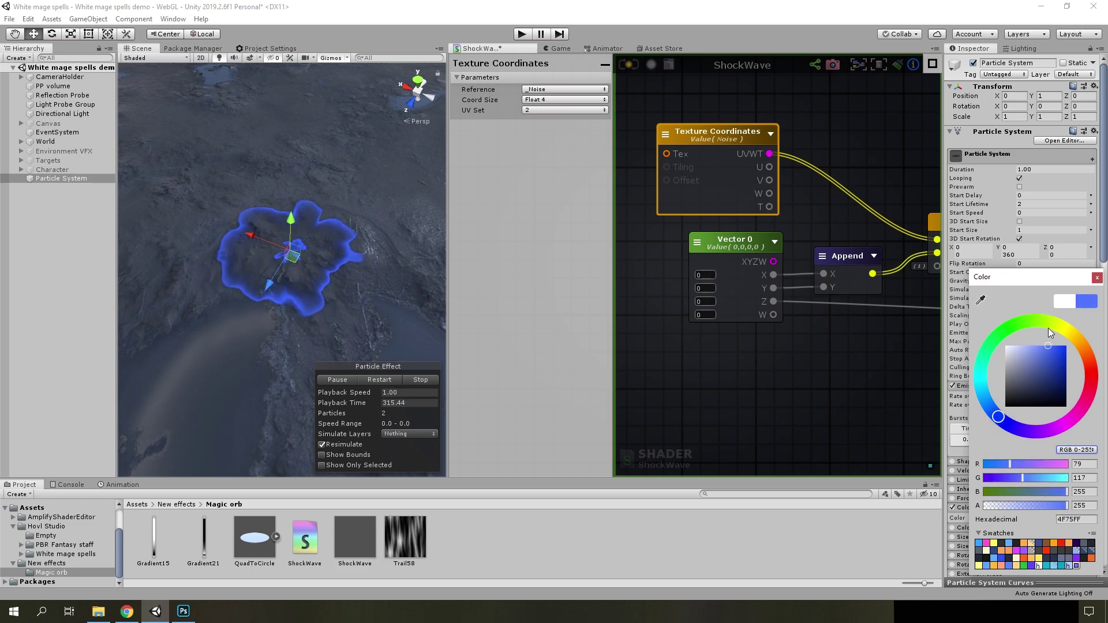
click(1096, 278)
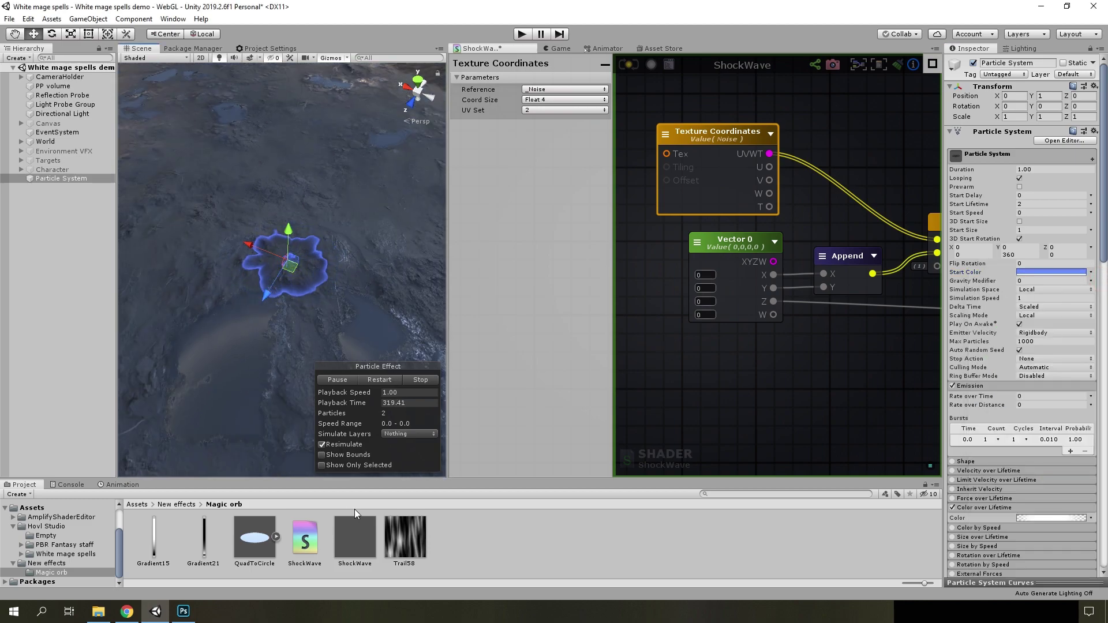
Add a Float node beside the Vertex Color Multiply and make it a material property
mouse_move(315, 285)
alt+mouse_down()
mouse_move(297, 275)
mouse_move(272, 289)
alt+mouse_up()
scroll(861, 380, down, 3)
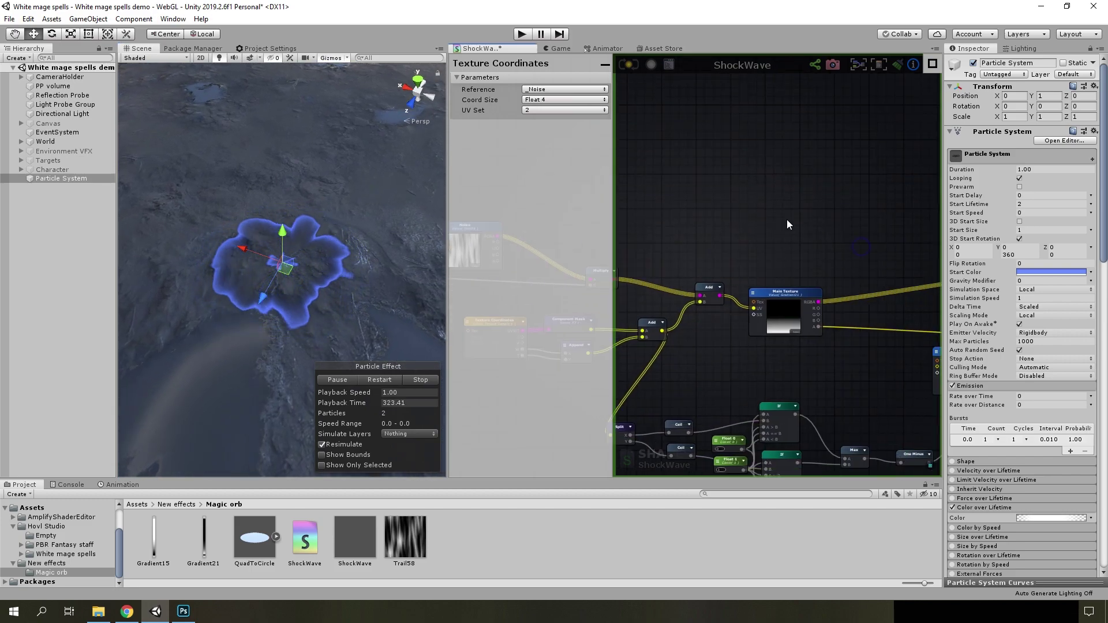
scroll(847, 221, up, 3)
right_drag(847, 221, 704, 191)
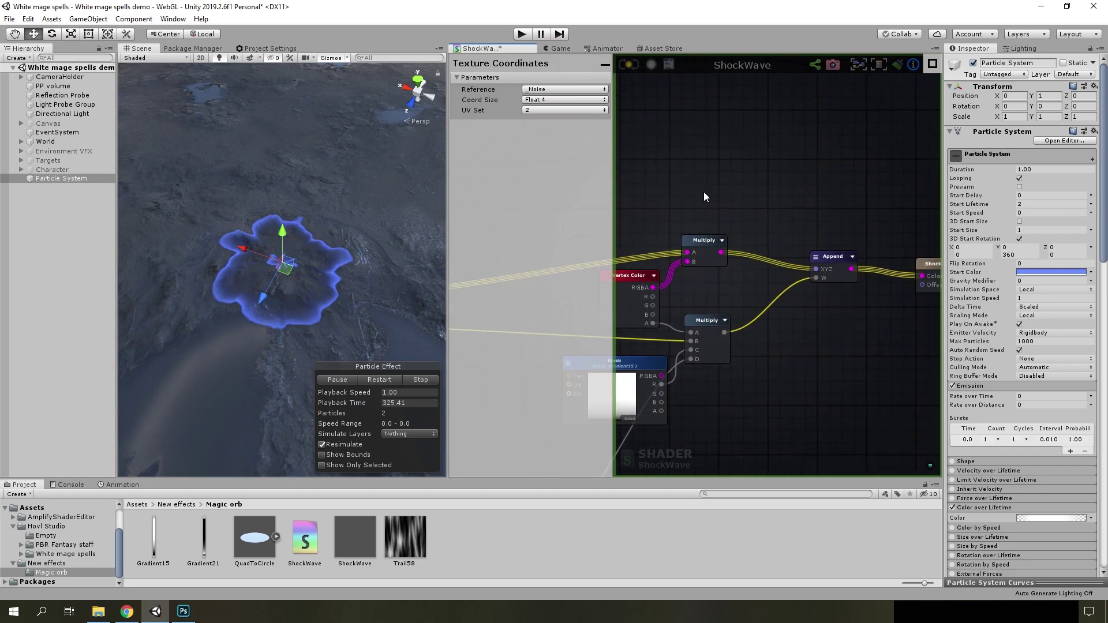
scroll(750, 207, up, 2)
right_click(701, 212)
text(mul)
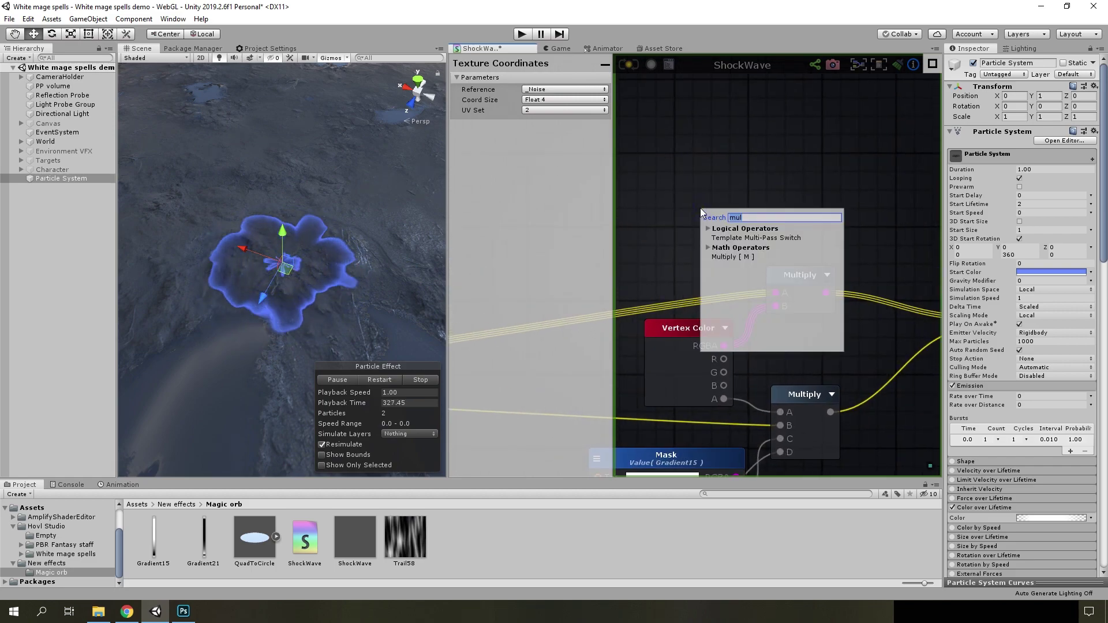
text(flo)
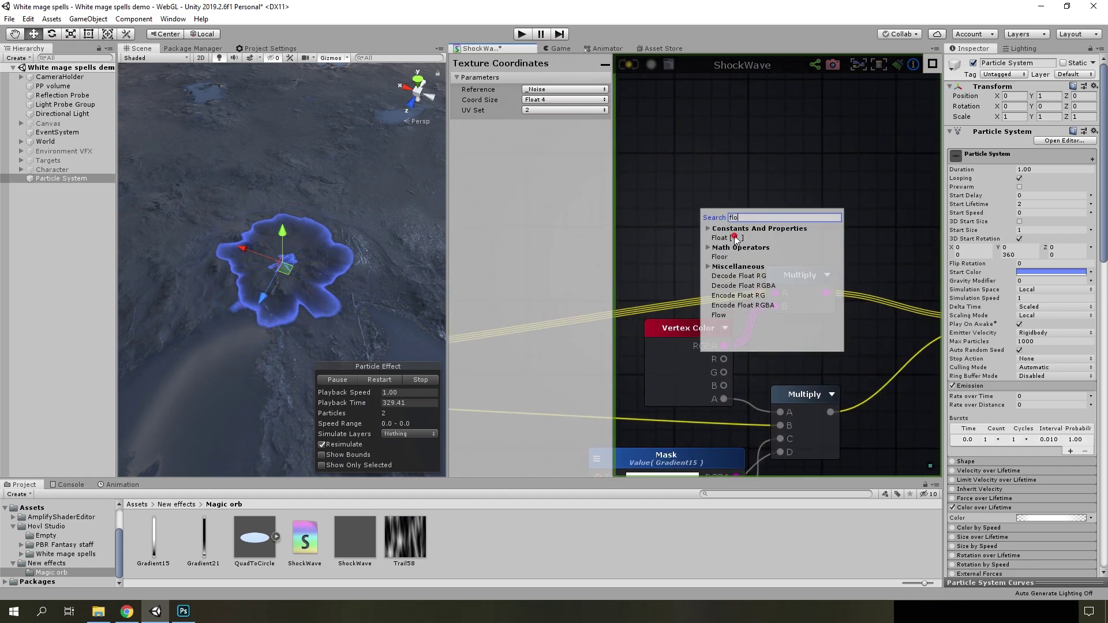
click(735, 238)
click(556, 89)
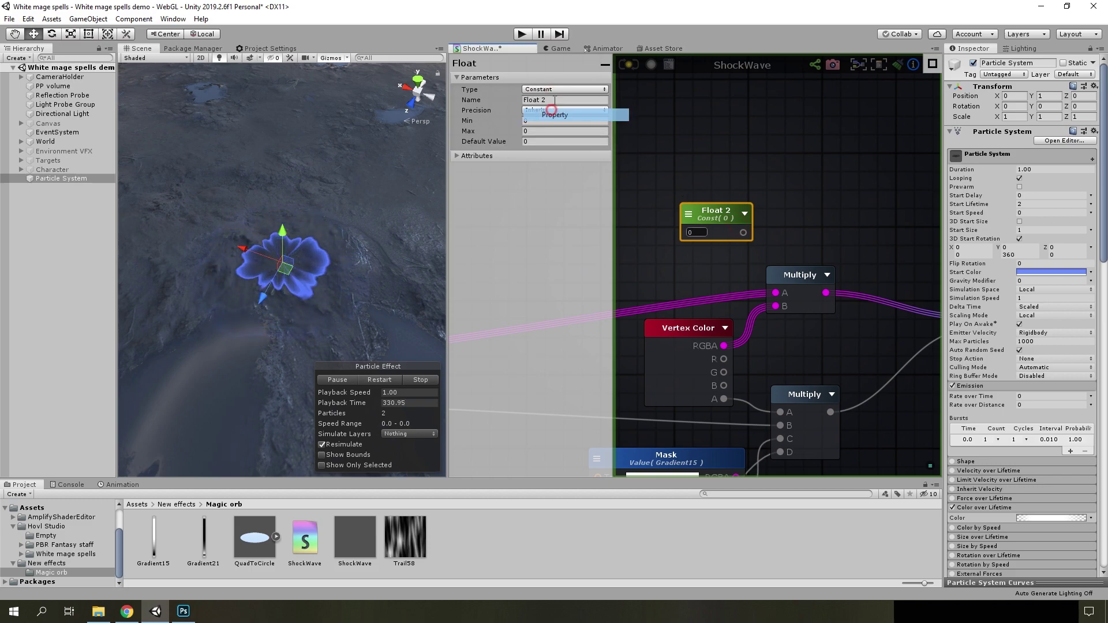
click(556, 100)
text(E)
Name the property Emission with value 4, wire it into Multiply's C input, and compile
key(Tab)
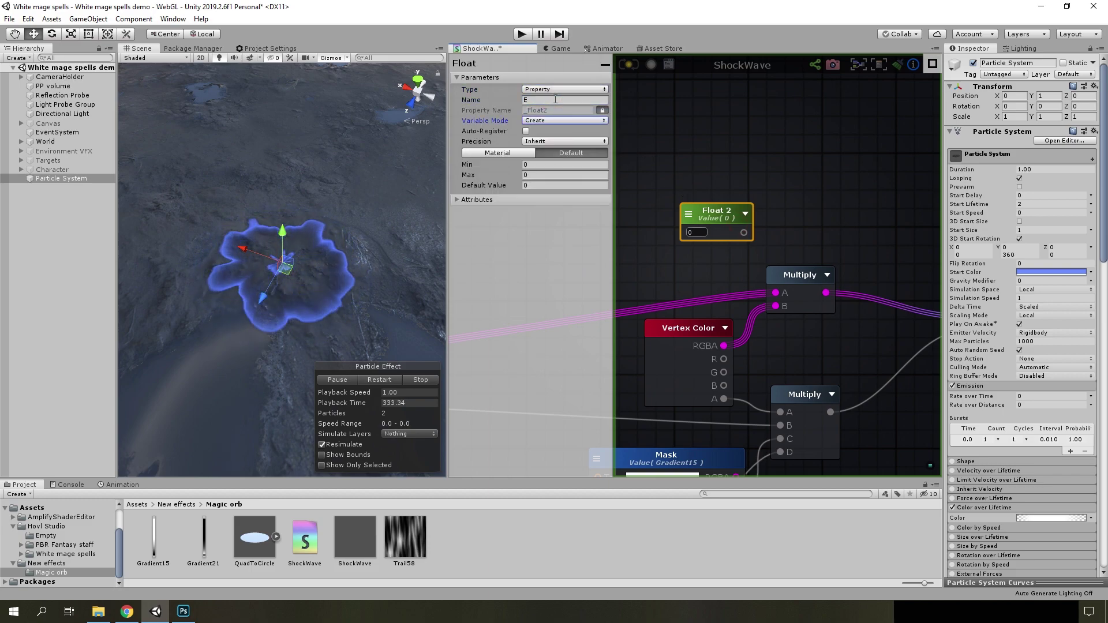
click(555, 99)
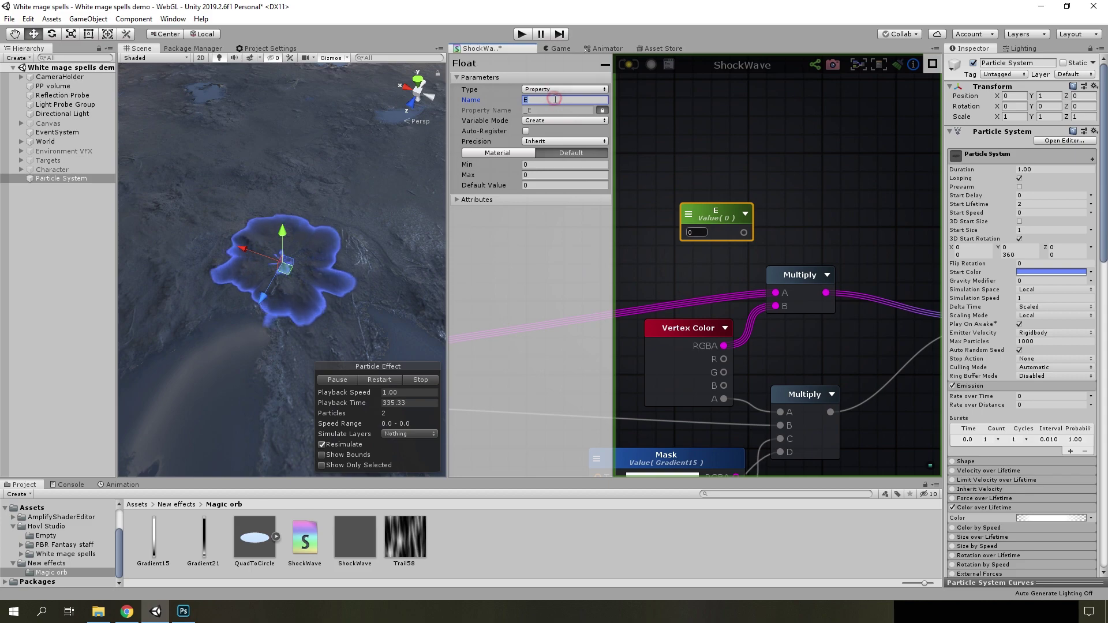
text(Emission)
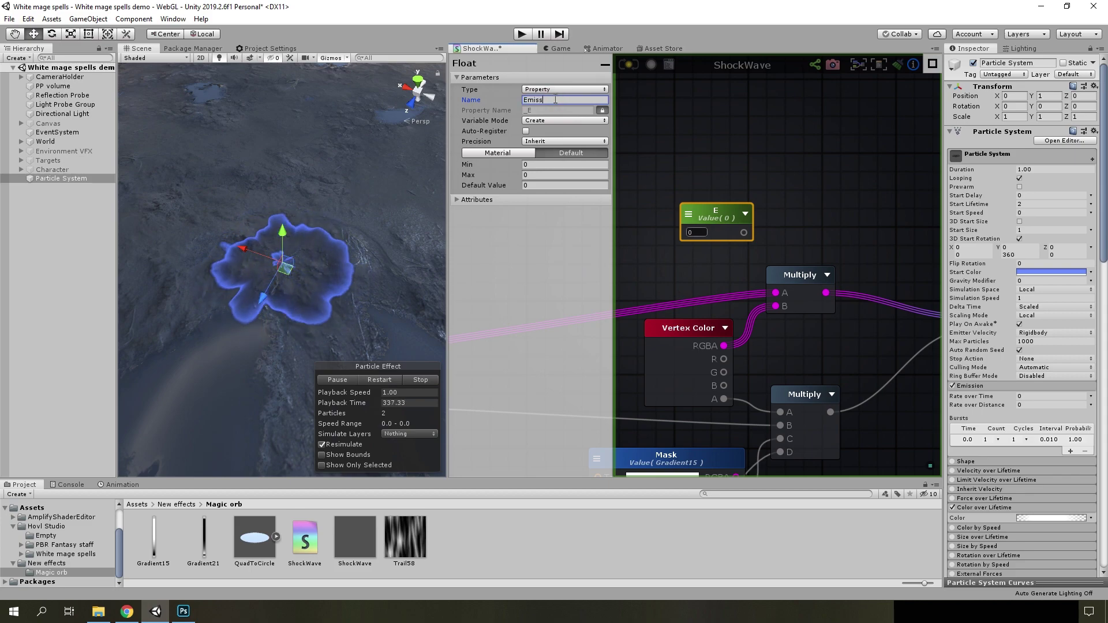
click(684, 133)
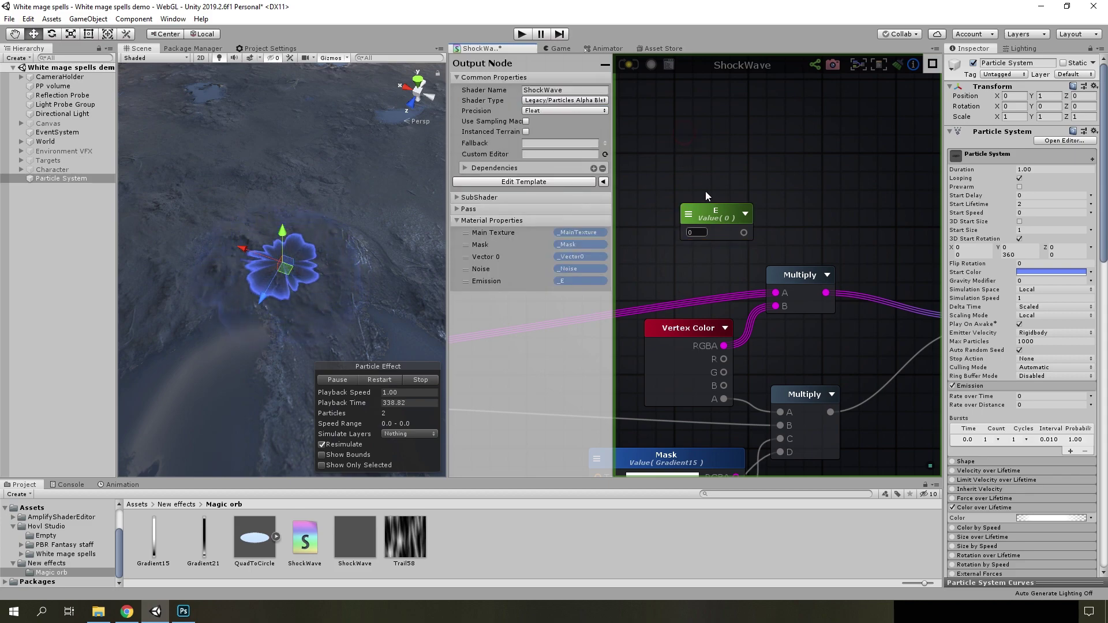
text(4)
click(709, 229)
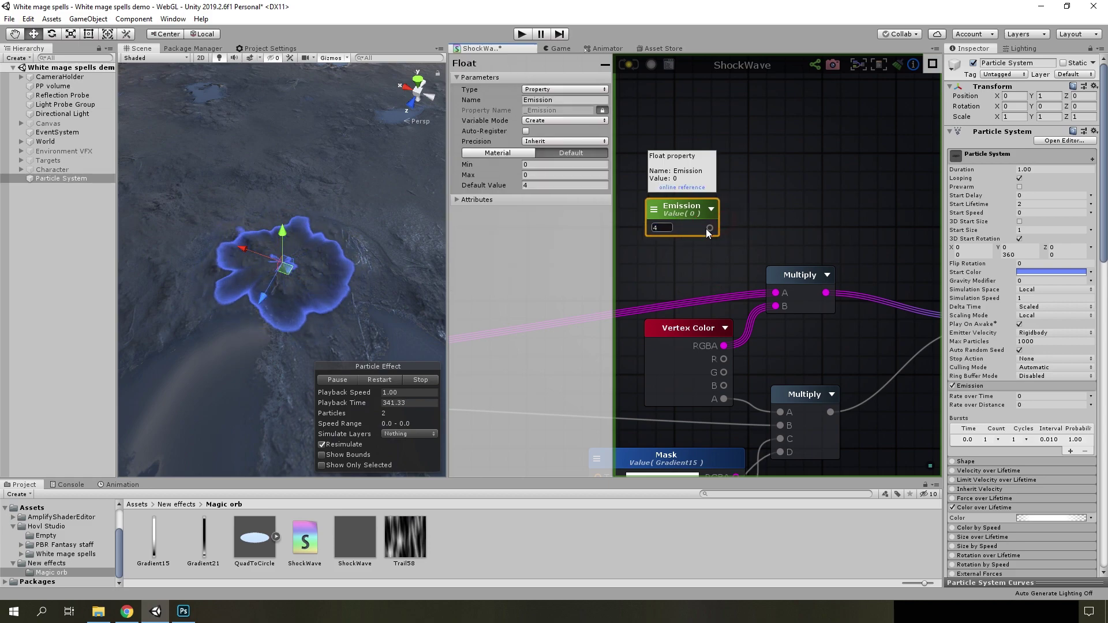
drag(709, 229, 782, 323)
scroll(768, 321, down, 5)
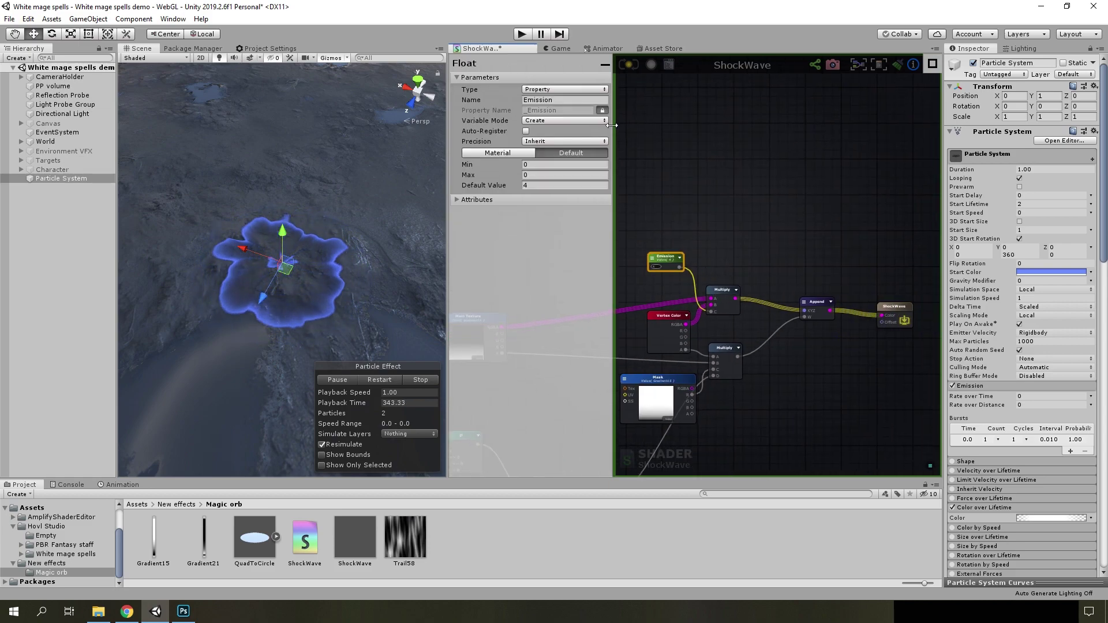
click(628, 65)
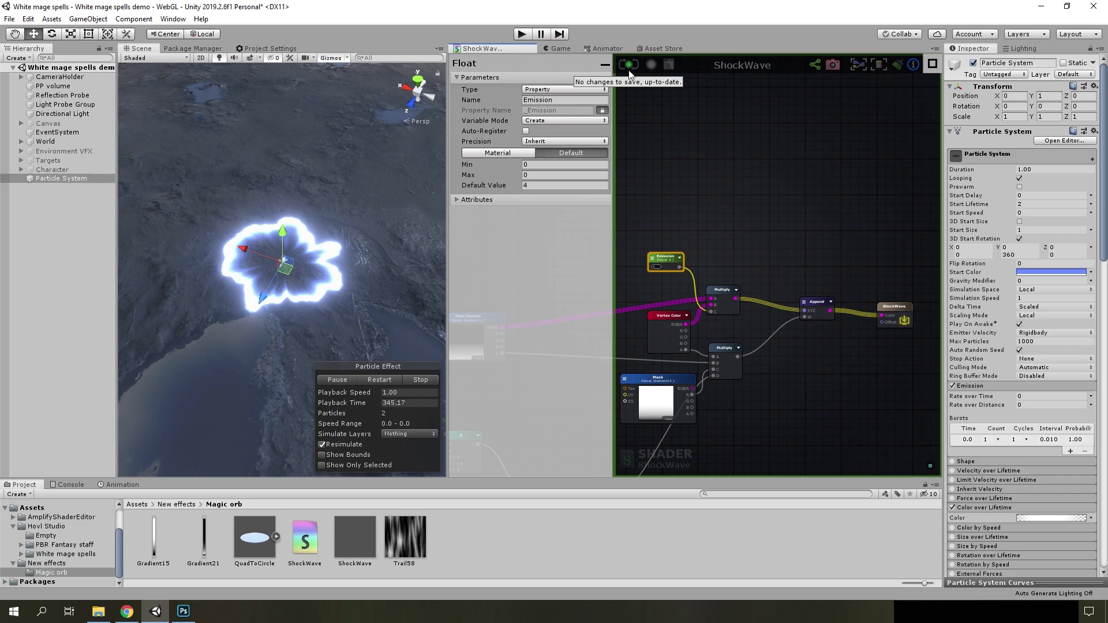
Lower the ShockWave material's Emission value from 4 to 3
scroll(1043, 461, down, 15)
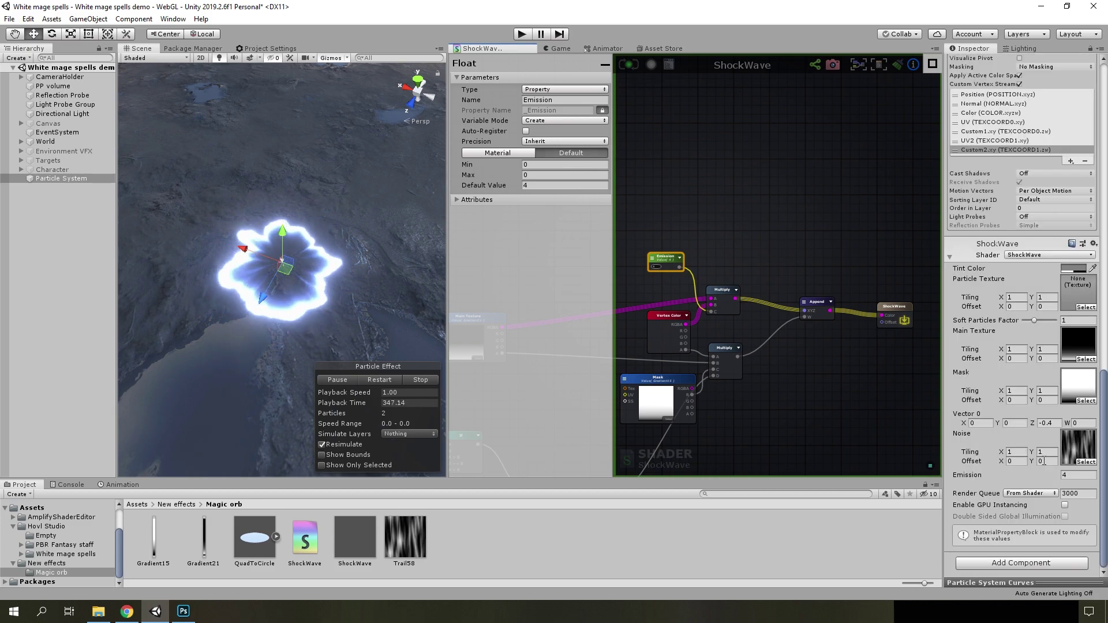
click(1072, 475)
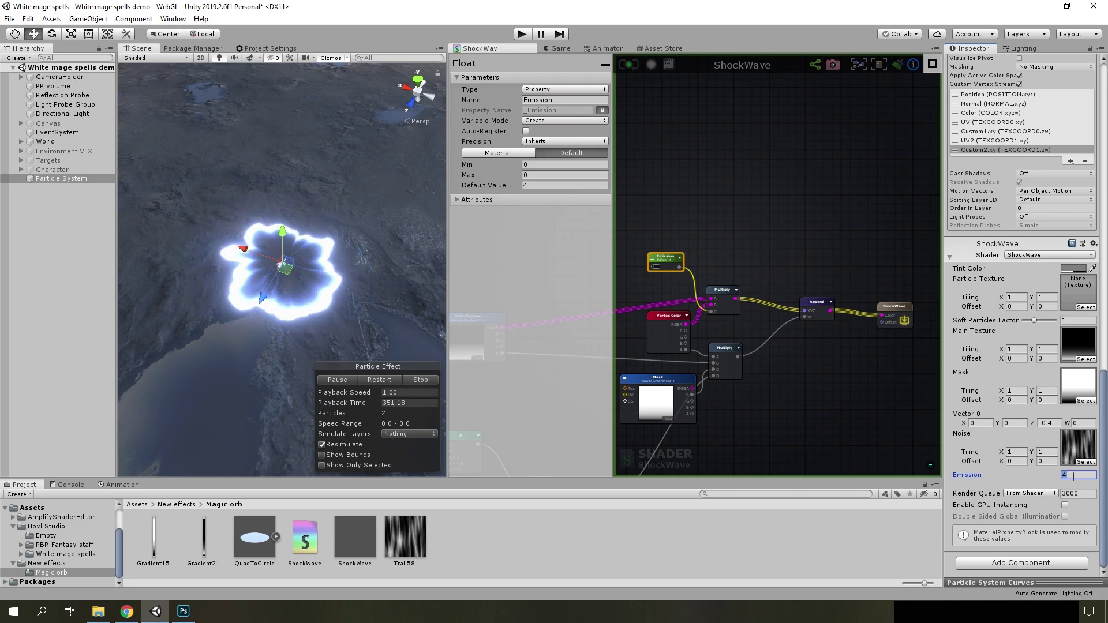
text(3)
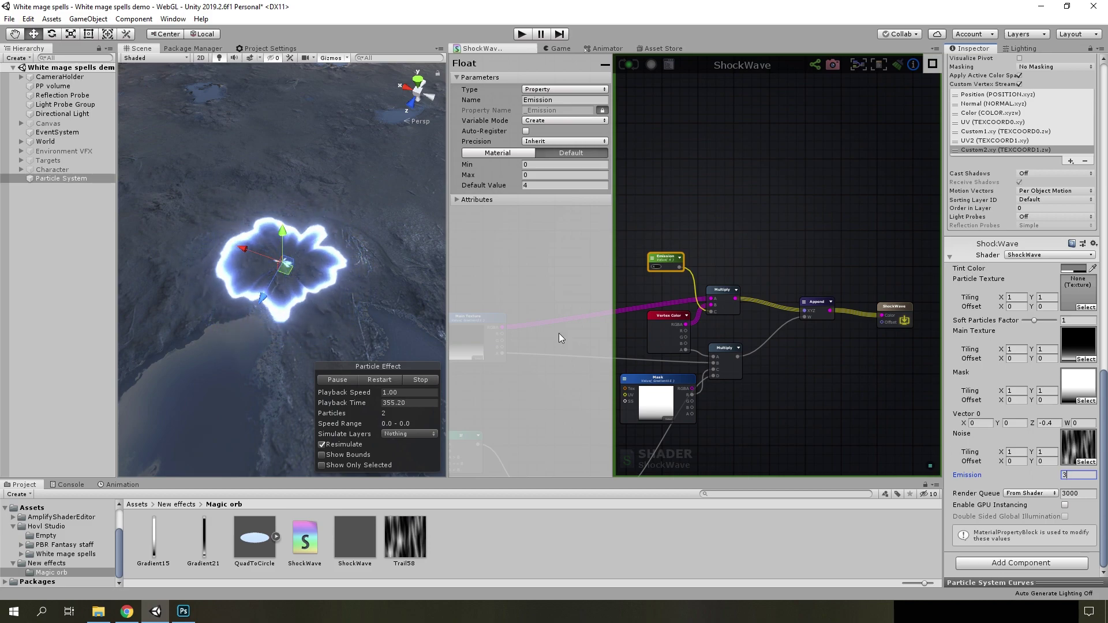
click(368, 249)
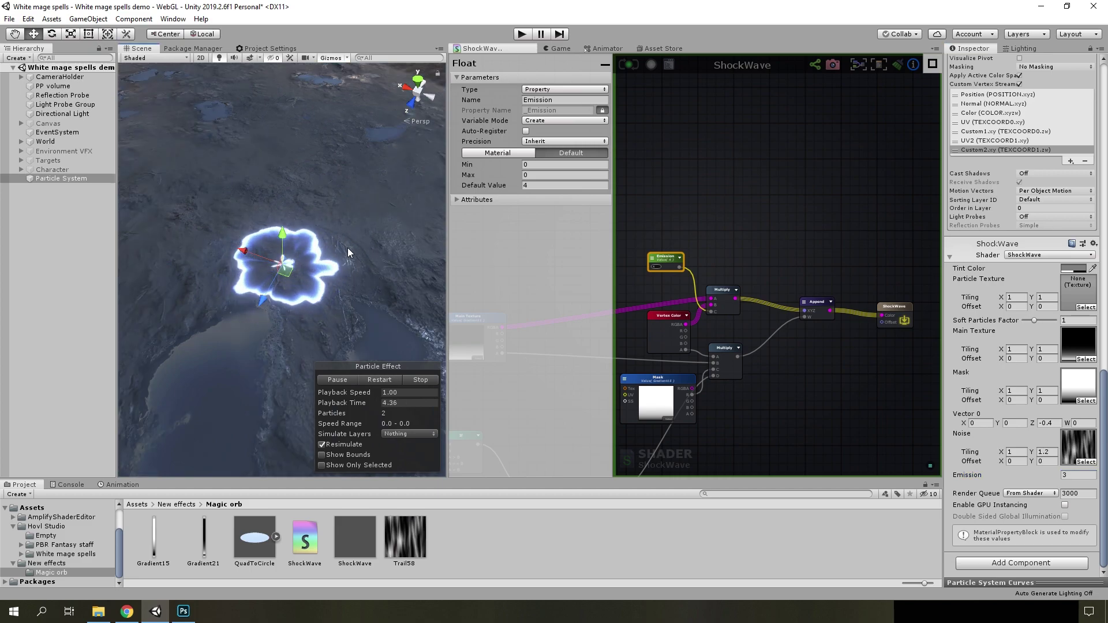
right_drag(676, 318, 881, 203)
right_drag(678, 289, 600, 288)
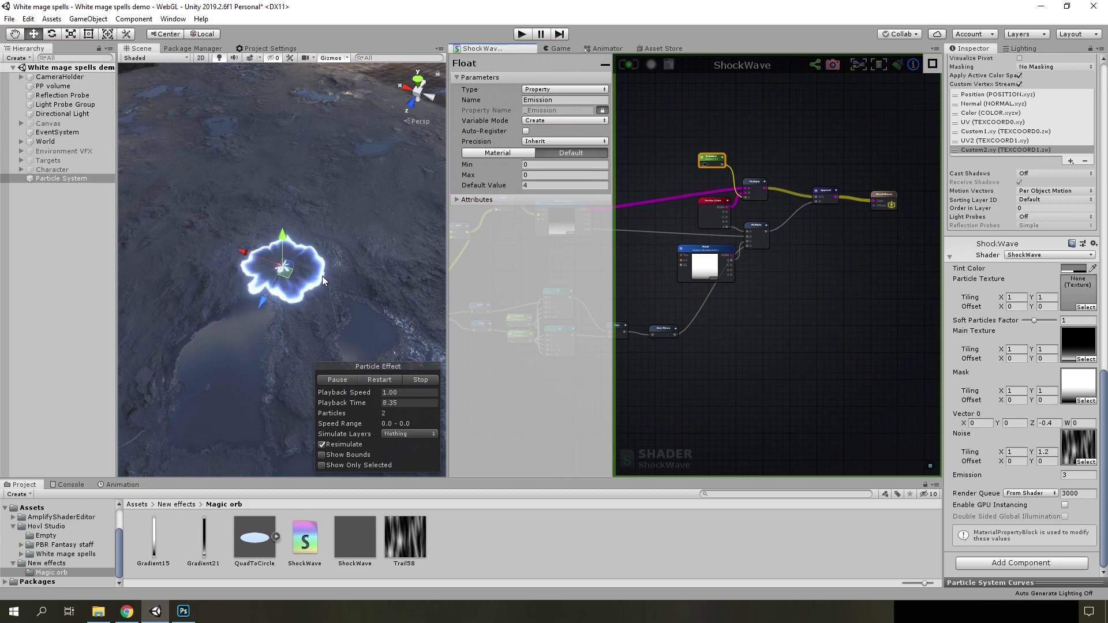
alt+right_drag(322, 276, 382, 282)
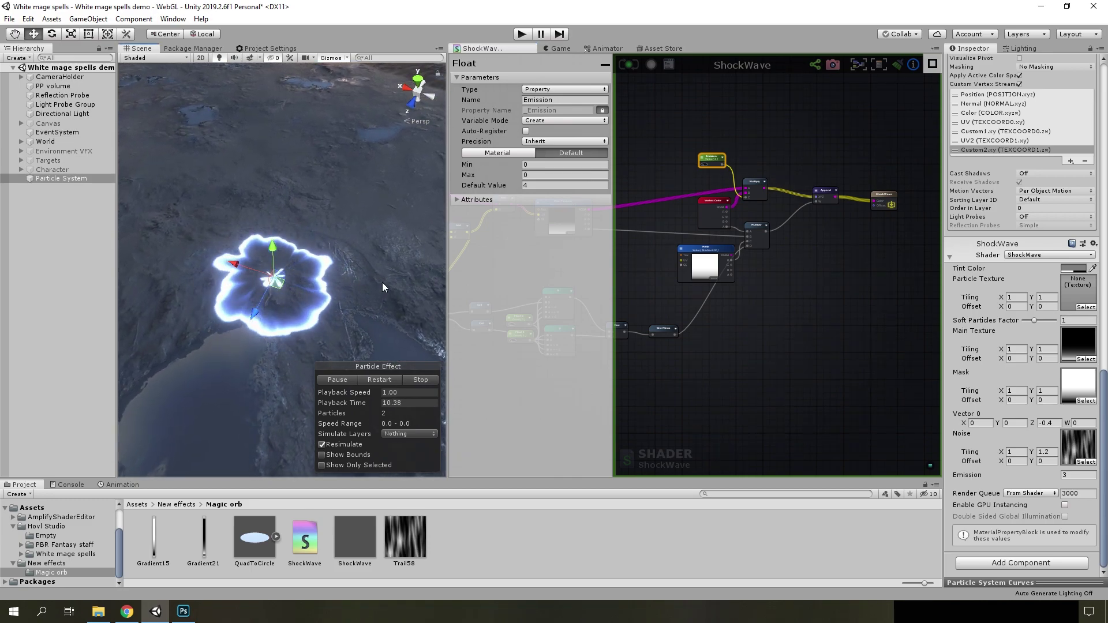
Add a Multiply node and route the mask Multiply's result through it
scroll(746, 302, up, 3)
scroll(755, 319, up, 3)
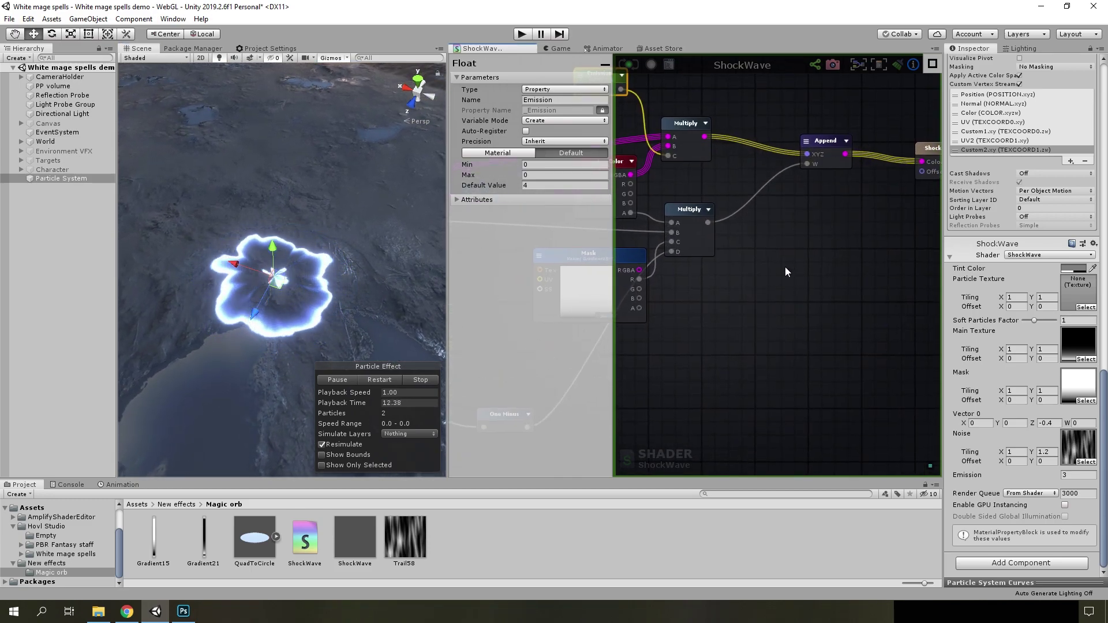
right_drag(786, 249, 706, 300)
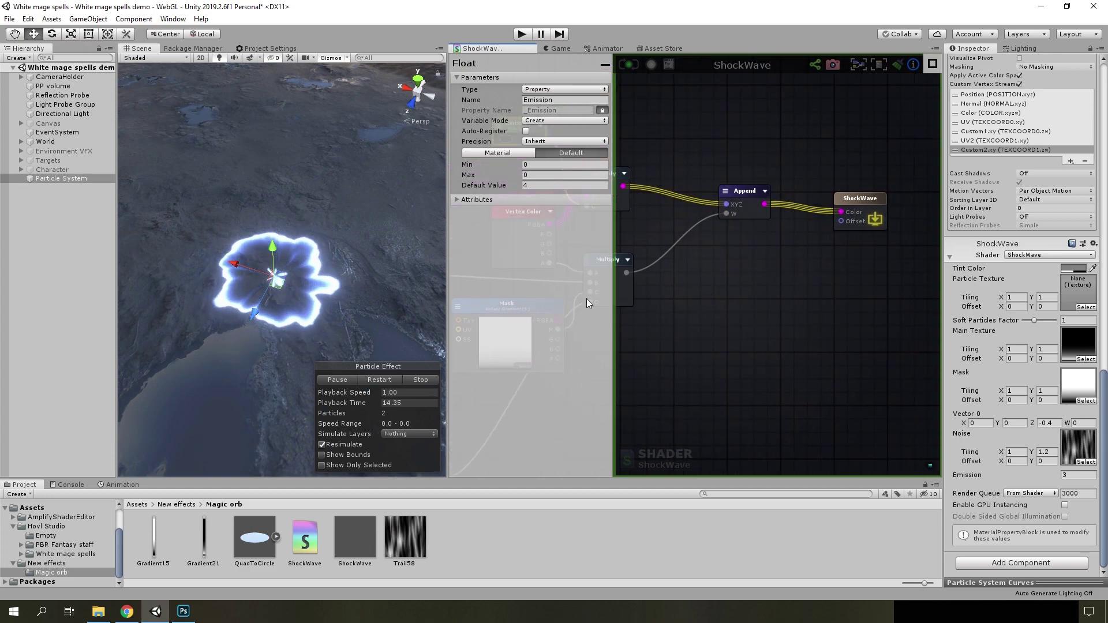
right_drag(791, 292, 878, 269)
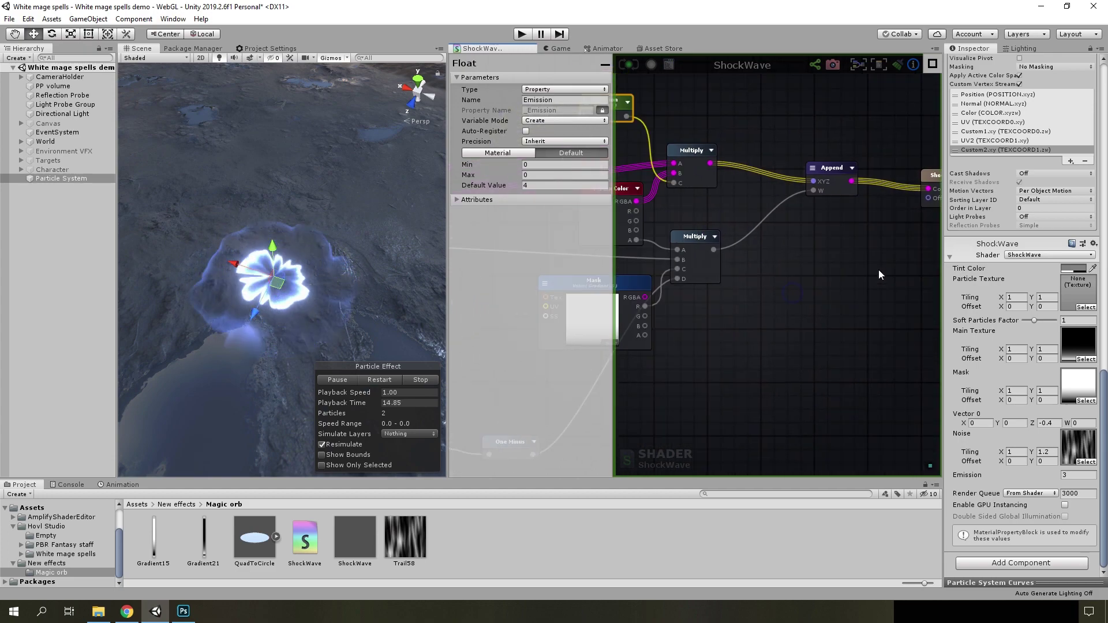
click(833, 193)
right_drag(856, 182, 787, 228)
drag(794, 184, 874, 240)
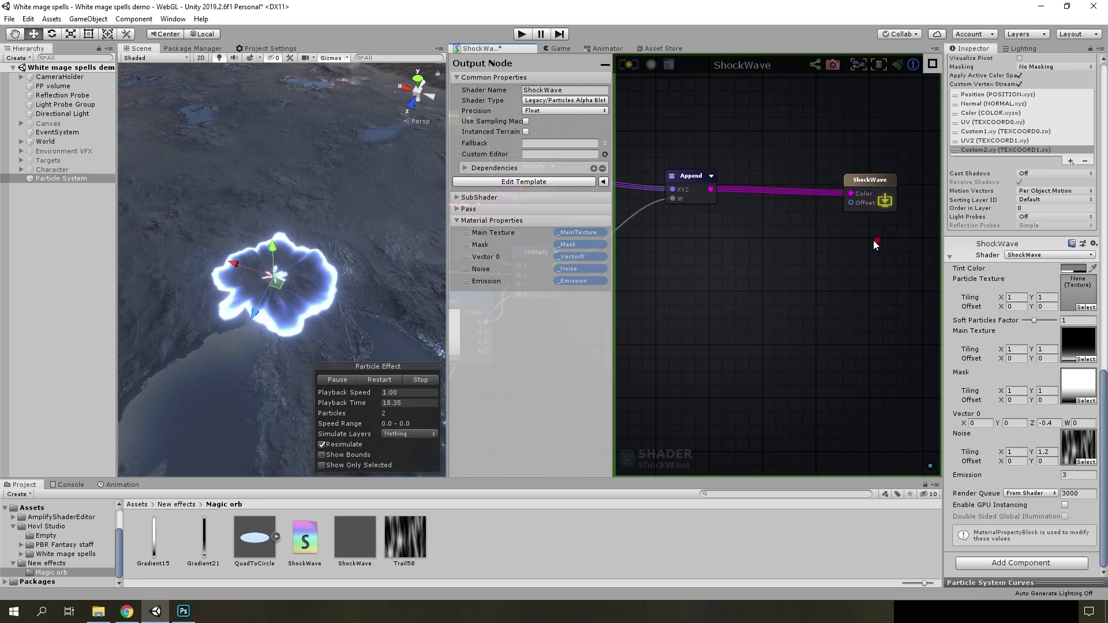
right_drag(736, 184, 914, 186)
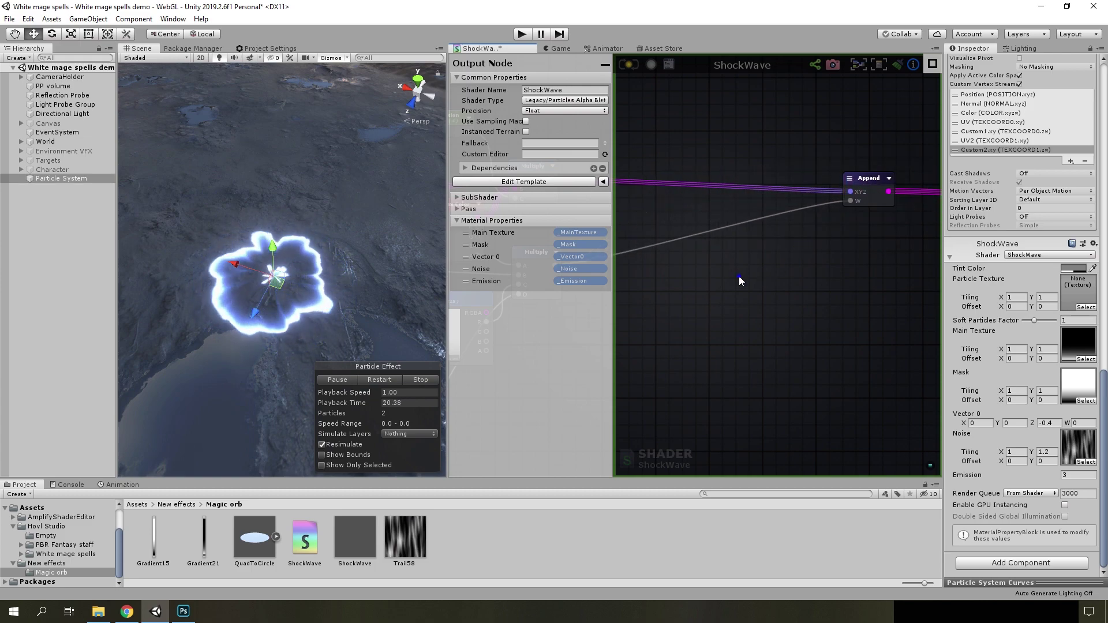
right_drag(741, 281, 875, 291)
right_click(809, 291)
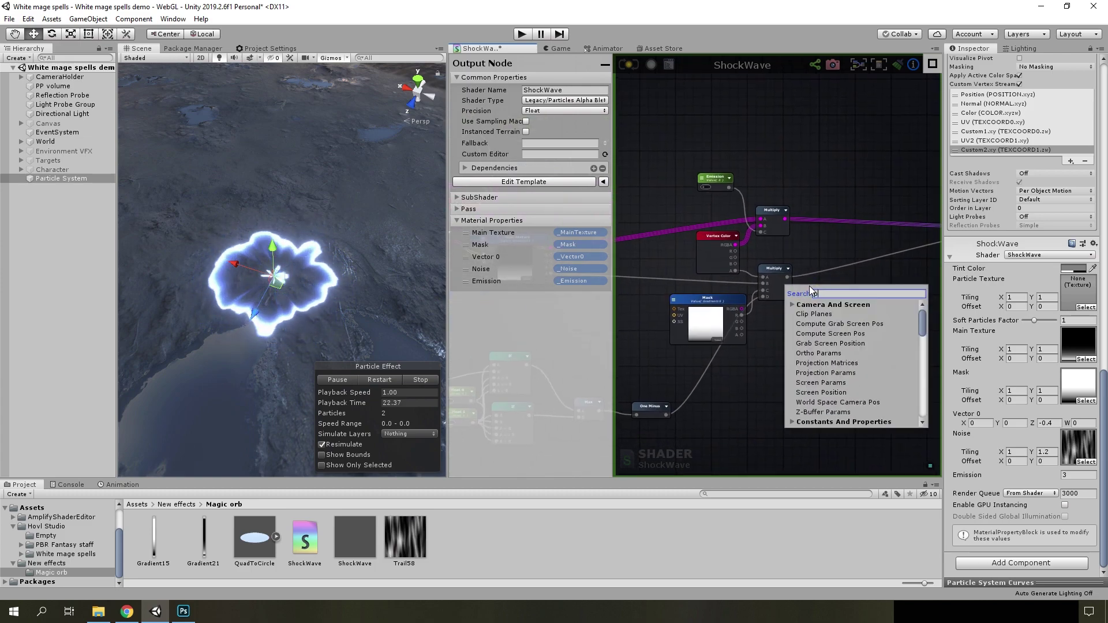
click(806, 302)
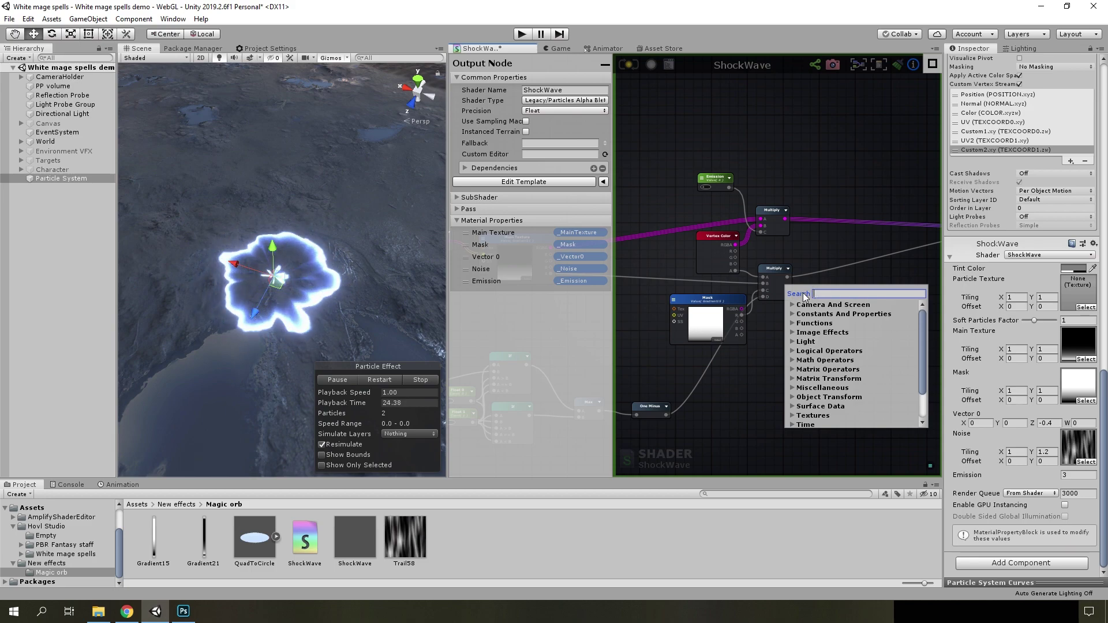
text(mul)
click(828, 329)
scroll(805, 285, up, 3)
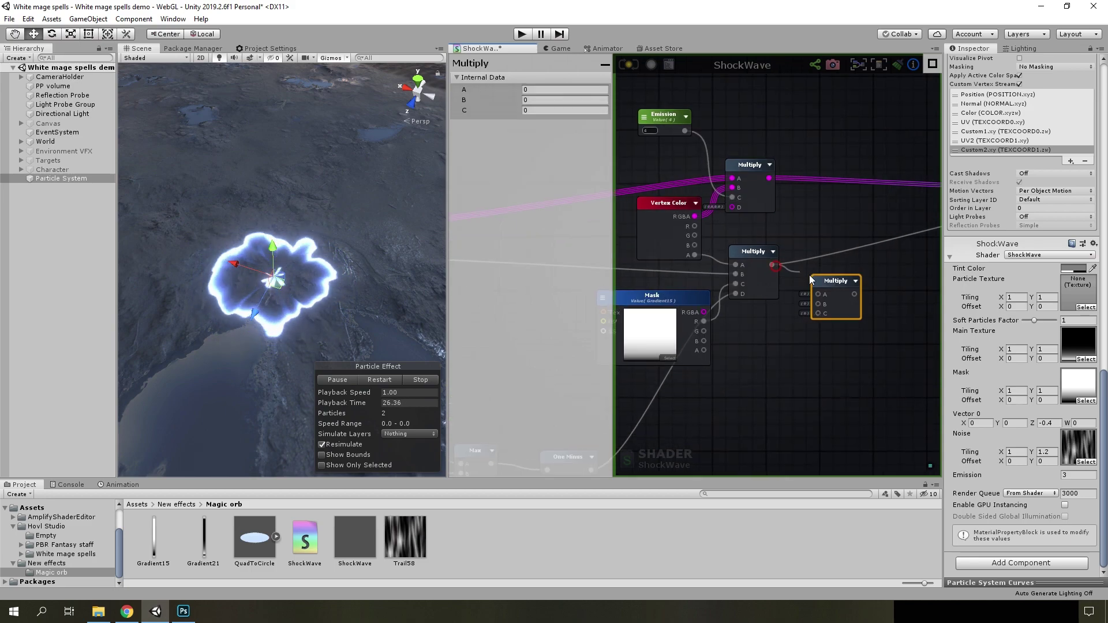
drag(809, 275, 818, 295)
Move to the noise section and select the Noise texture coordinates node
scroll(795, 359, down, 3)
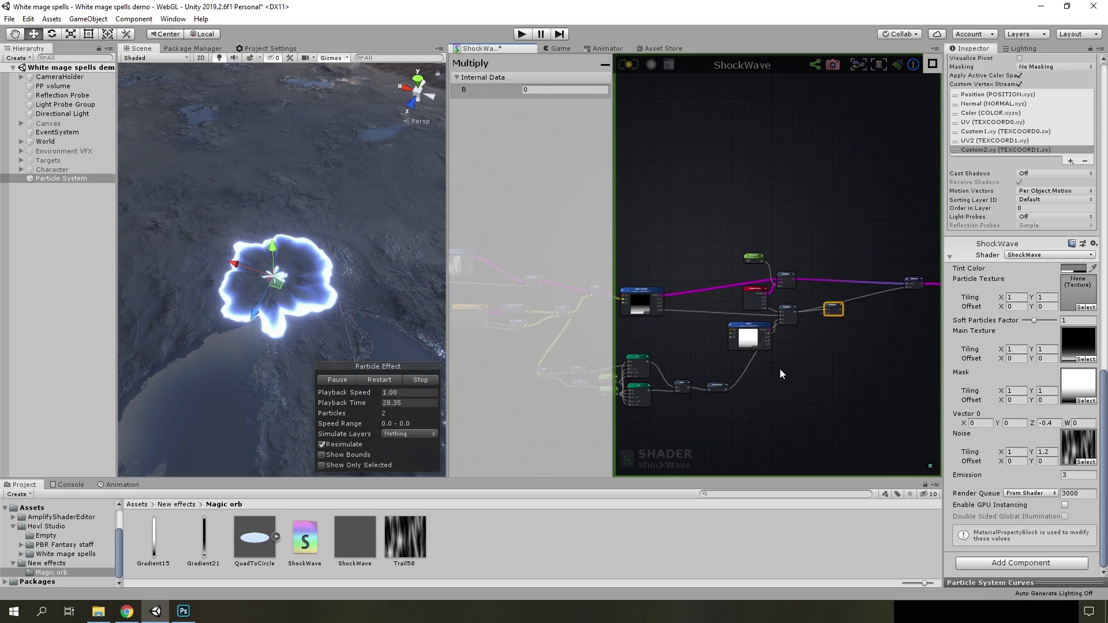
middle_drag(774, 364, 808, 286)
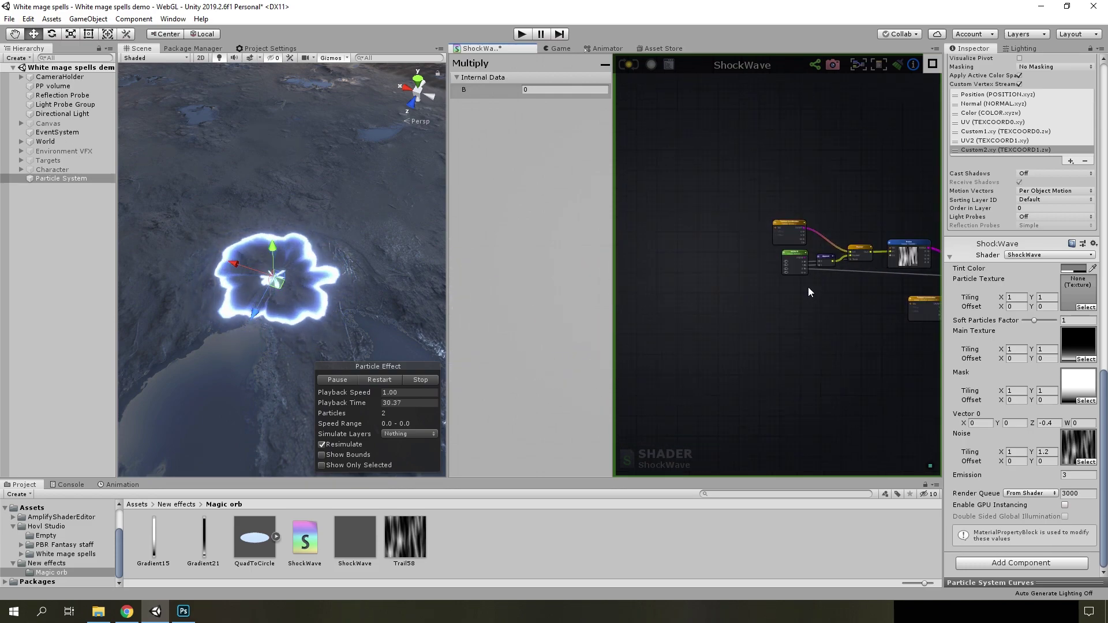
scroll(807, 292, up, 5)
click(664, 164)
Add a Register Local Var named t from the Noise texture coordinates, above the Panner
drag(708, 139, 775, 197)
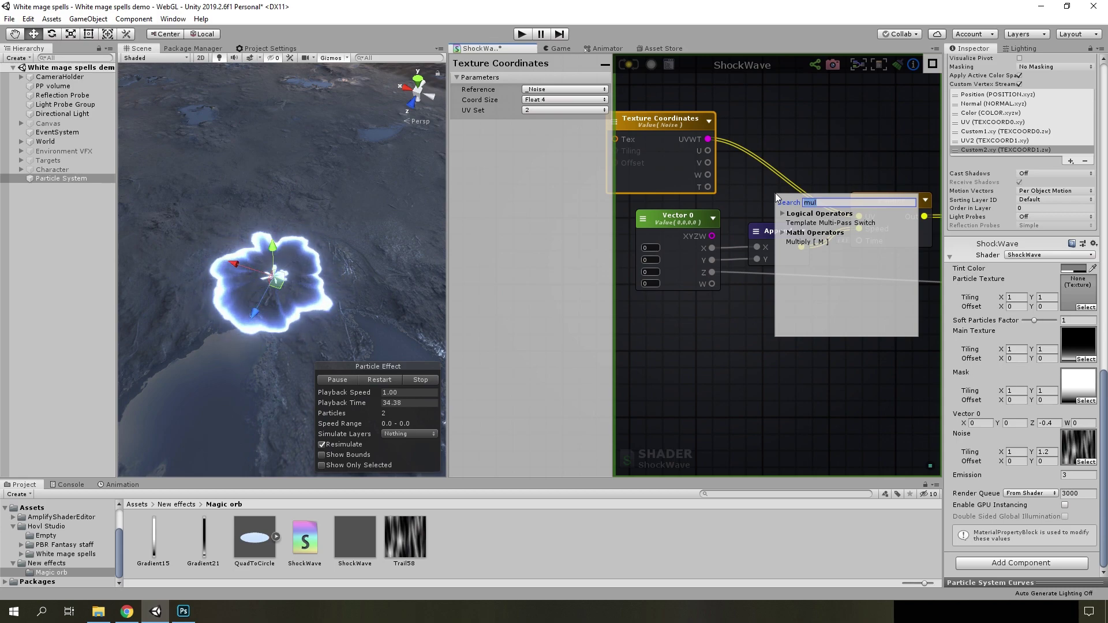
text(regi)
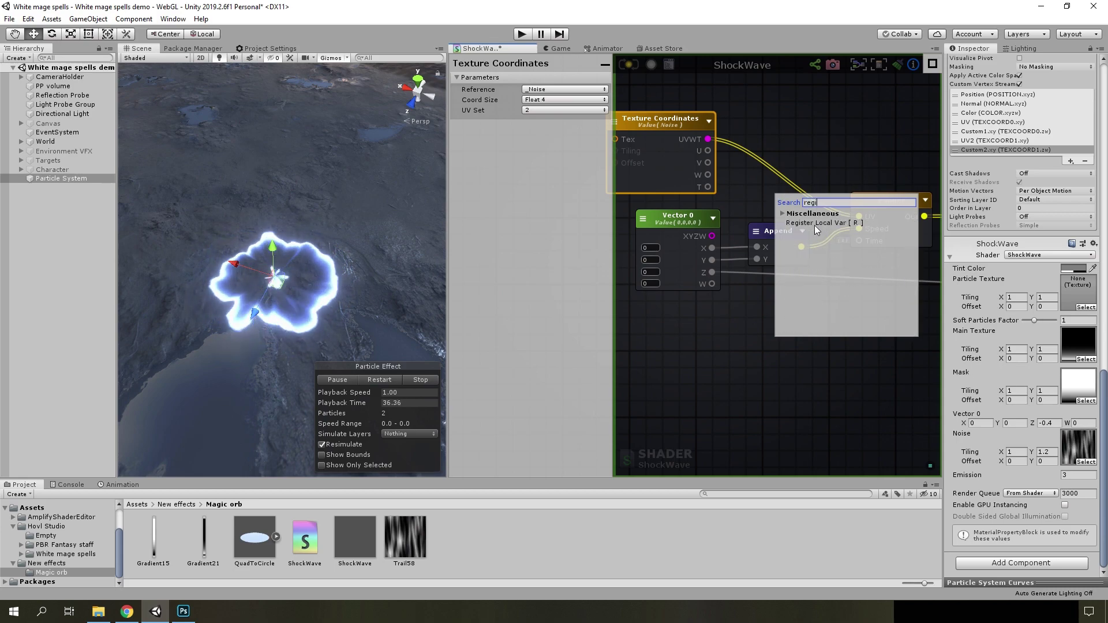
click(815, 223)
drag(802, 211, 772, 123)
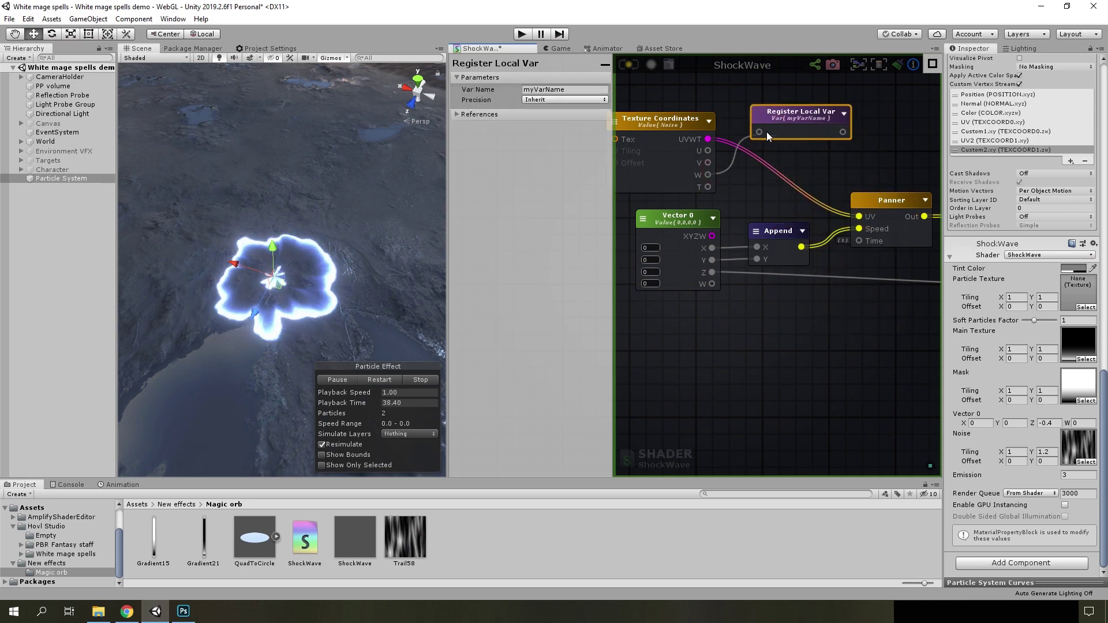
text(t)
click(744, 173)
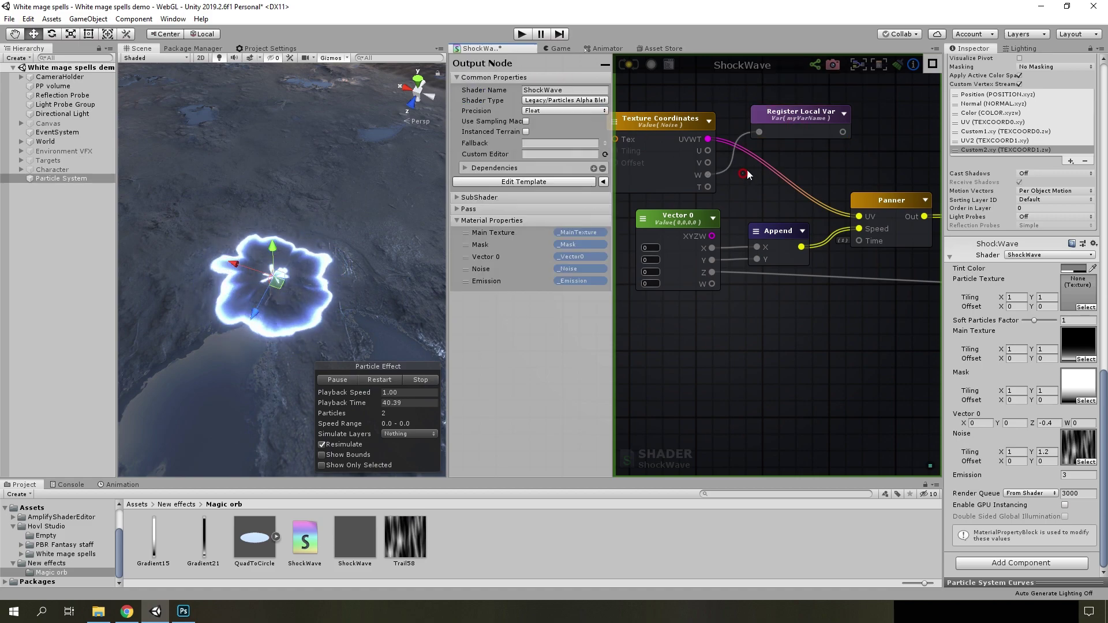
click(778, 116)
Duplicate the t variable node and place the copy below it
key(ctrl+d)
drag(840, 171, 709, 194)
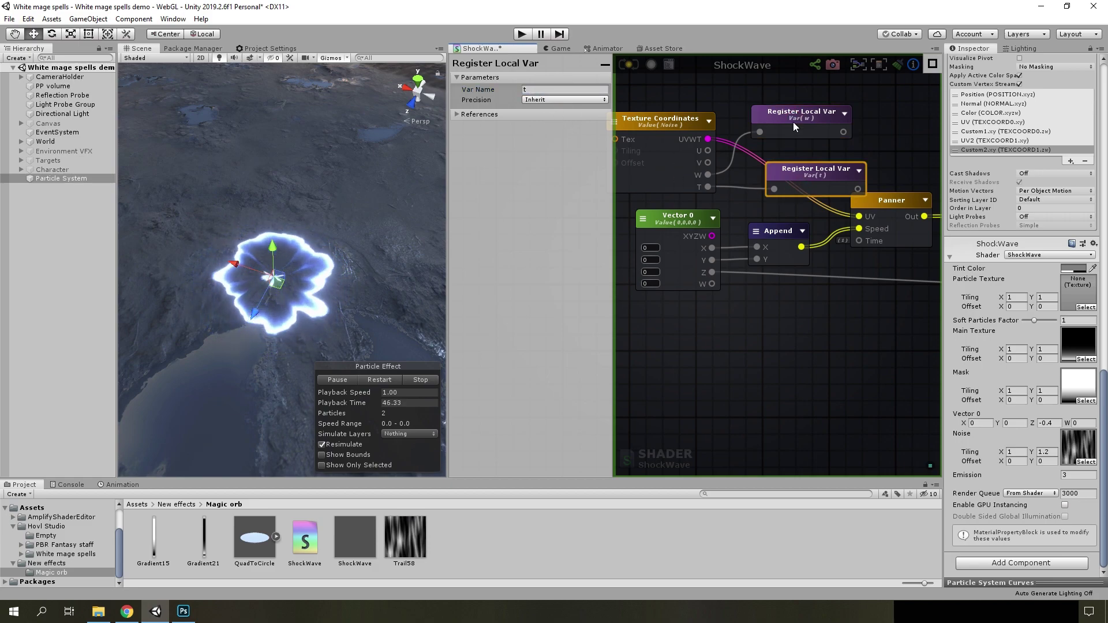
scroll(839, 320, down, 5)
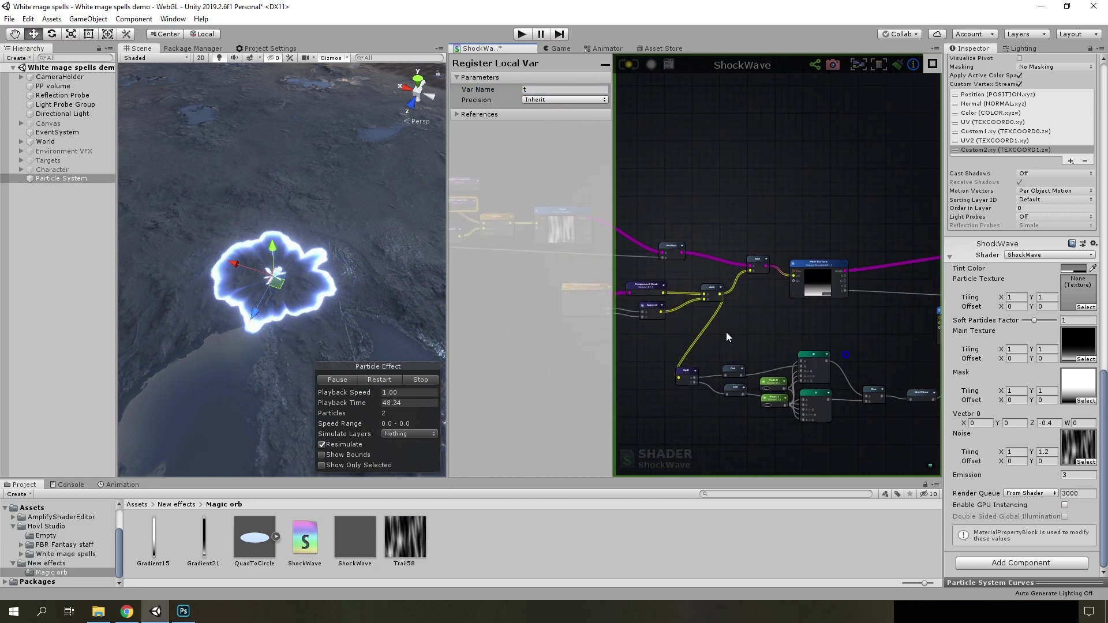
scroll(750, 288, up, 5)
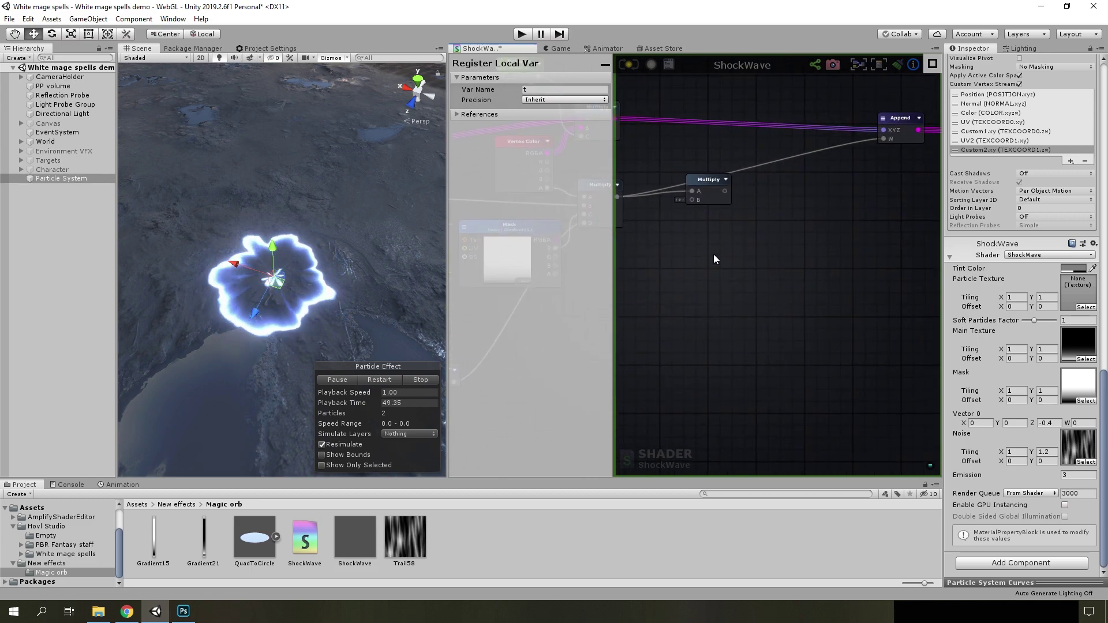
Add a Get Local Var reading t and wire it into Multiply's B input
right_click(762, 277)
text(g)
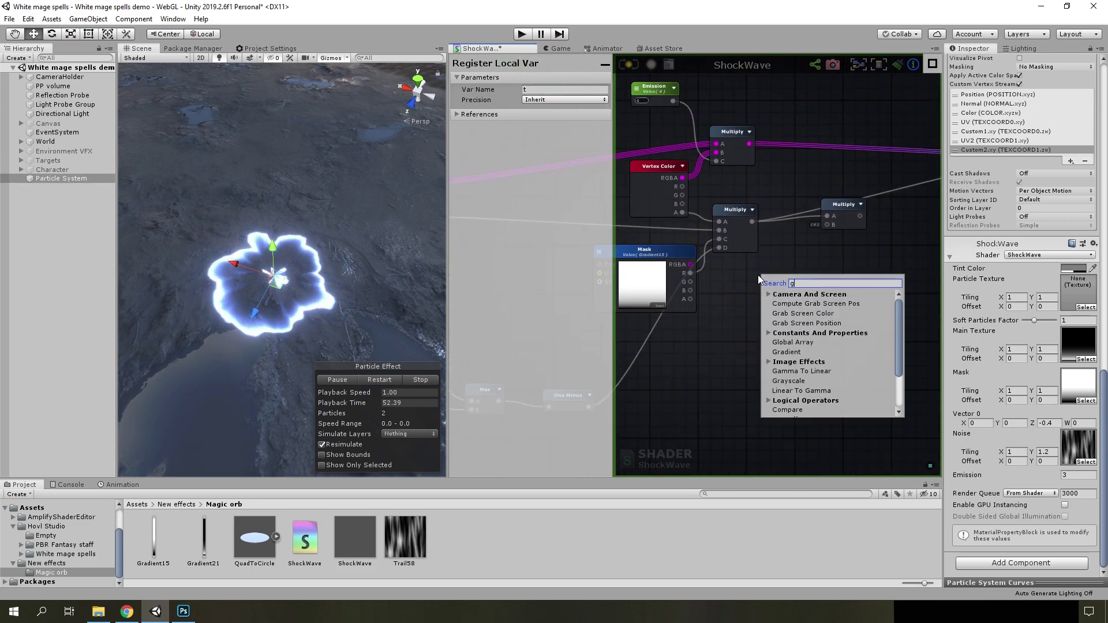
text(et)
click(803, 303)
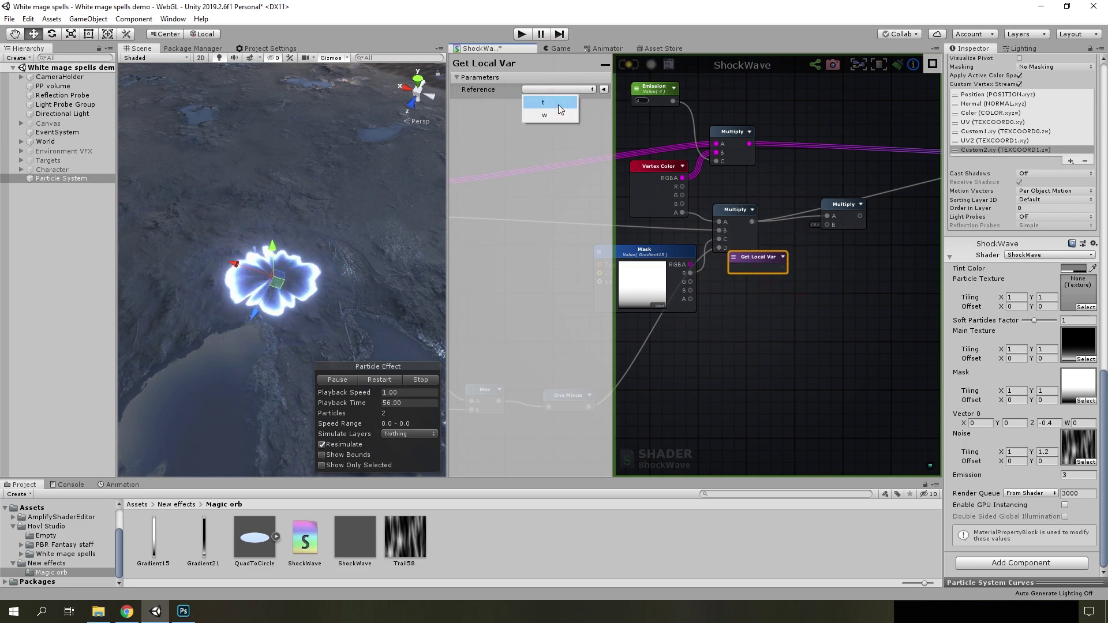
click(559, 105)
drag(782, 270, 828, 225)
mouse_move(849, 226)
middle_down()
mouse_move(734, 268)
mouse_move(749, 259)
middle_up()
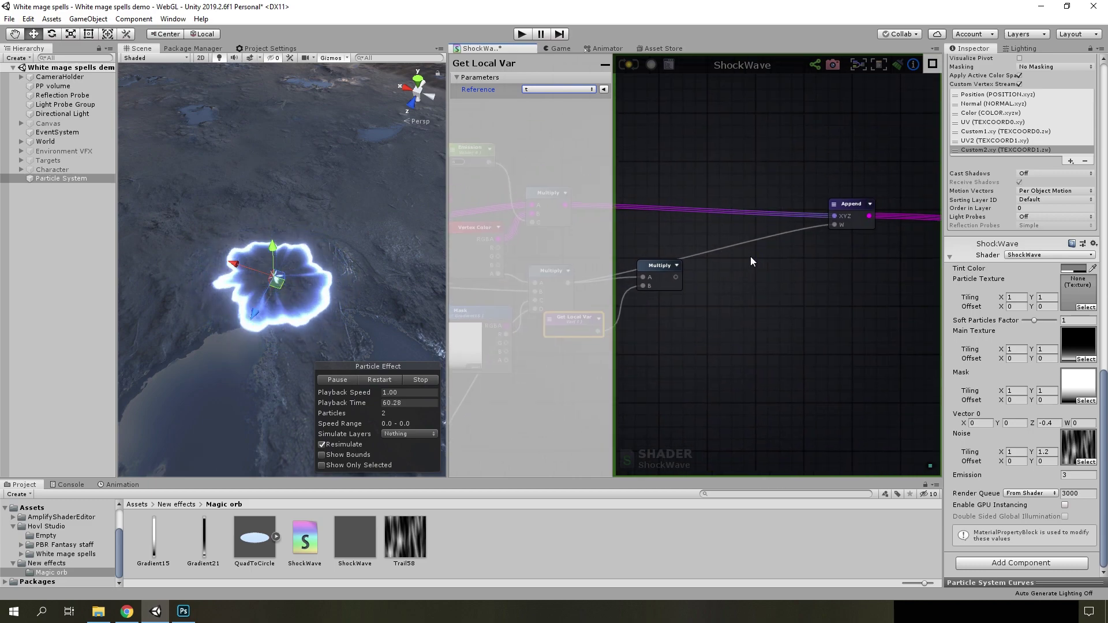
click(750, 267)
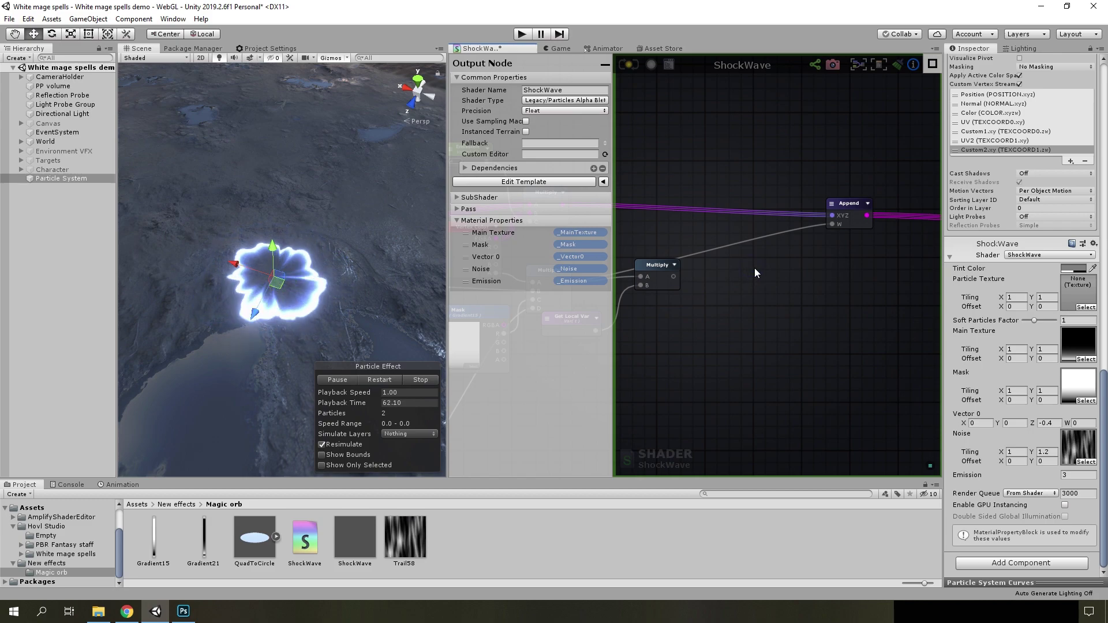
Insert a Saturate node between the Multiply and Append's W input, then compile the shader
right_click(755, 268)
text(s)
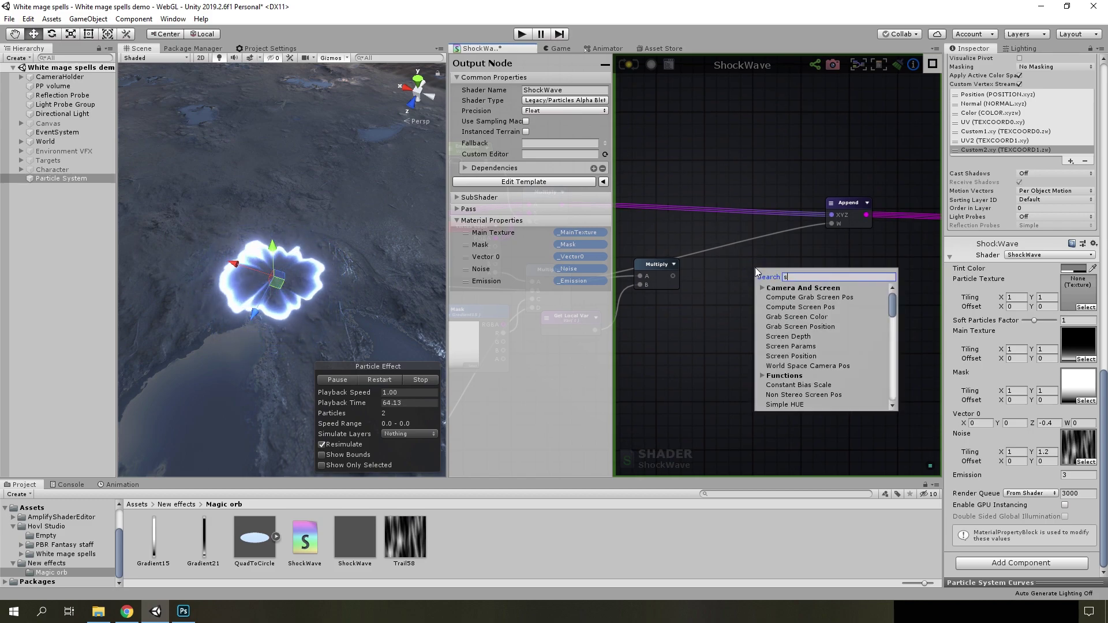
text(ub)
click(781, 316)
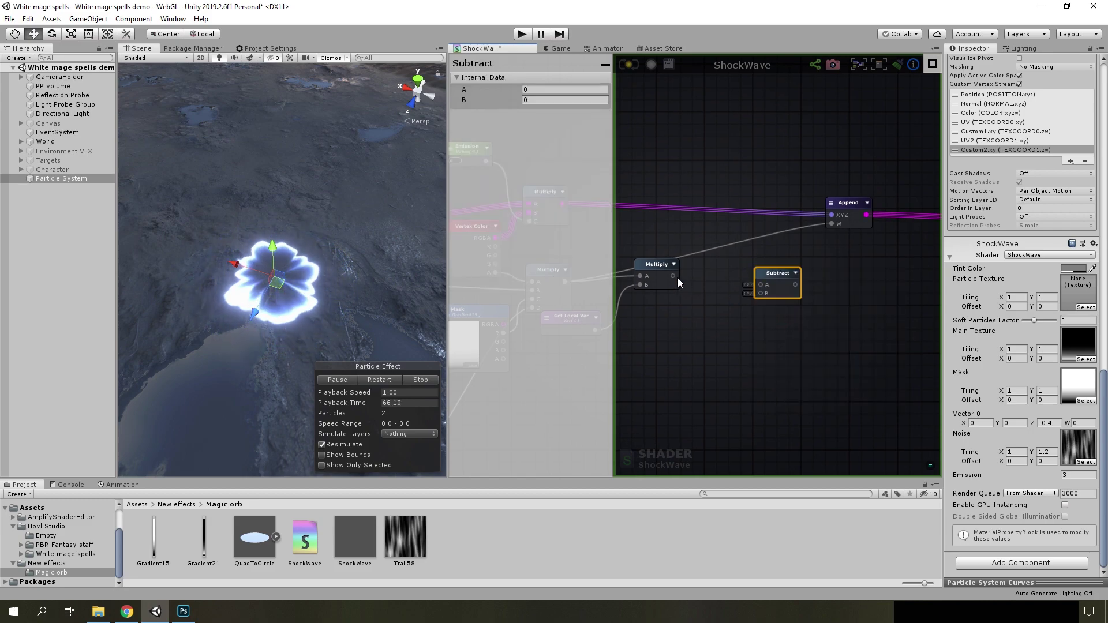
key(Delete)
right_click(762, 288)
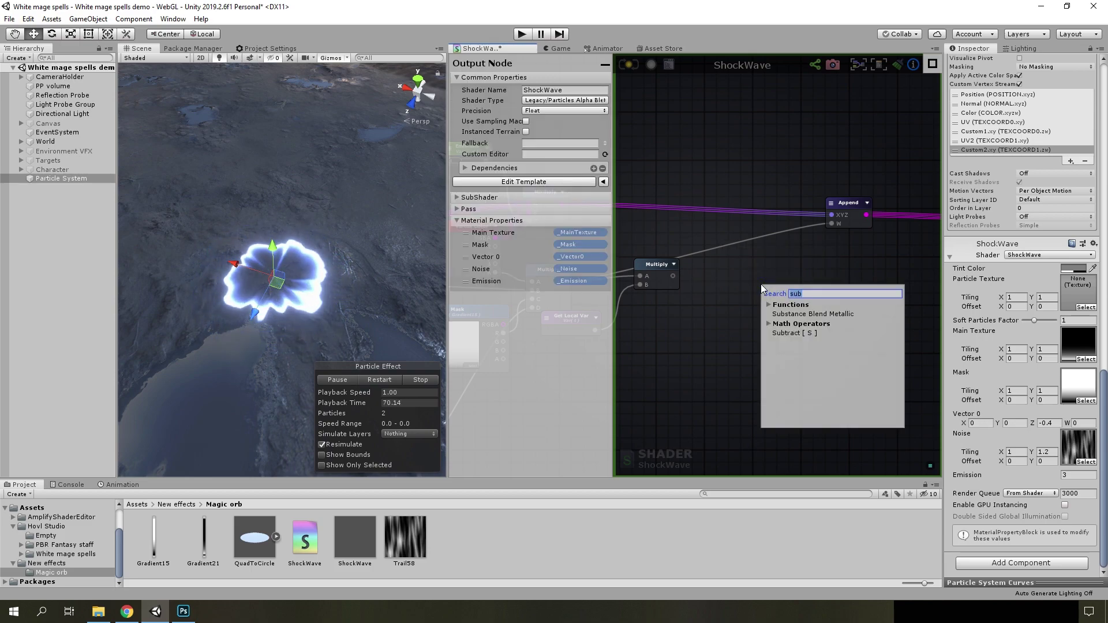
text(sat)
click(785, 315)
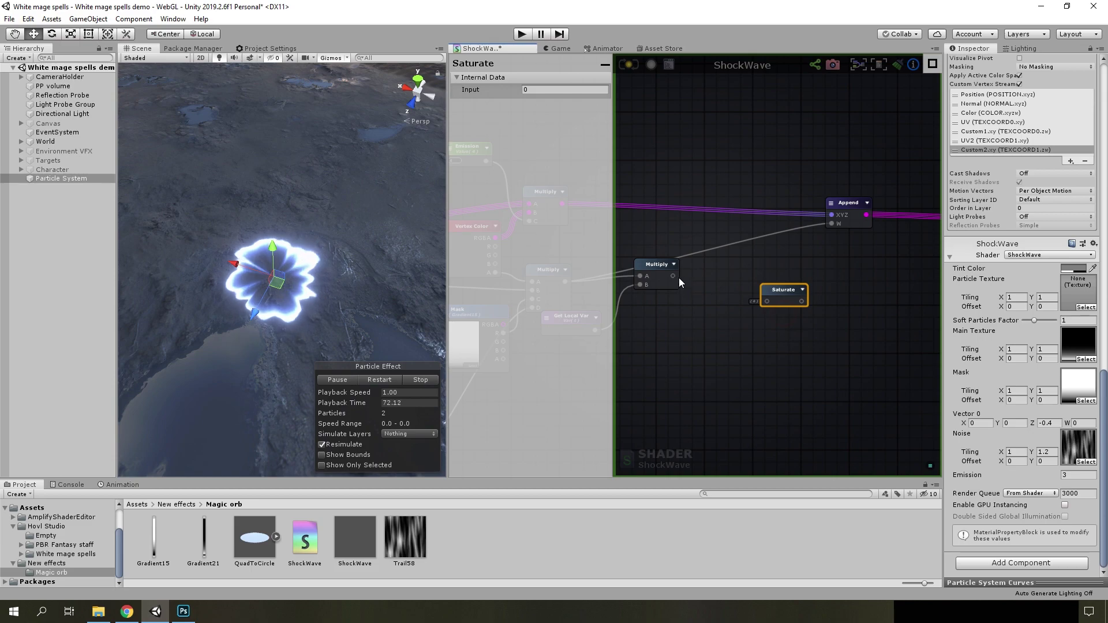
drag(767, 301, 767, 300)
drag(838, 228, 838, 227)
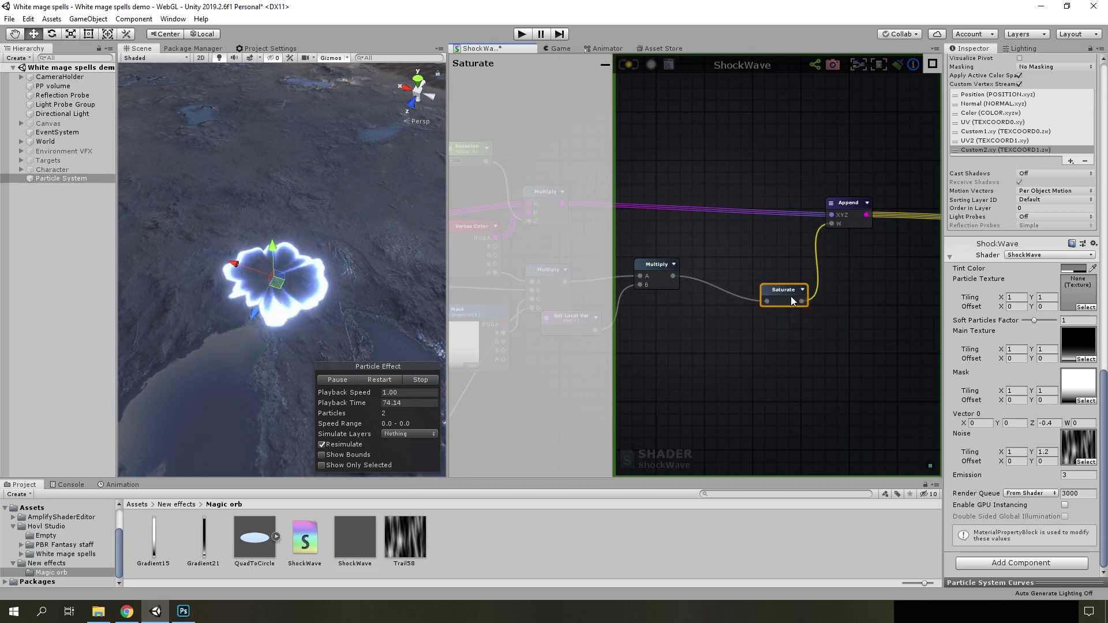
drag(793, 284, 758, 272)
scroll(719, 283, down, 2)
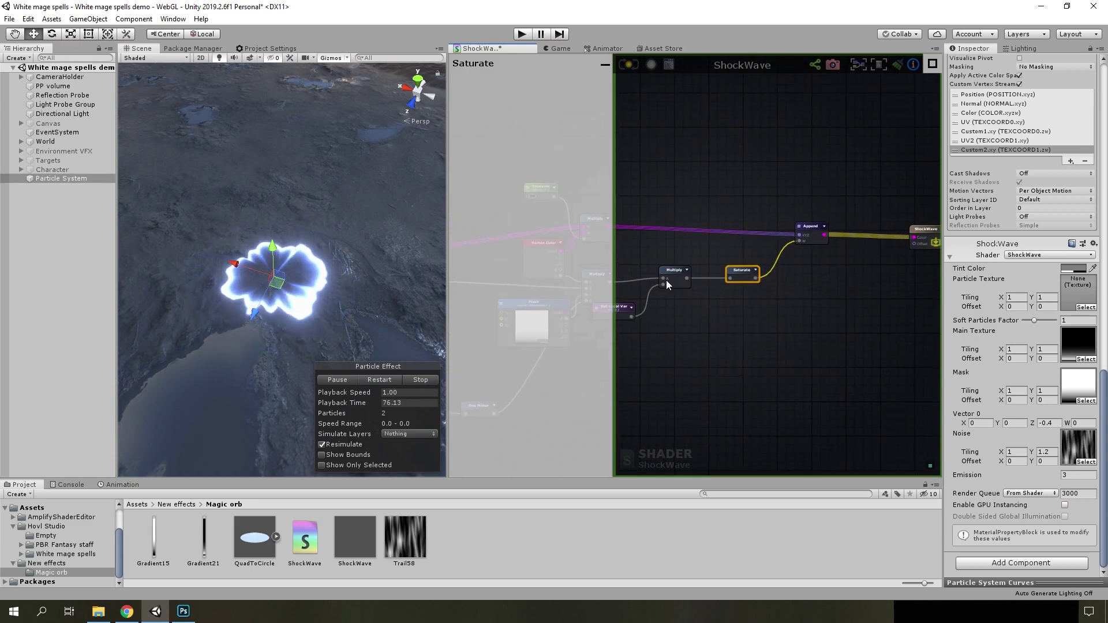
click(626, 67)
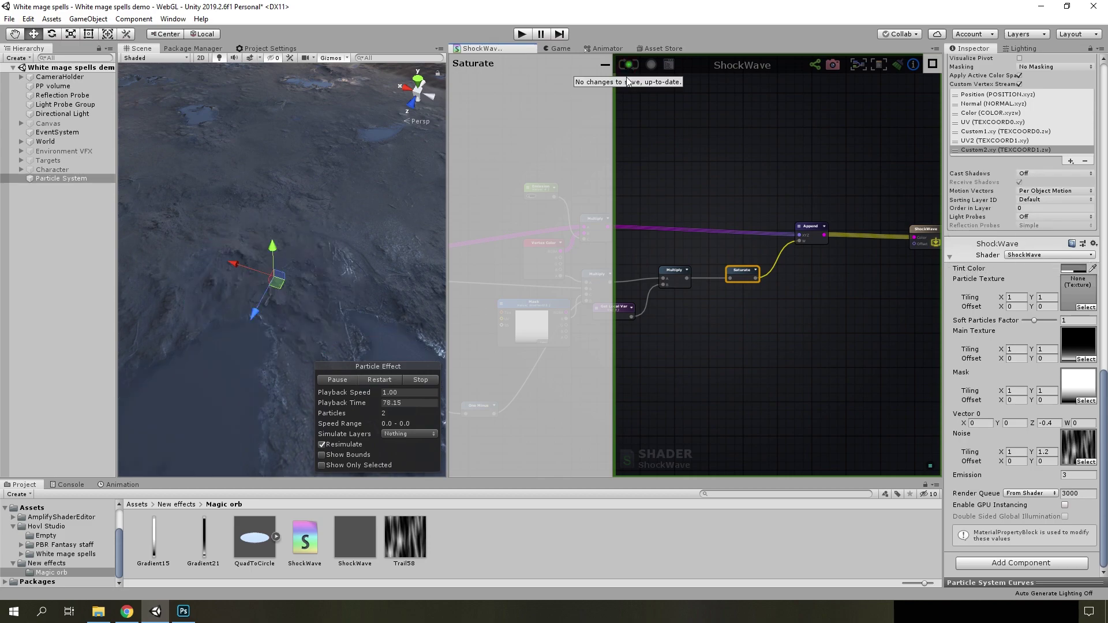
Set Custom2 Y to 0.27 and shift the Start Color to a brighter blue
scroll(1023, 241, up, 10)
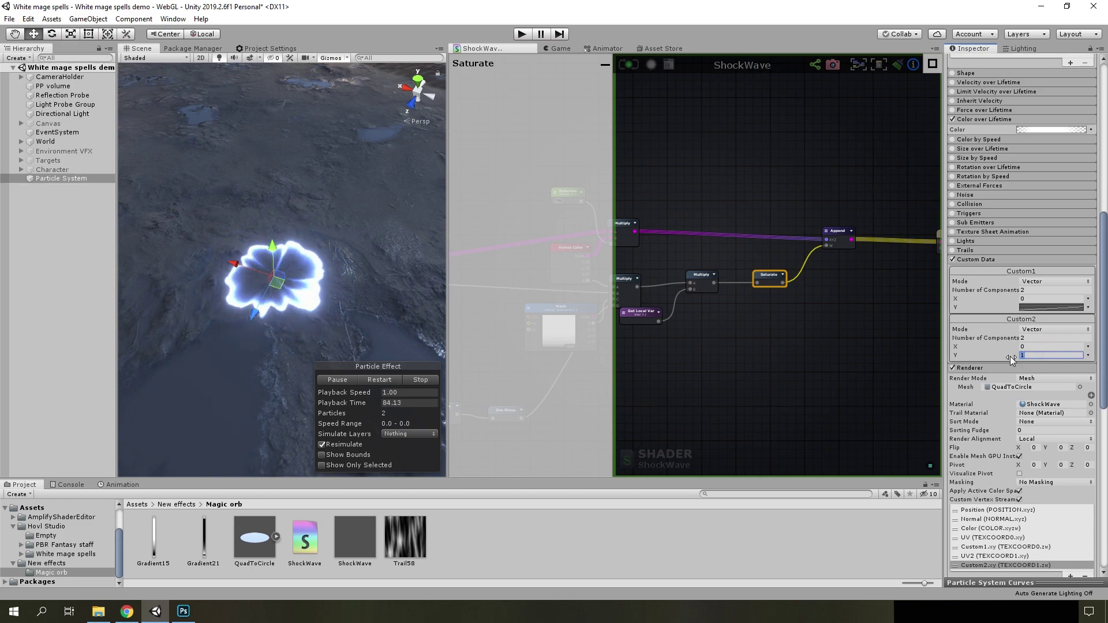
click(1037, 354)
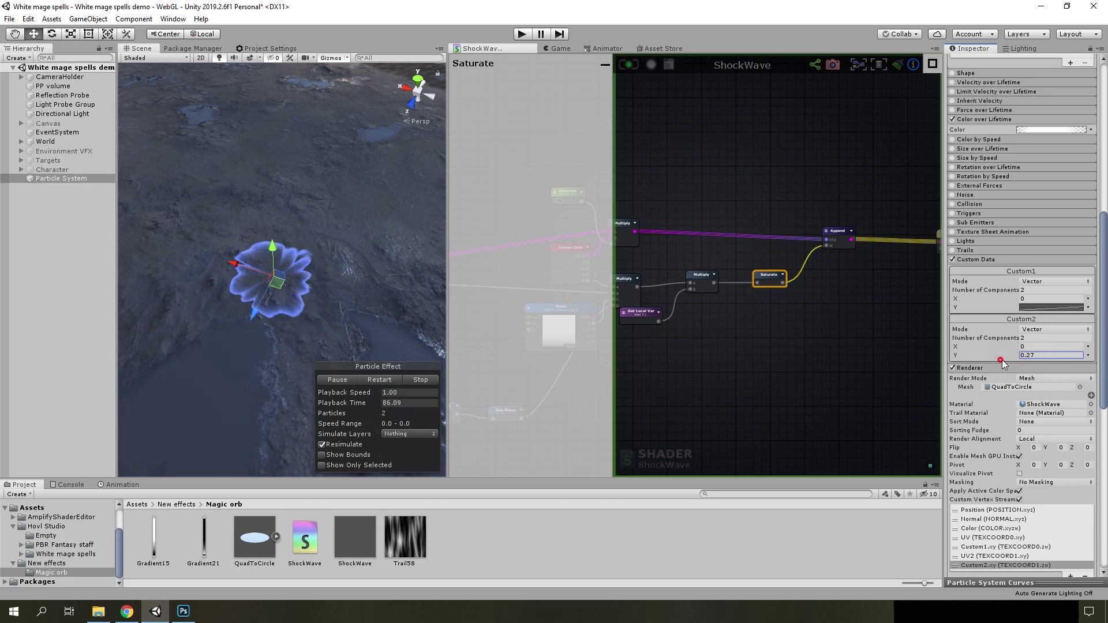
text(0.27)
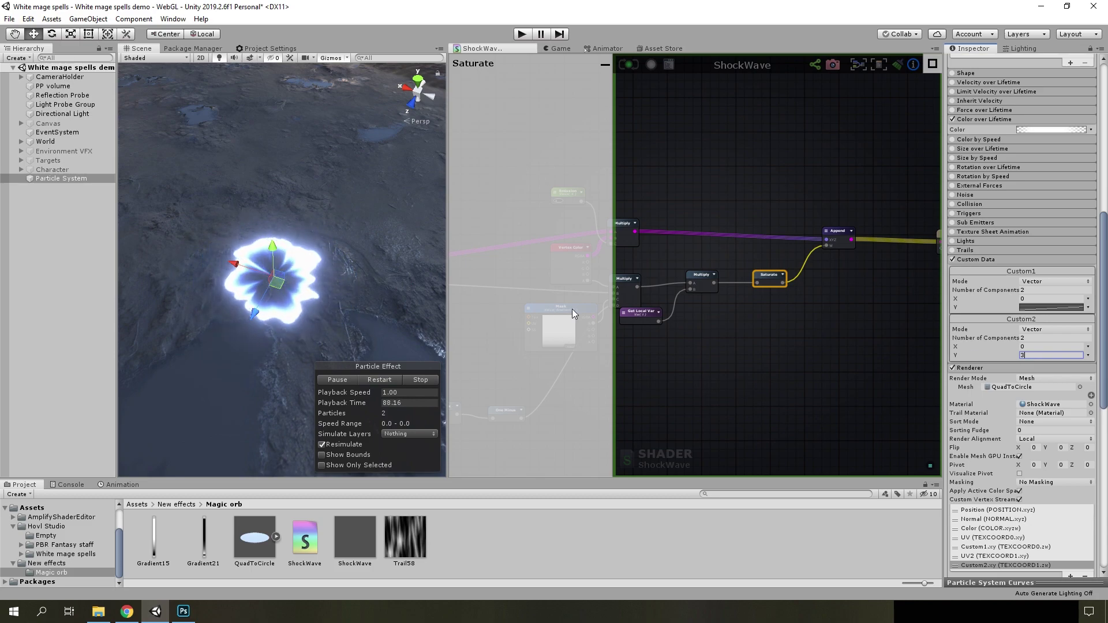
scroll(1024, 288, up, 10)
click(1036, 272)
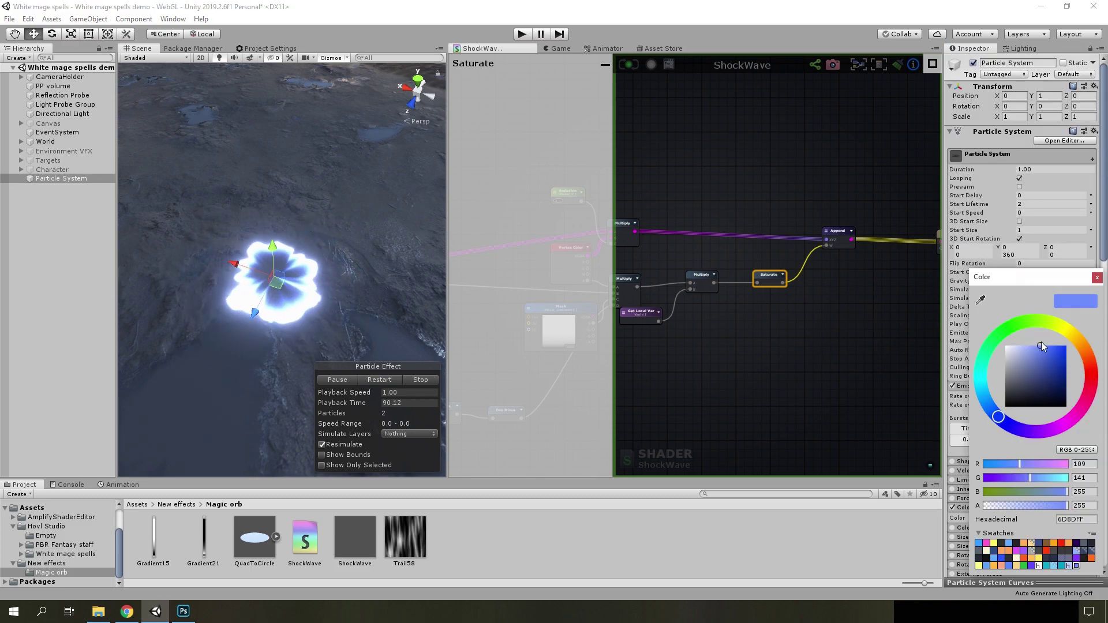
drag(1044, 354, 1050, 345)
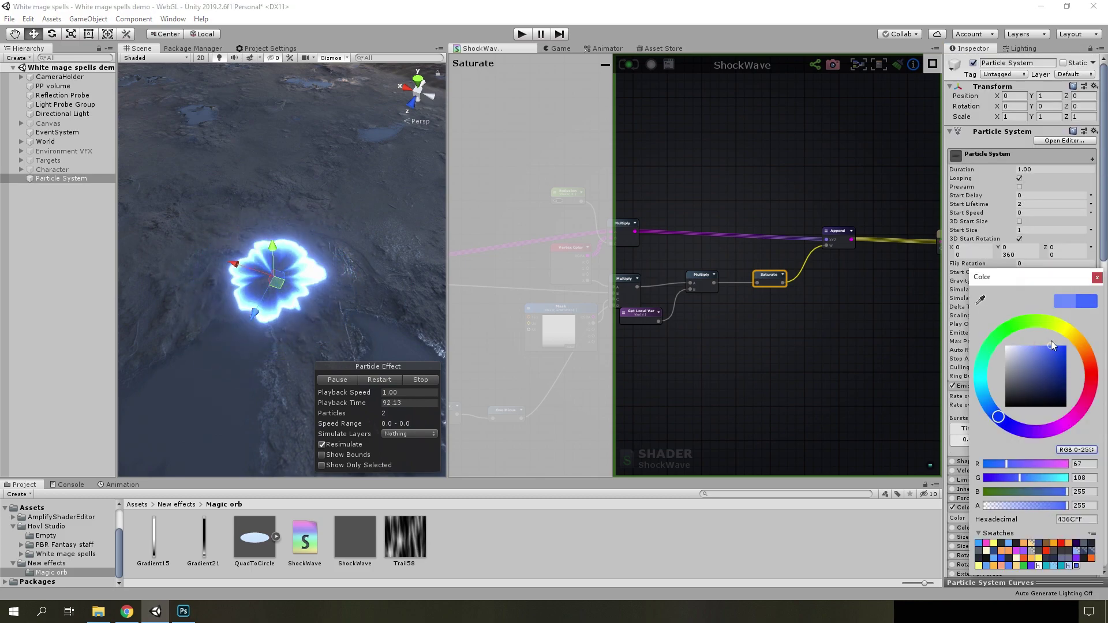
click(1097, 278)
Make the Color over Lifetime gradient run from white at 24.5% to deep blue 0026B0
scroll(1037, 223, down, 5)
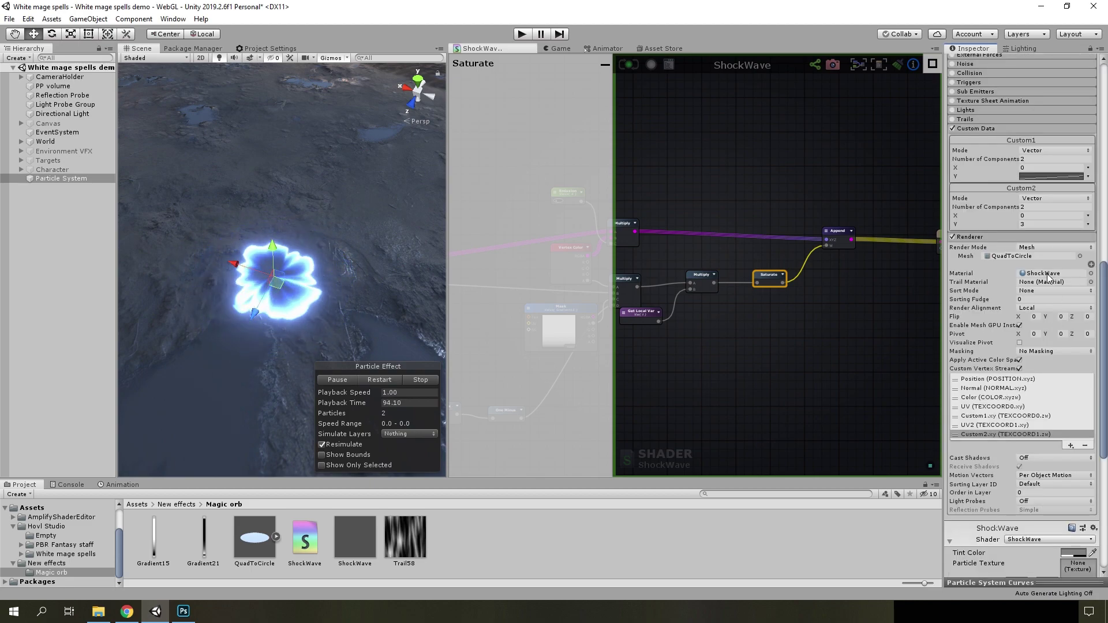
scroll(1037, 223, down, 5)
click(1039, 206)
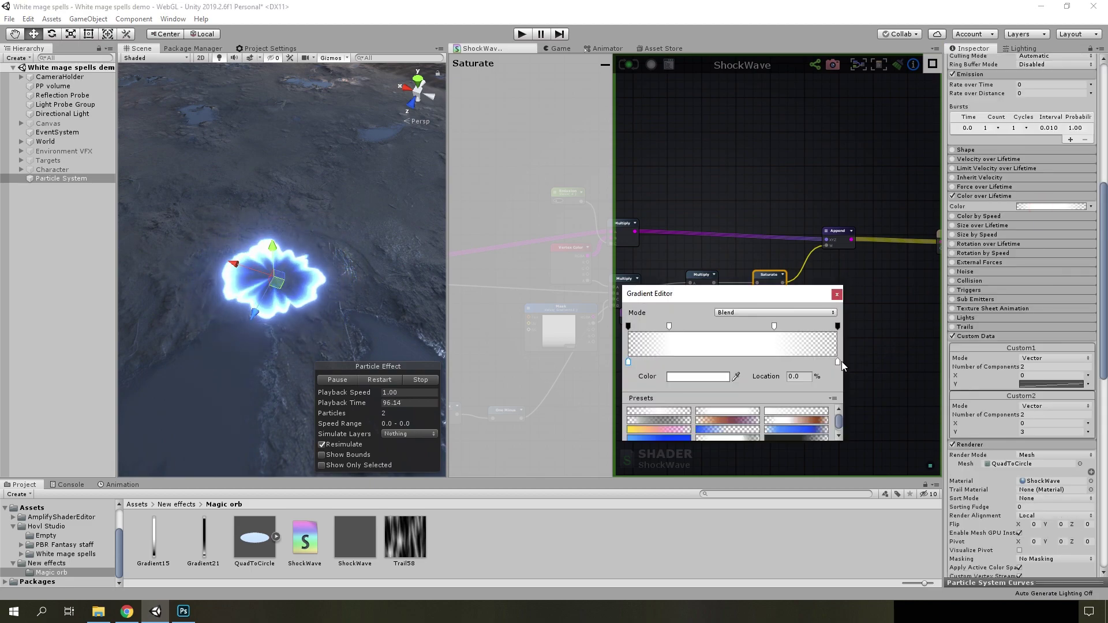
click(726, 372)
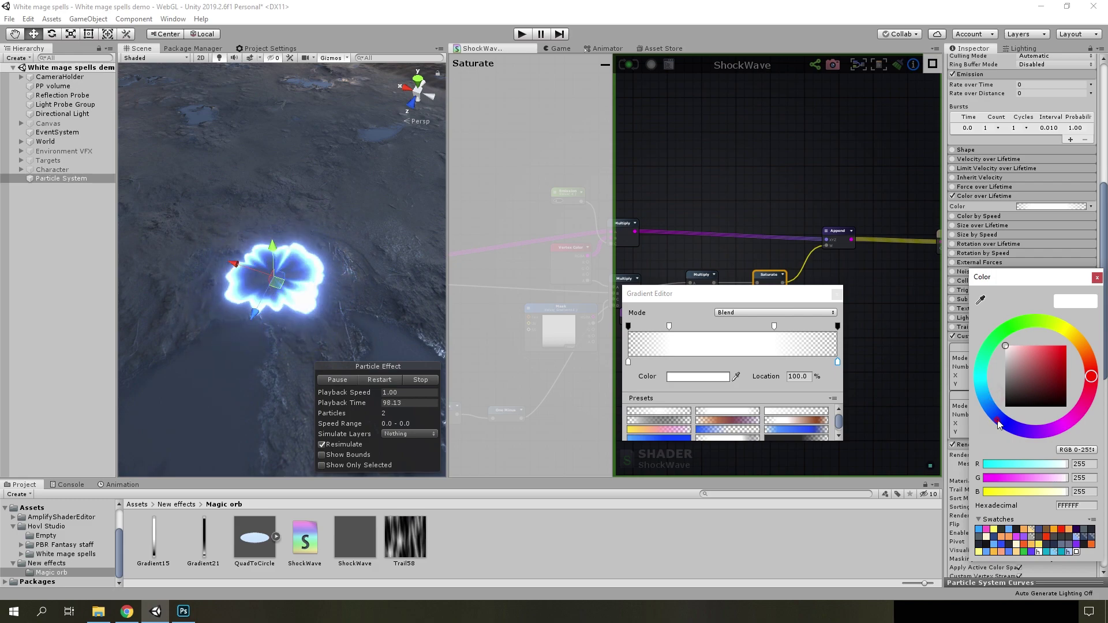
drag(1010, 349, 1082, 334)
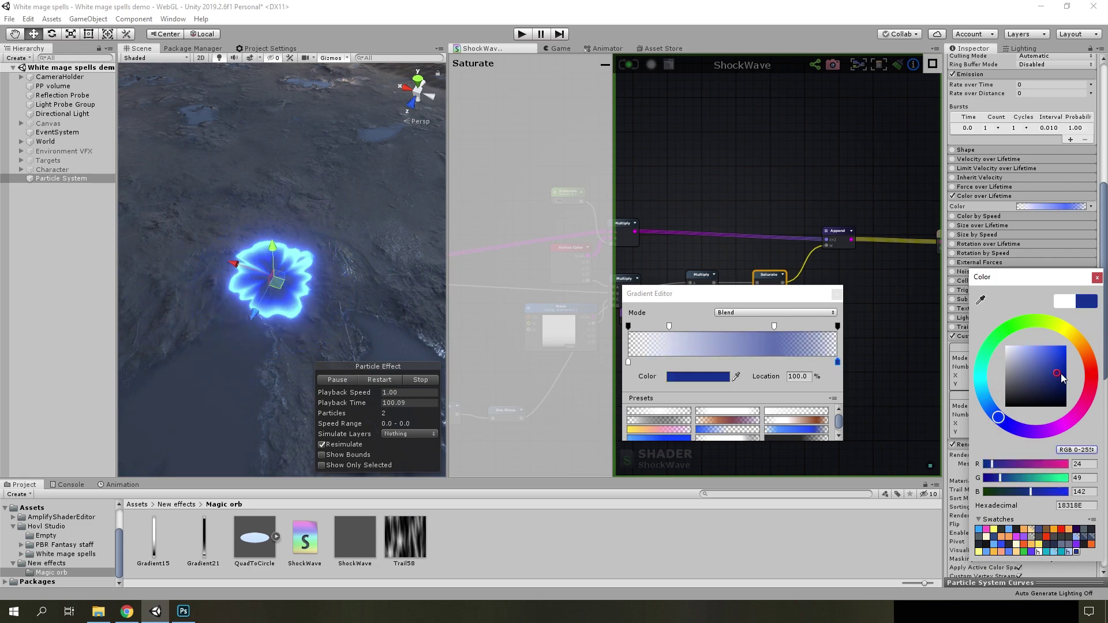
drag(1064, 378, 1074, 386)
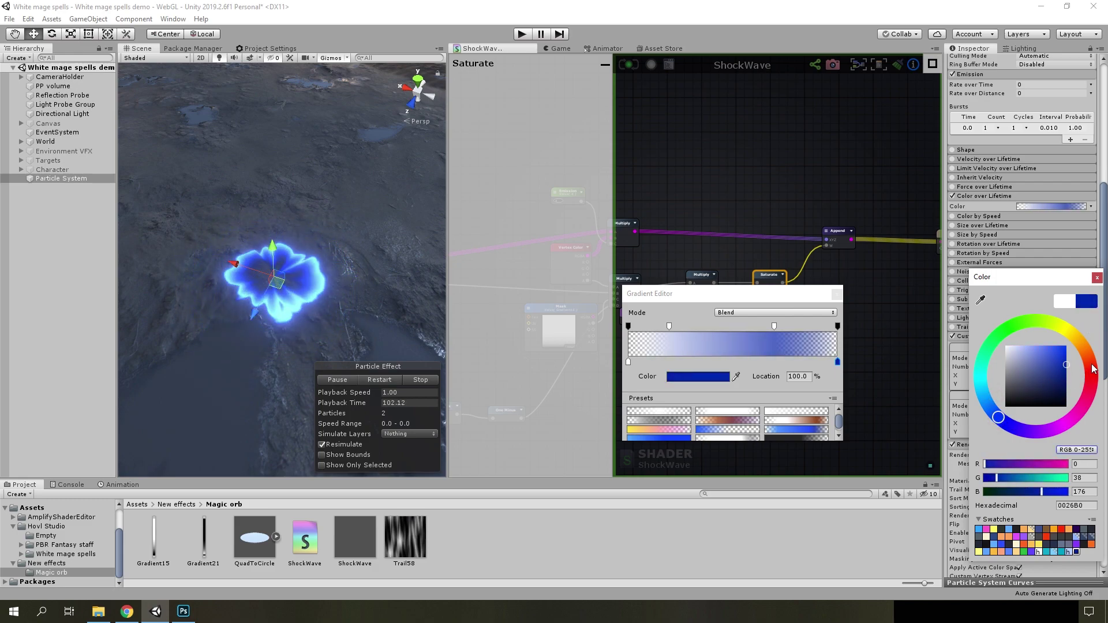
click(680, 362)
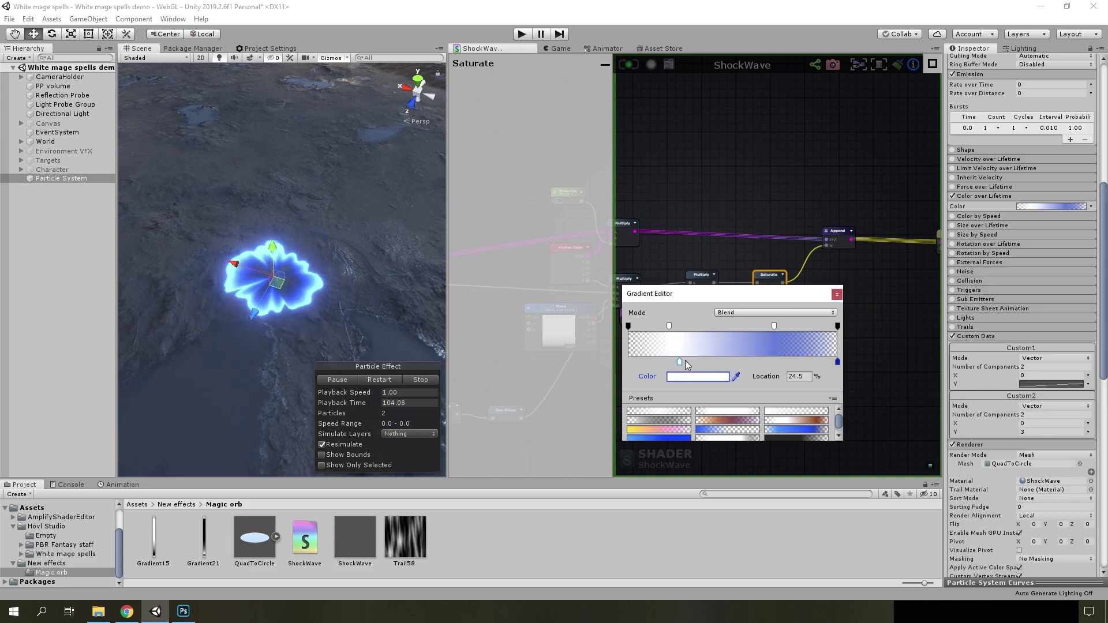
click(837, 295)
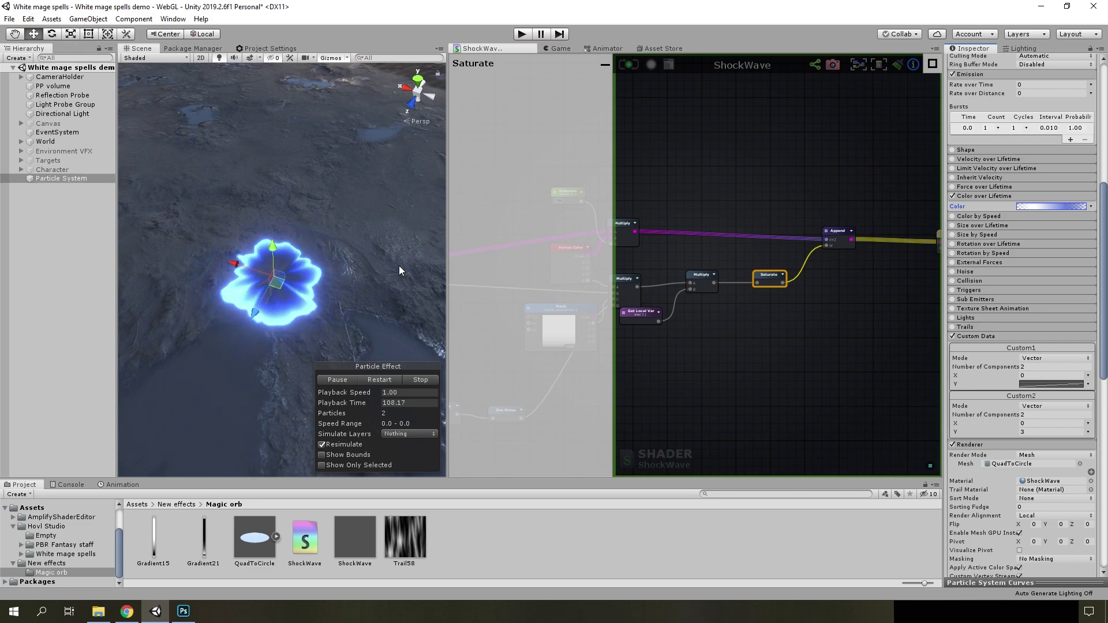
middle_drag(777, 385, 849, 349)
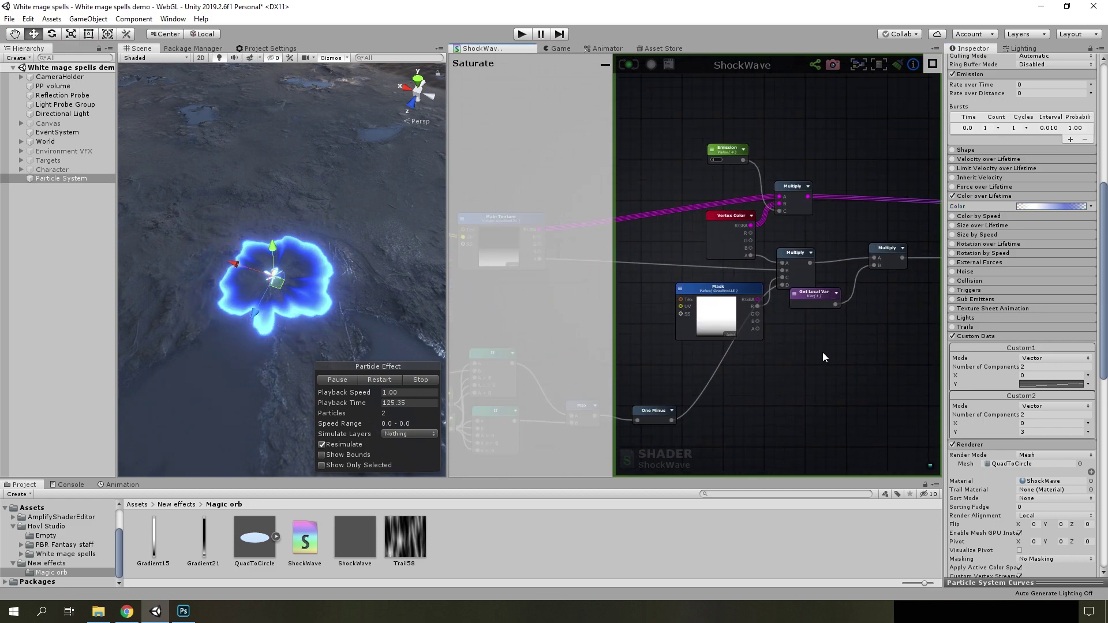
Add a Power node and wire Main Texture's A output into its Base
middle_drag(777, 341, 827, 275)
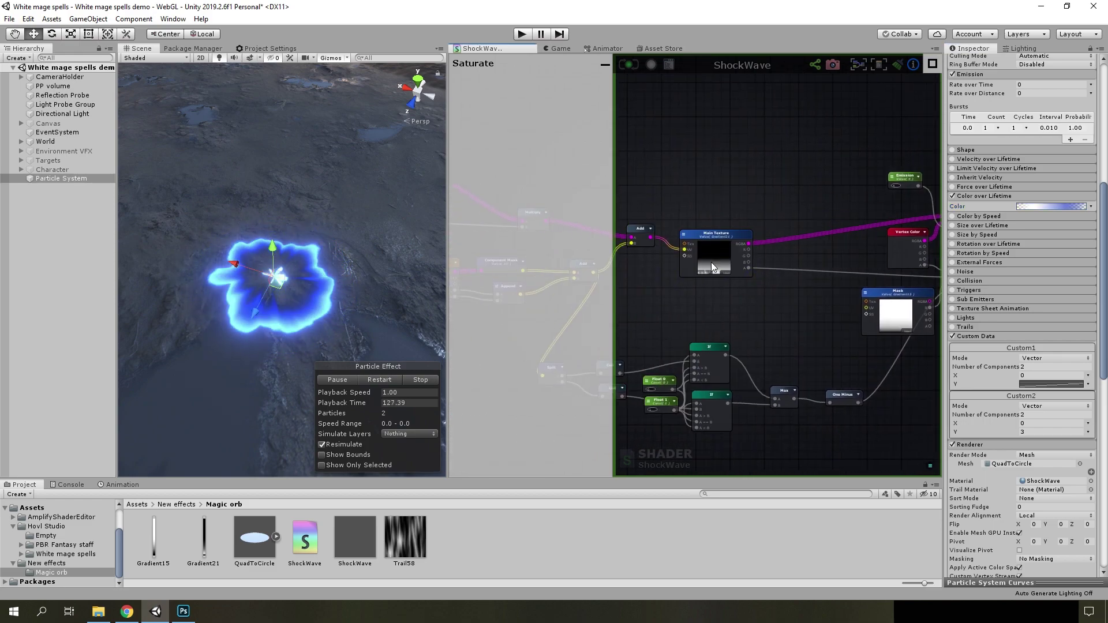
middle_drag(711, 262, 826, 288)
right_click(826, 289)
text(po)
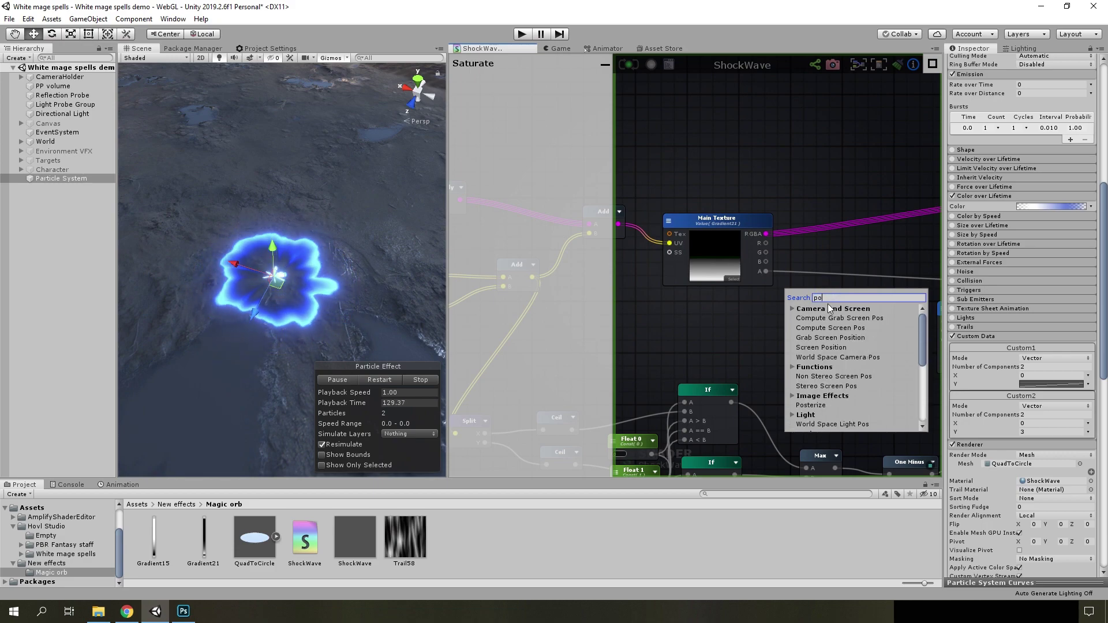
text(wer)
click(831, 329)
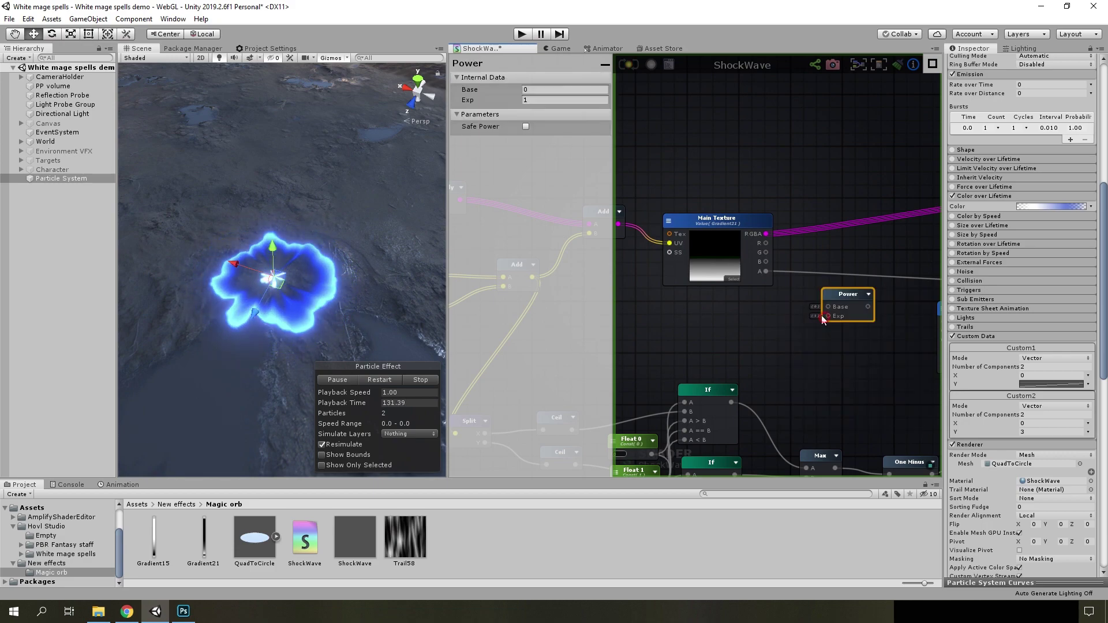
drag(766, 272, 852, 312)
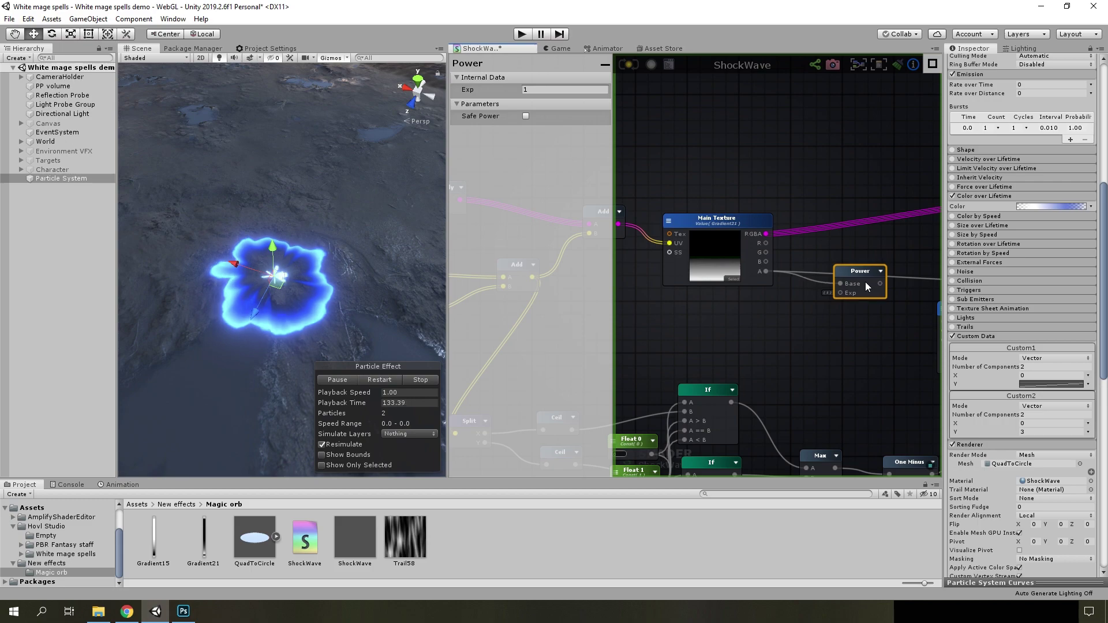
Place the Get Local Var (t) node beside Power and connect it to Power's Exp
scroll(847, 282, down, 3)
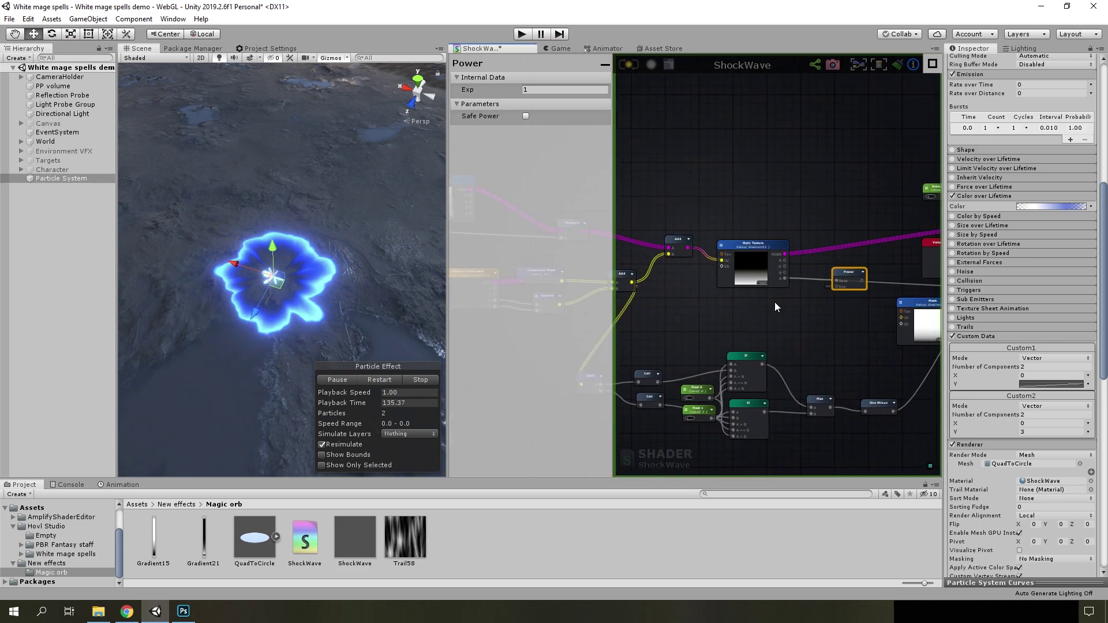
scroll(888, 323, down, 2)
scroll(840, 306, up, 2)
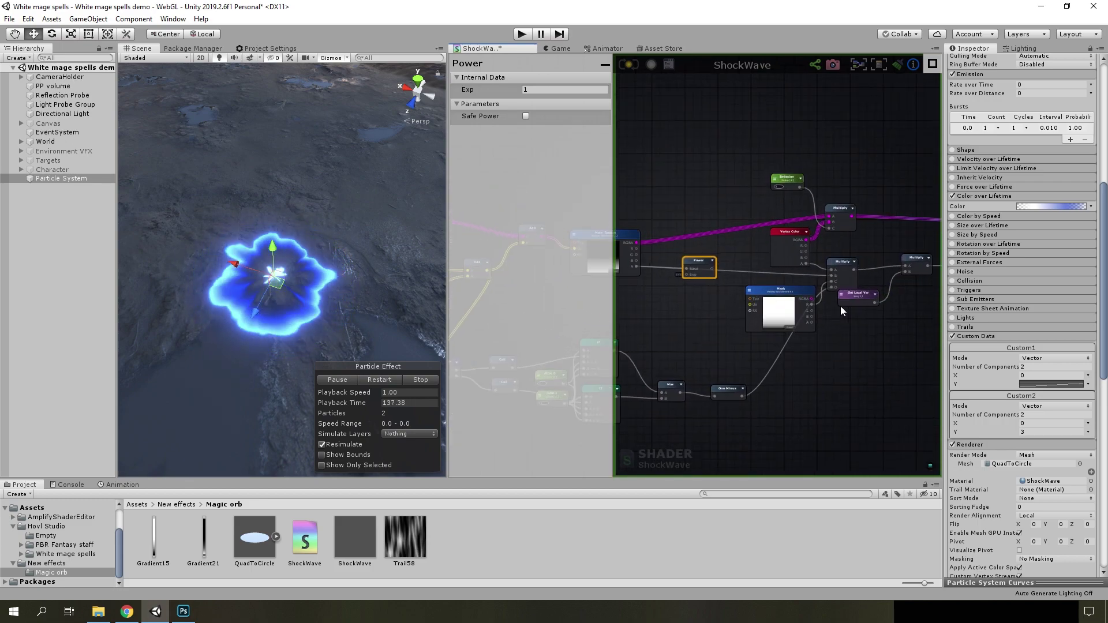
click(850, 304)
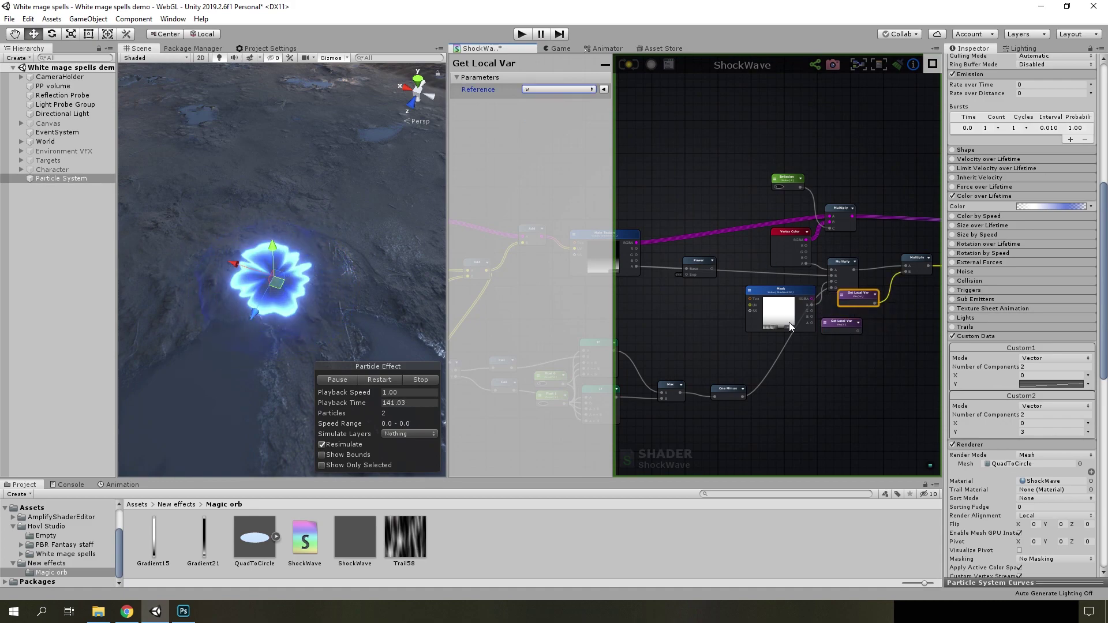
drag(840, 325, 651, 294)
scroll(746, 293, up, 3)
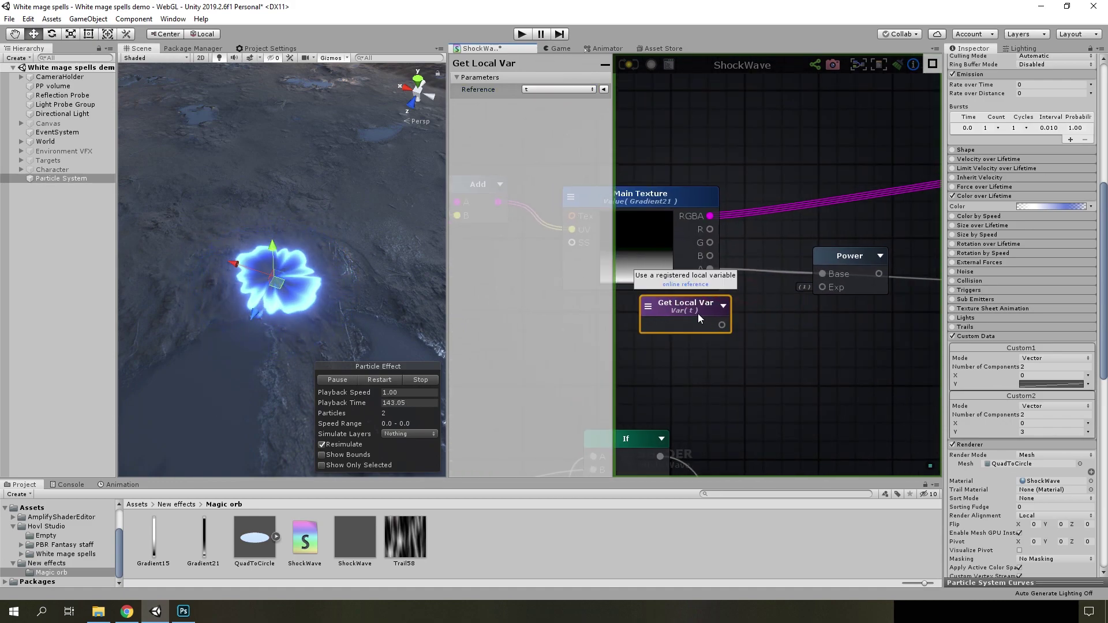
drag(721, 325, 836, 286)
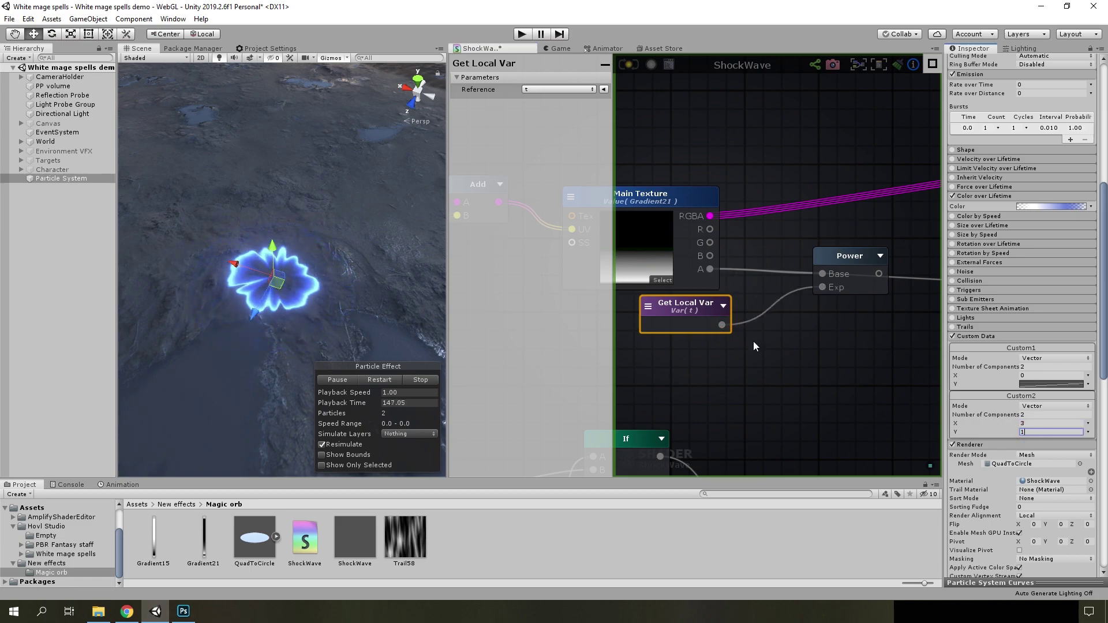
Set the shockwave particles' Custom2 Y value to 2
scroll(725, 351, down, 2)
middle_drag(725, 351, 916, 341)
scroll(916, 341, down, 2)
scroll(666, 291, up, 3)
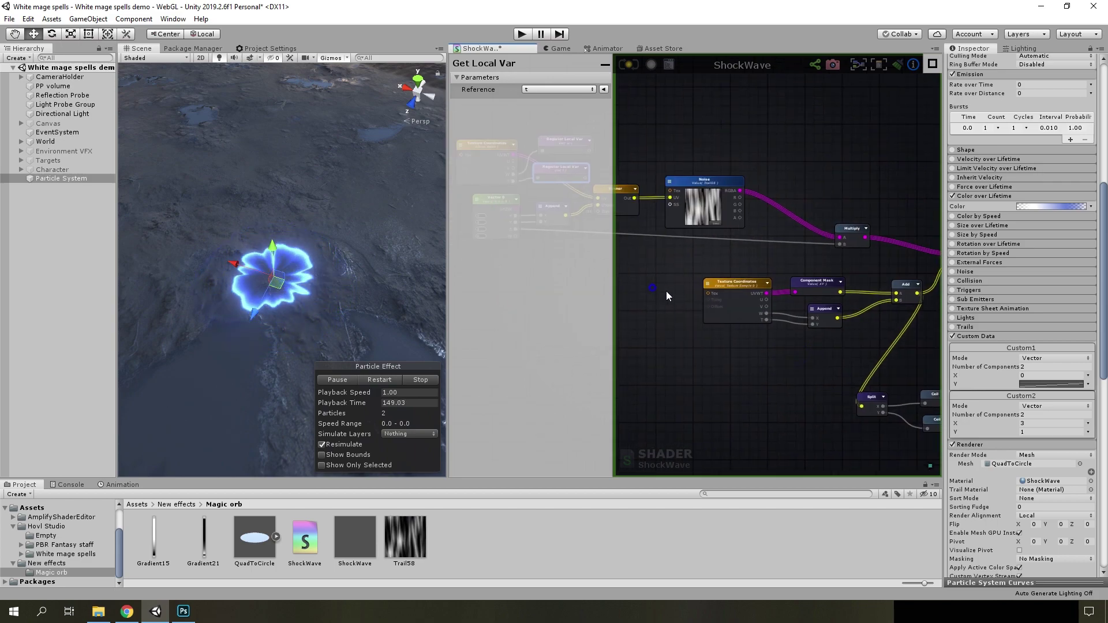
middle_drag(666, 291, 814, 319)
text(21.04)
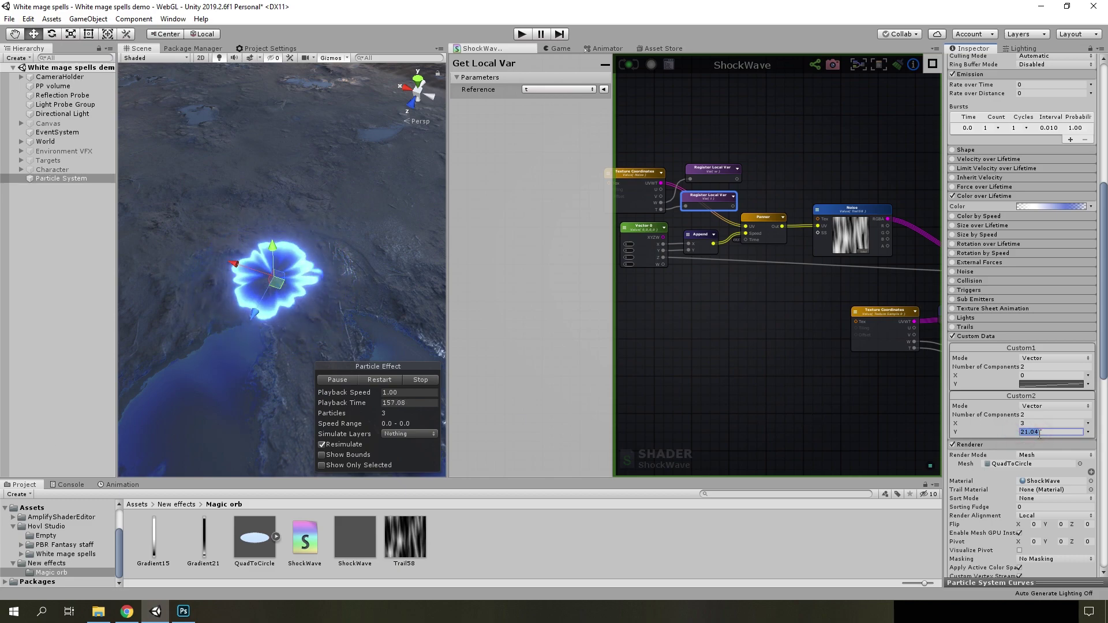
text(2)
scroll(713, 218, up, 3)
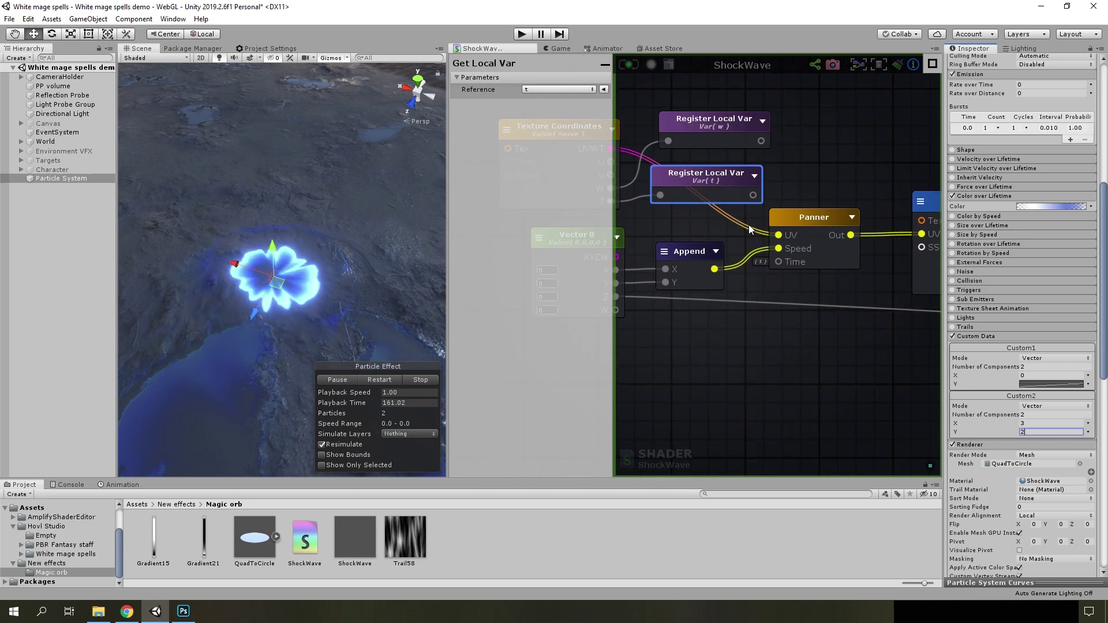
scroll(626, 375, down, 5)
key(f)
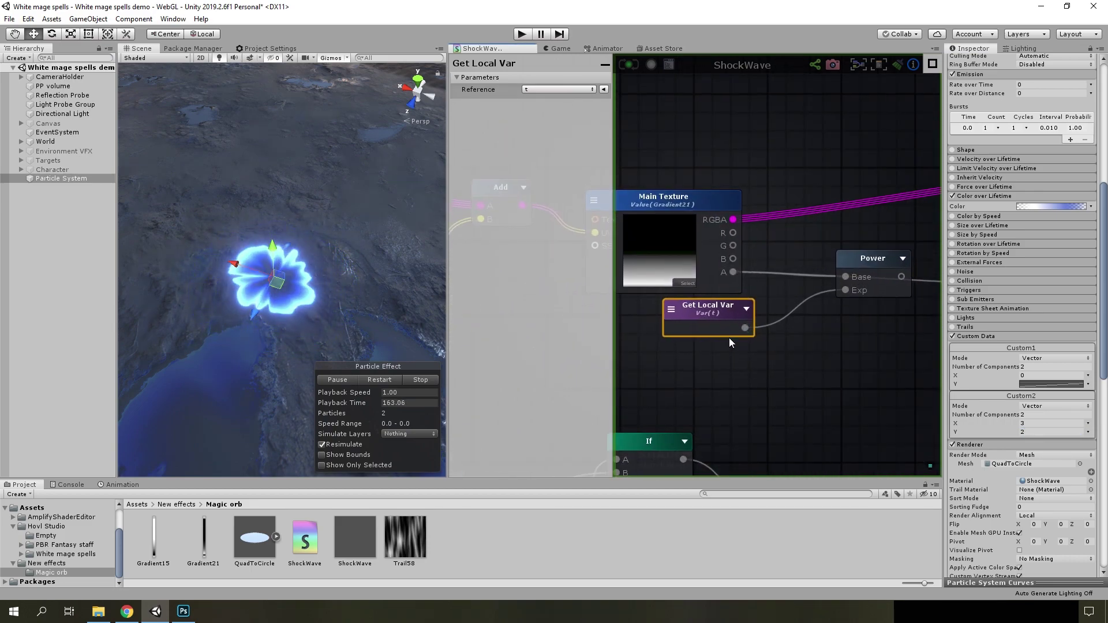
scroll(832, 300, down, 3)
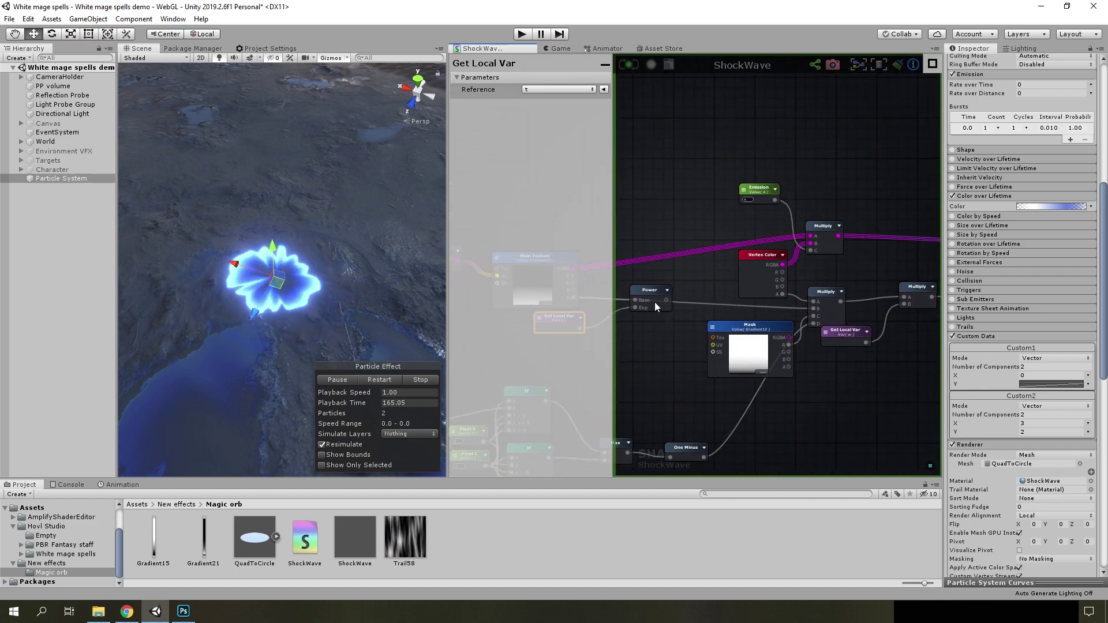
Connect Power's output into the Multiply node and start editing Custom2 Y
drag(705, 308, 810, 310)
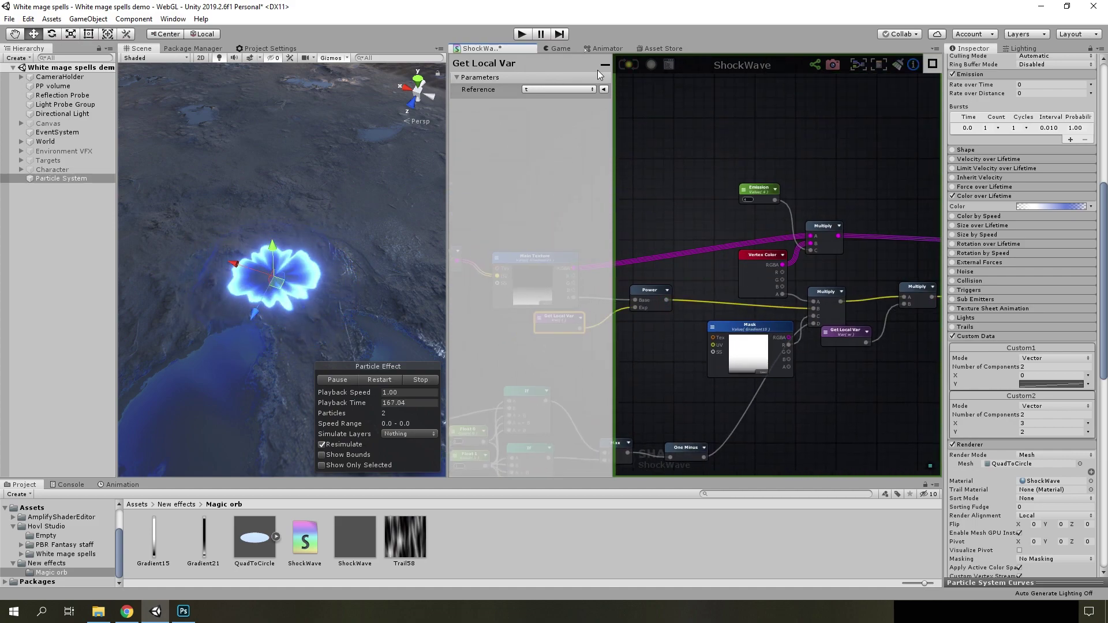
scroll(1060, 409, down, 6)
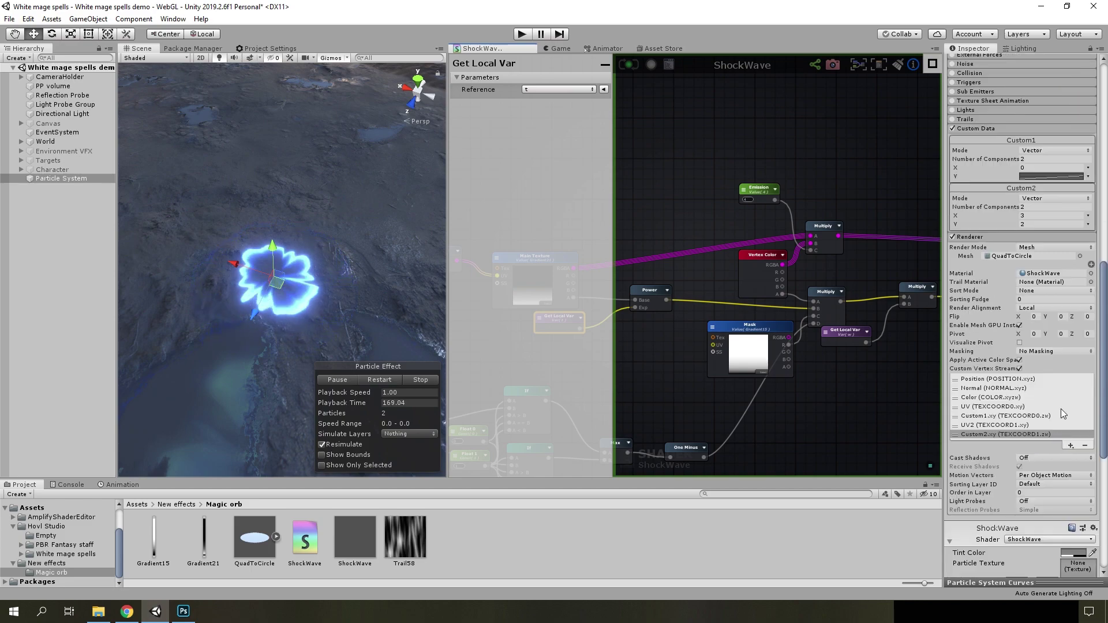
click(1036, 225)
text(3)
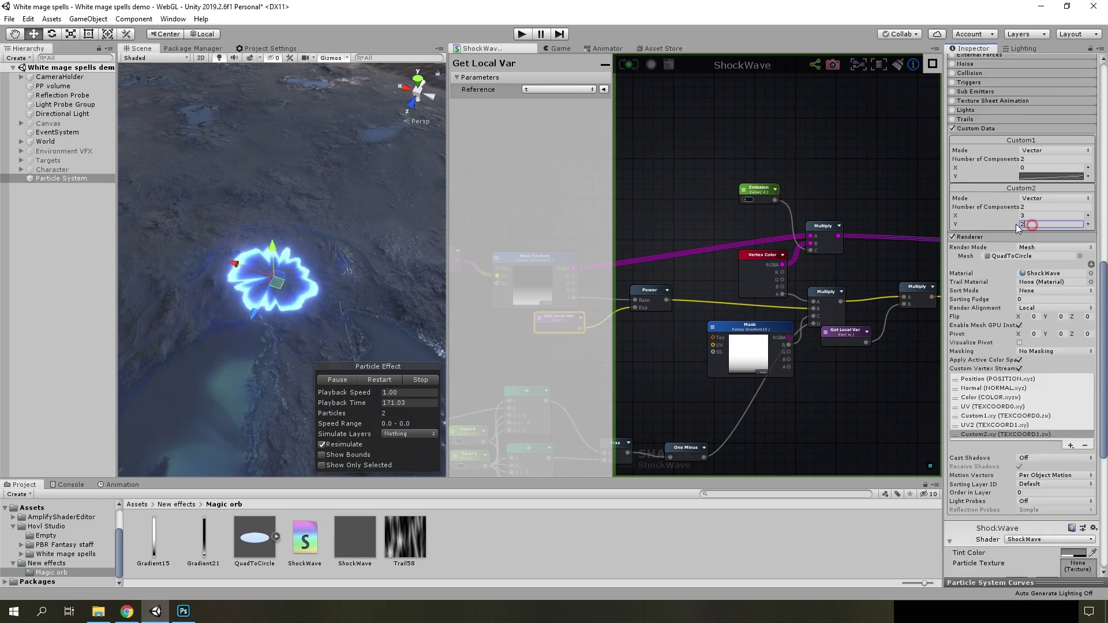
text(44)
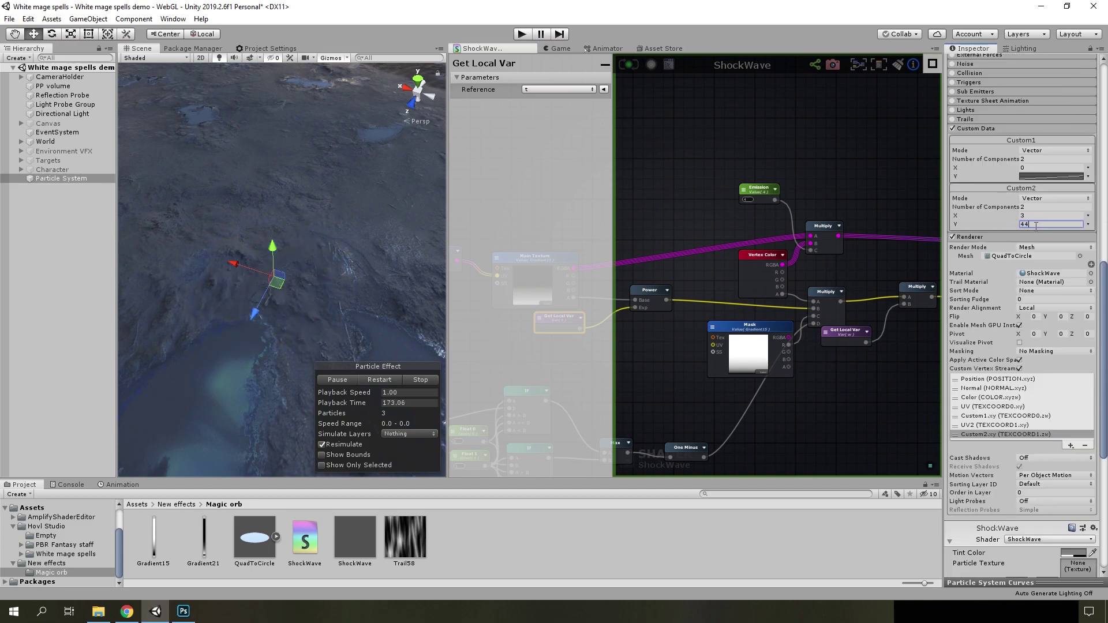
text(9)
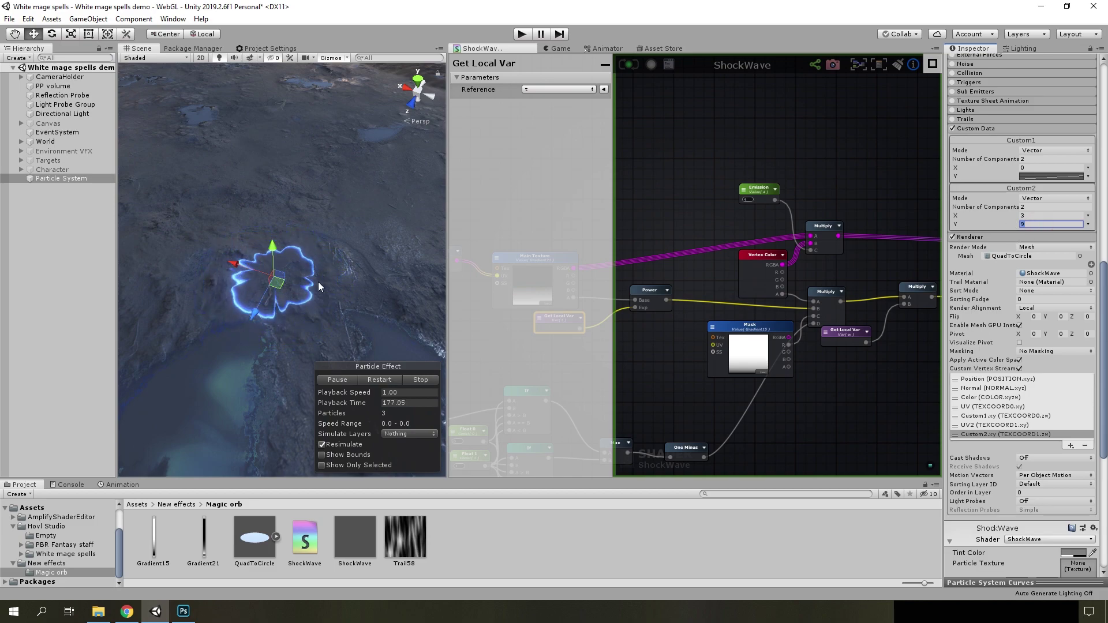
Set the material's Emission to 4 and Custom2 Y to 1
right_drag(317, 282, 316, 298)
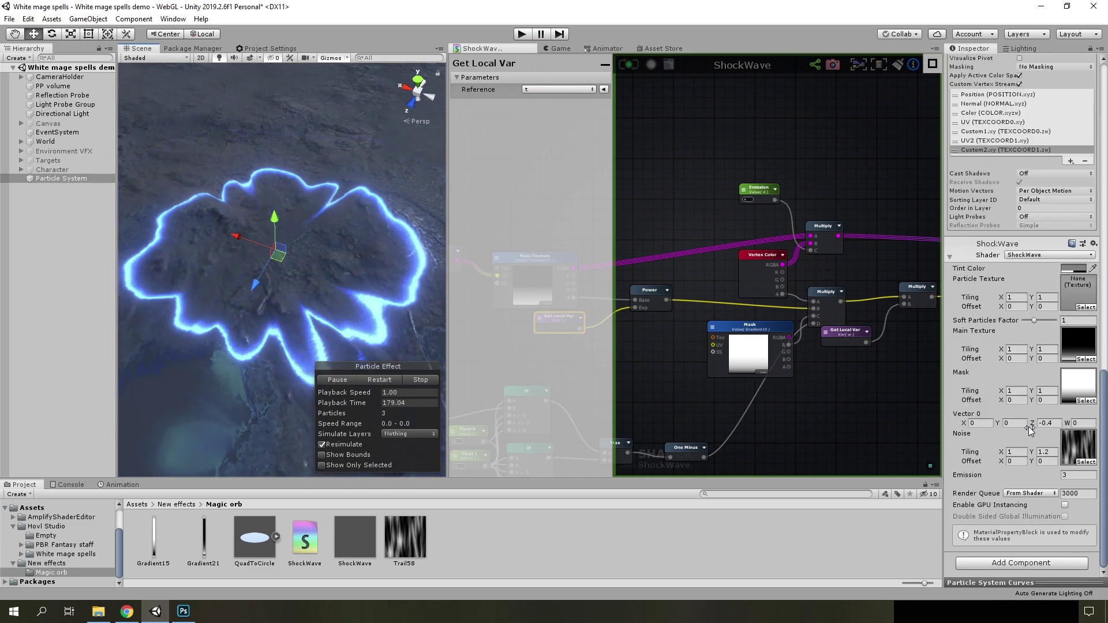
scroll(1022, 346, down, 10)
click(1078, 474)
text(4)
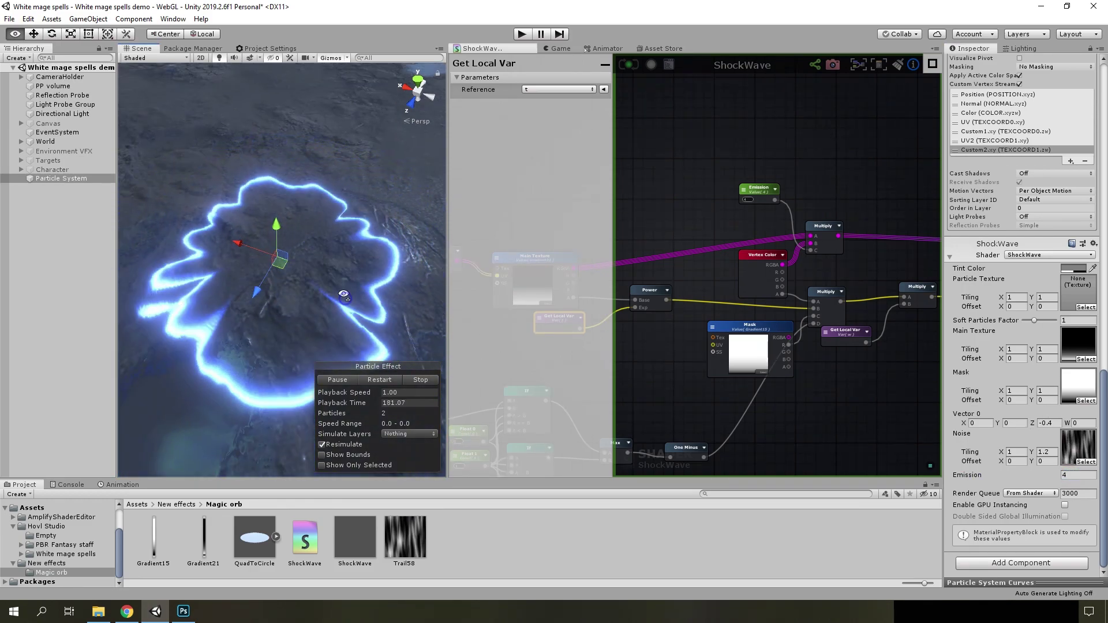
scroll(1026, 300, up, 8)
click(1030, 459)
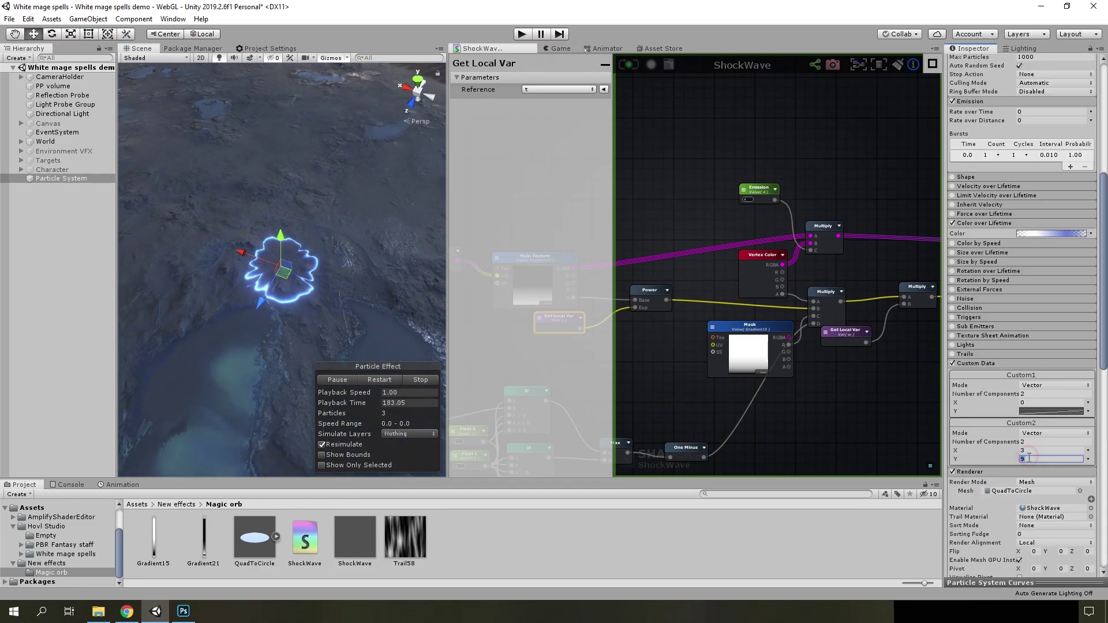
text(2)
key(BackSpace)
text(1)
key(Return)
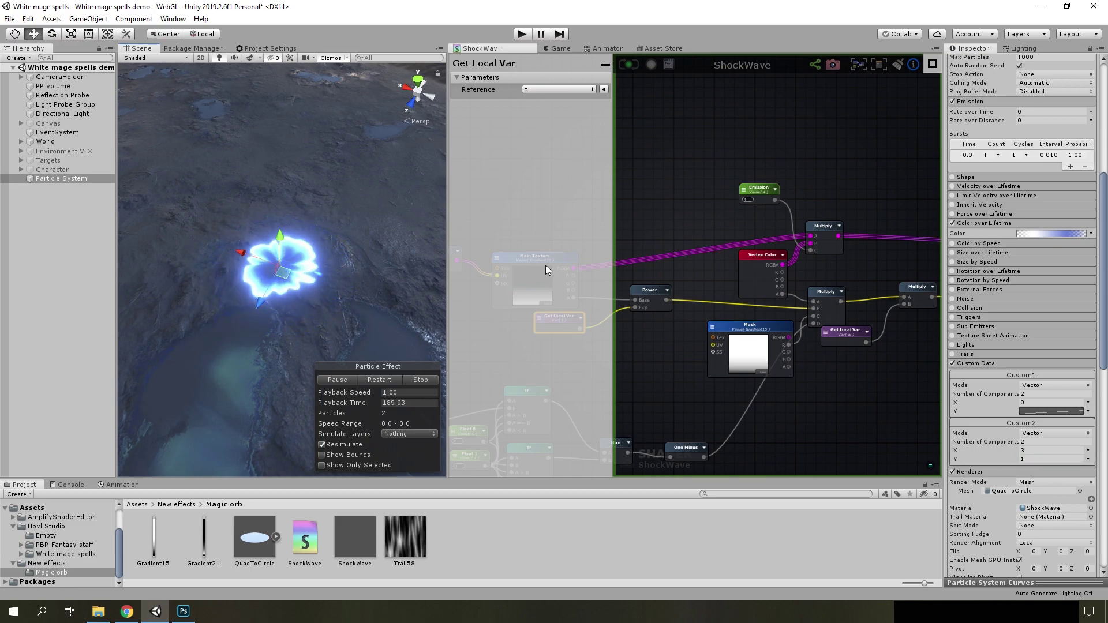
Set the shockwave particles' Start Size to 2
scroll(874, 231, up, 5)
scroll(1042, 260, up, 10)
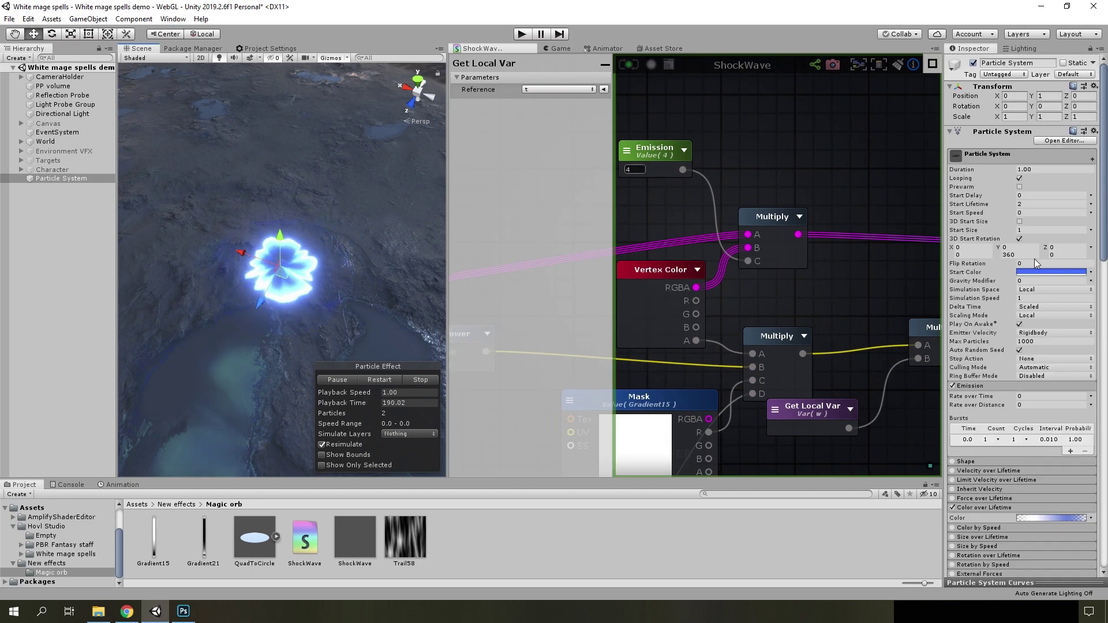
click(1028, 230)
text(2)
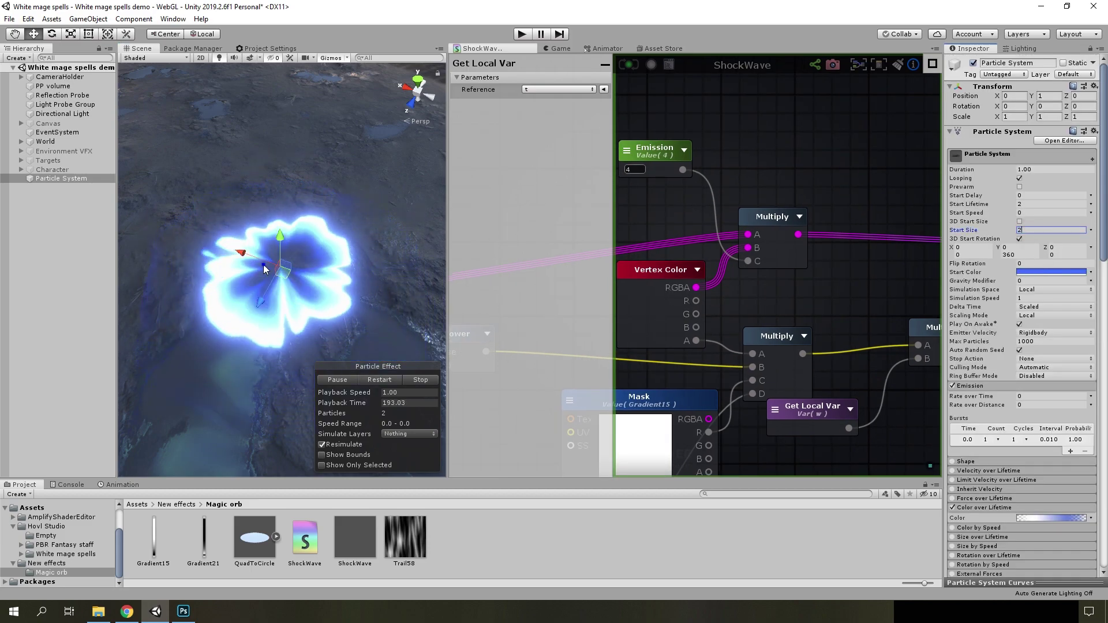
alt+drag(259, 288, 263, 229)
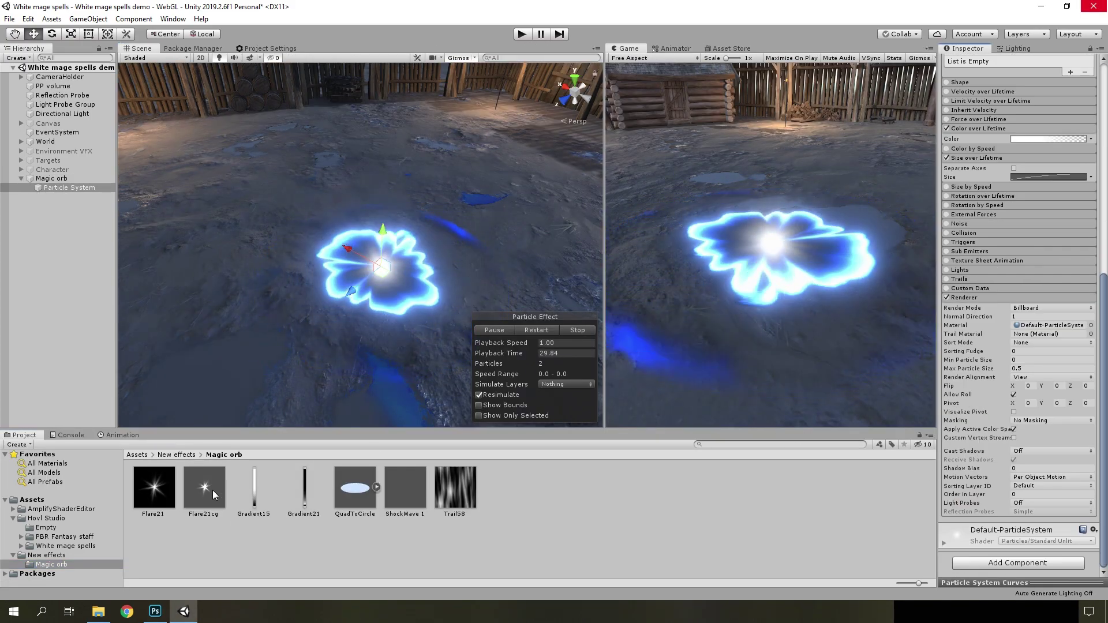
Assign the Flare21cg material to the flare, with Start Size 61 and emission rate 0.2
click(1039, 327)
drag(1039, 326, 1039, 327)
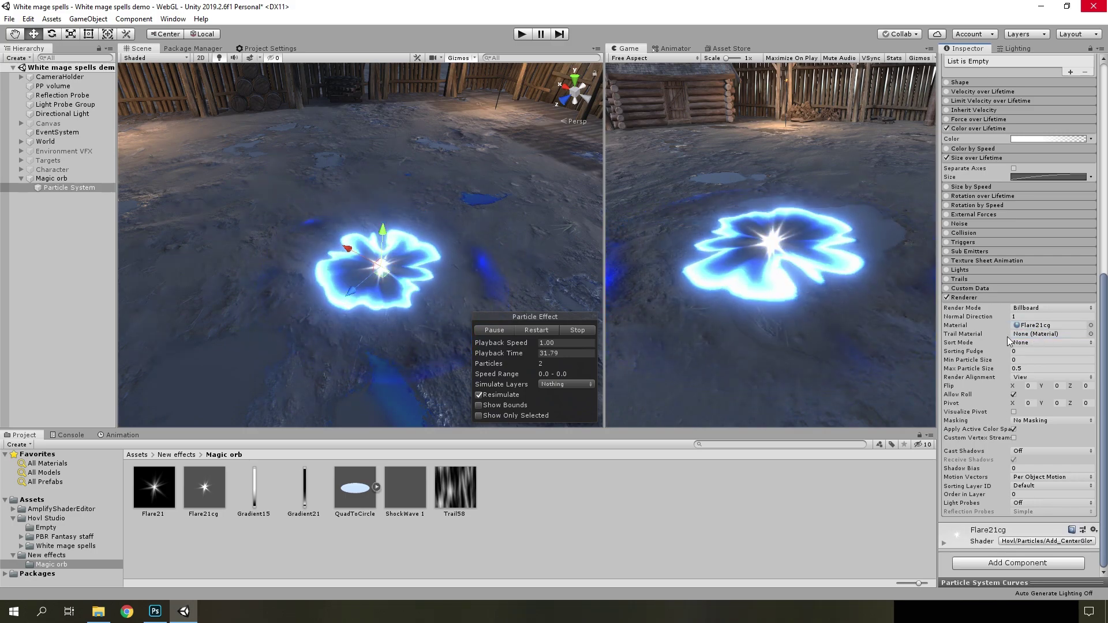
click(1028, 368)
text(32)
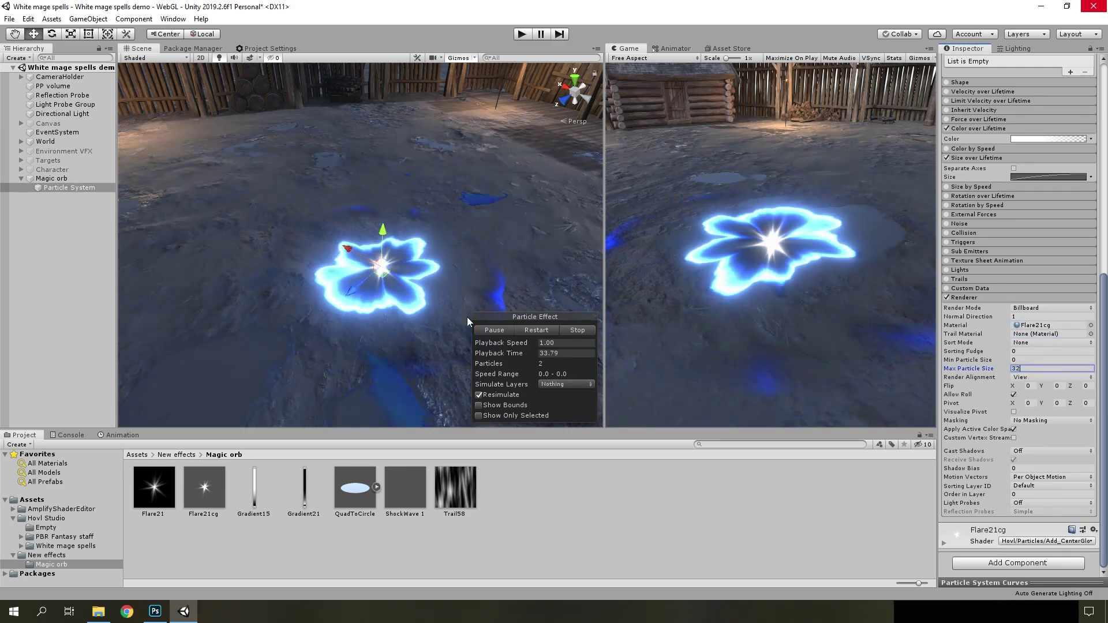
scroll(1030, 239, up, 10)
click(1030, 230)
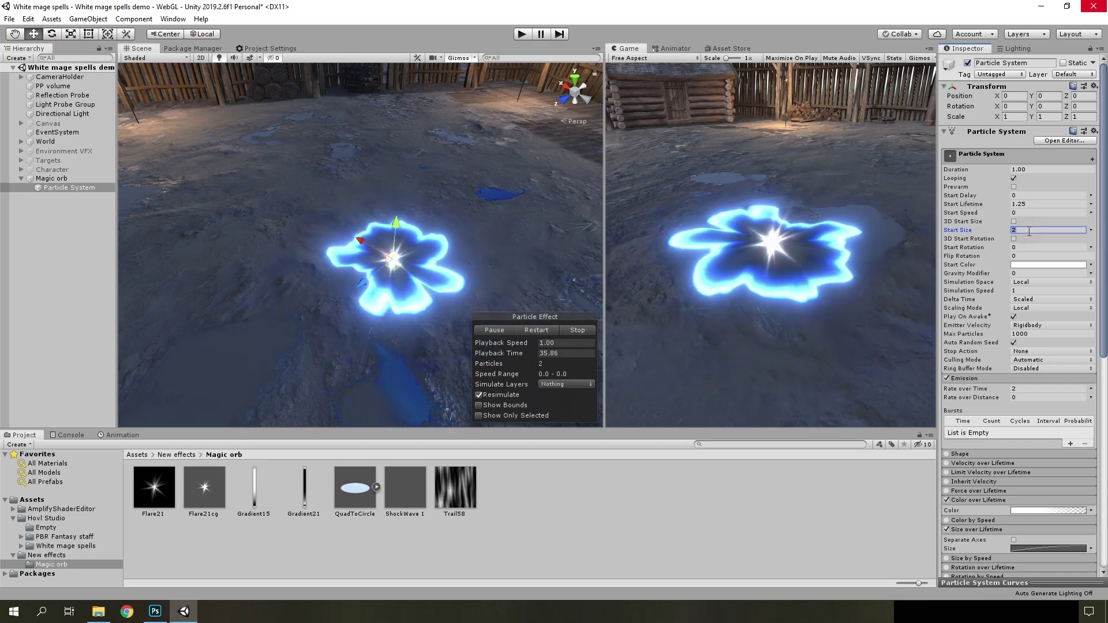
text(6)
text(1)
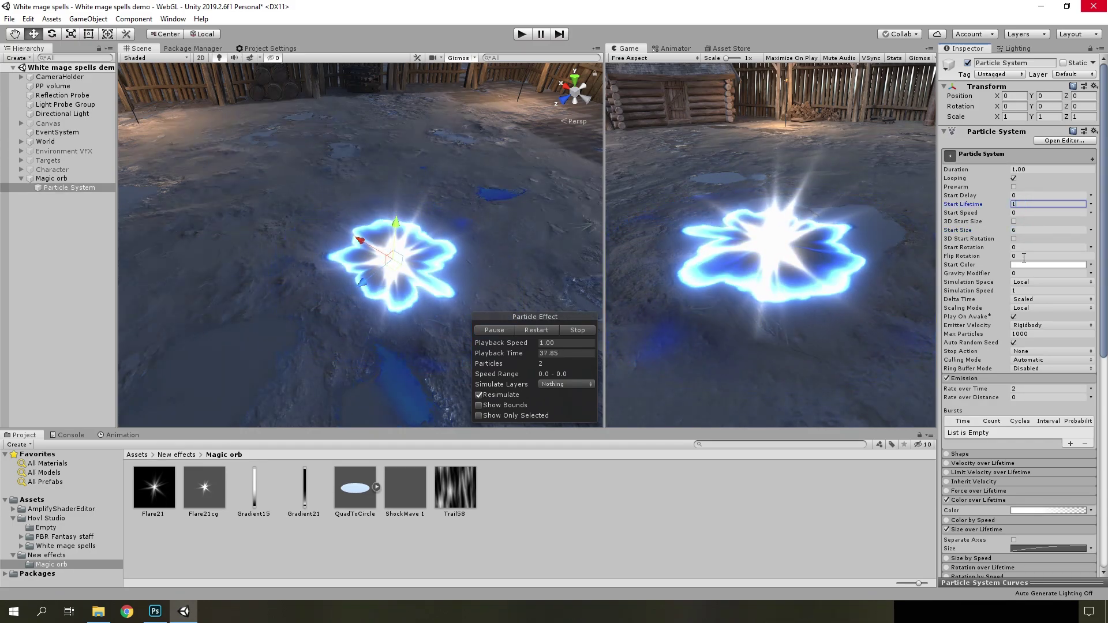
click(1028, 389)
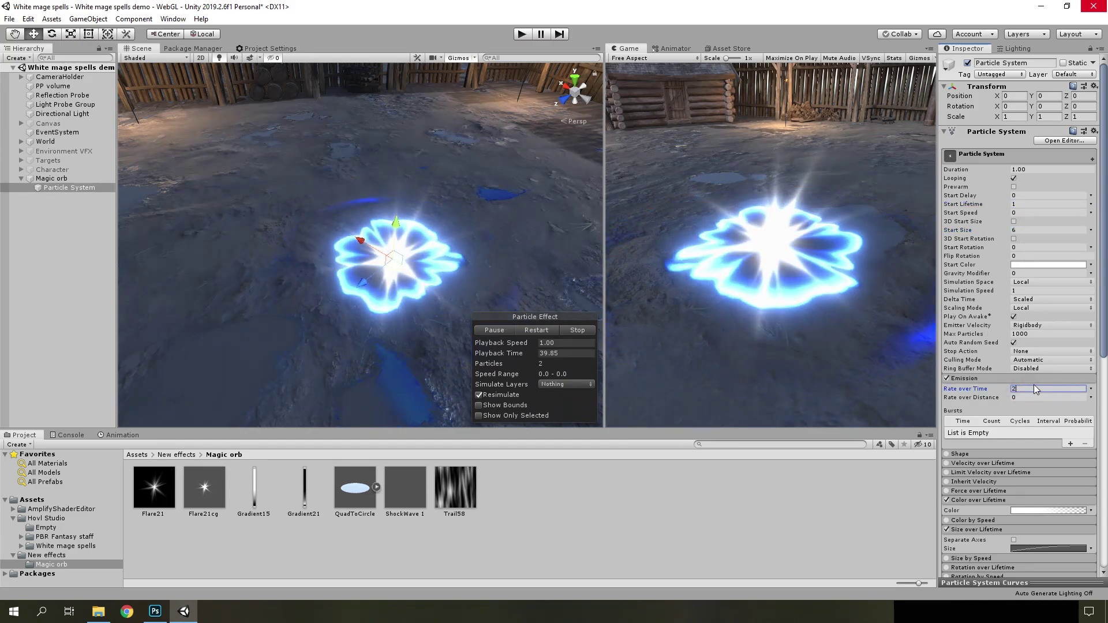
text(.2)
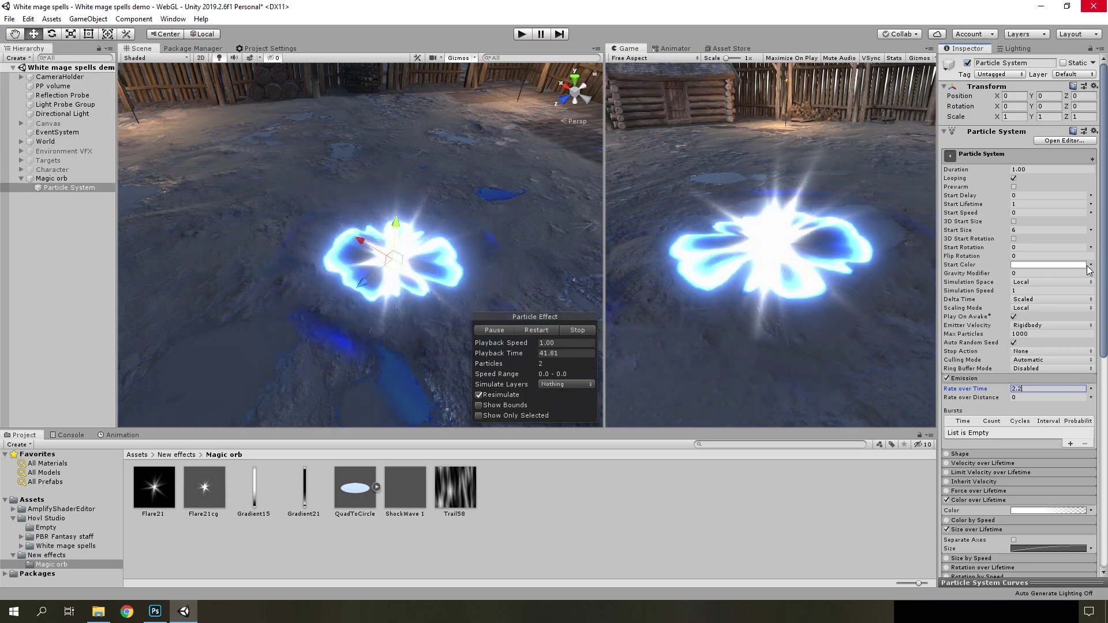
Randomize start rotation between 0 and 360 and set start colour to hex 005CFF
click(1091, 248)
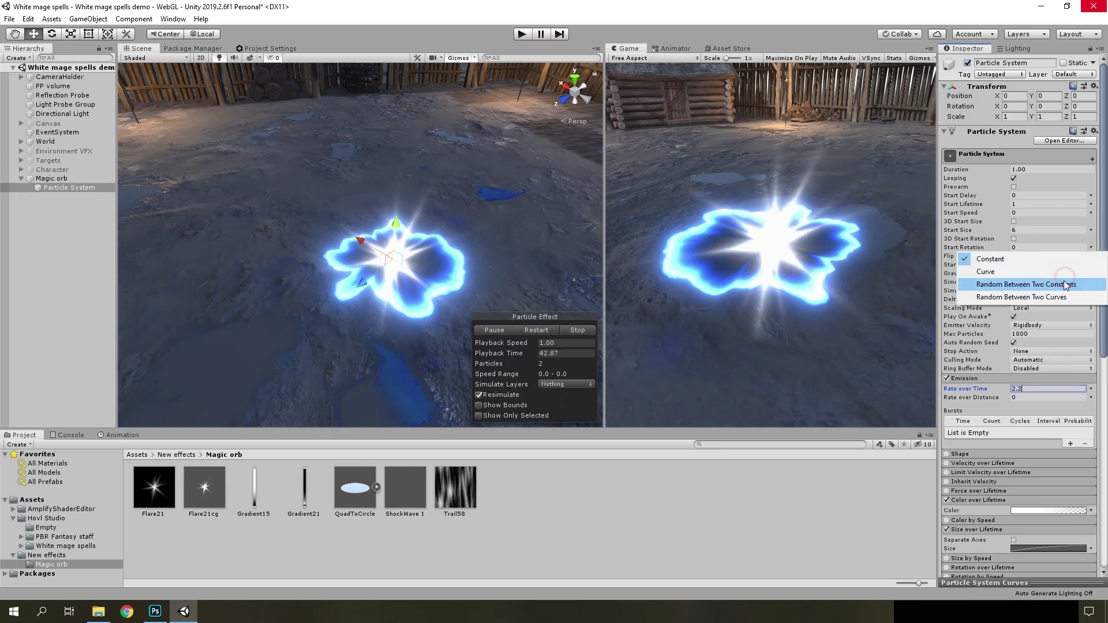
click(1059, 284)
text(360)
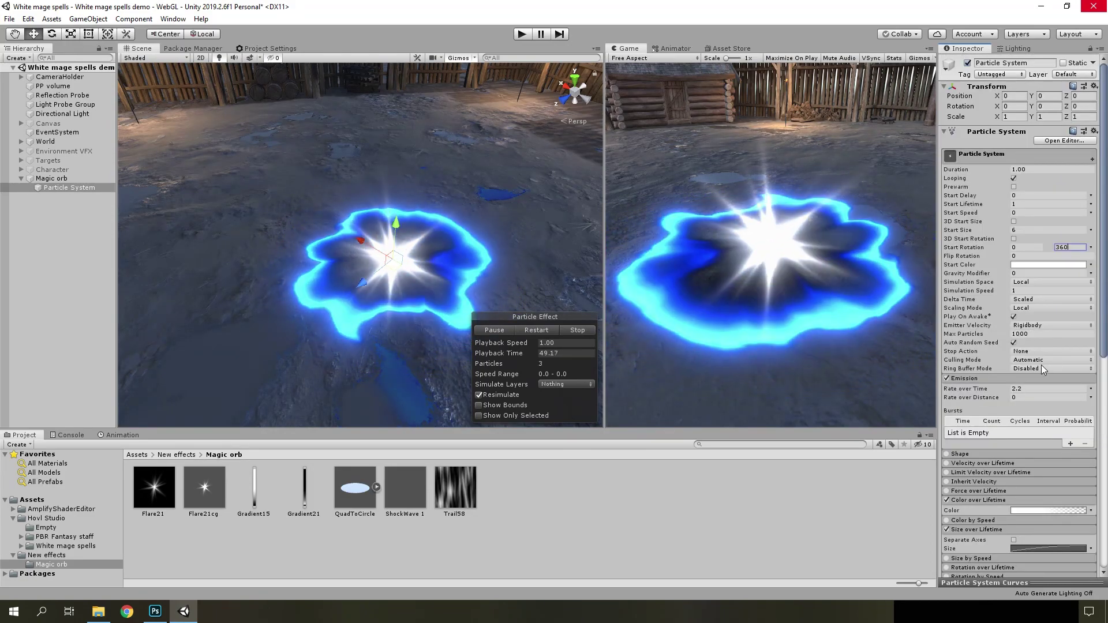
click(1033, 265)
click(1073, 520)
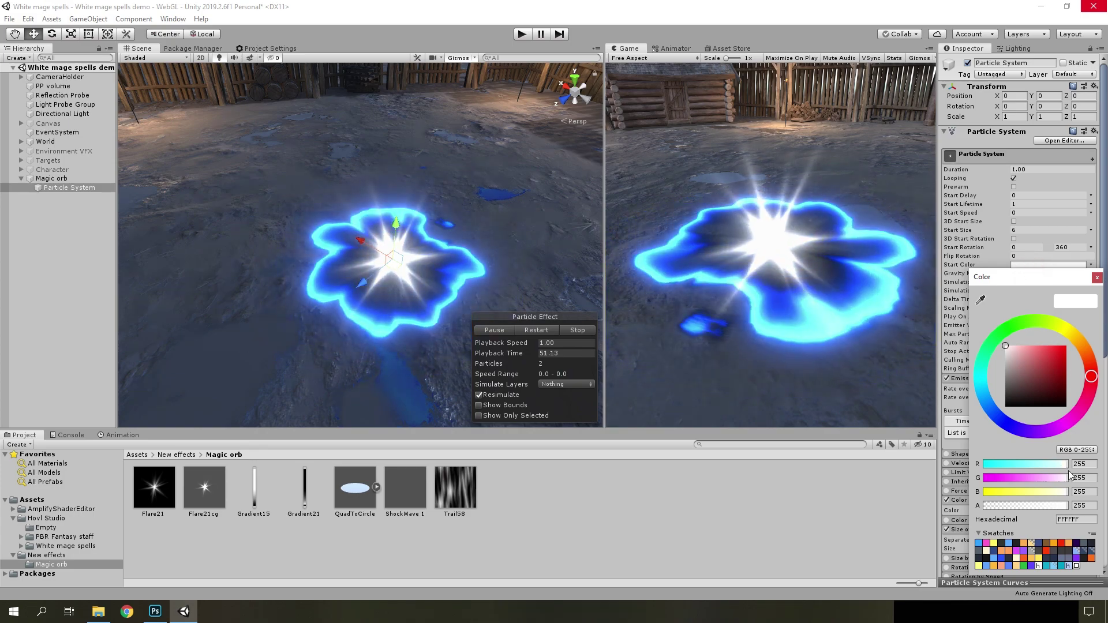
text(005CFF)
click(1097, 278)
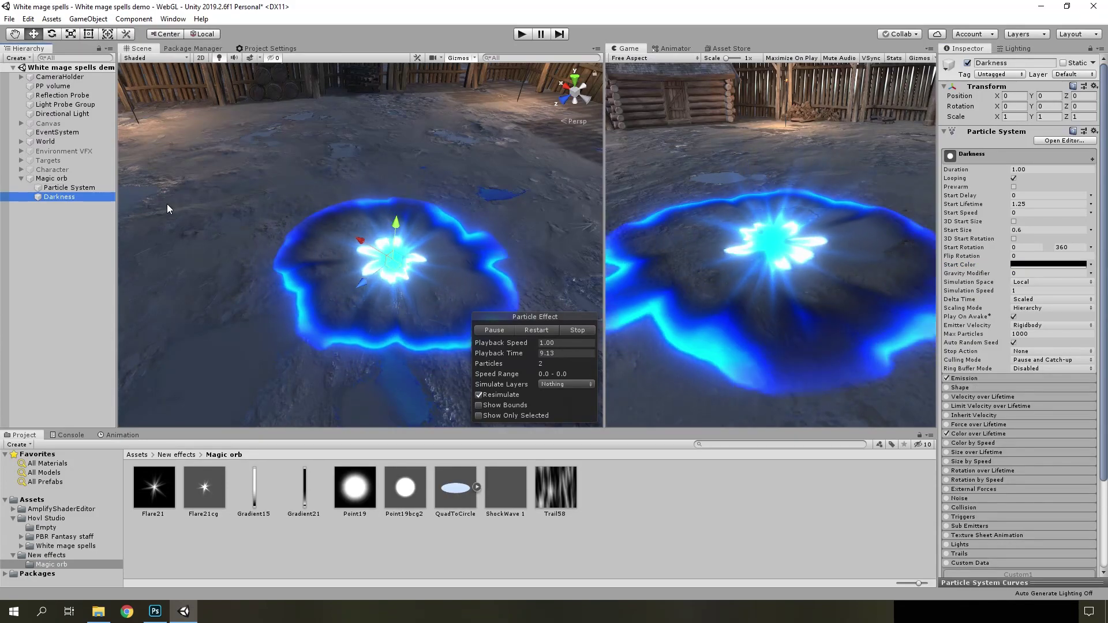
Try moving the Darkness layer, undo it, and expand Magic orb's Renderer settings
drag(362, 282, 361, 328)
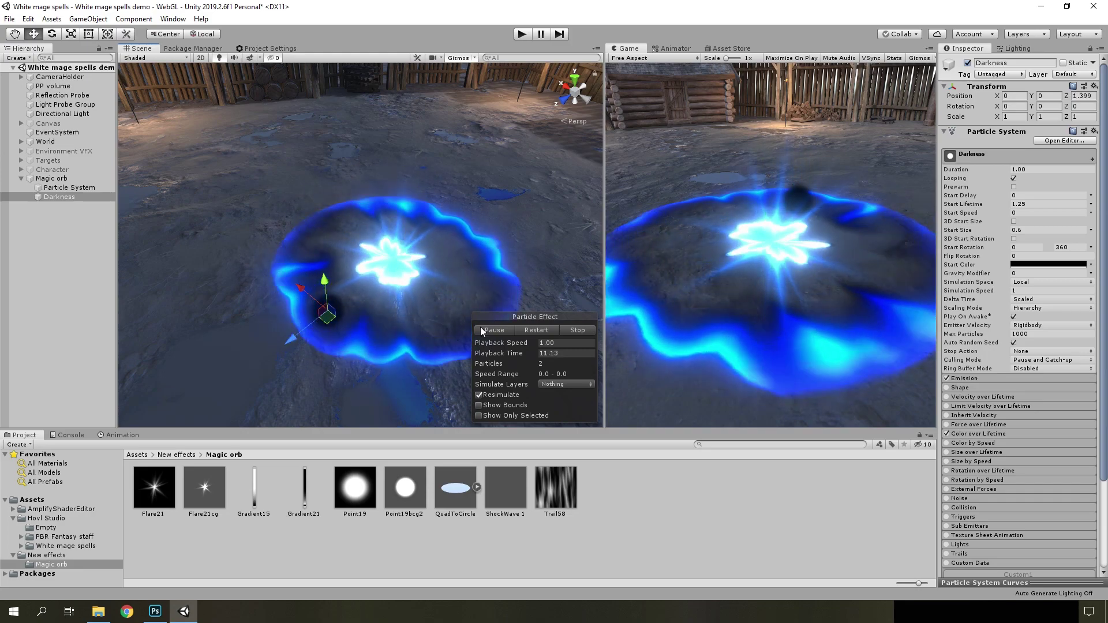
key(ctrl+z)
click(537, 330)
click(51, 179)
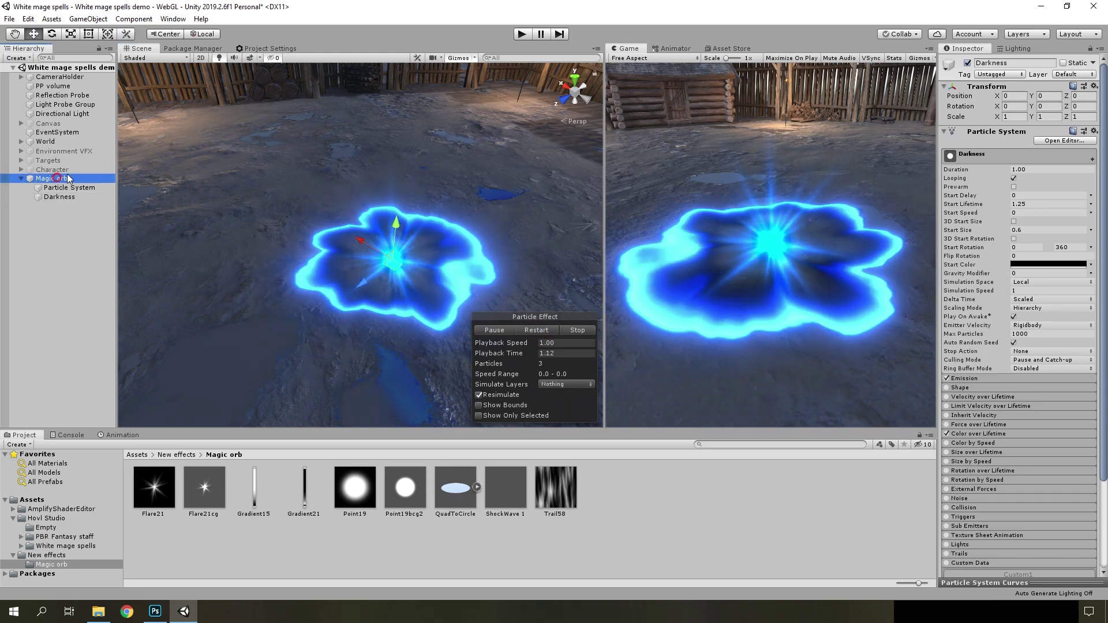
scroll(1027, 355, down, 10)
scroll(1027, 356, down, 5)
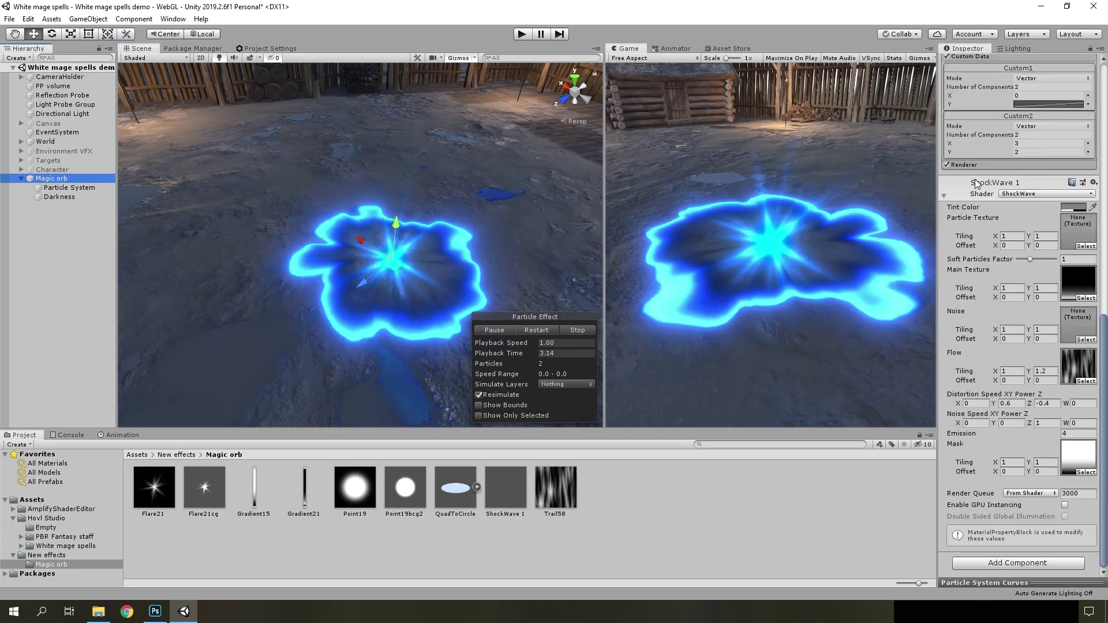
click(976, 166)
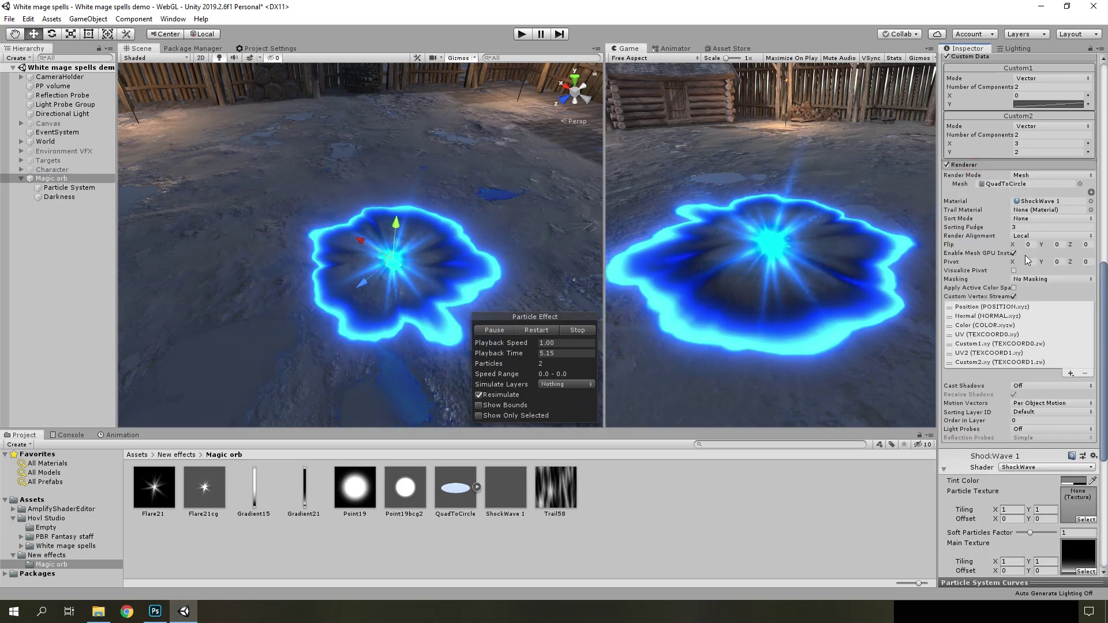
Set the flare Particle System's Sorting Fudge to 2
click(1020, 228)
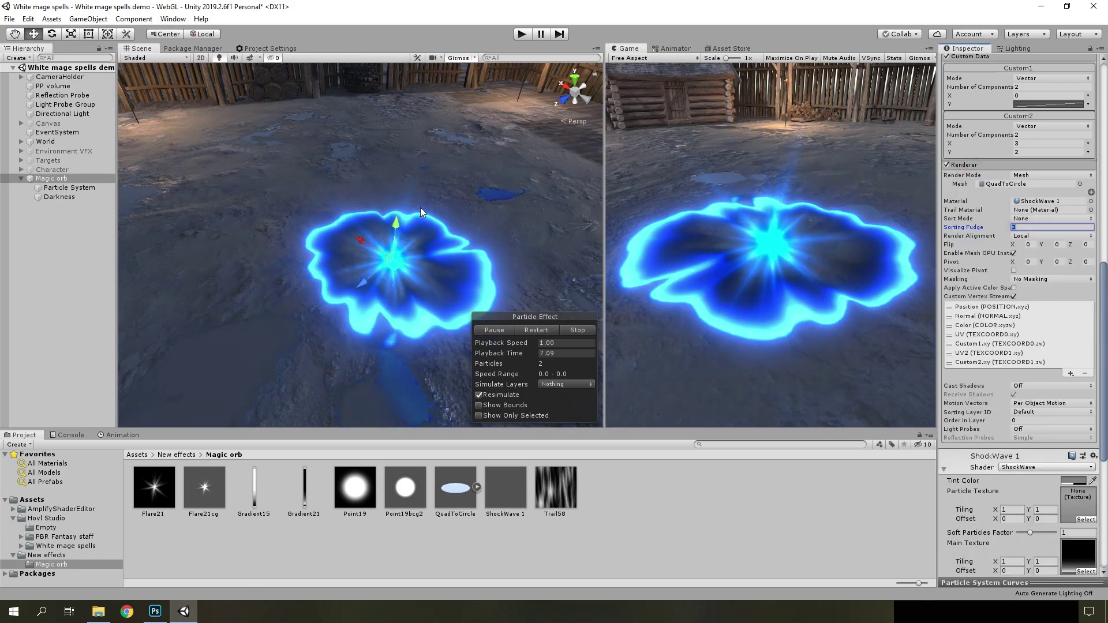
click(66, 188)
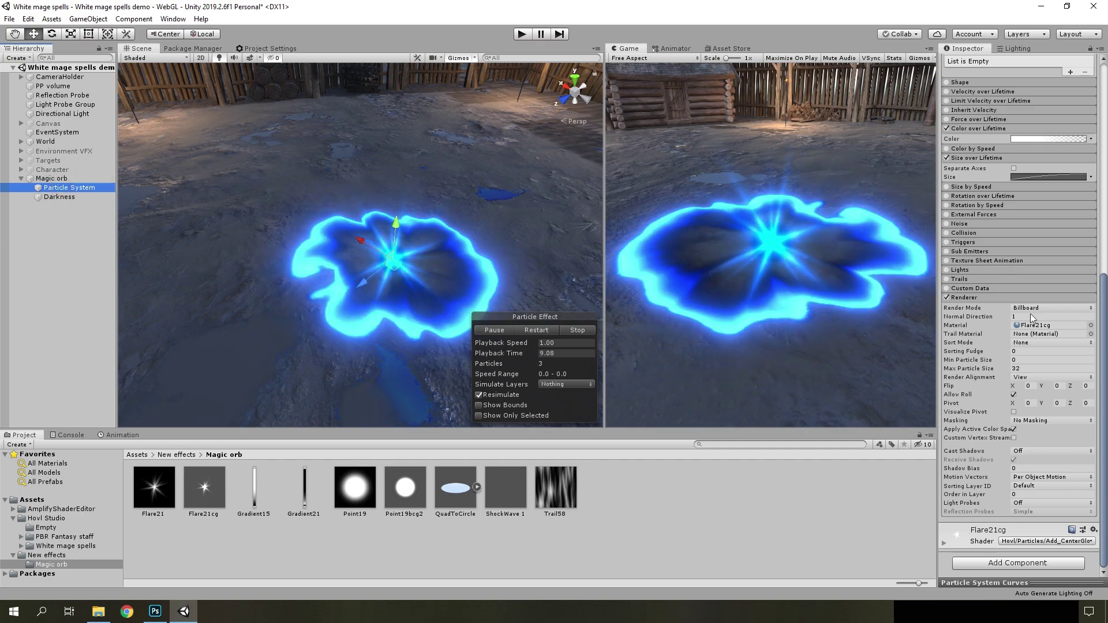
click(1014, 350)
text(2)
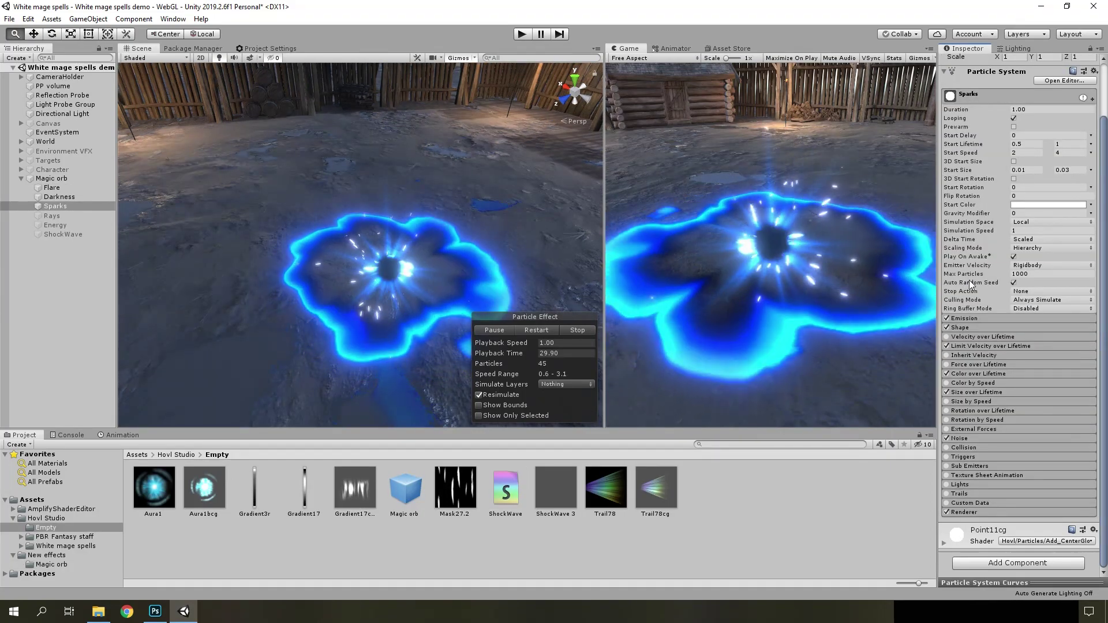
Expand the Sparks Emission, Shape, Limit Velocity, Color and Size over Lifetime modules
click(967, 318)
click(968, 327)
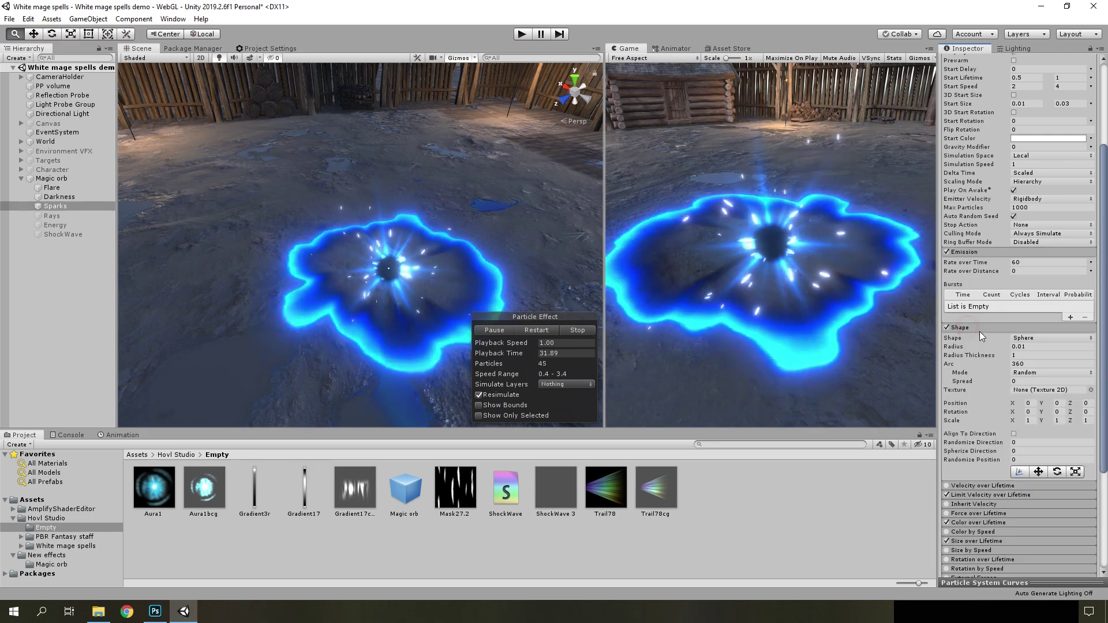
scroll(995, 334, down, 5)
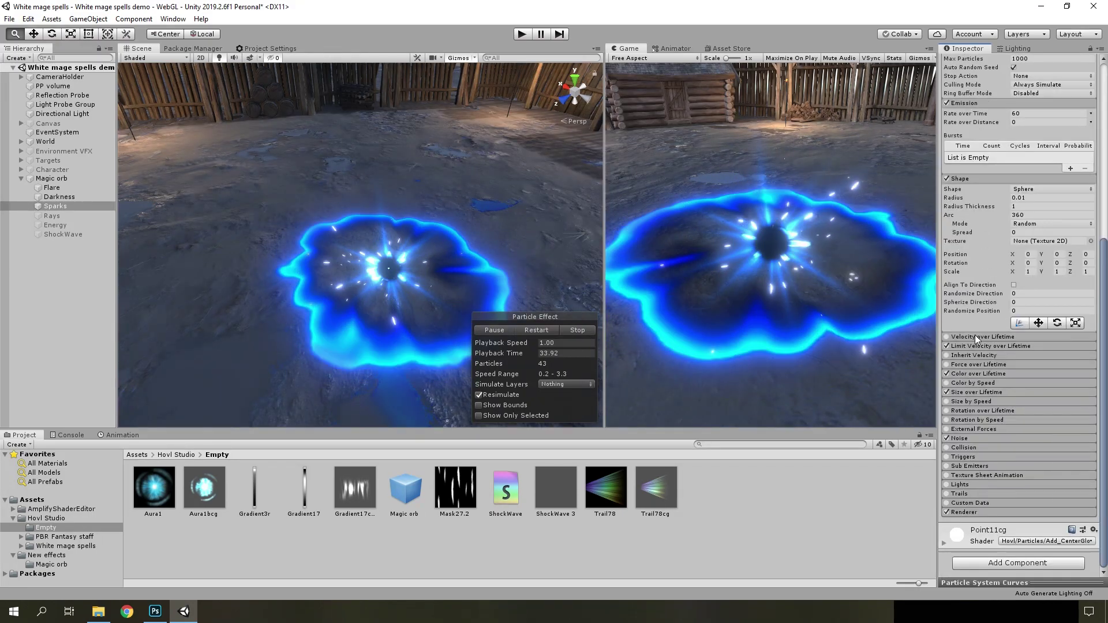
click(972, 344)
scroll(995, 348, down, 3)
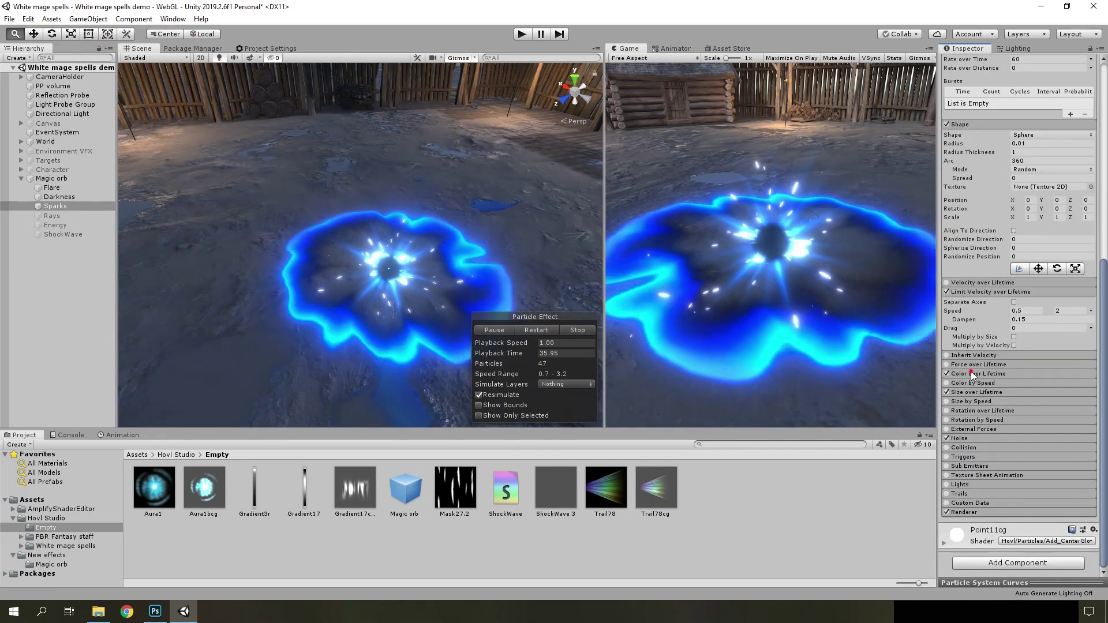
click(972, 373)
click(984, 401)
Inspect the Sparks Noise module, then switch on the Rays layer
scroll(985, 396, down, 2)
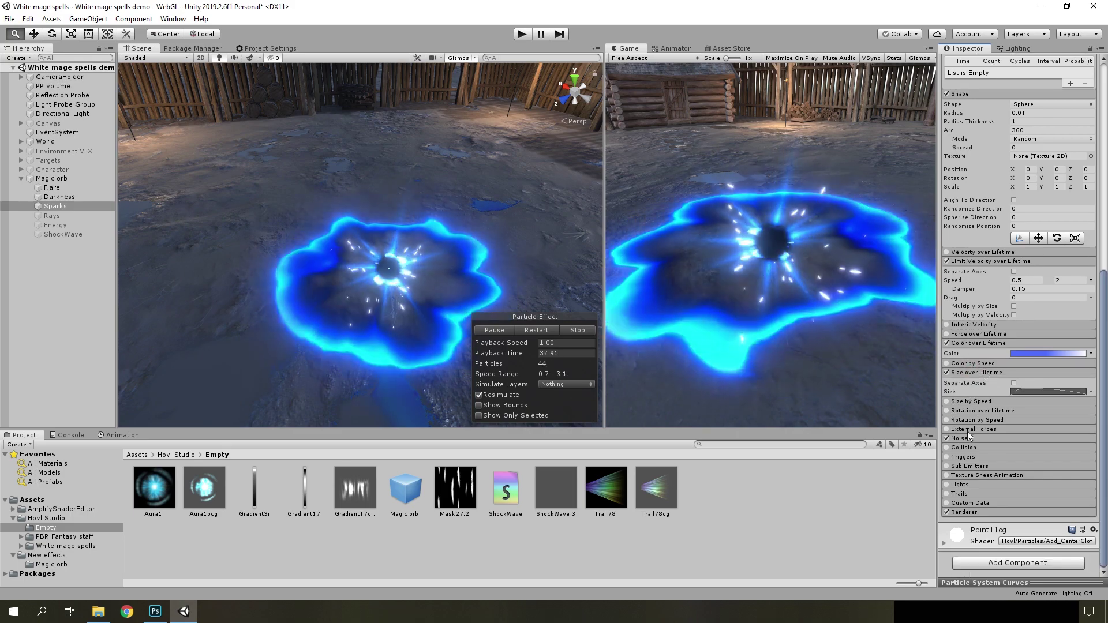
click(978, 438)
scroll(989, 428, down, 10)
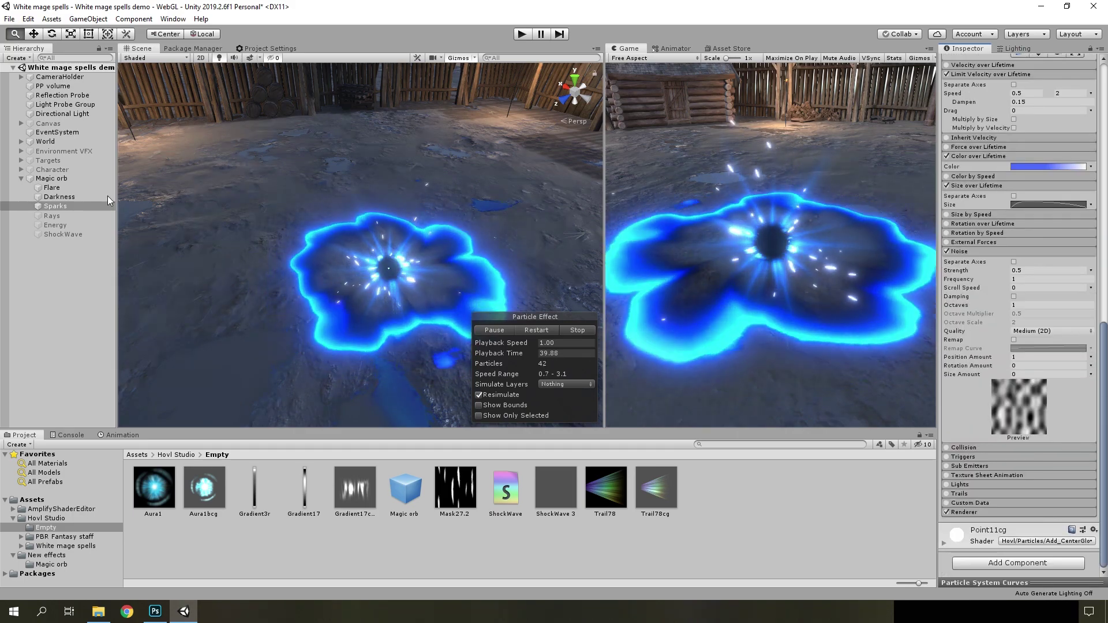
click(67, 215)
click(967, 63)
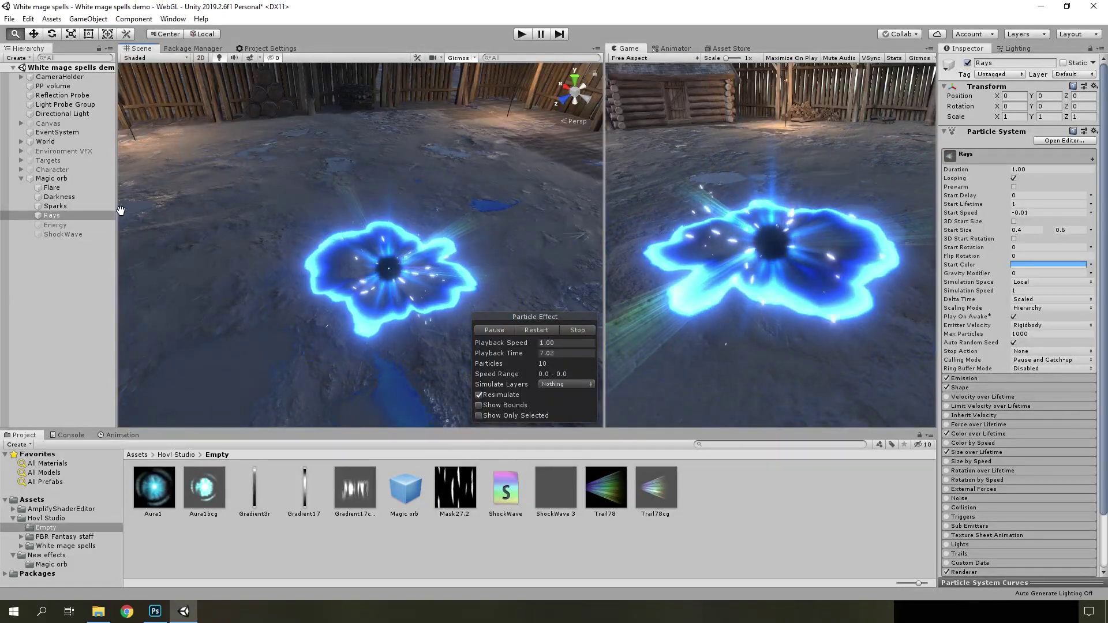
Select ShockWave, then enable the Energy layer
click(95, 234)
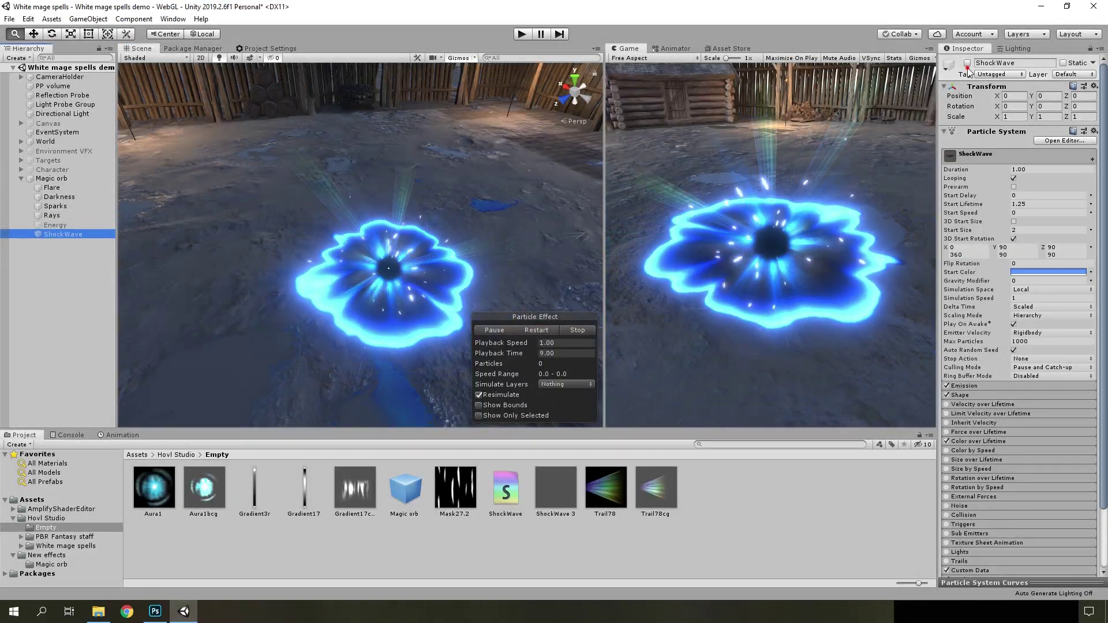
click(967, 65)
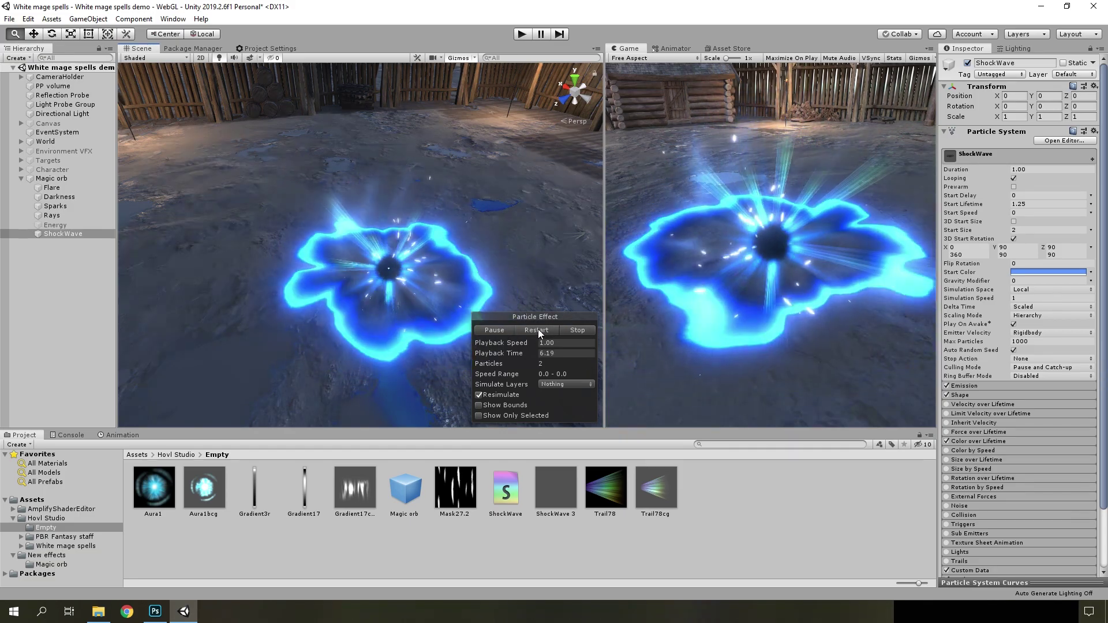
click(55, 225)
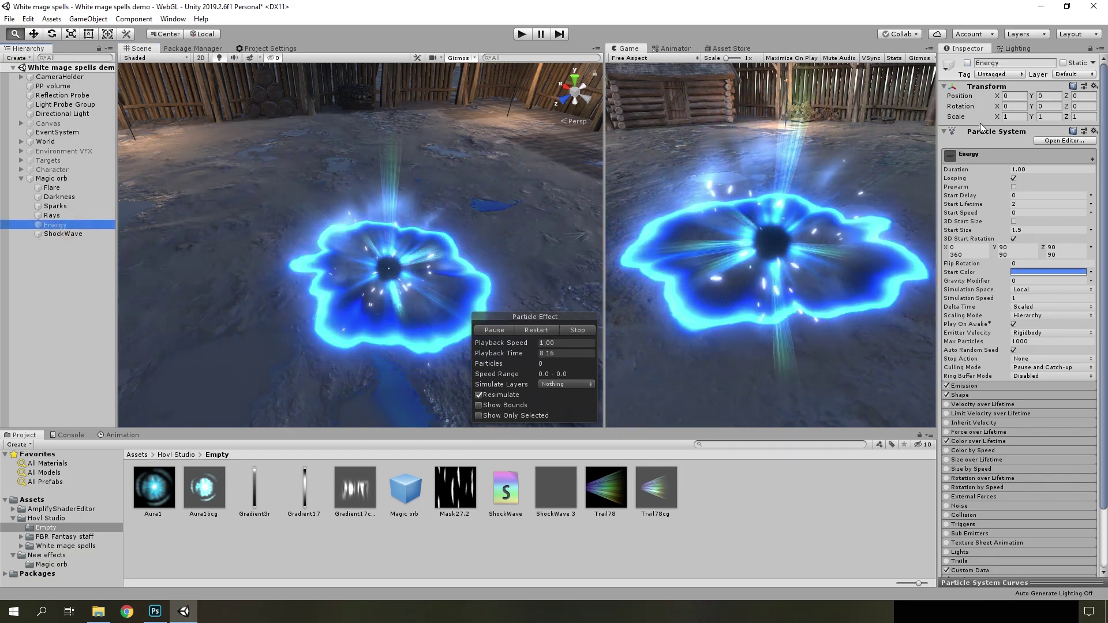
click(967, 63)
Restart the preview, inspect the ShockWave 3 and Mask27.2 assets, and close the image viewer
click(537, 330)
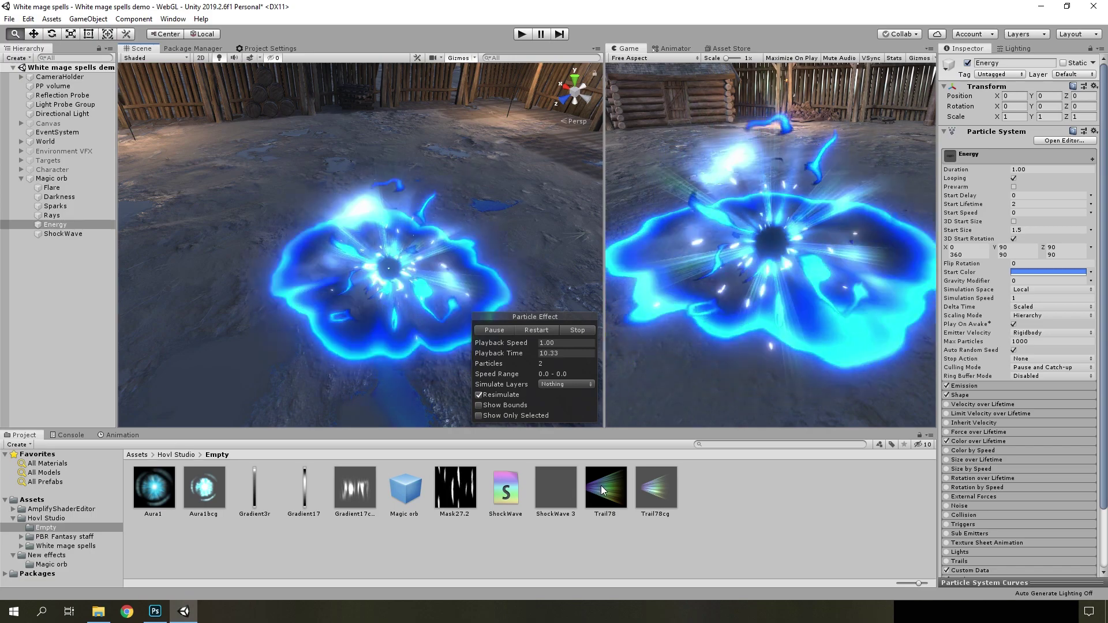
click(538, 494)
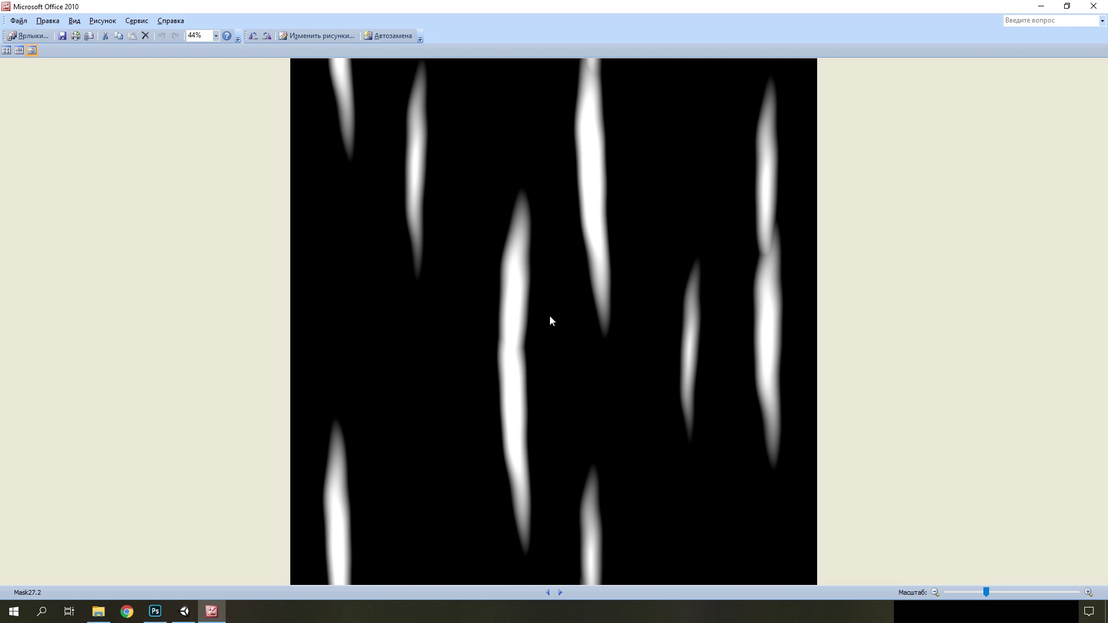
key(alt+F4)
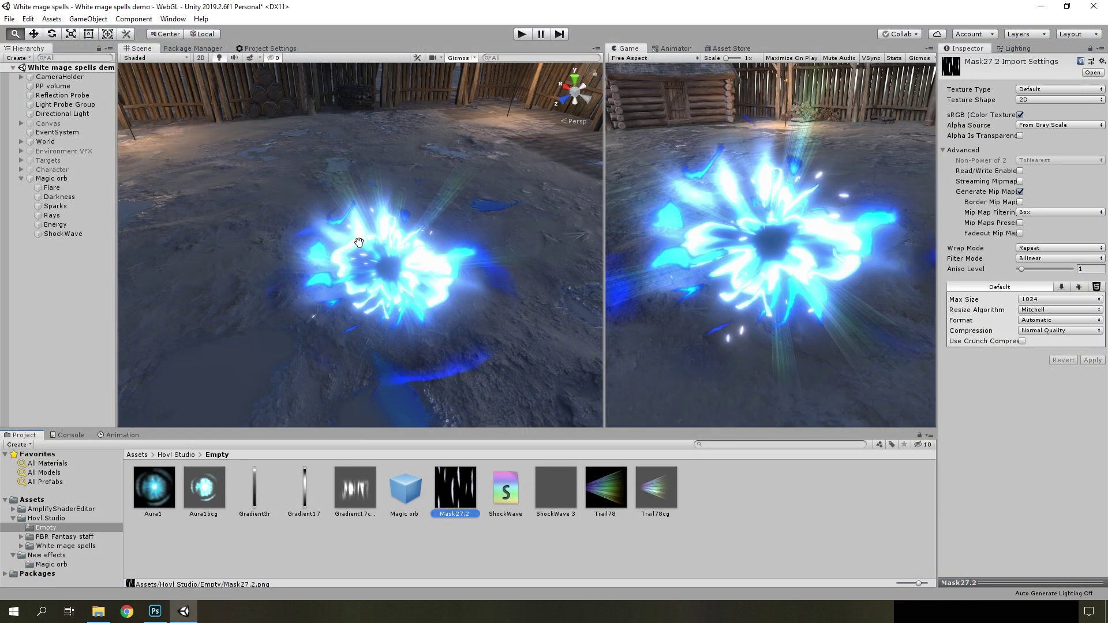
Select Rays, then float the Game view out and maximize it to full screen
click(51, 215)
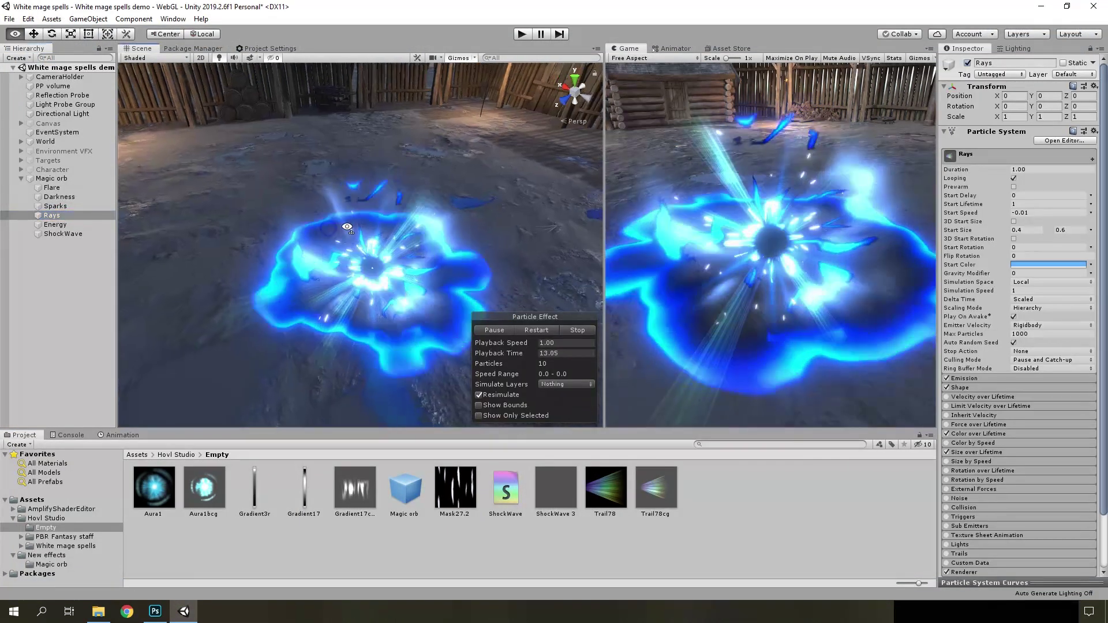
middle_drag(388, 268, 354, 238)
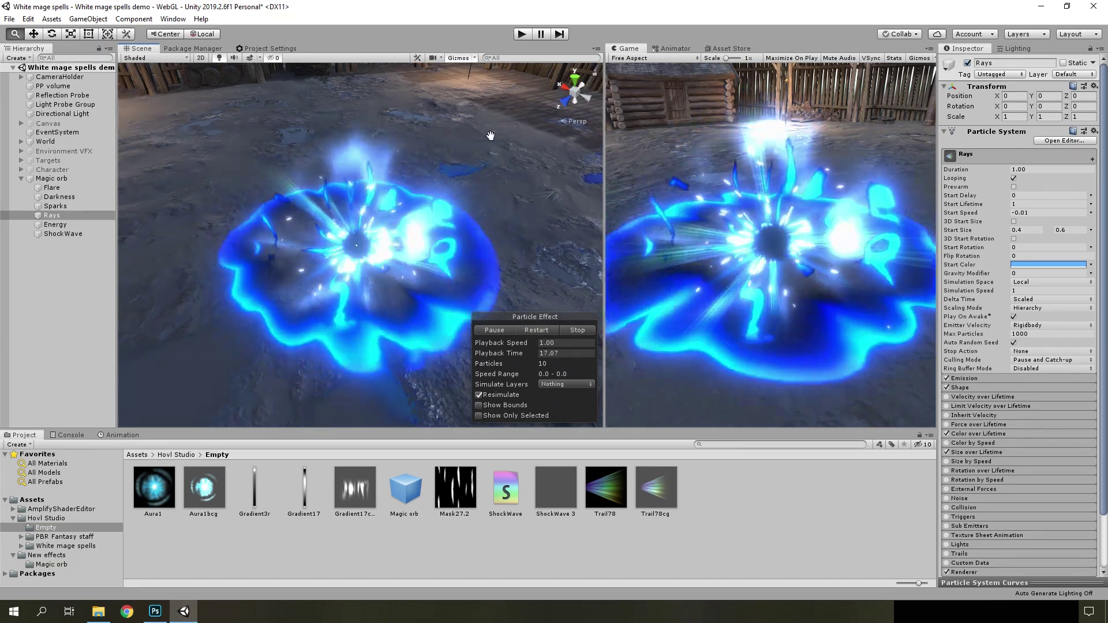
click(627, 50)
drag(627, 49, 630, 27)
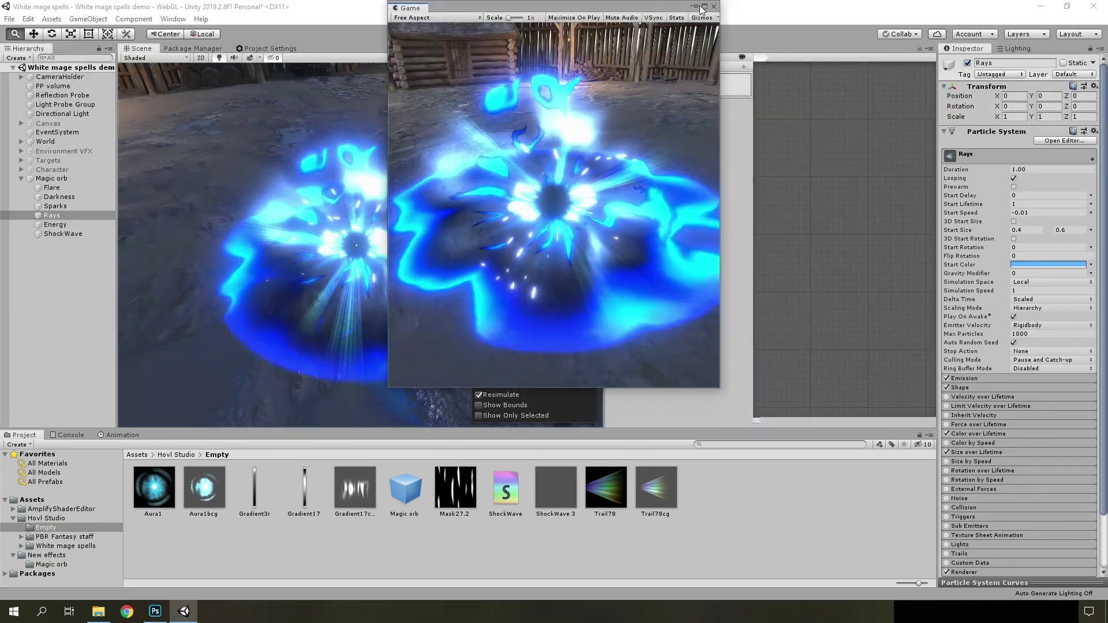
click(705, 6)
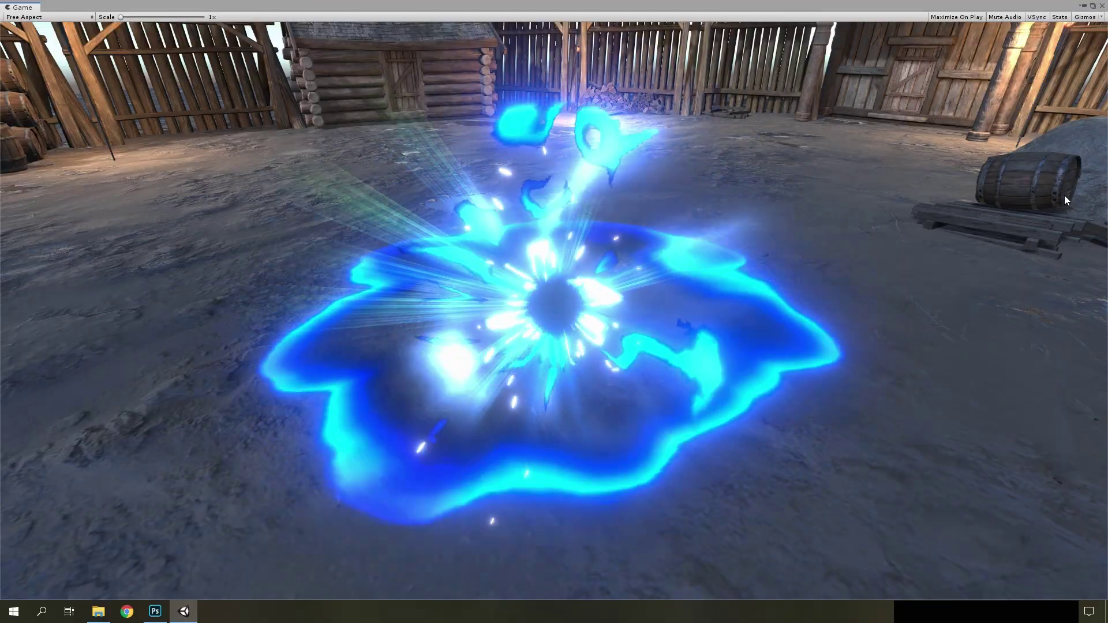